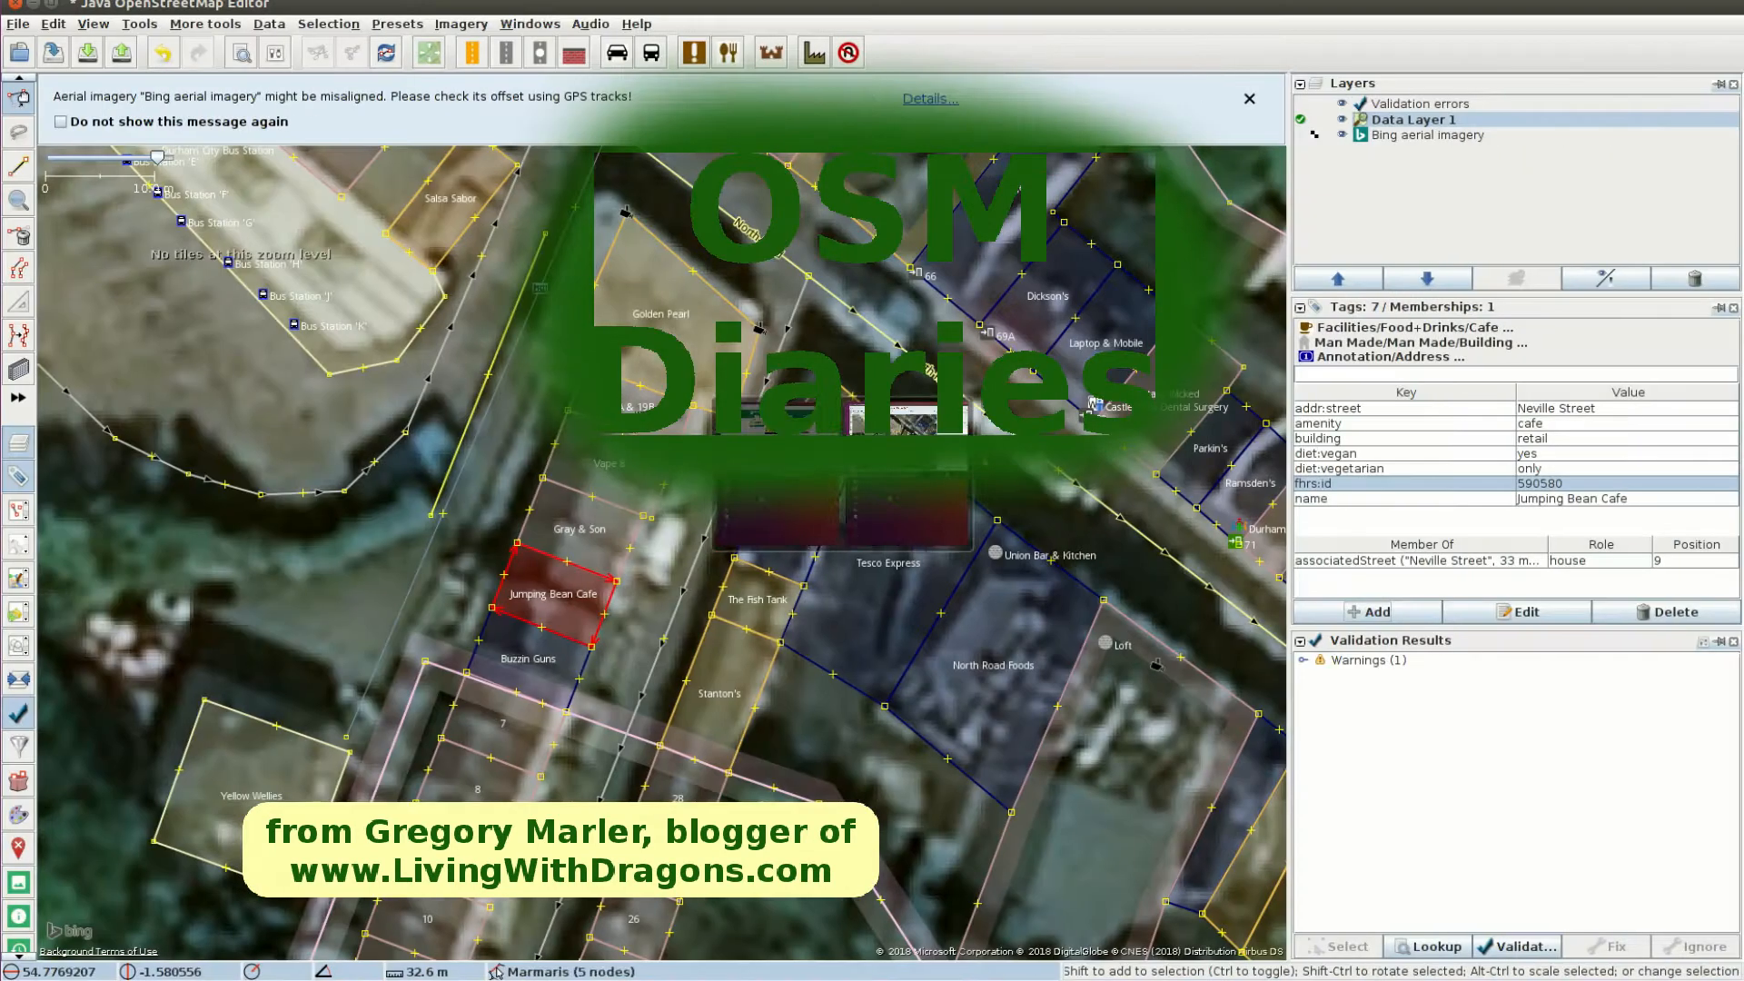
Step: Start adding another tag to the Jumping Bean Cafe building, entering a key that begins with "fh"
key(alt+a)
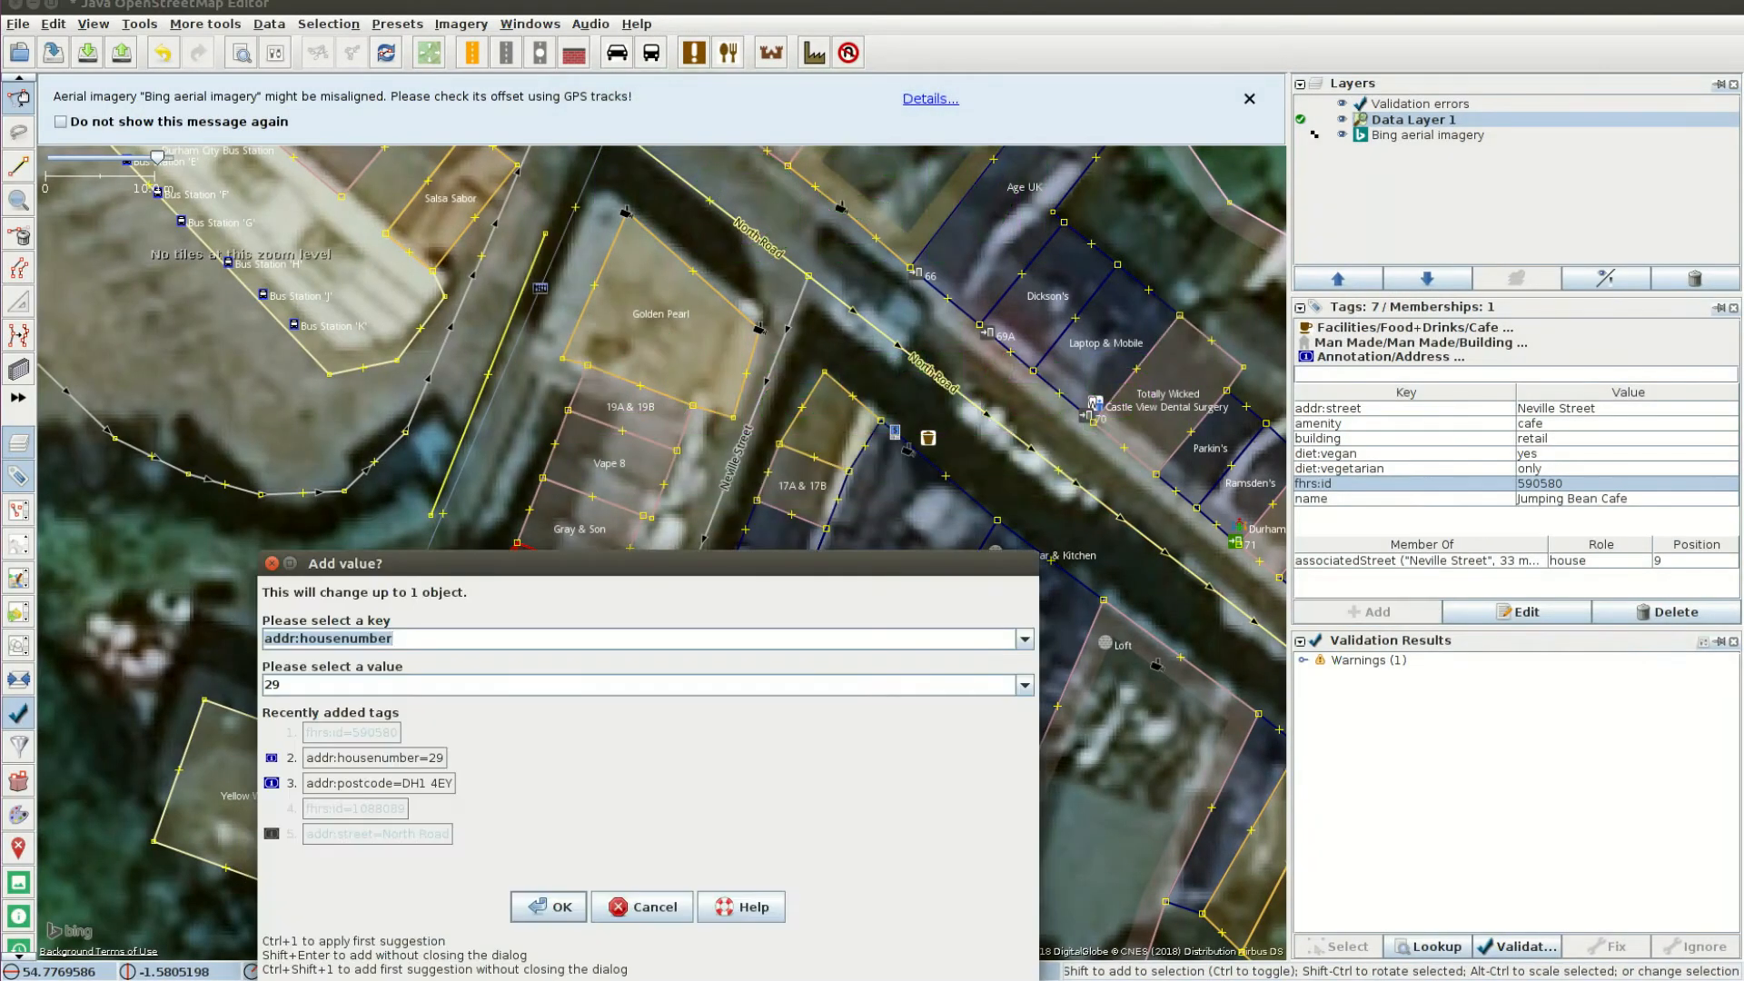
text(fh)
key(Tab)
key(Tab)
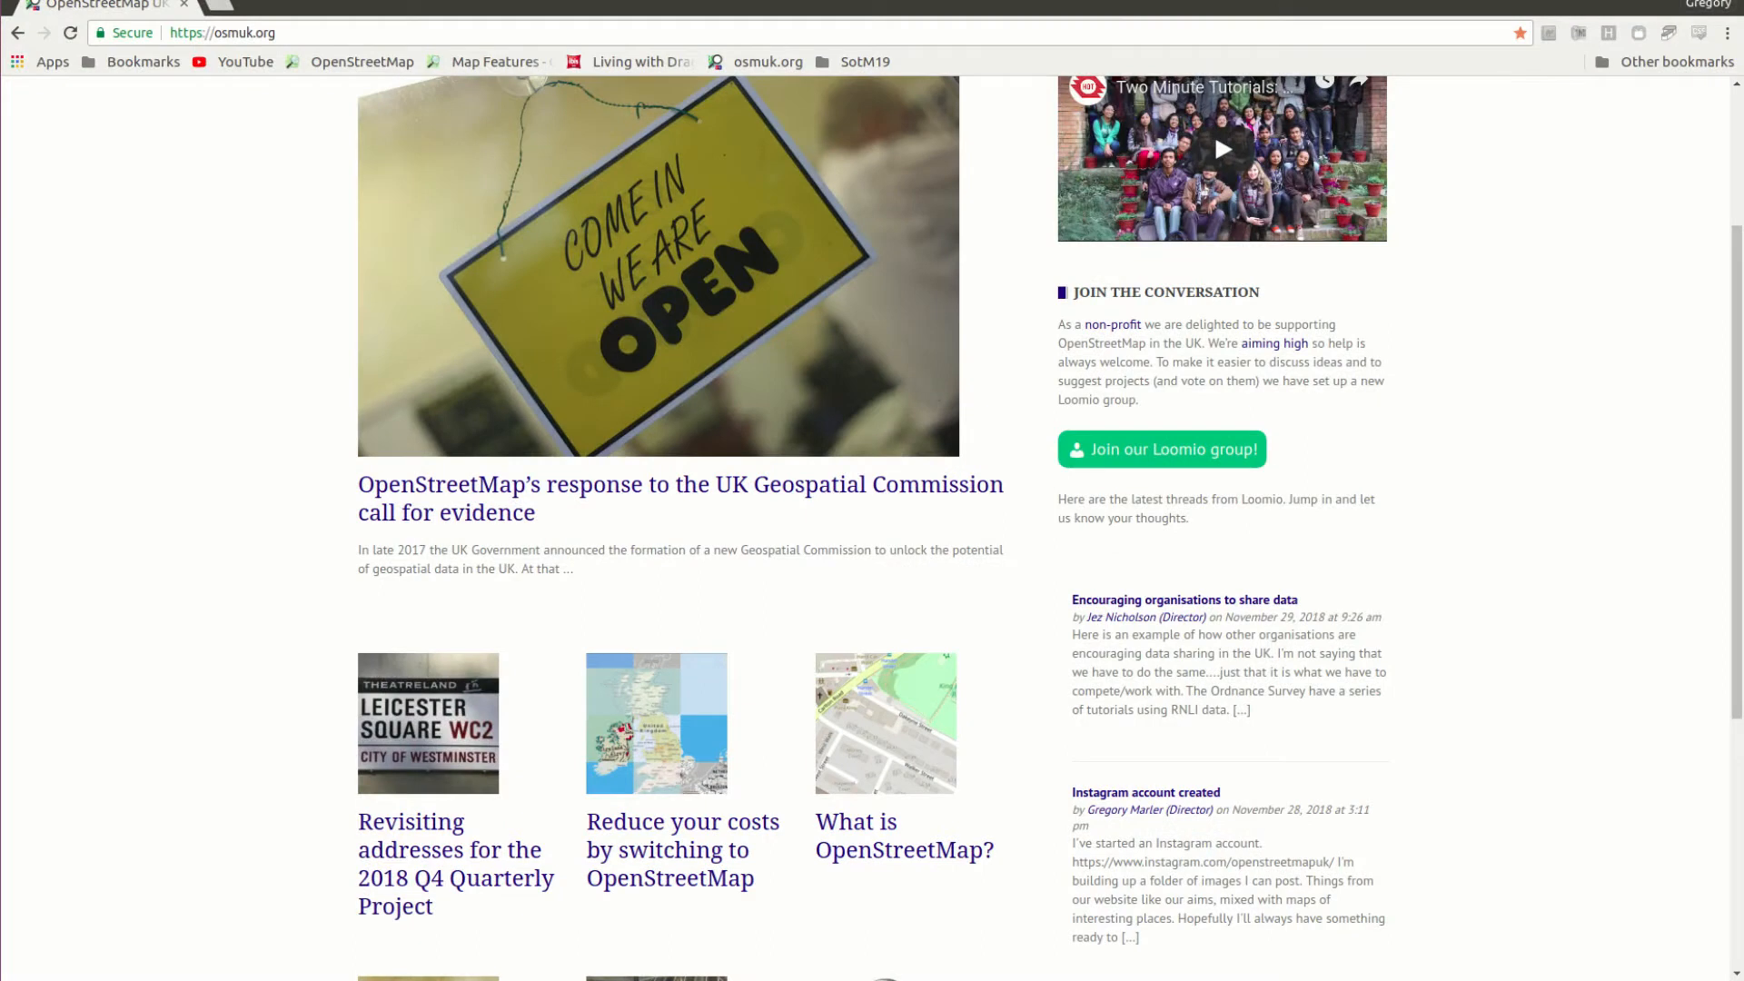
Step: In the browser, open the 2018 Q4 Quarterly Project article on osmuk.org and follow it to the "Address and Postcodes revisited" wiki page
scroll(872, 527, up, 5)
scroll(872, 527, down, 11)
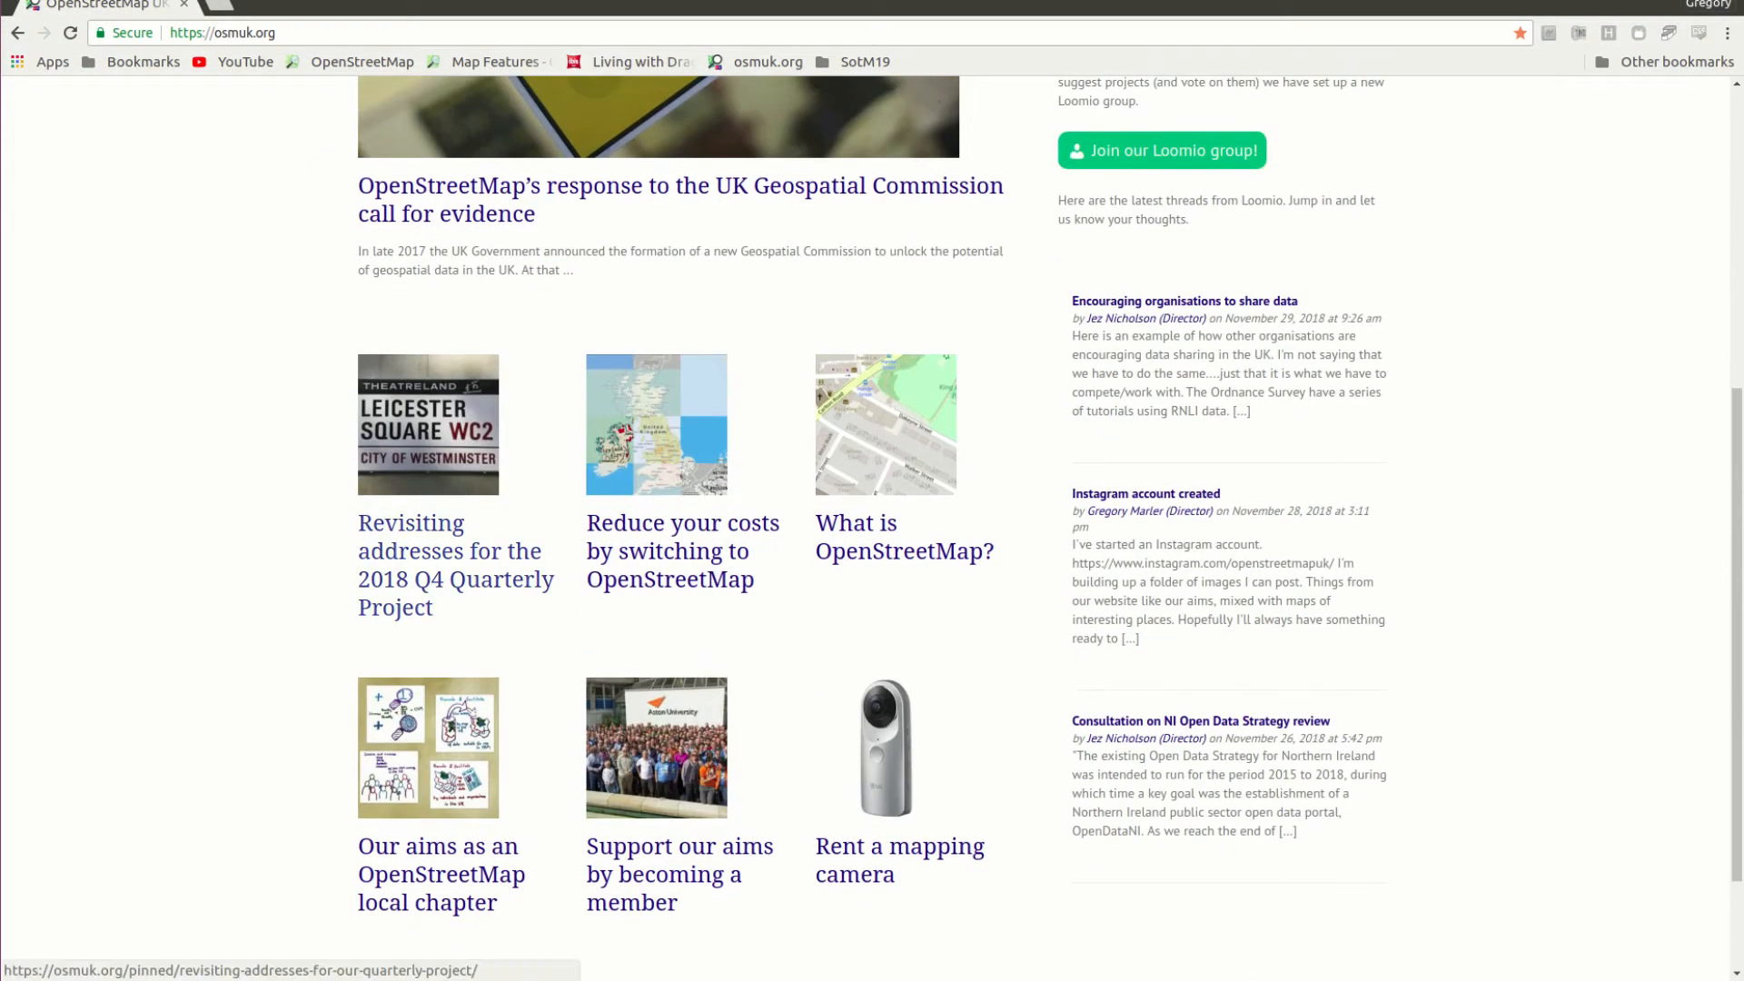
click(454, 563)
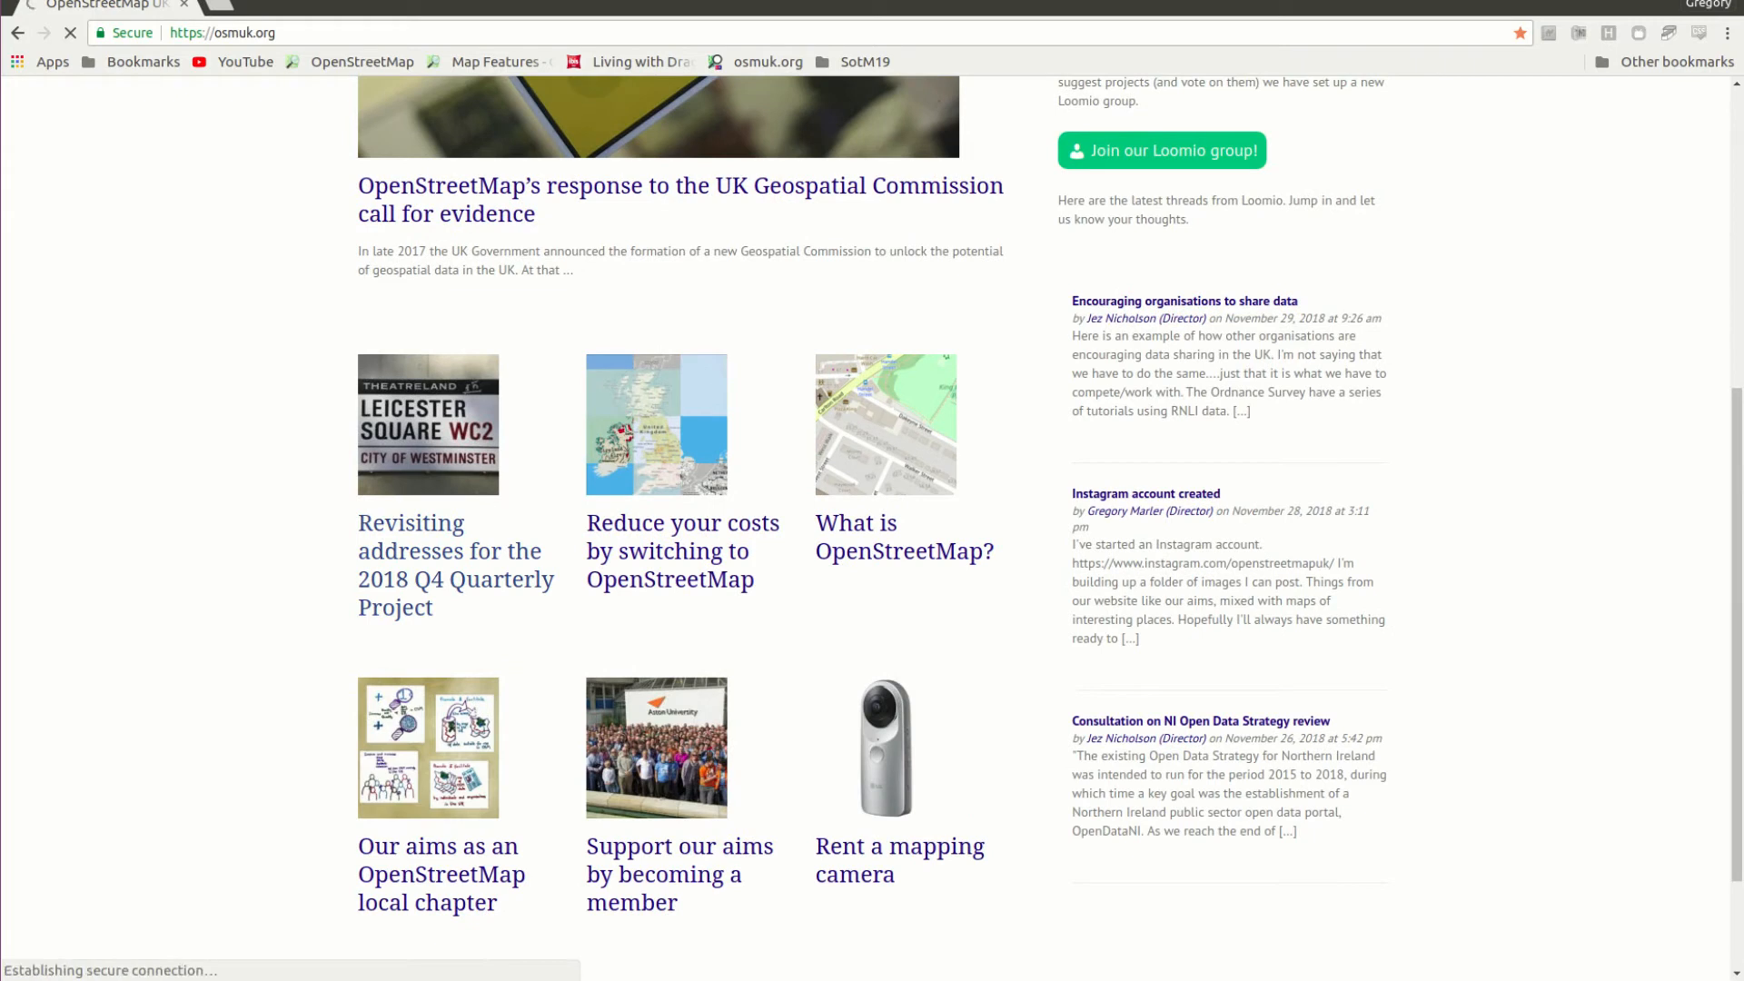
scroll(865, 505, down, 5)
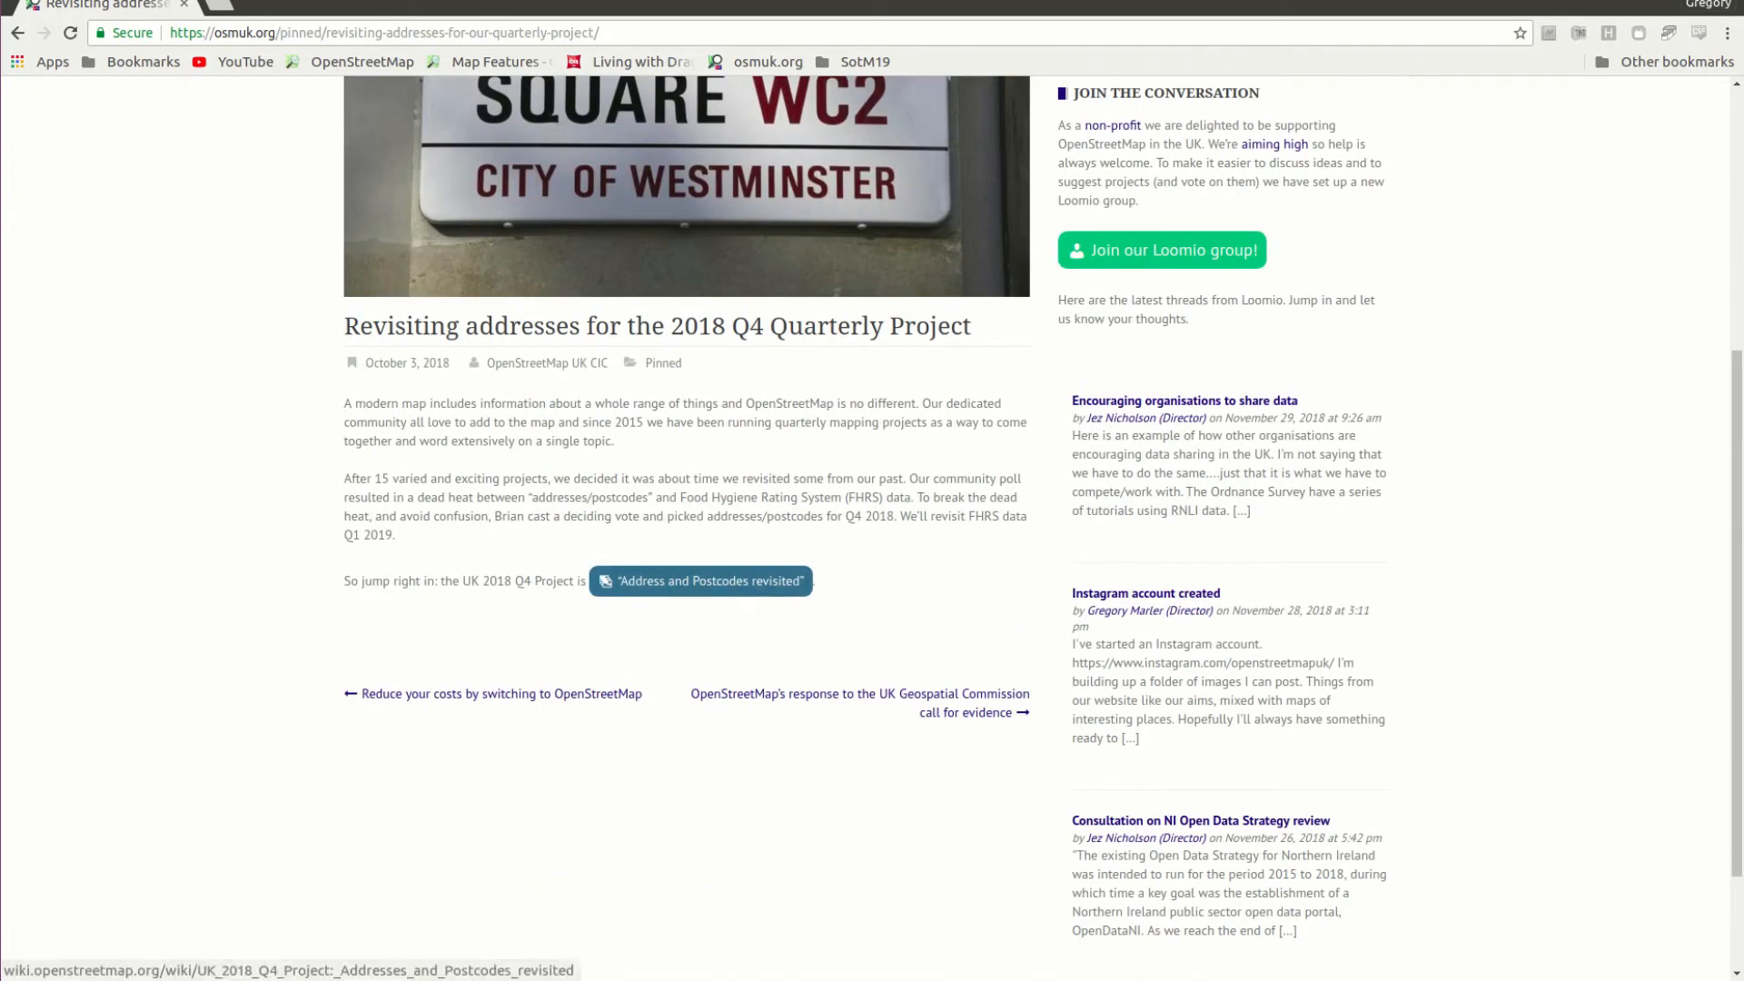
click(700, 581)
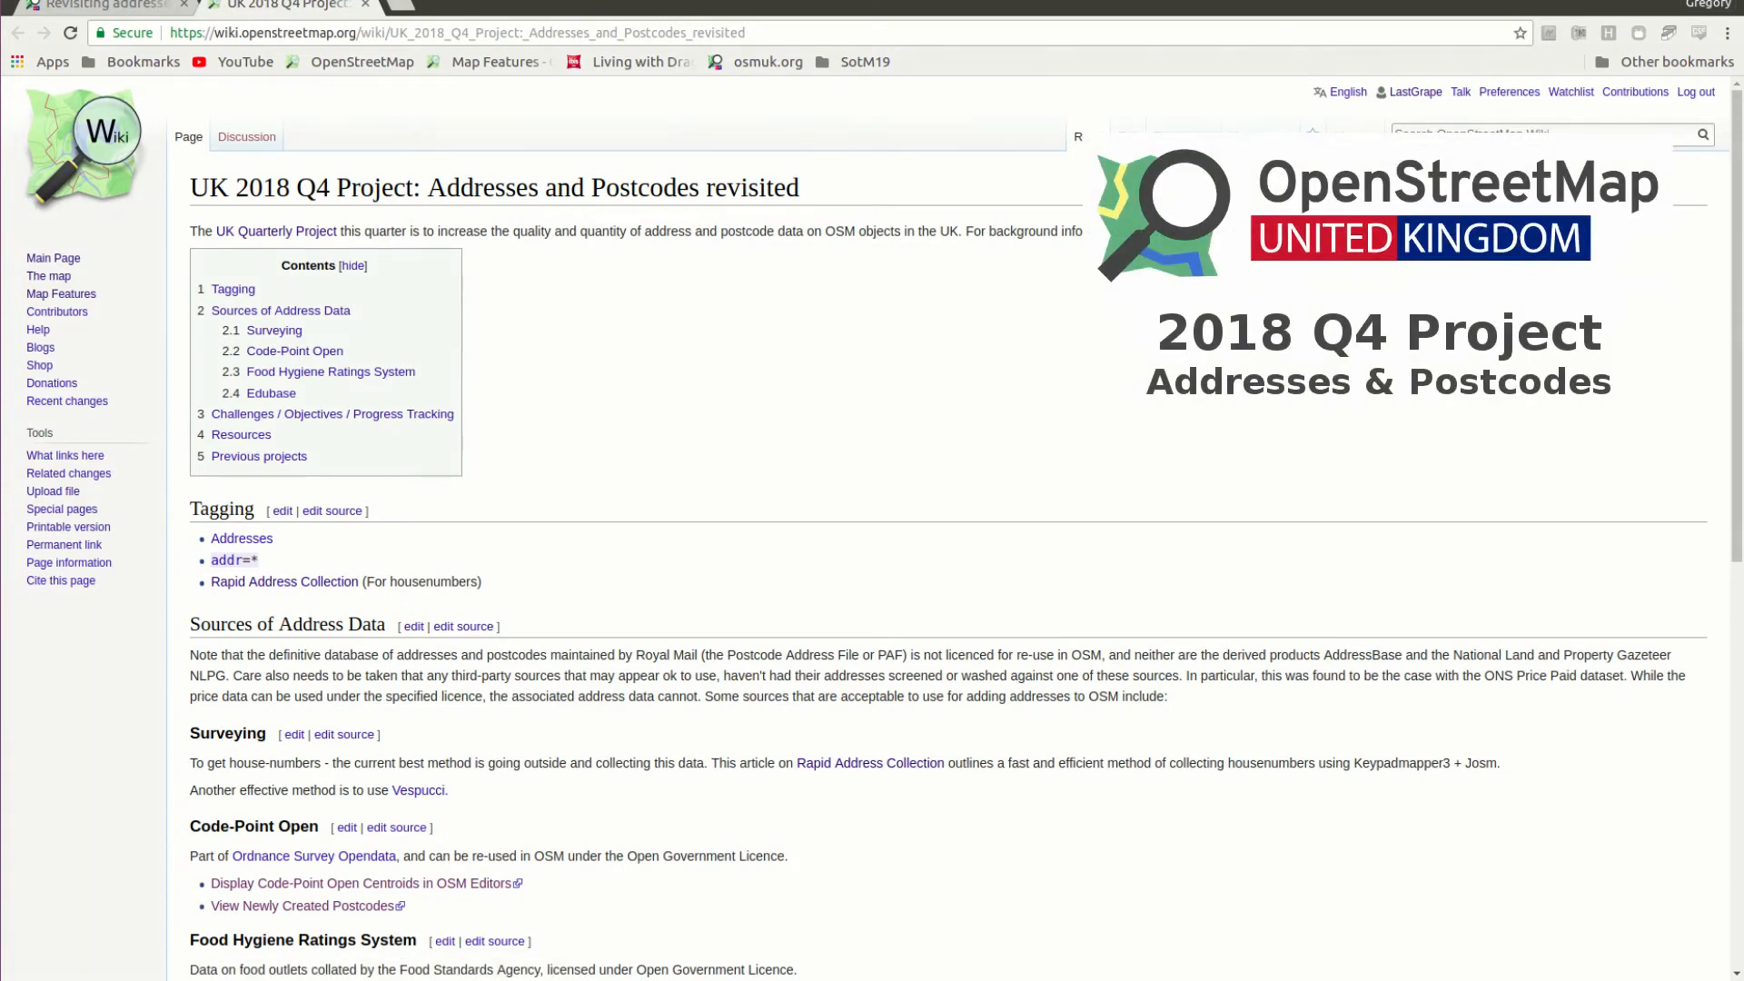
Step: Open the FHRS/OSM comparison site from the wiki page's Food Hygiene Ratings System section and dismiss the translation offer
scroll(872, 527, down, 1)
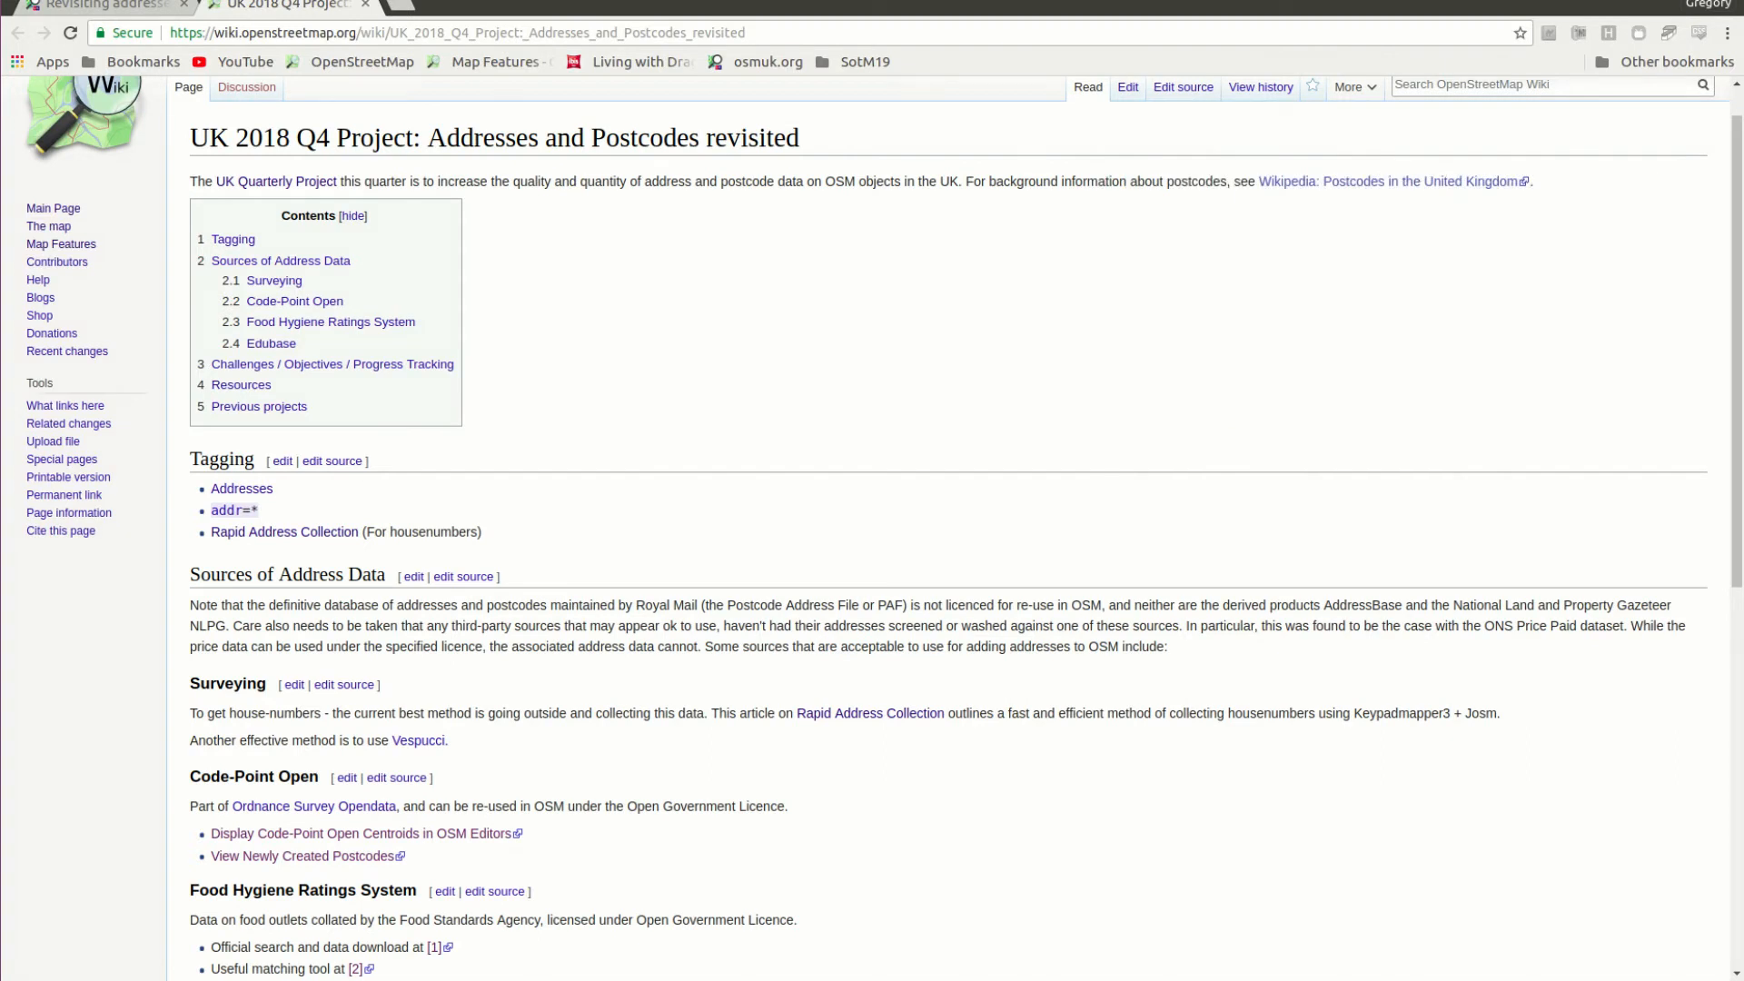
scroll(872, 527, down, 2)
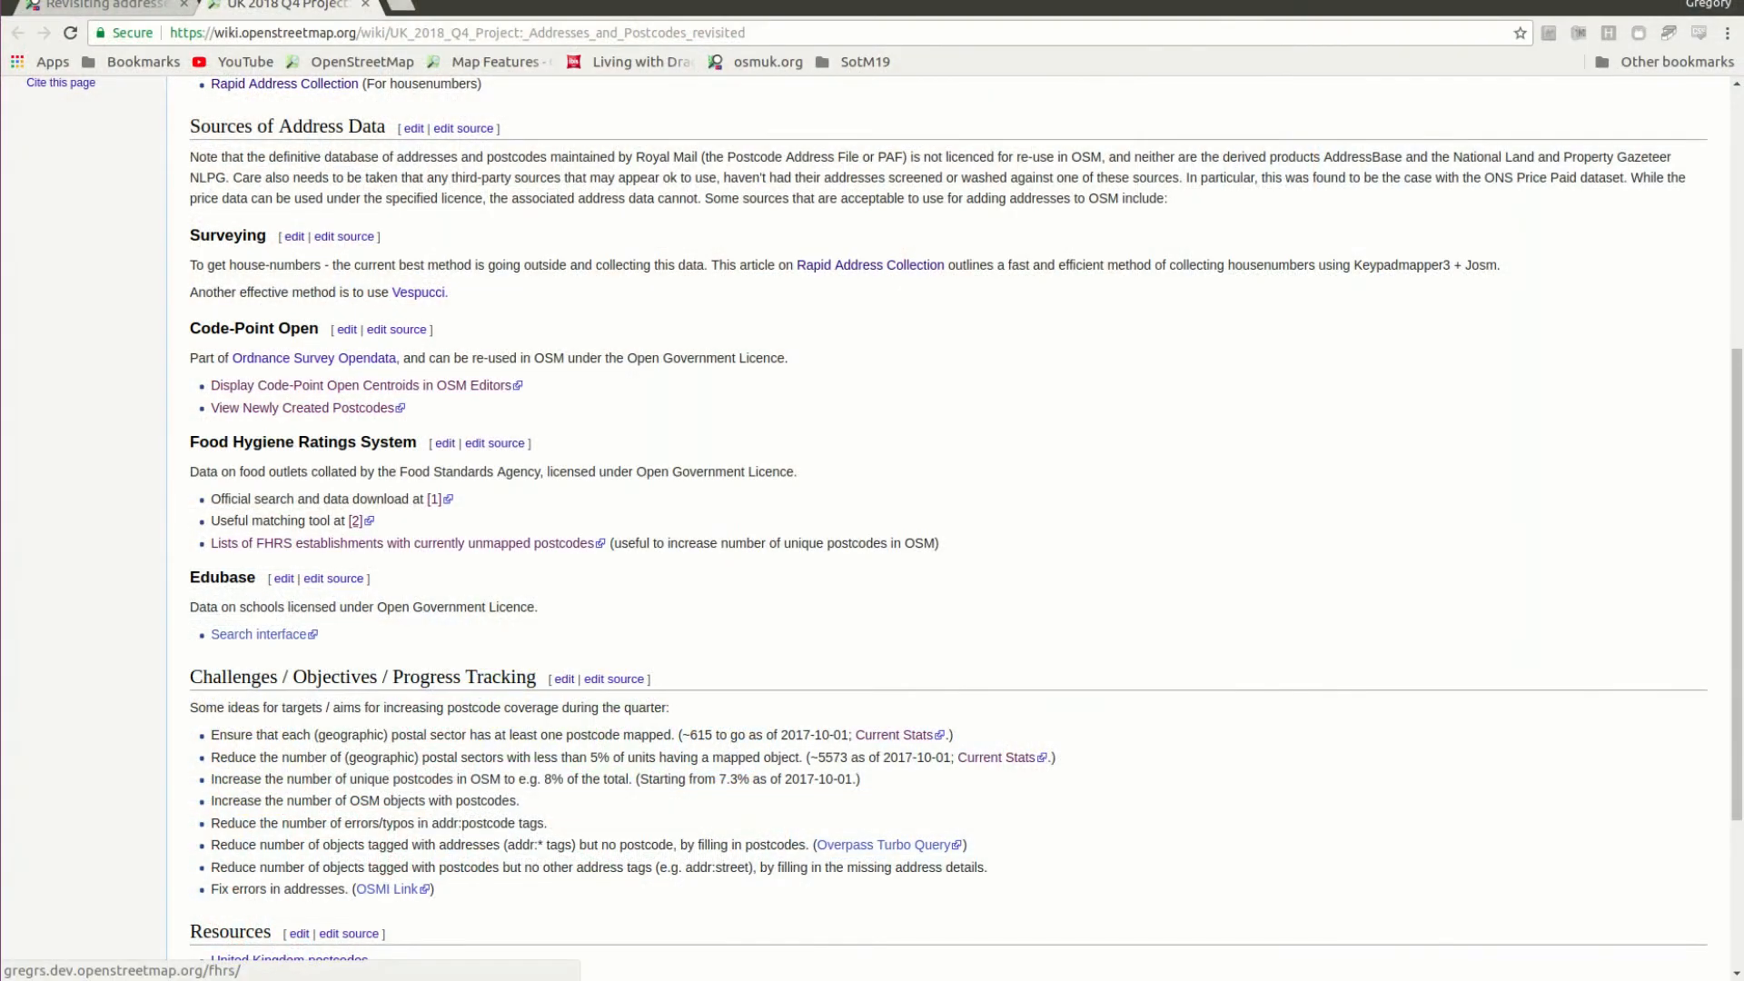
click(399, 544)
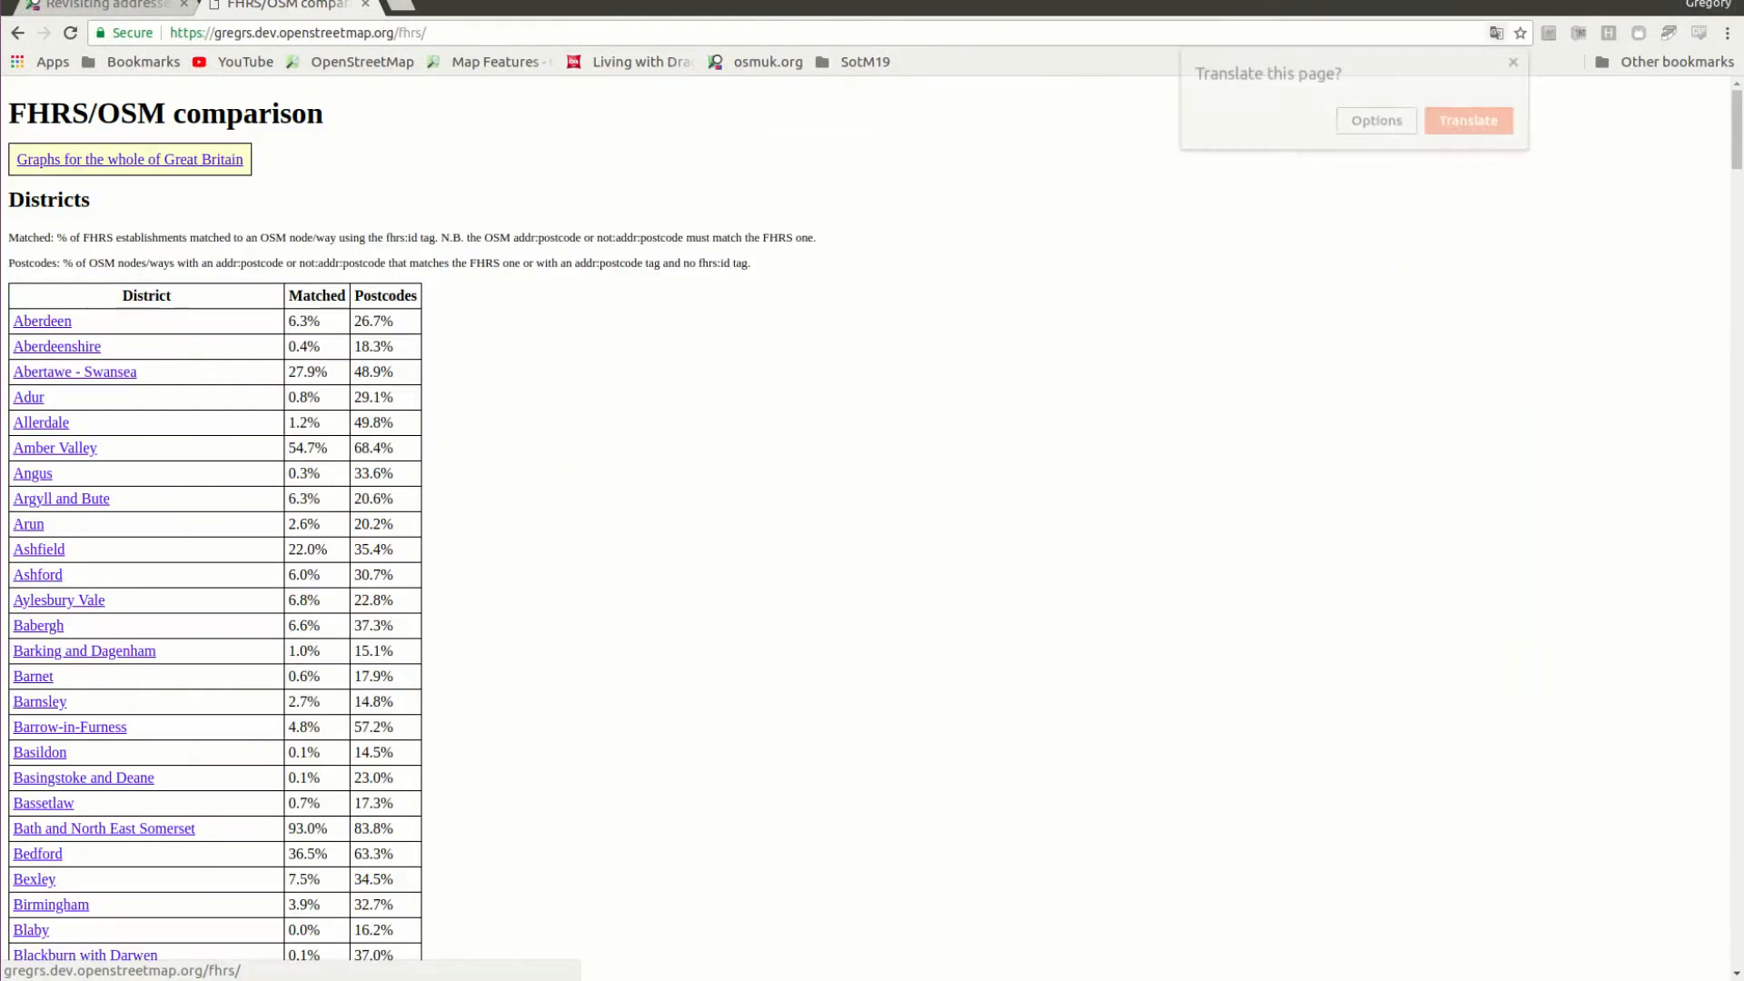
key(Escape)
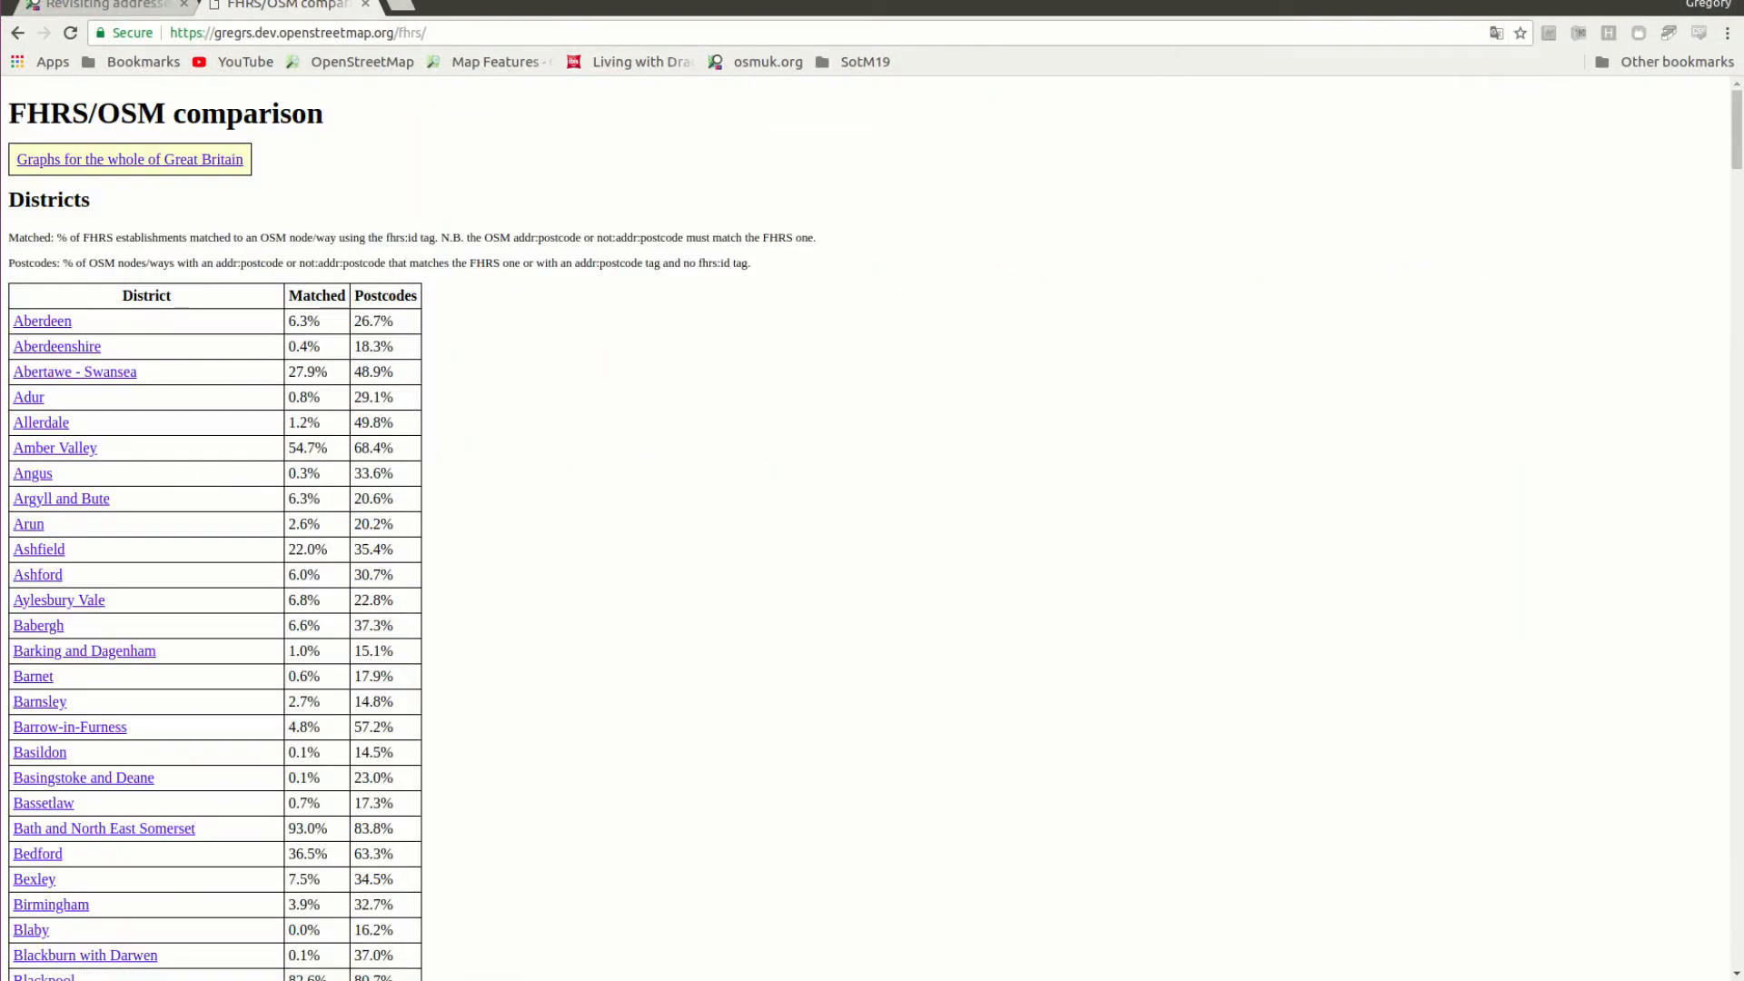
Step: Find County Durham in the districts table, highlight its matched percentage and open the district's comparison page
scroll(872, 527, down, 5)
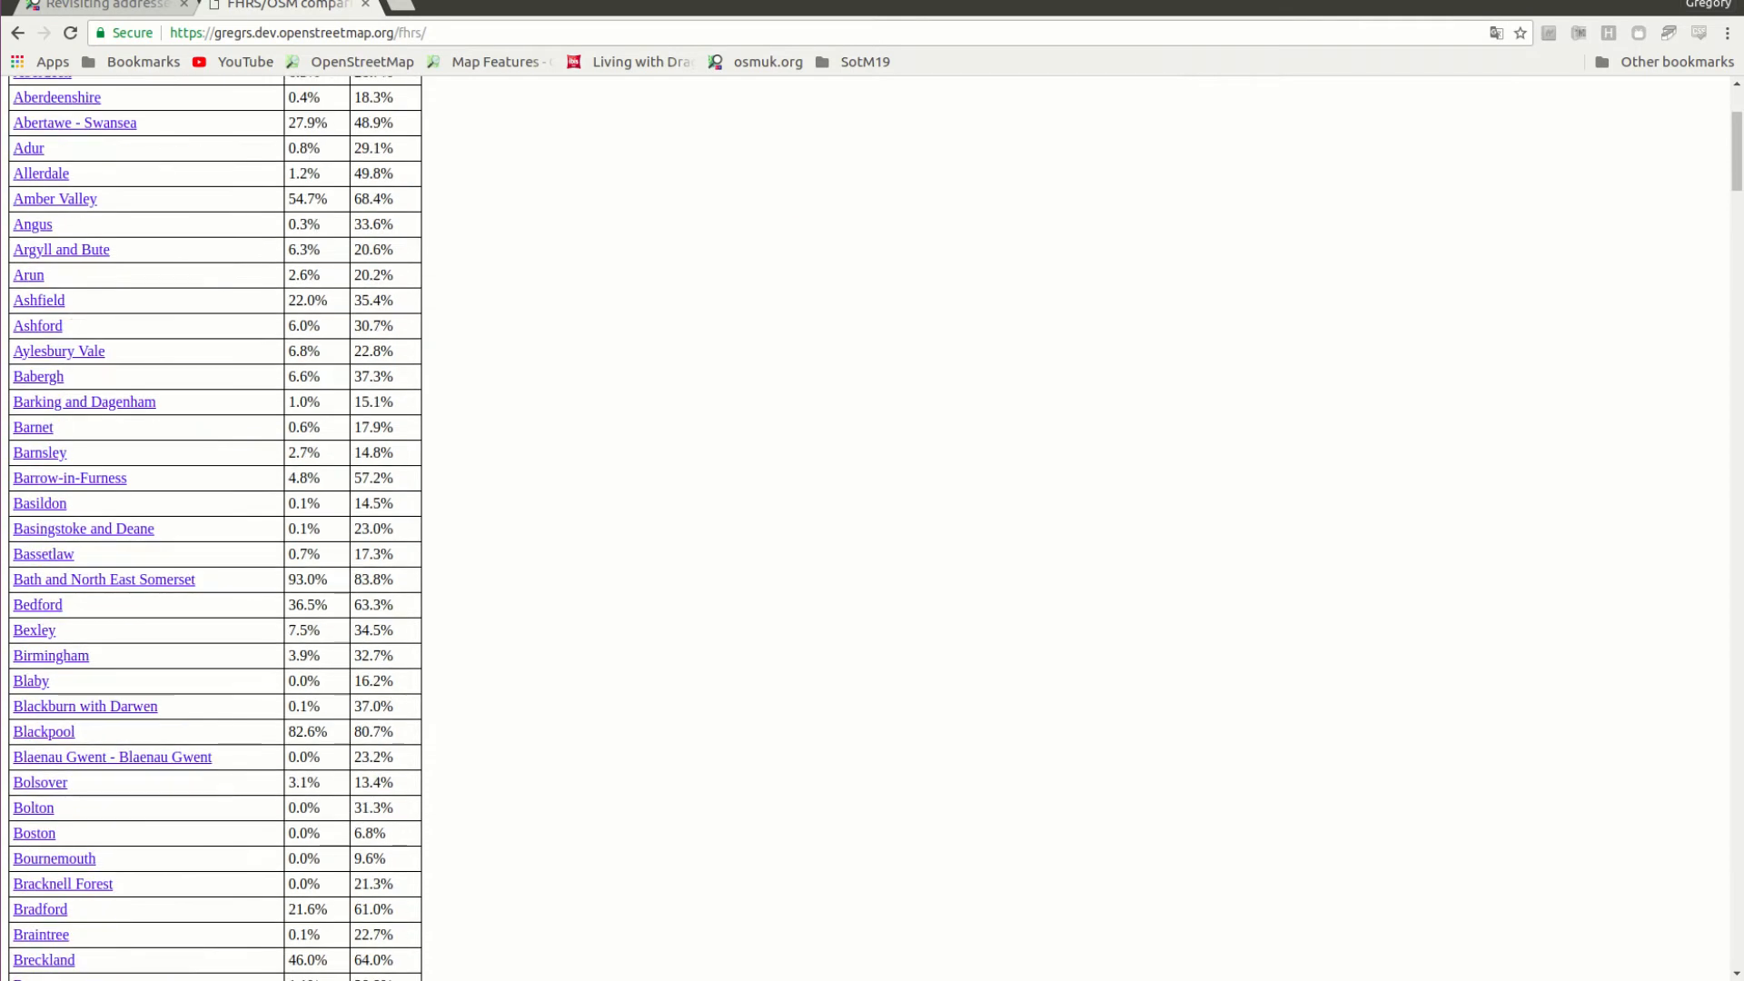
scroll(872, 527, up, 5)
scroll(872, 527, down, 13)
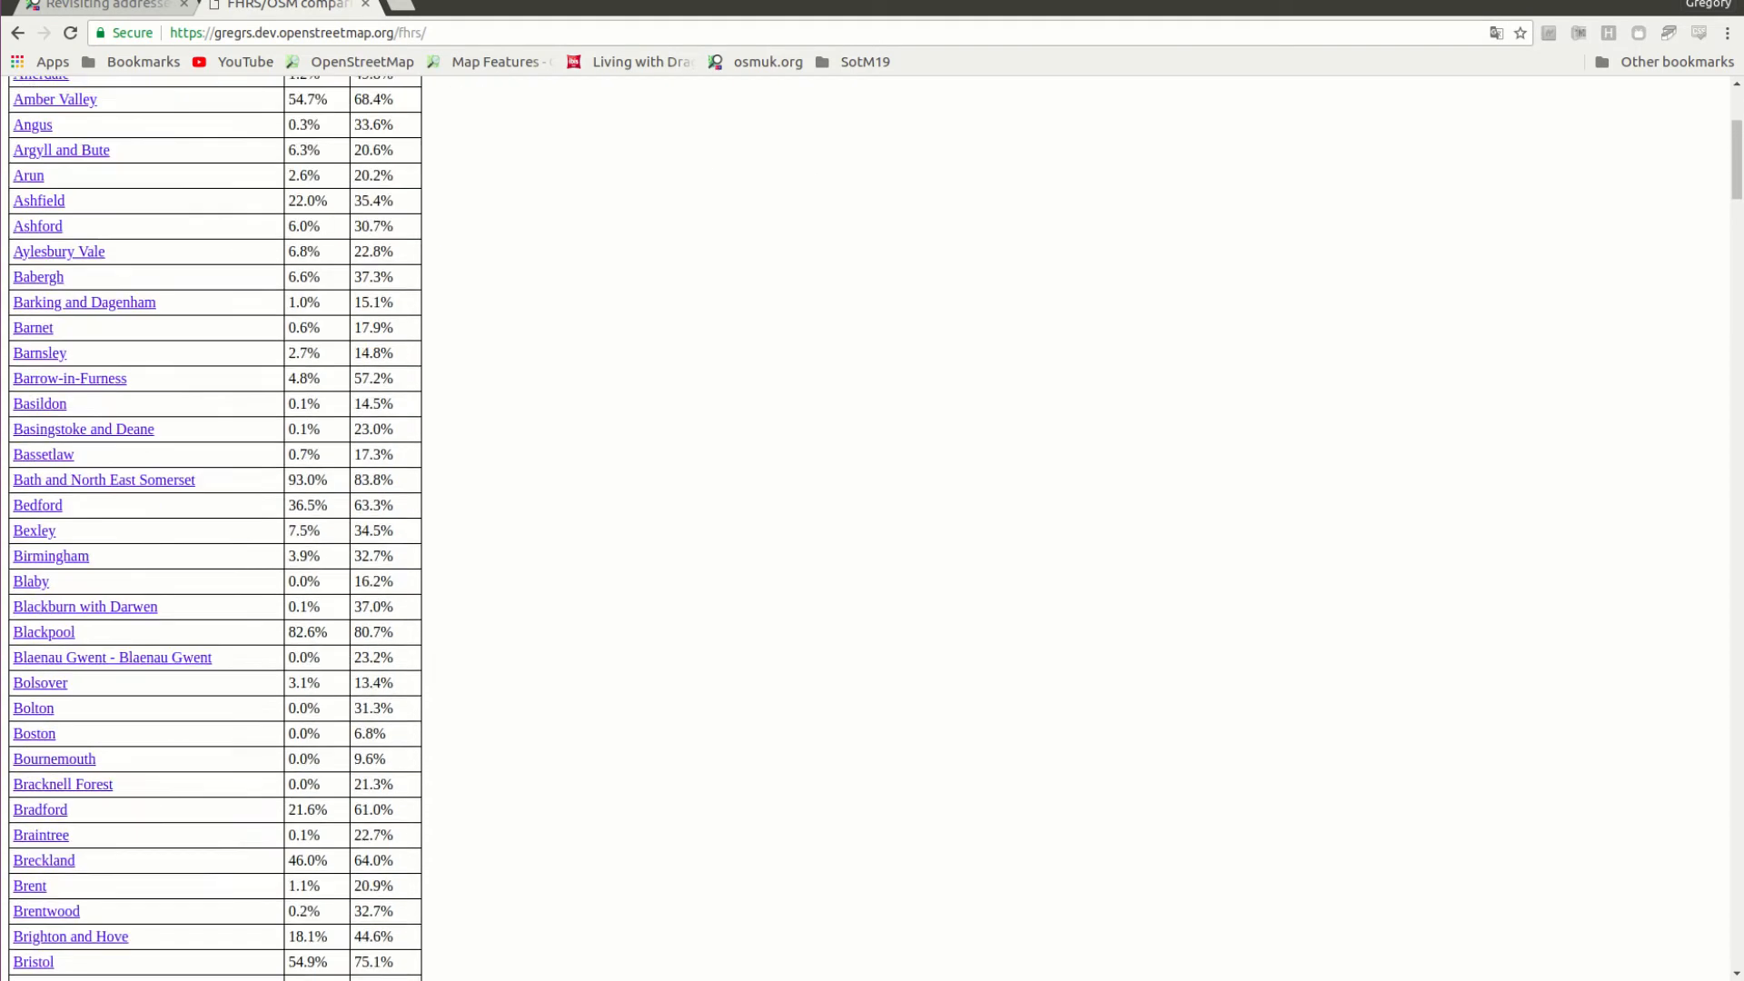
scroll(872, 527, down, 5)
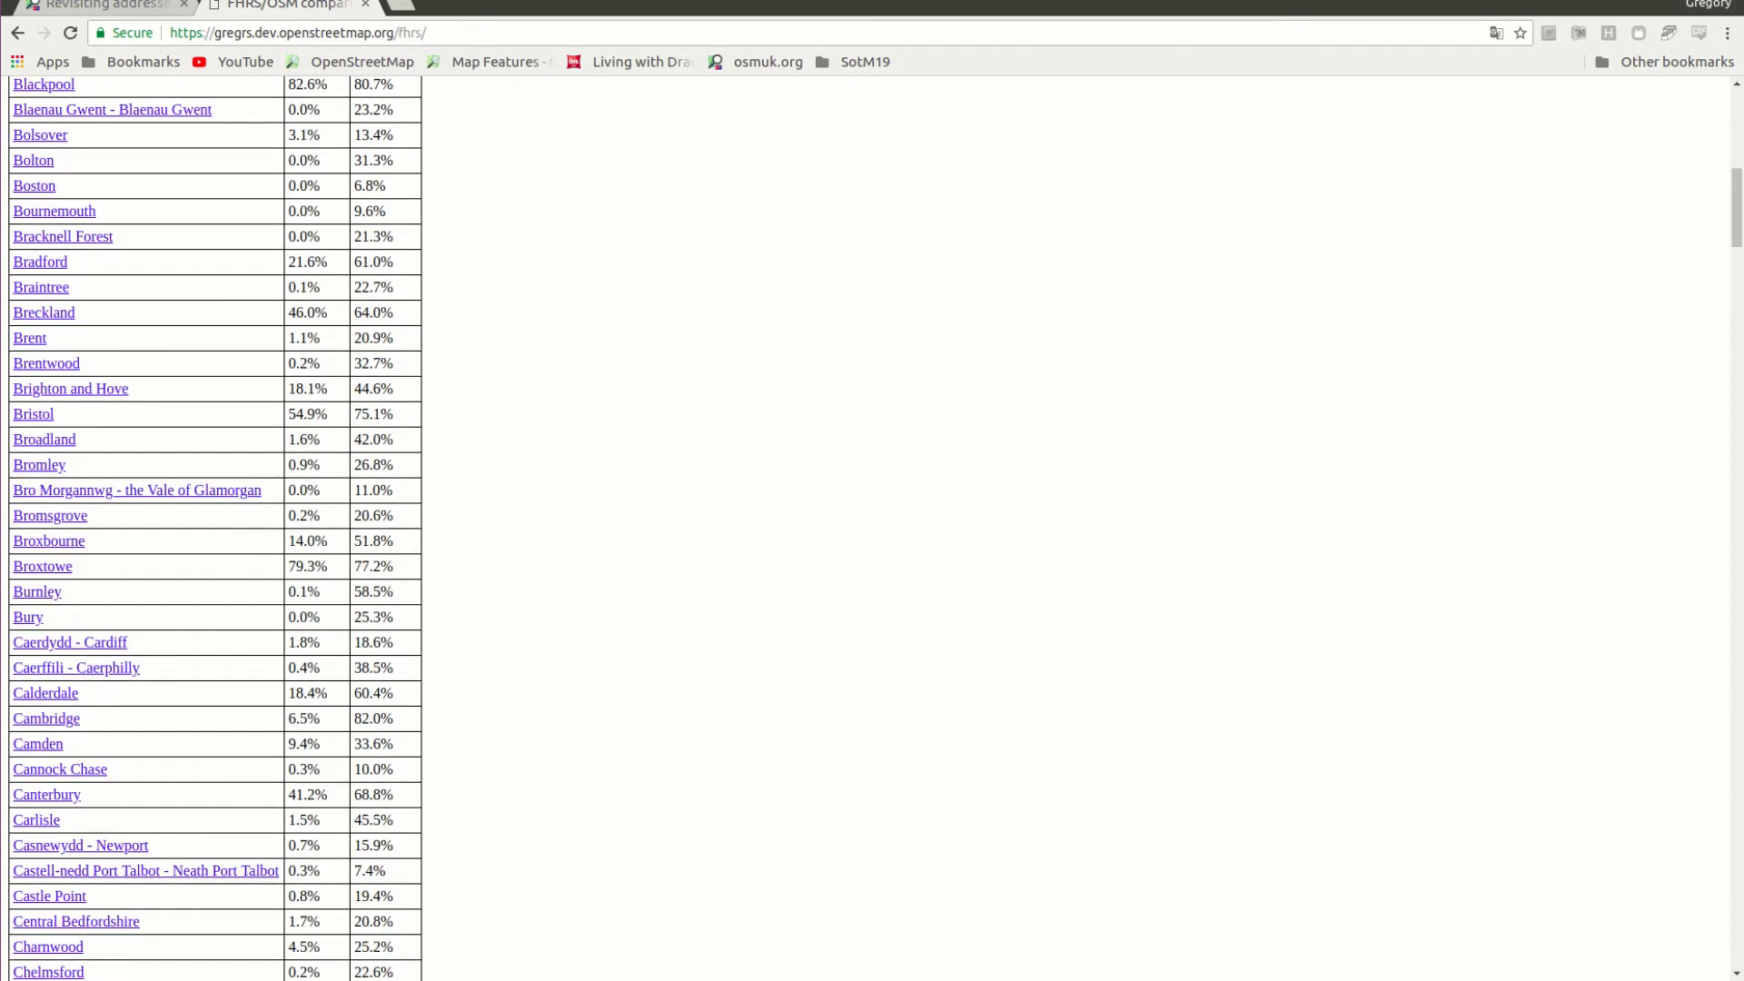
scroll(872, 527, down, 7)
scroll(872, 527, down, 6)
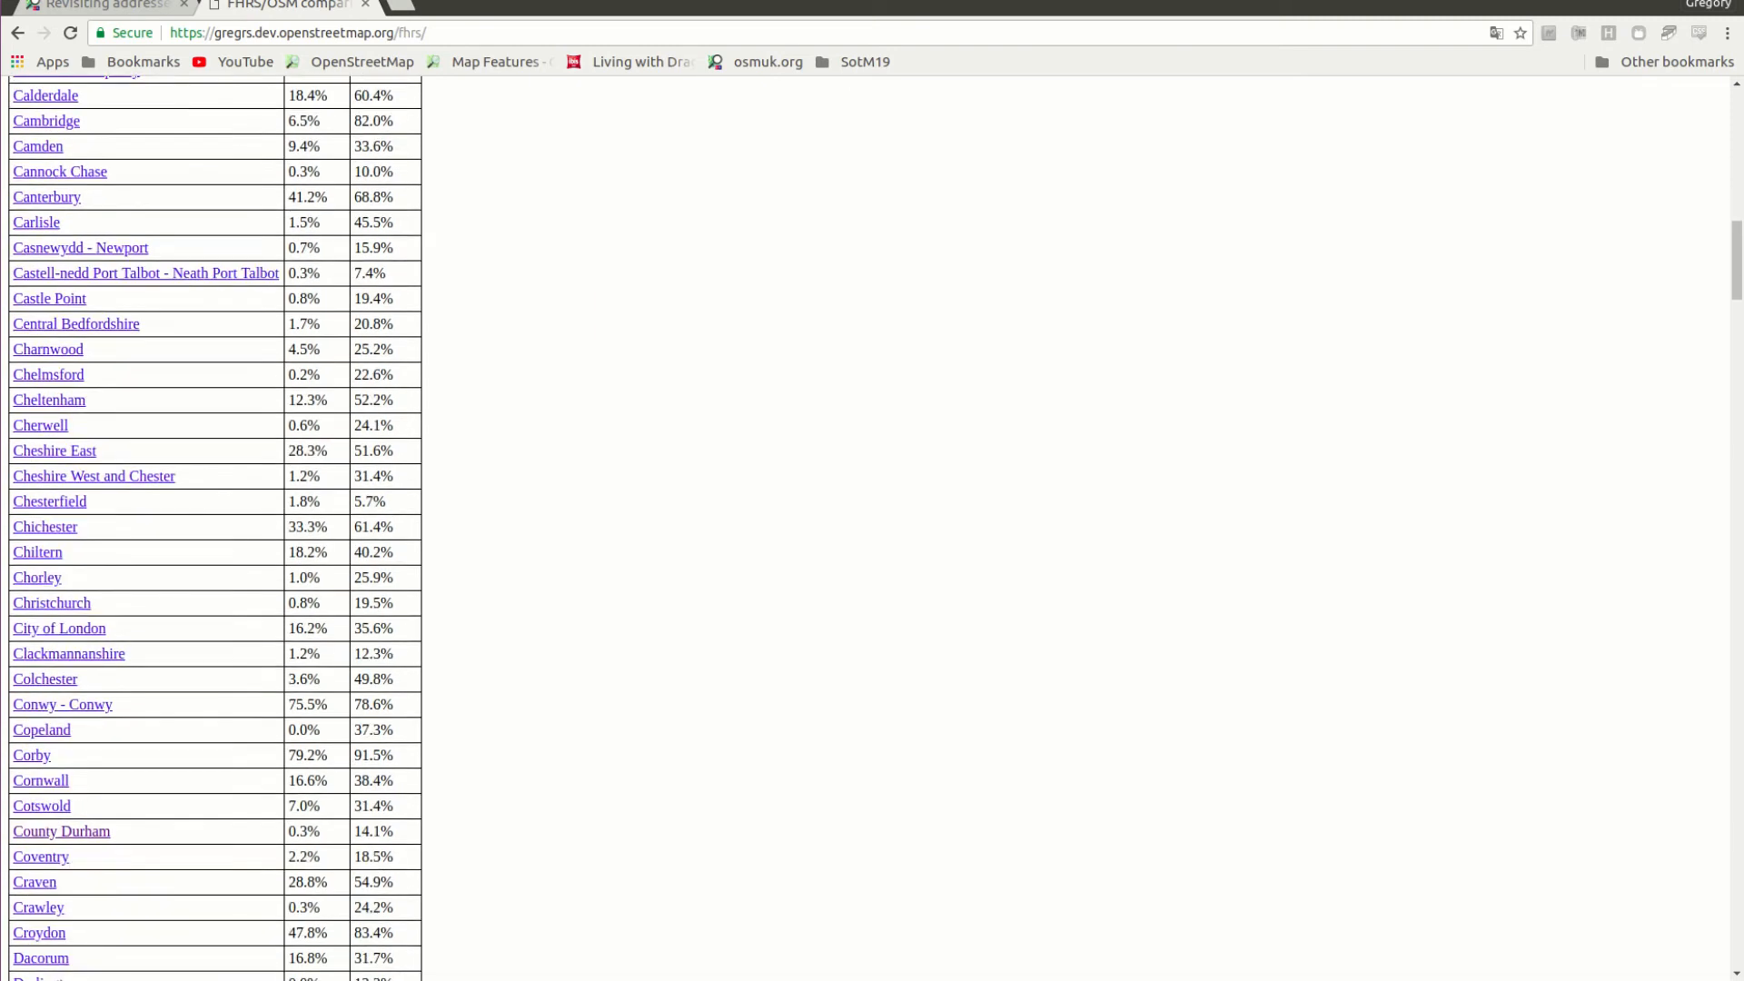
scroll(872, 527, down, 4)
drag(289, 582, 321, 582)
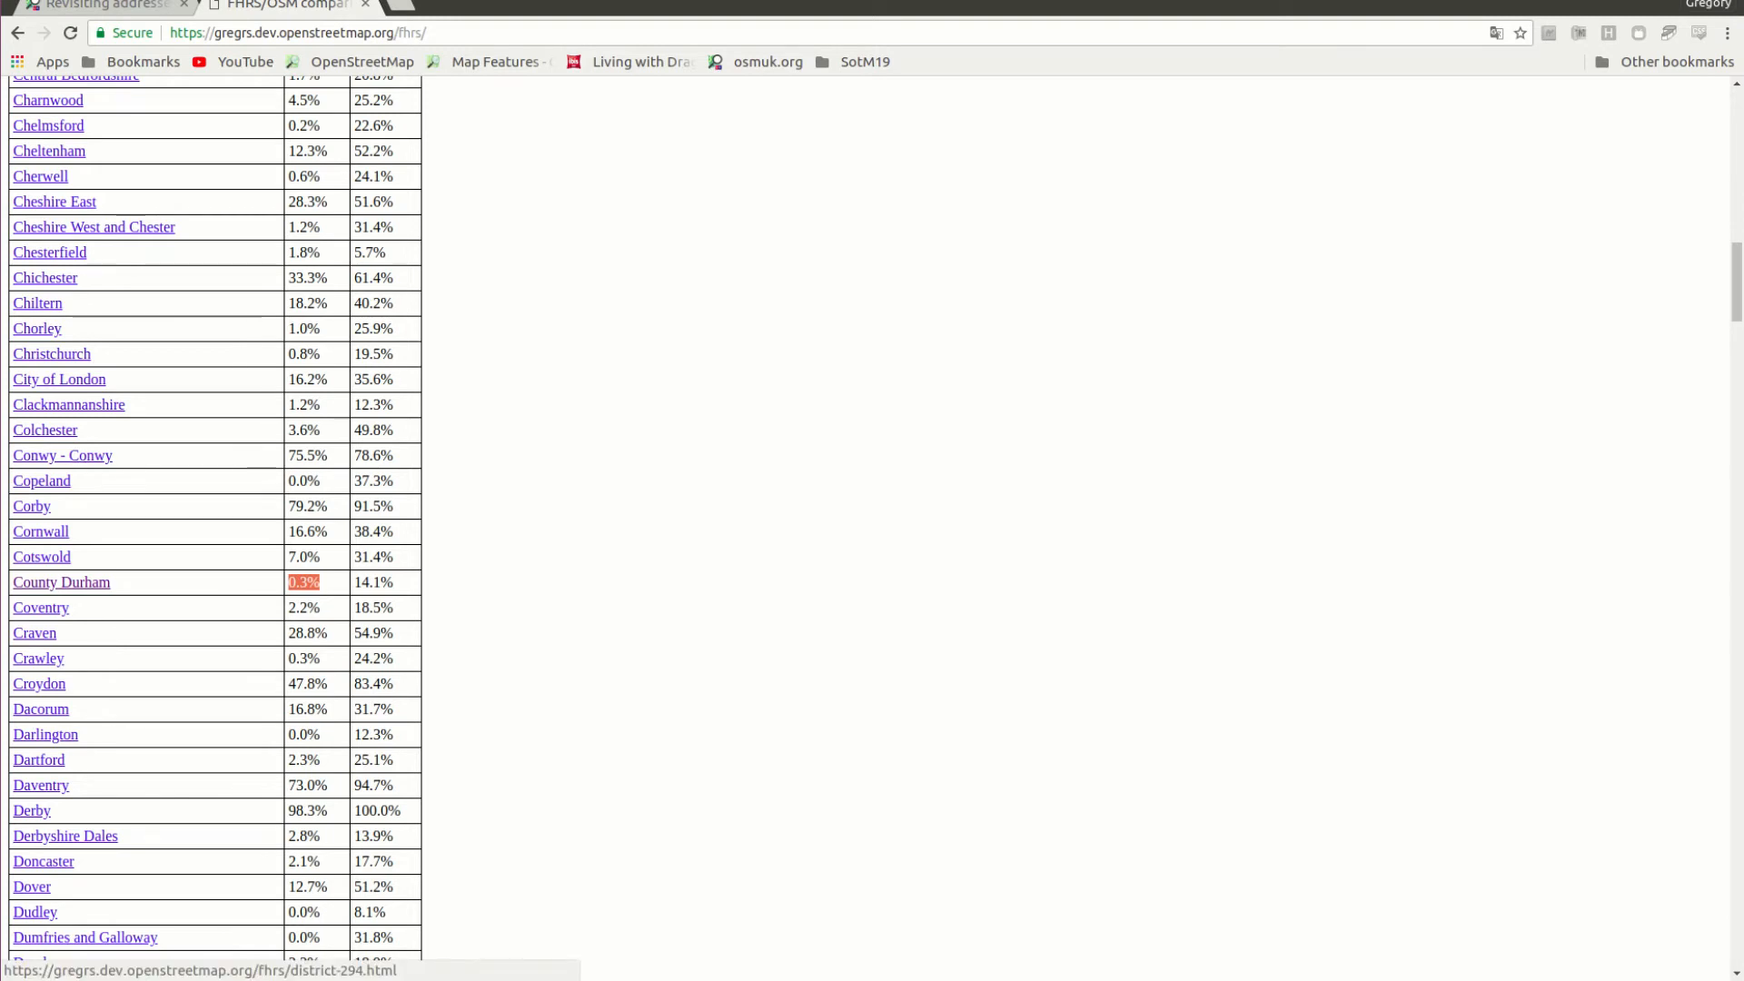
click(61, 582)
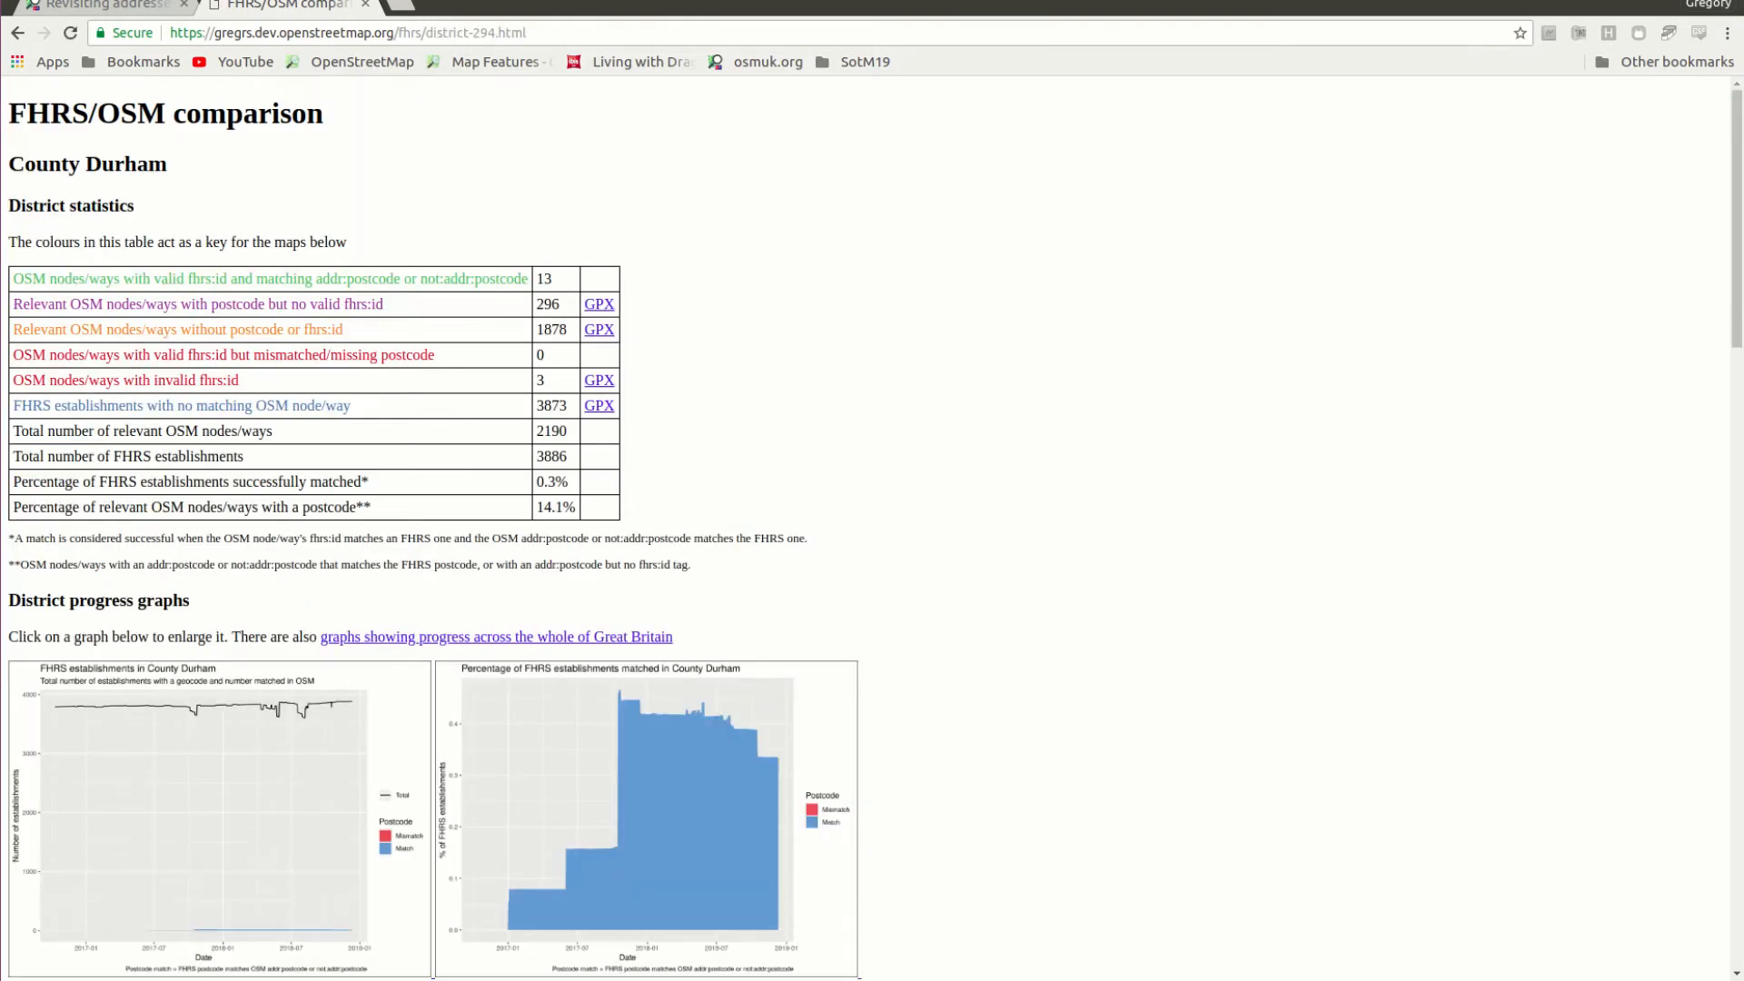
Step: Look through County Durham's progress graphs and examine the Overview map around North Road in Durham at street level
scroll(872, 527, down, 4)
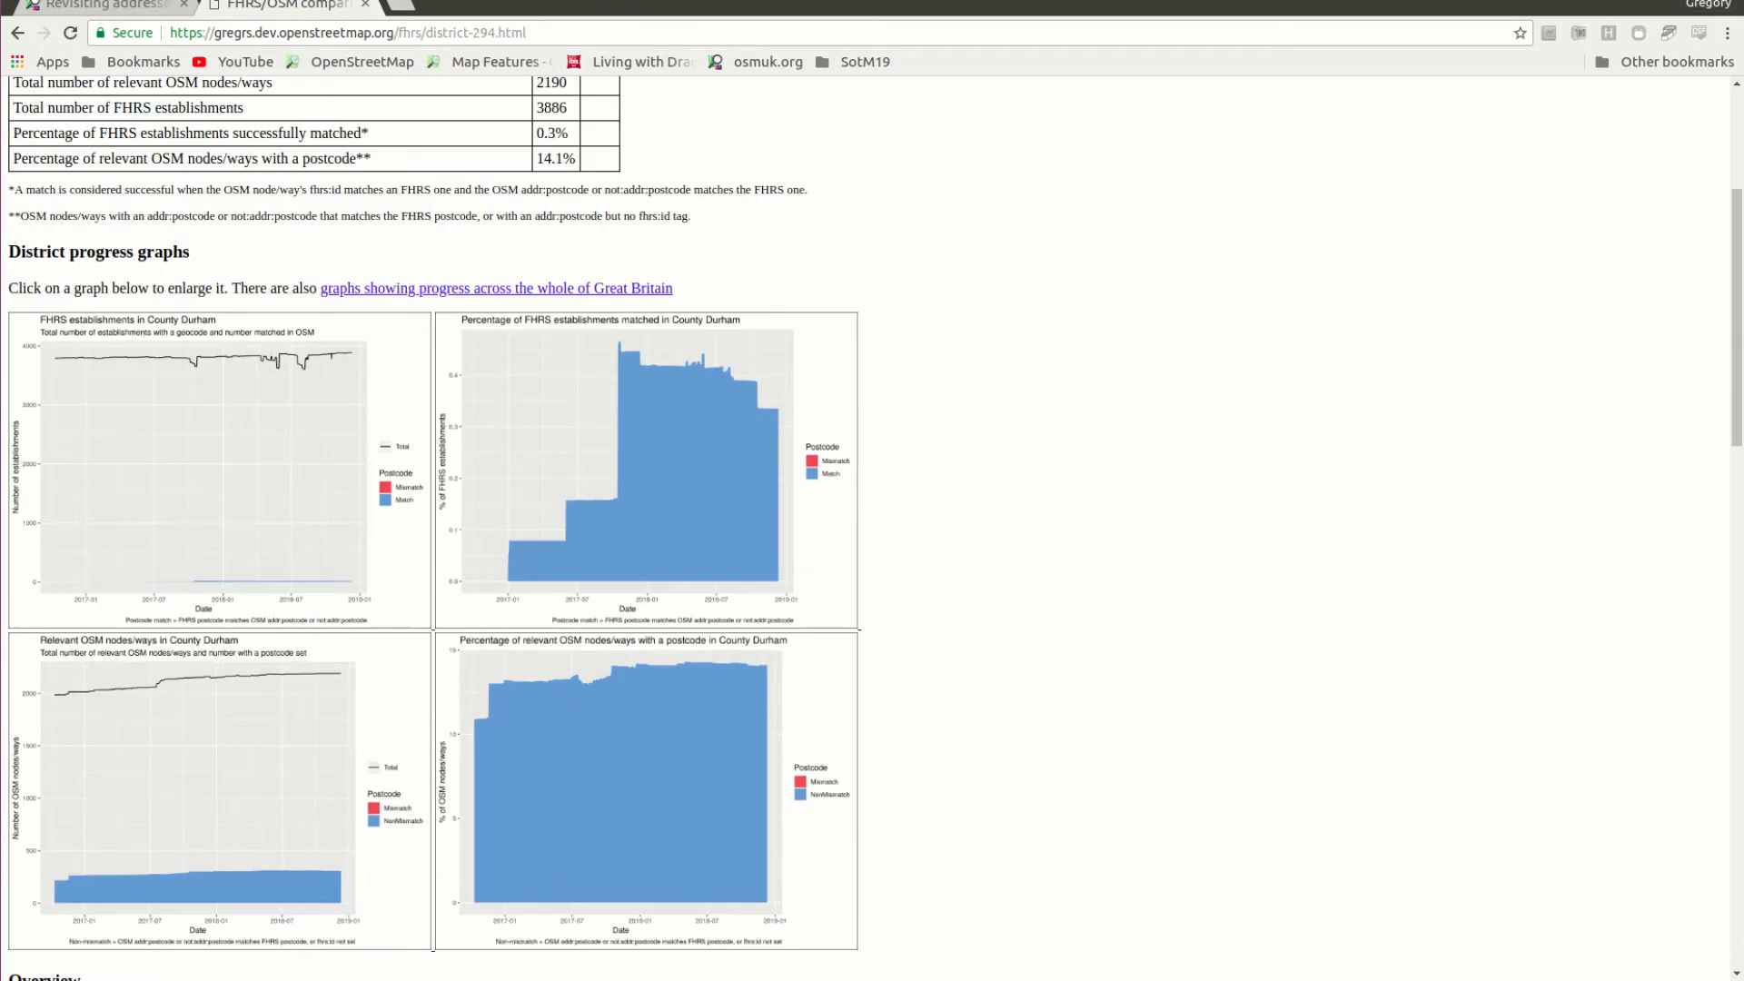
scroll(872, 527, down, 4)
scroll(872, 527, down, 5)
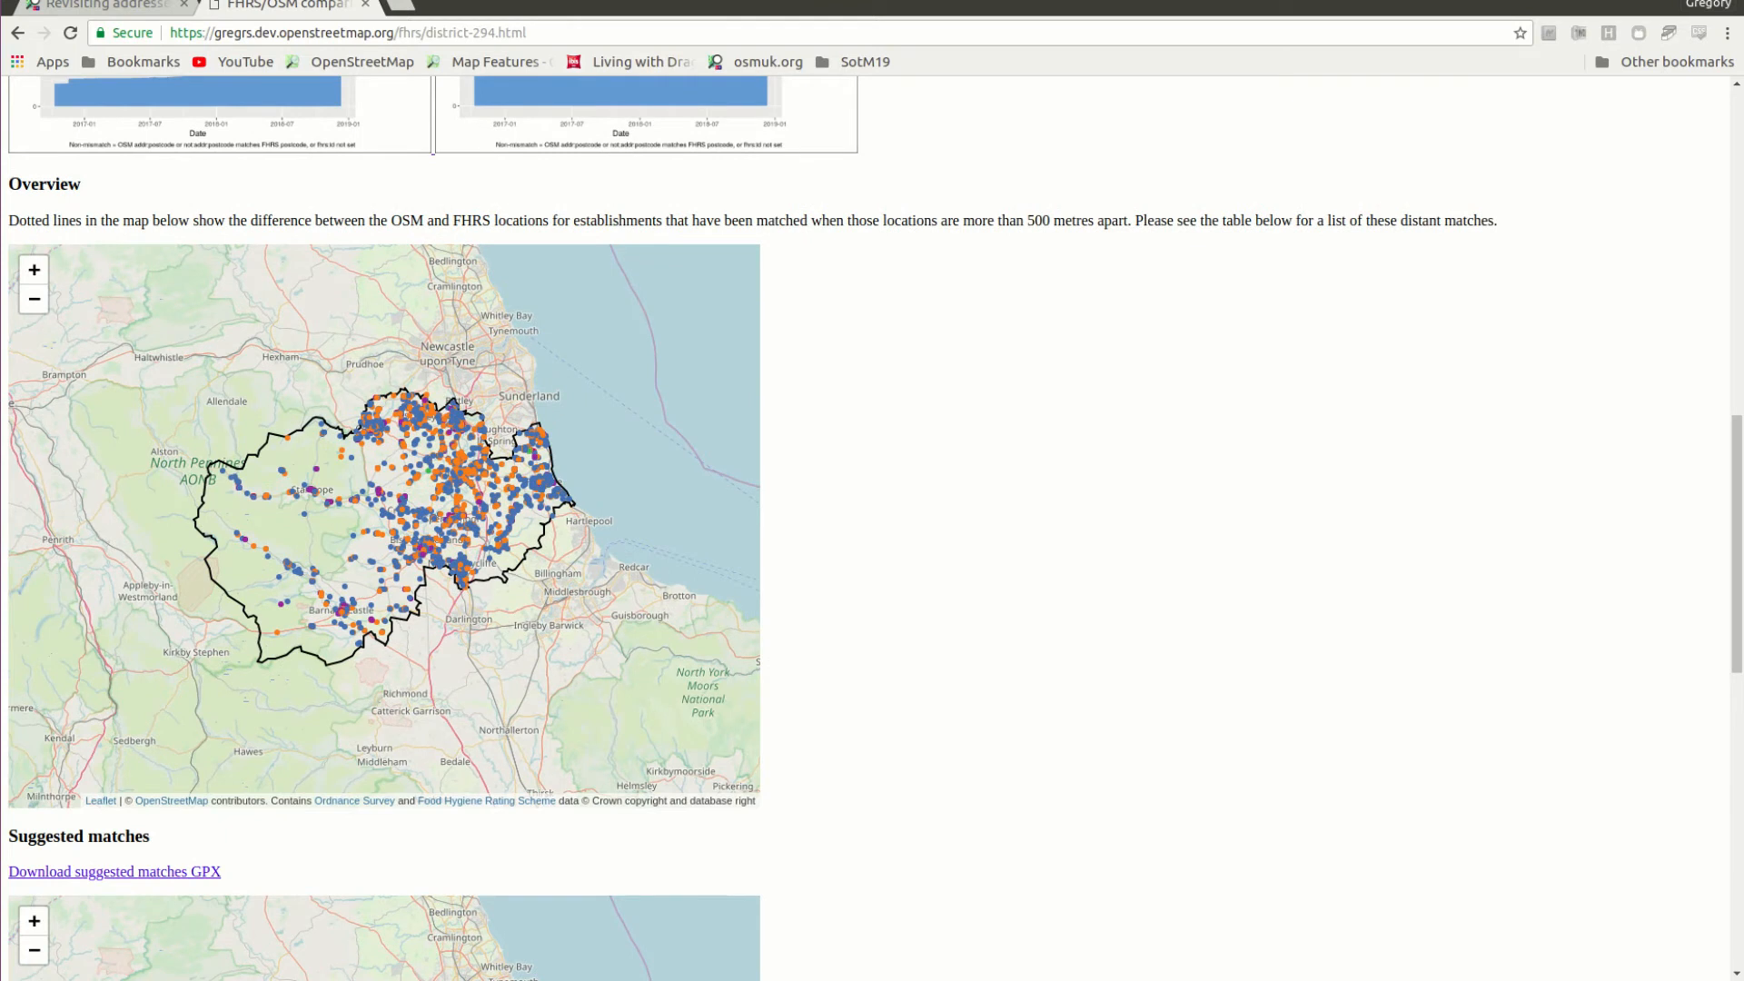
scroll(423, 529, up, 1)
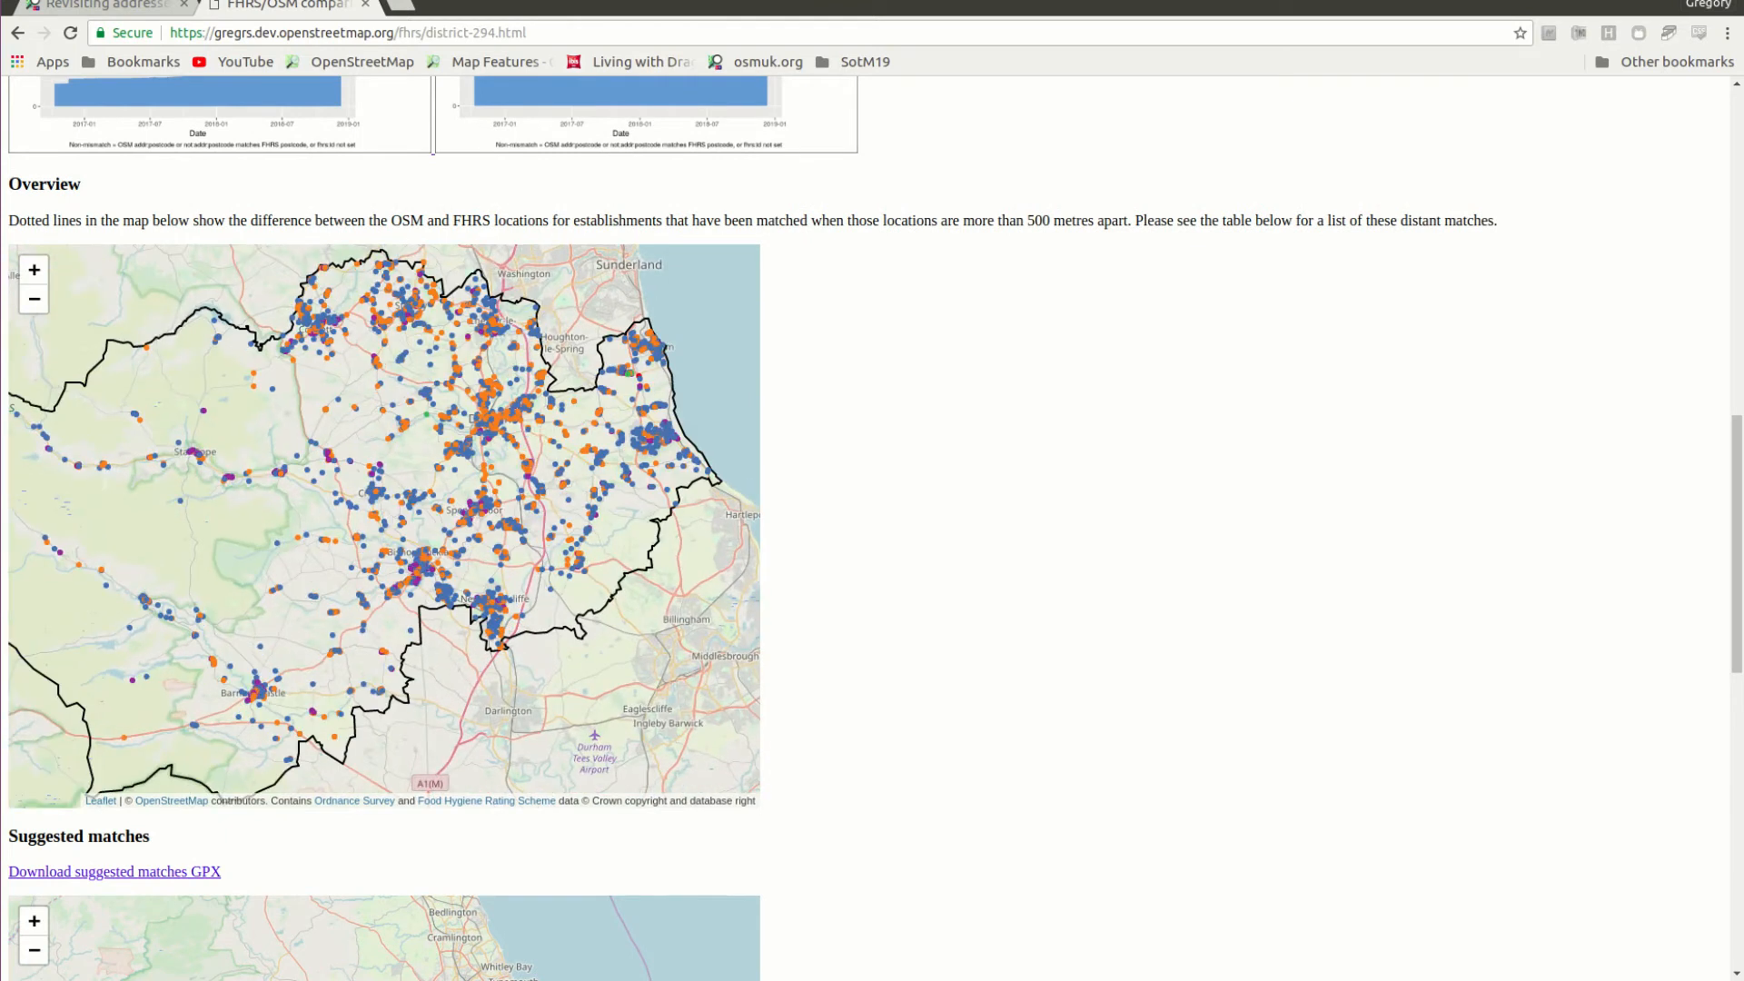
drag(472, 421, 485, 492)
scroll(485, 491, up, 3)
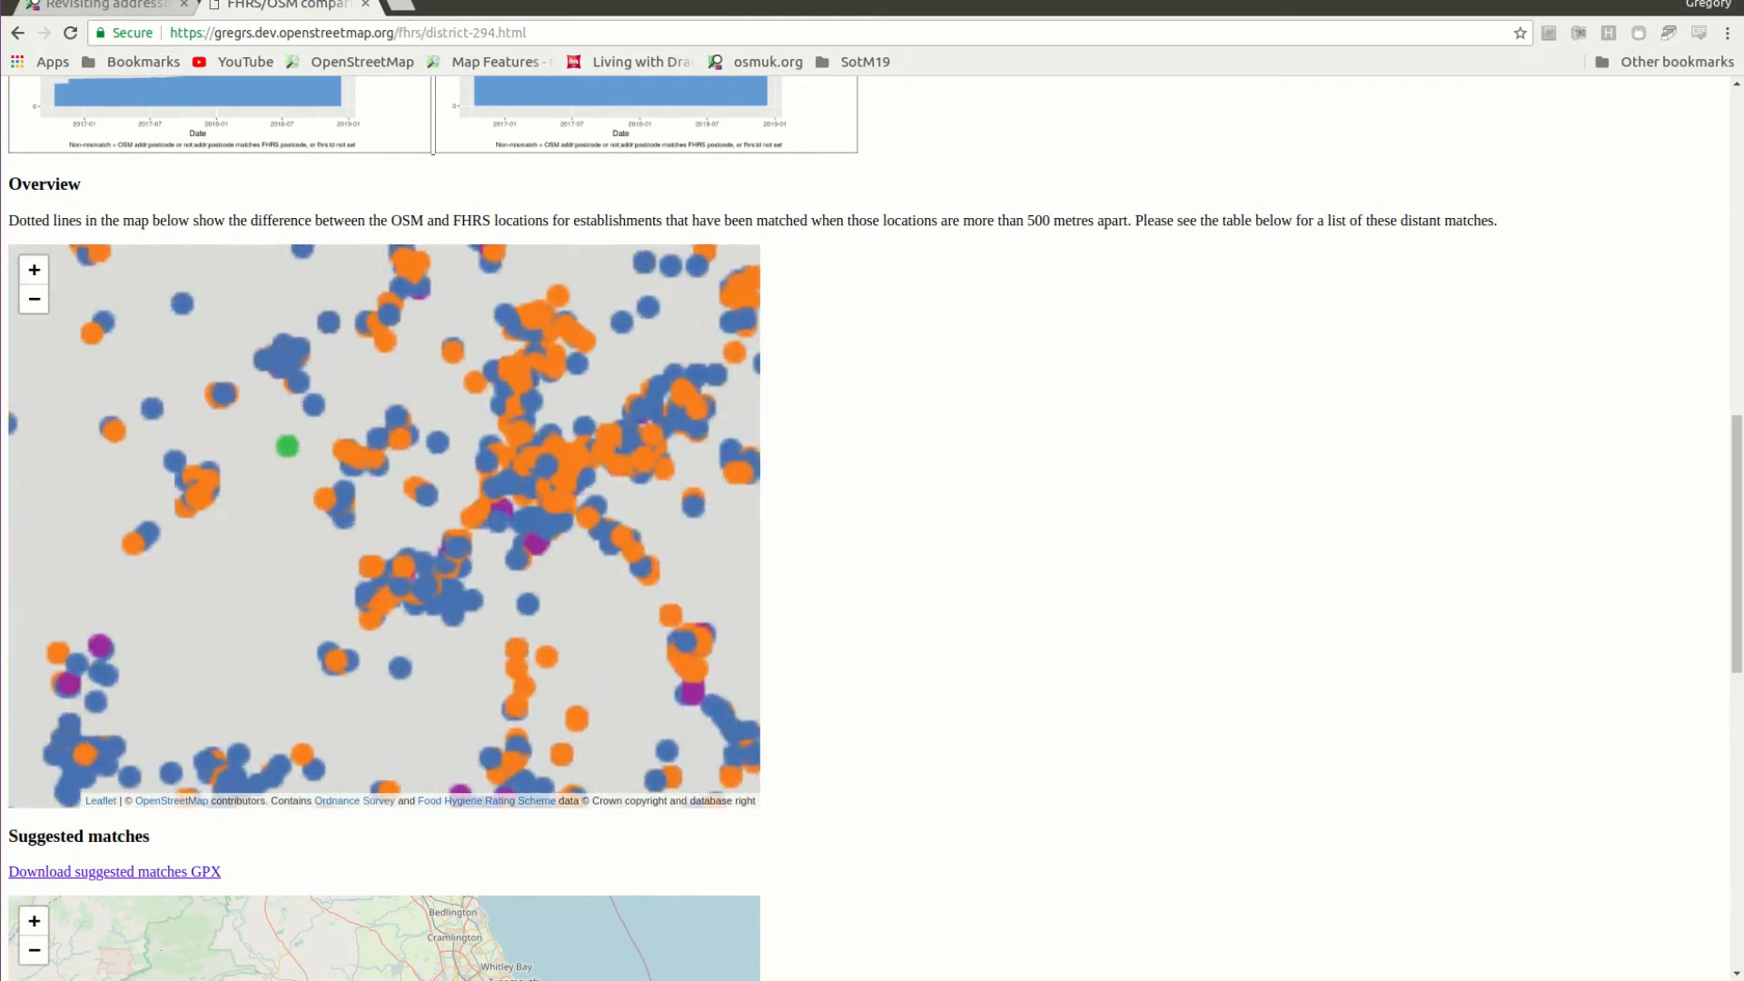
scroll(518, 460, up, 3)
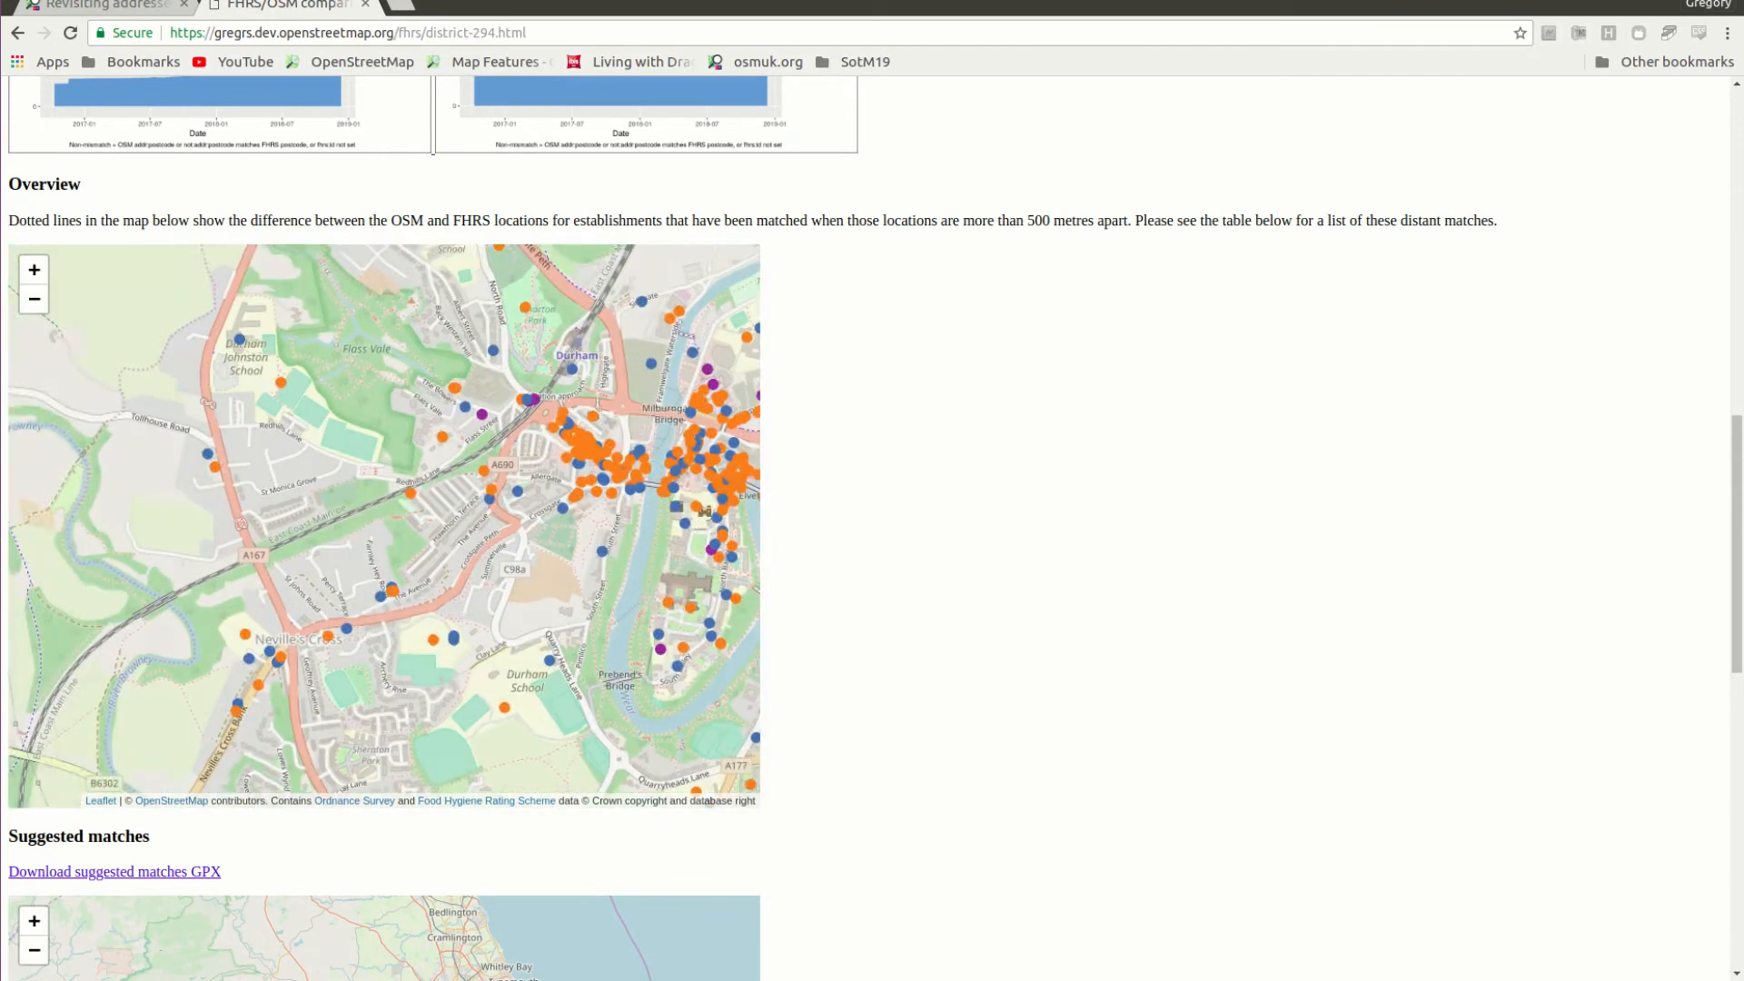
scroll(495, 391, up, 3)
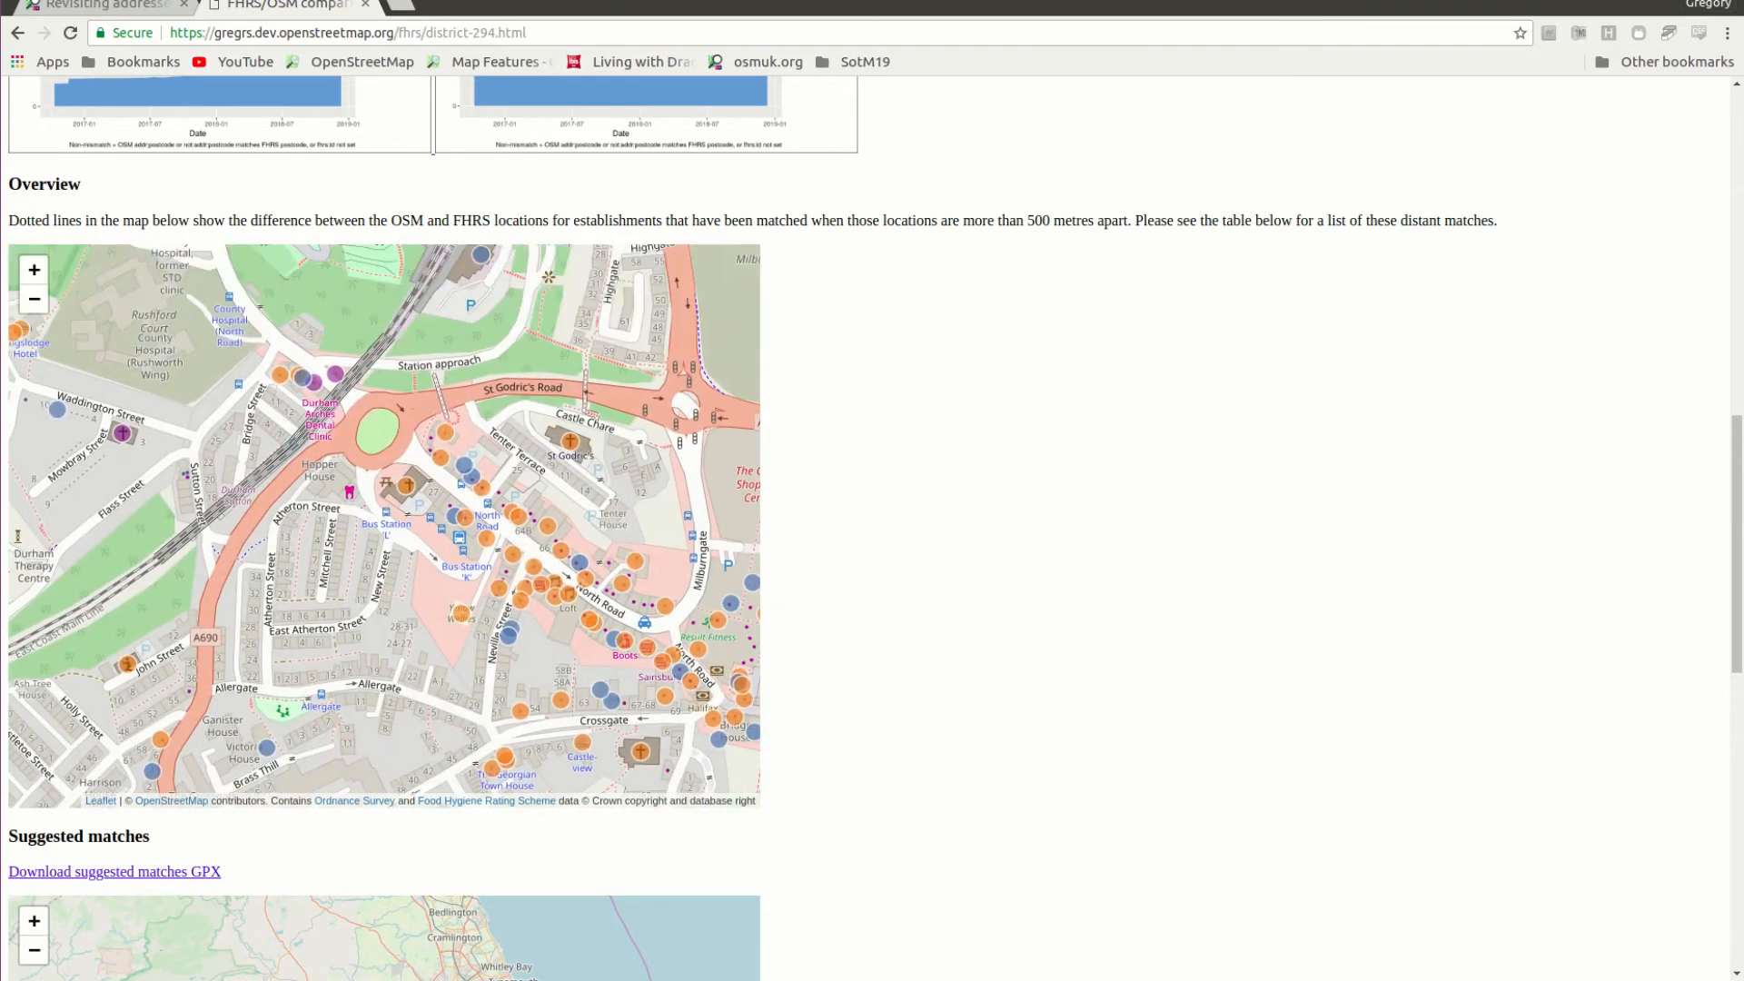
scroll(311, 454, up, 1)
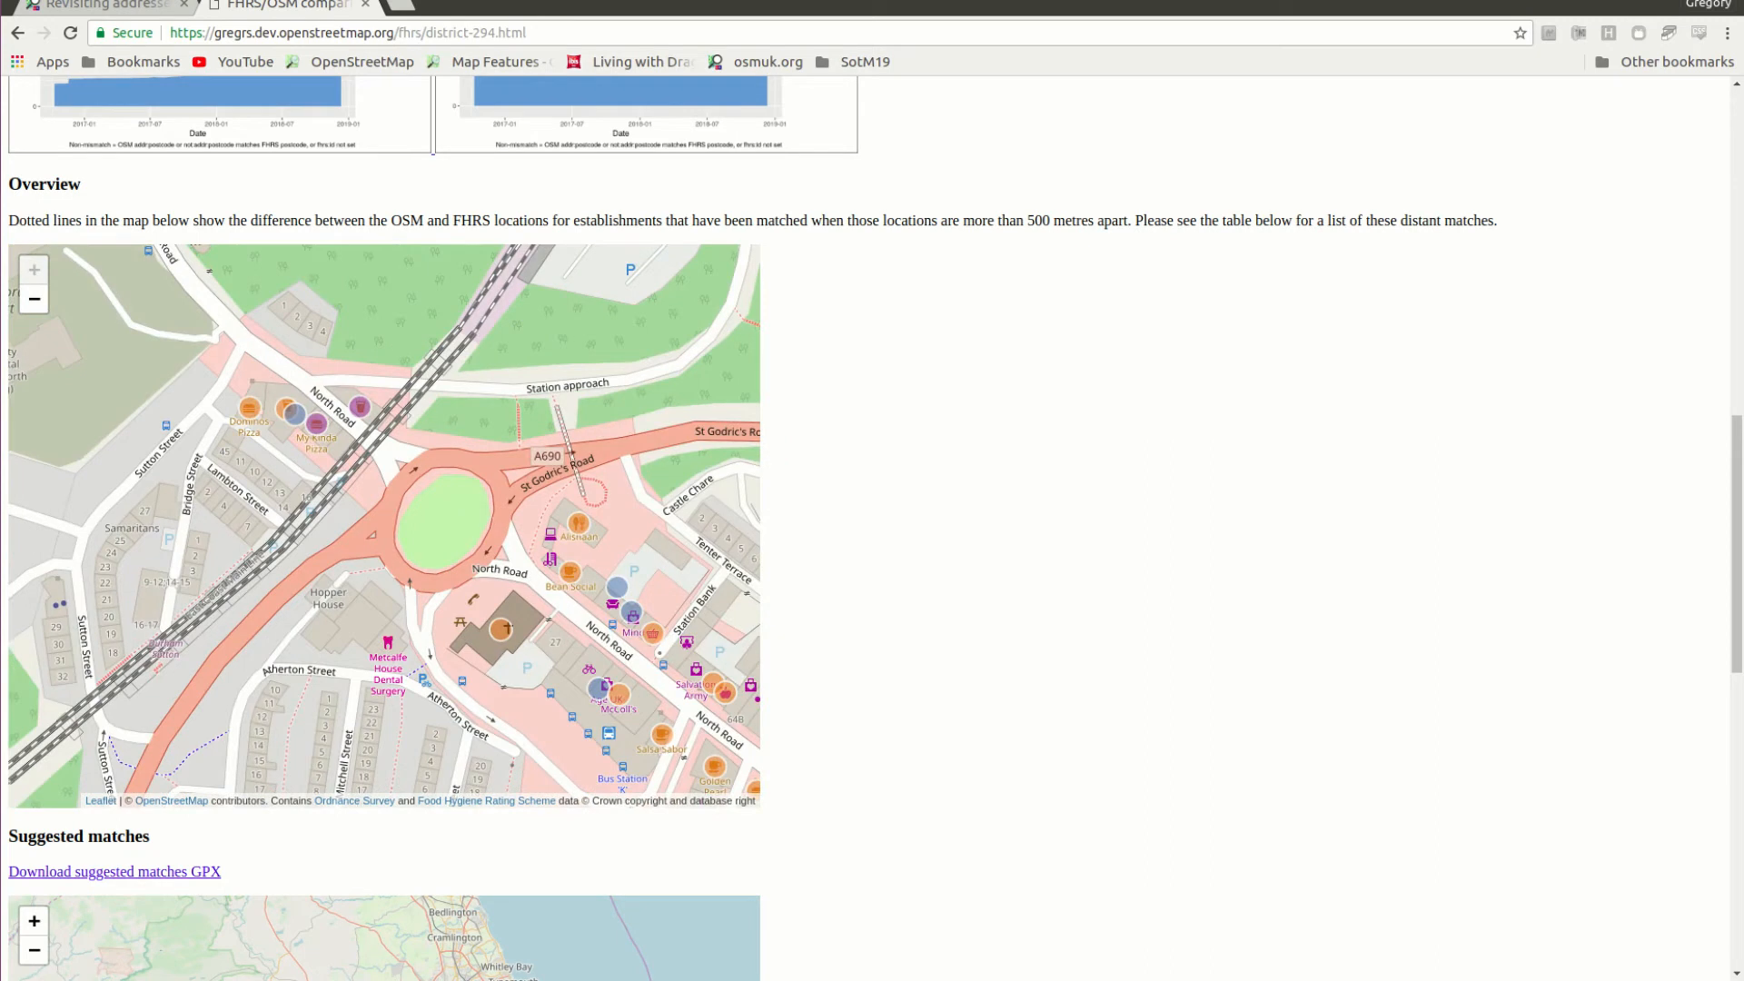
Step: Open The Station House's OpenStreetMap way page in a separate tab from its marker on the Overview map
click(359, 406)
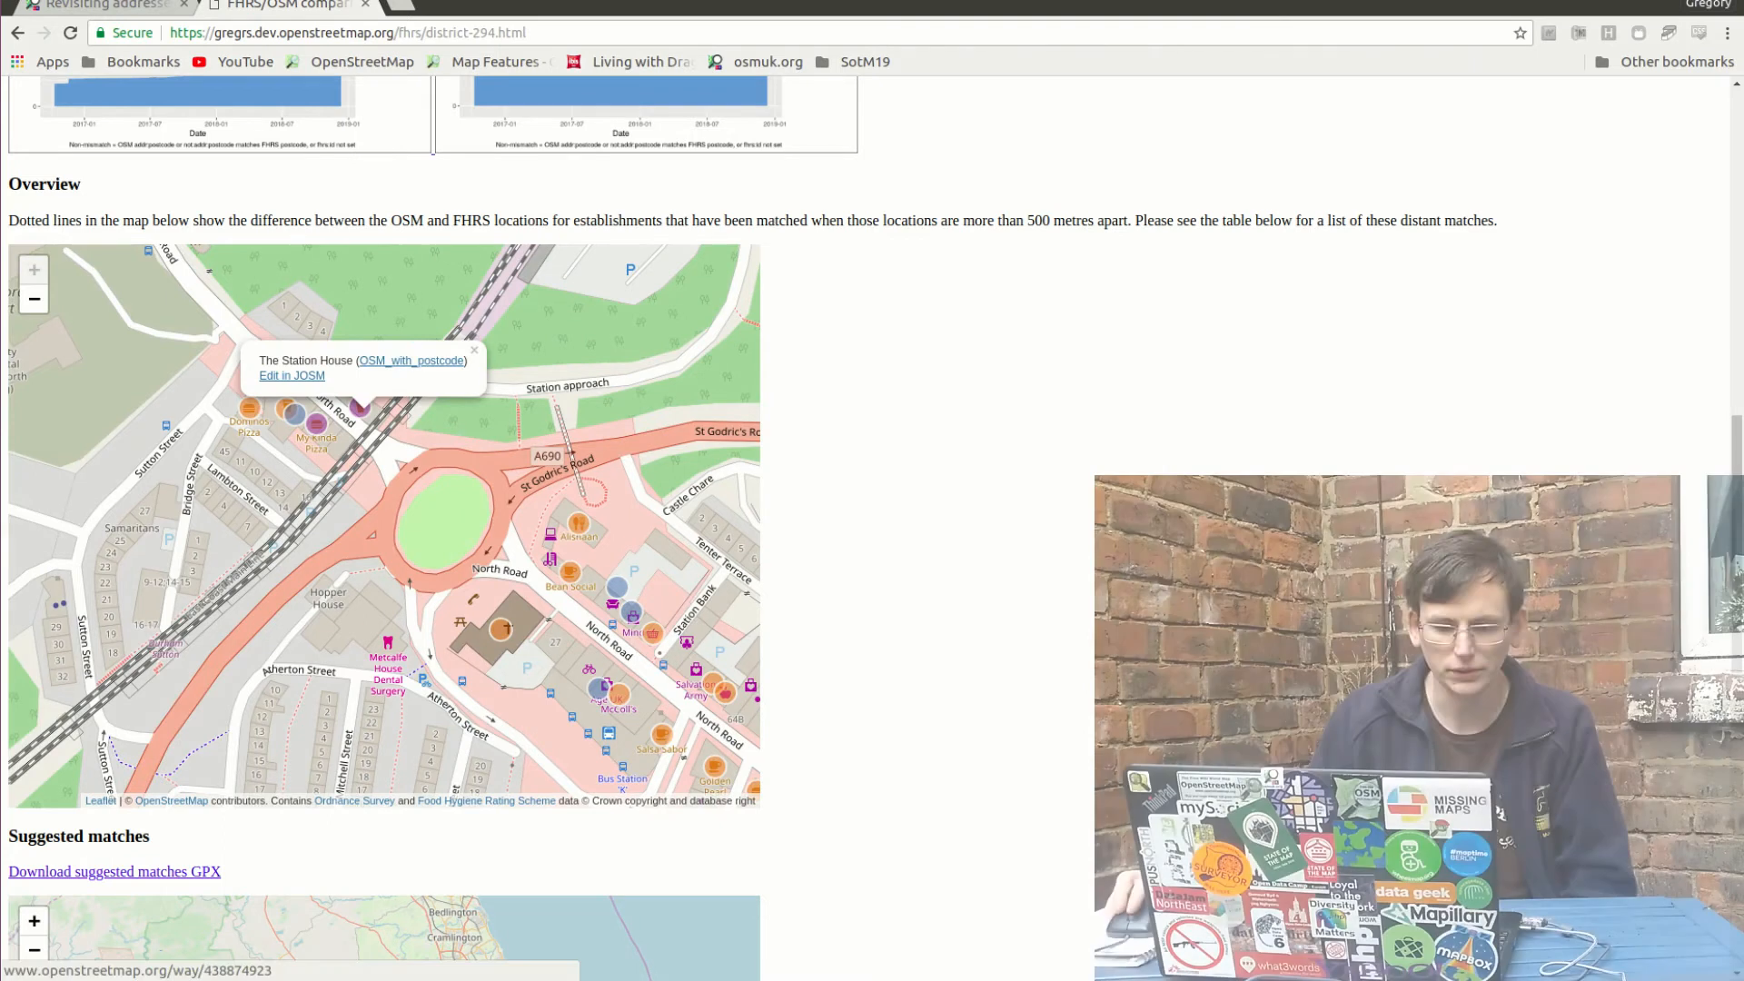
scroll(872, 527, up, 1)
middle_click(411, 411)
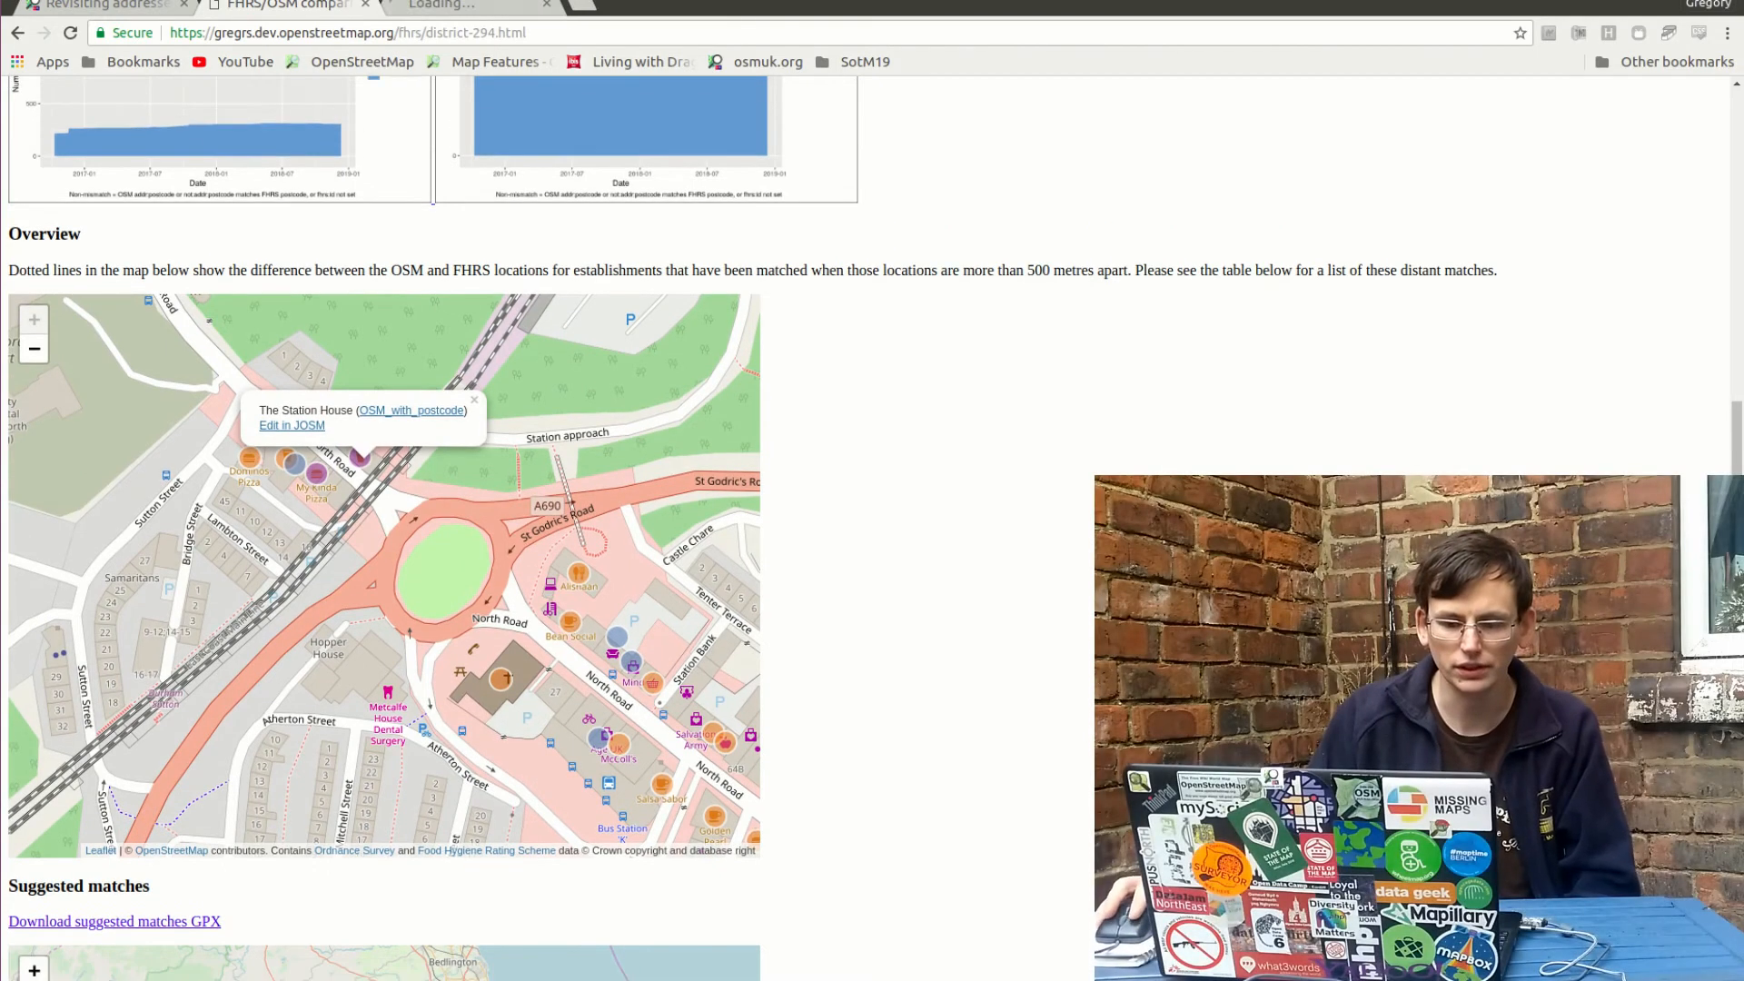
key(ctrl+Tab)
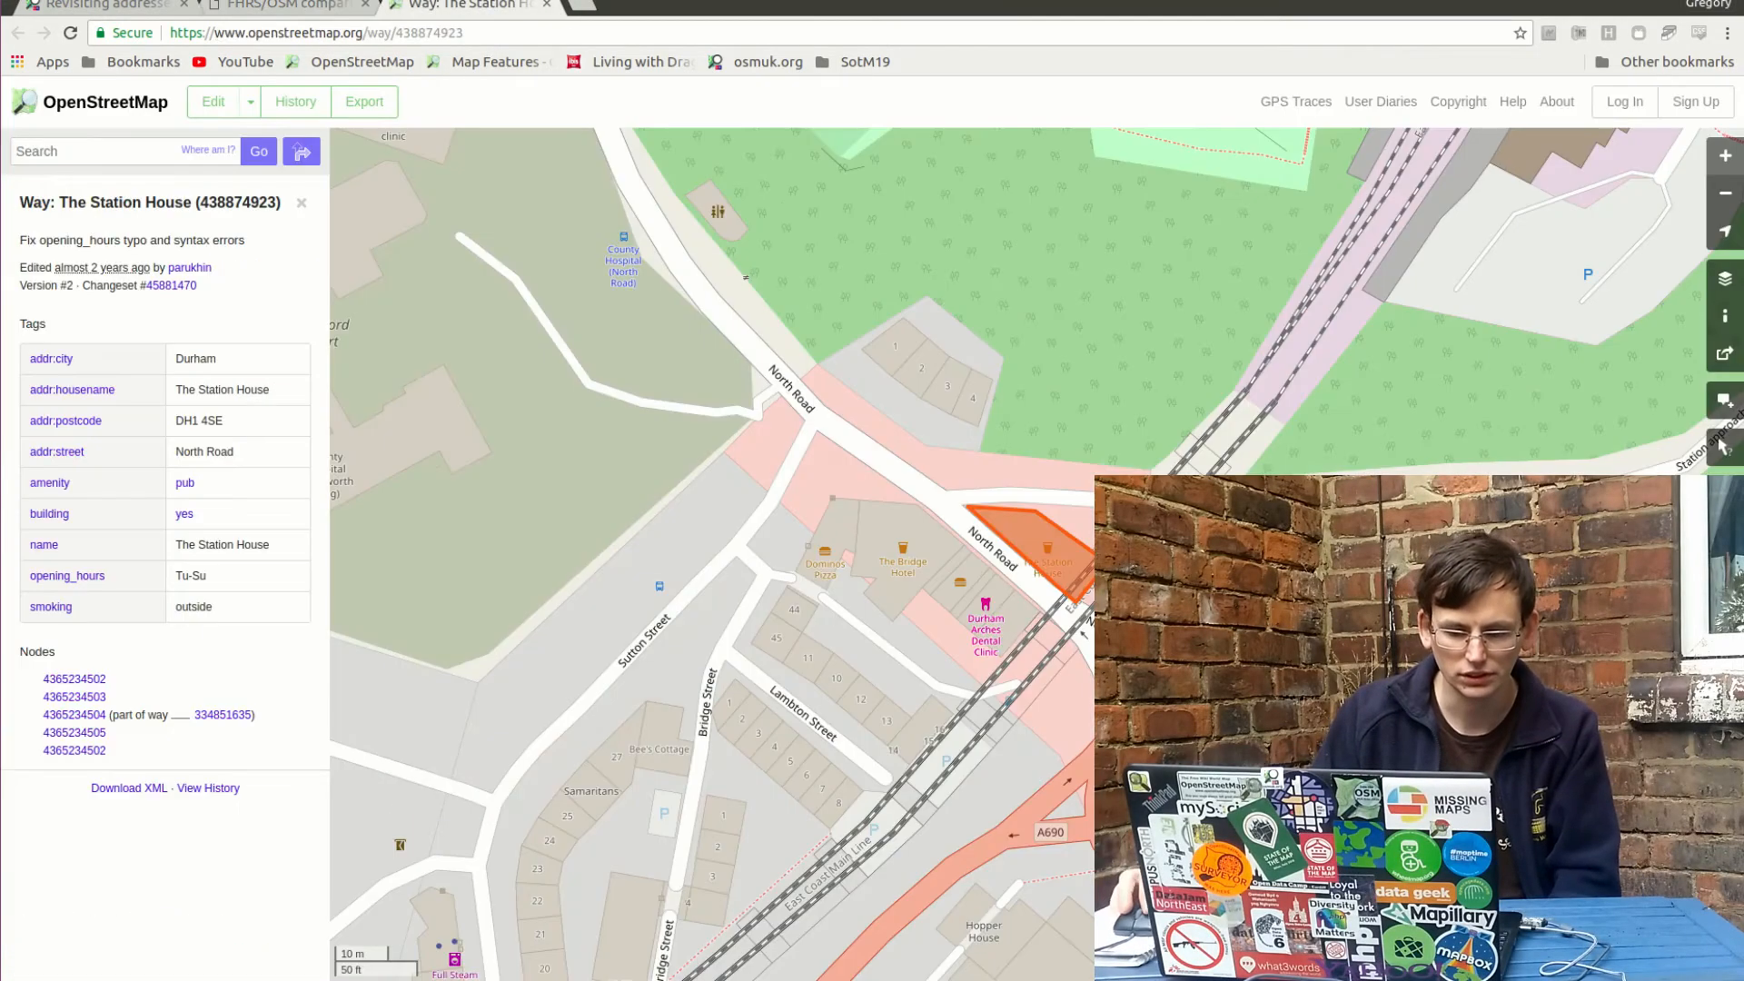
Step: Highlight The Station House's addr:postcode and opening_hours values, and close its way page
triple_click(199, 421)
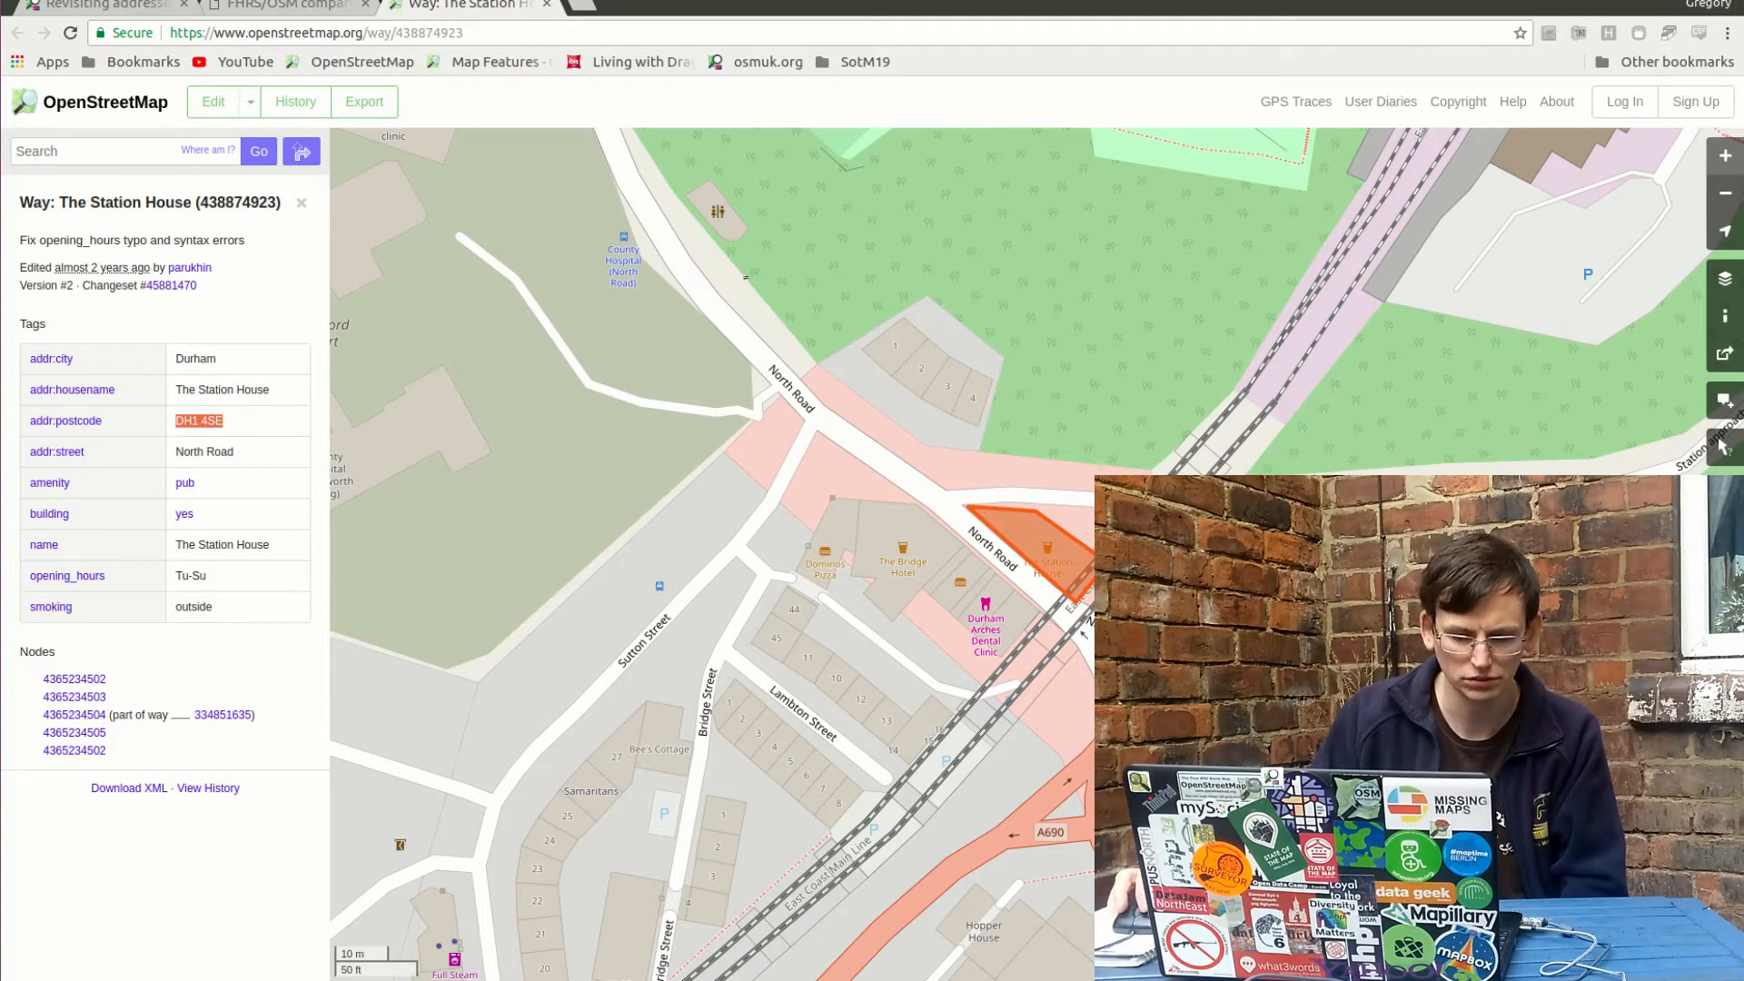
triple_click(191, 576)
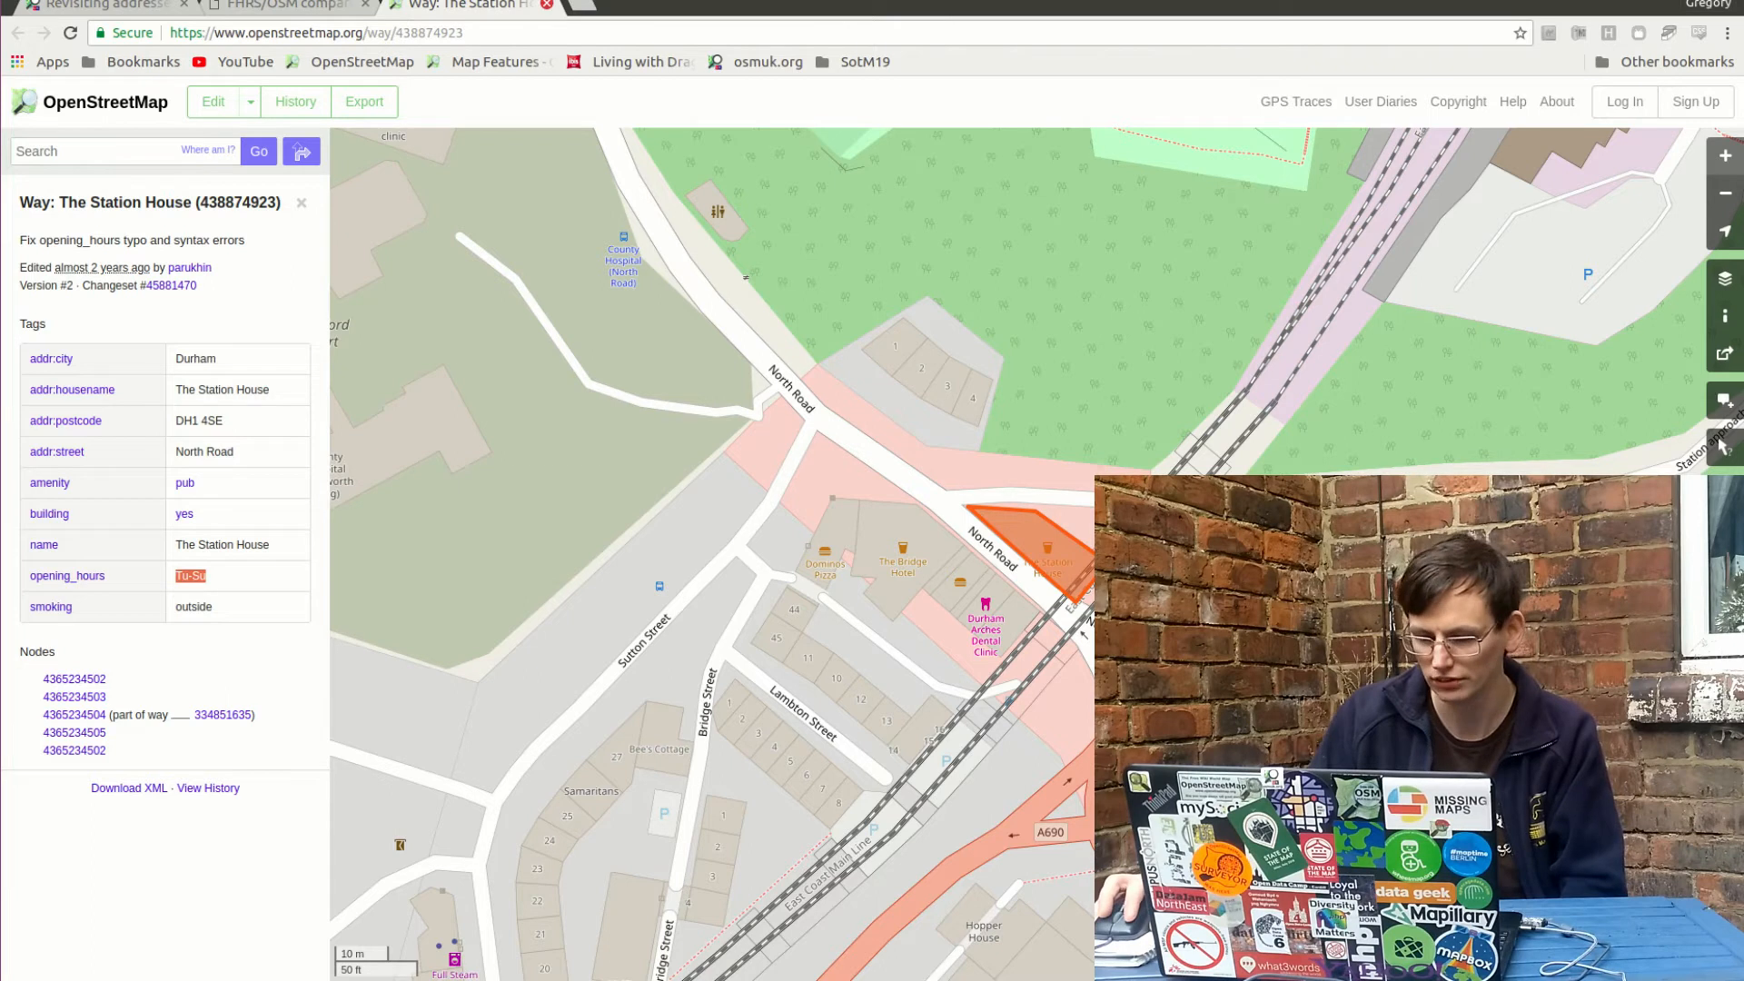
click(547, 4)
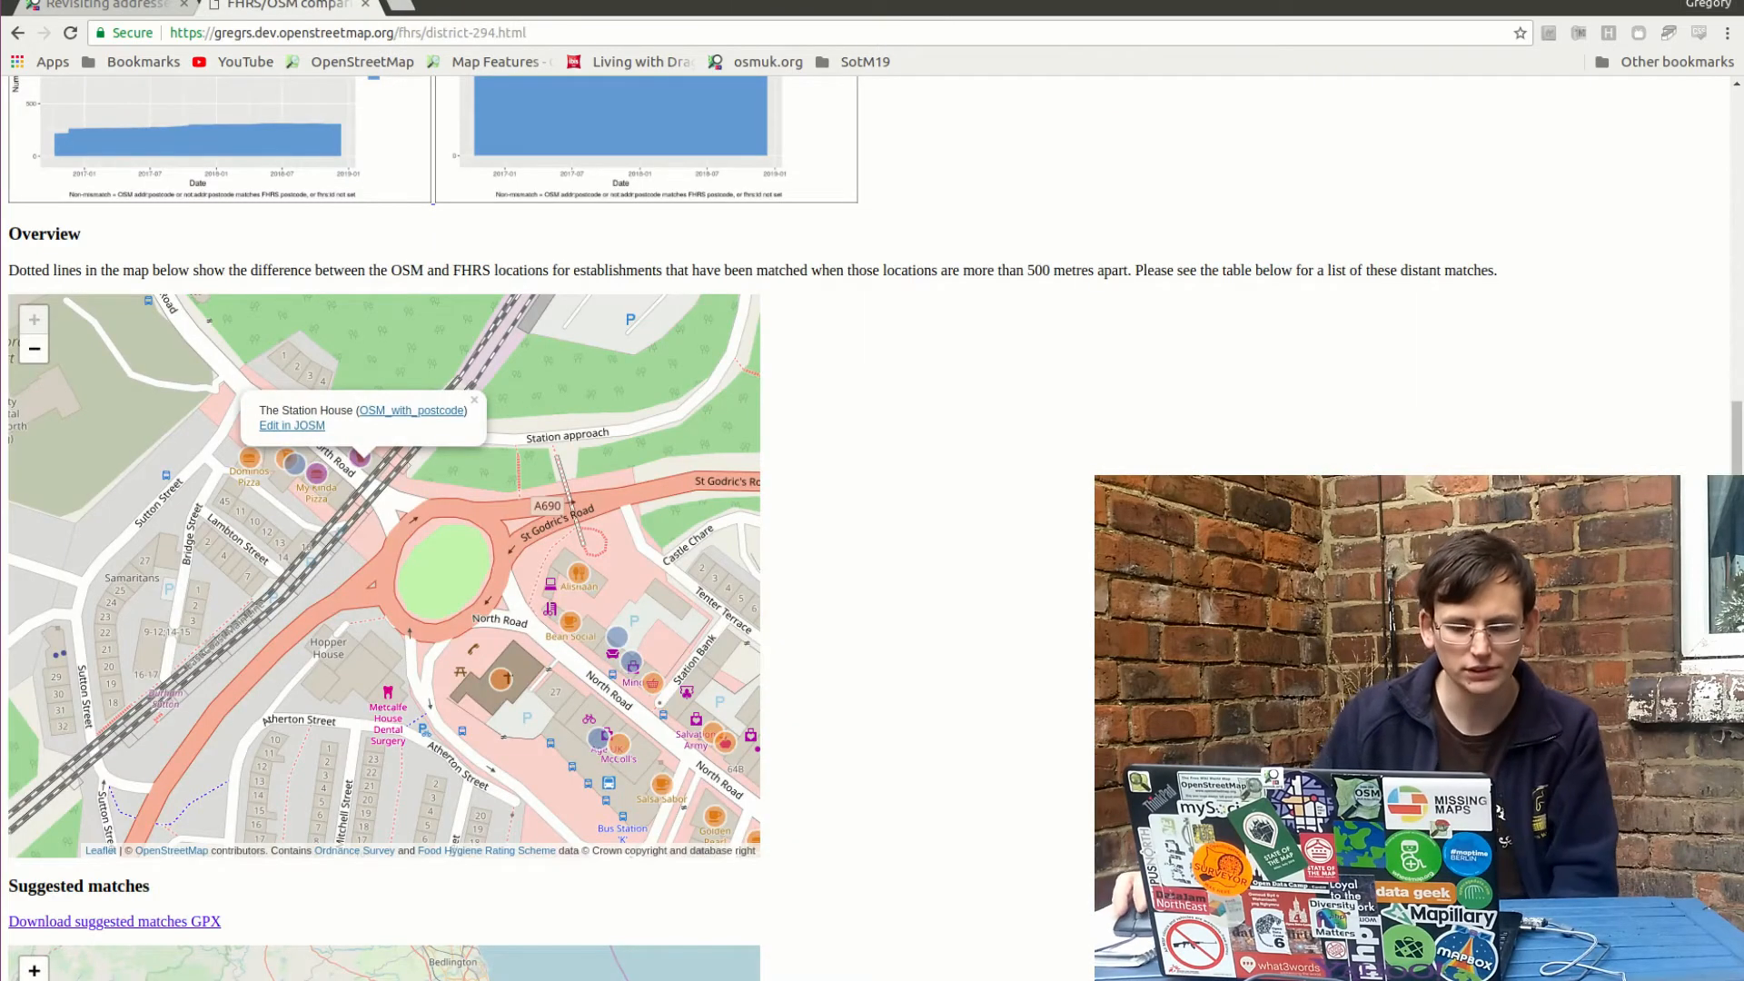
Step: Inspect the Dominos Pizza marker and the list of FHRS establishments at the neighbouring blue marker on the Overview map
click(250, 458)
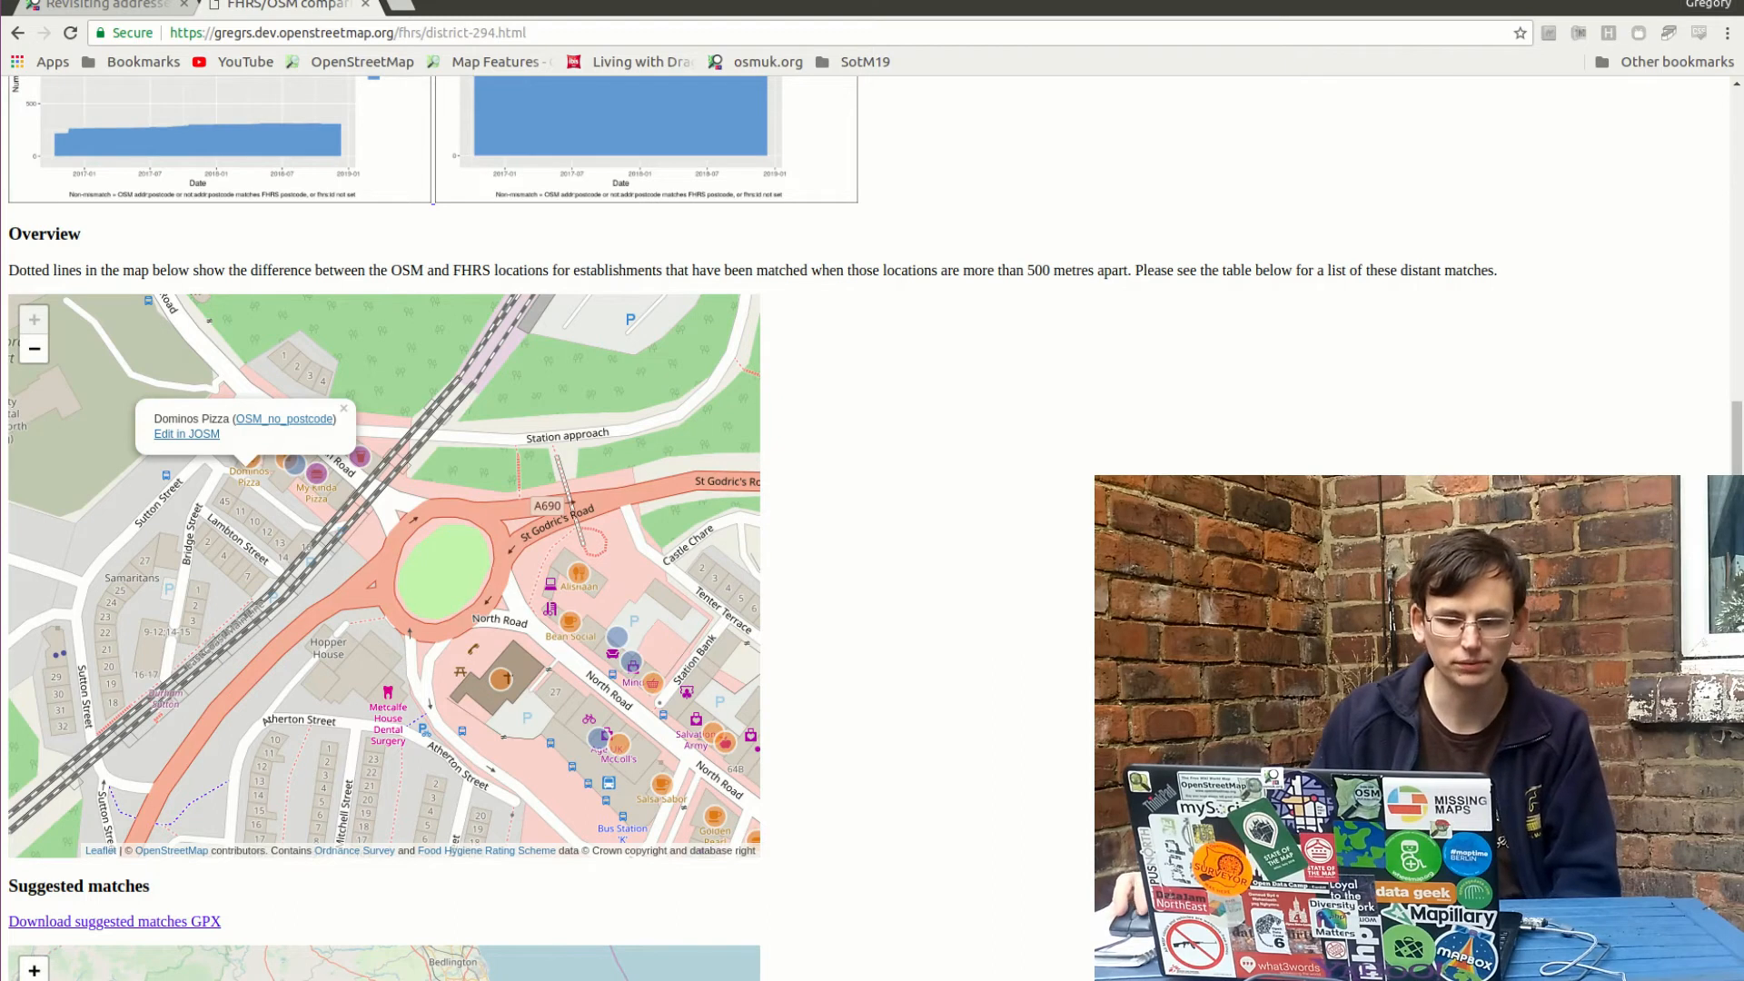
click(293, 463)
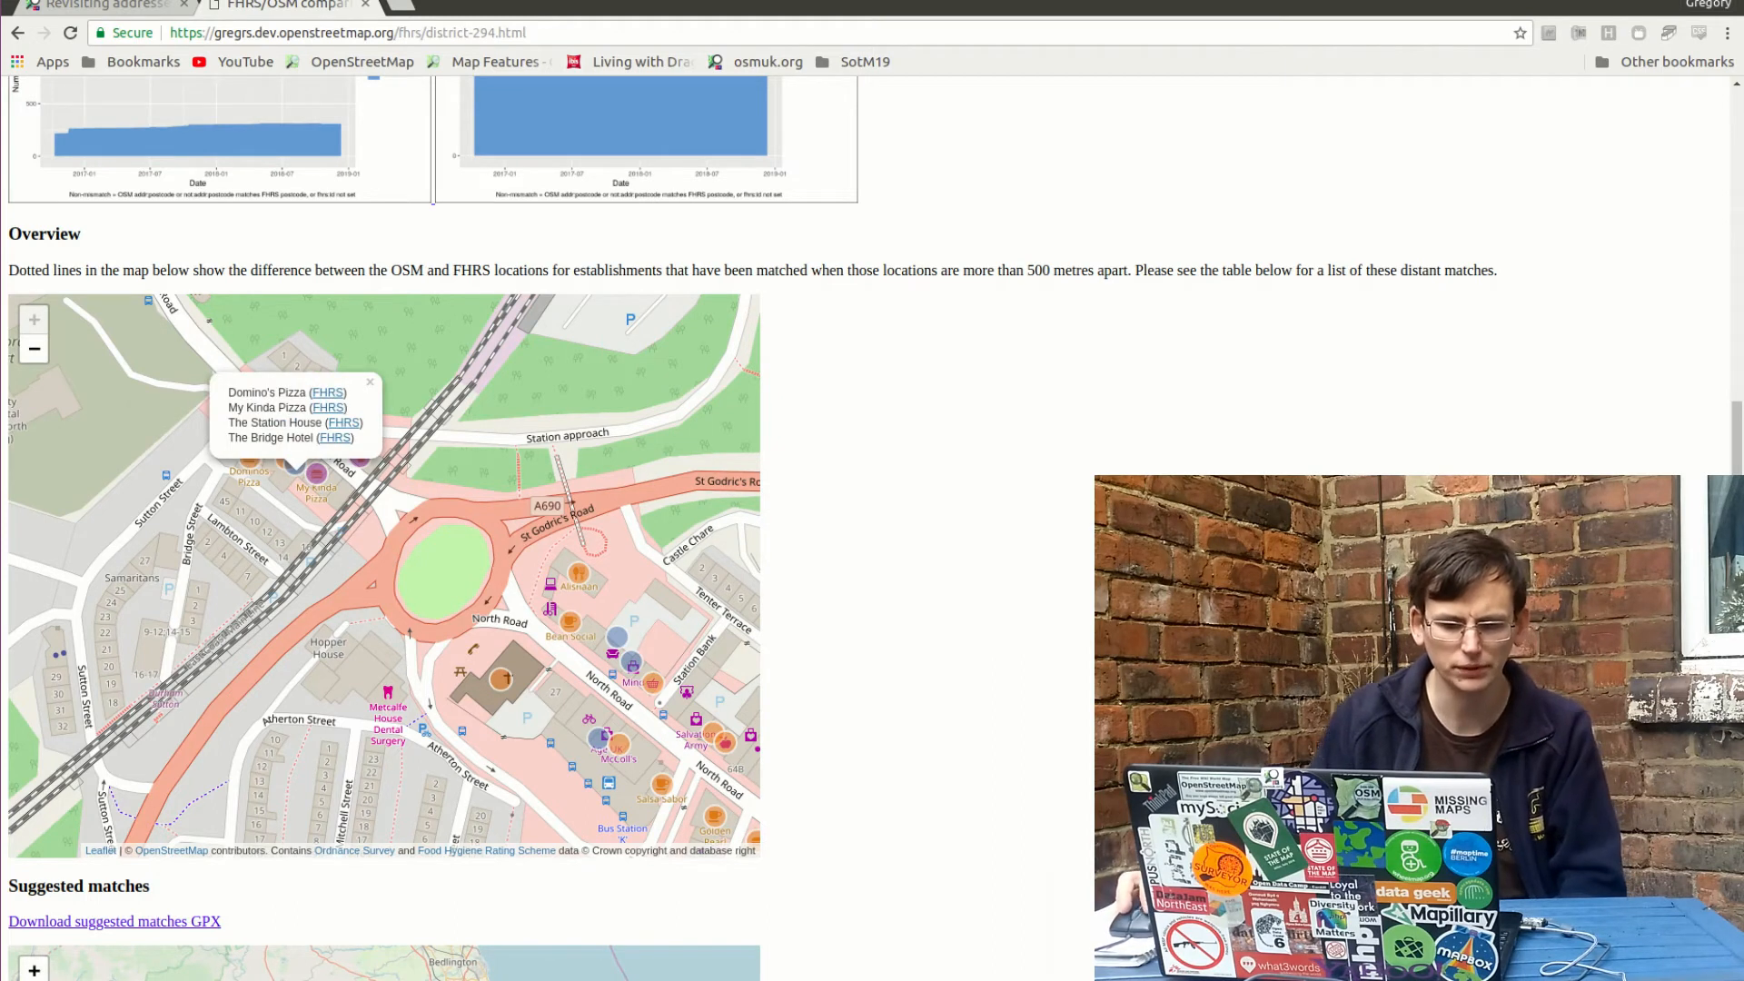
drag(228, 392, 264, 423)
click(263, 423)
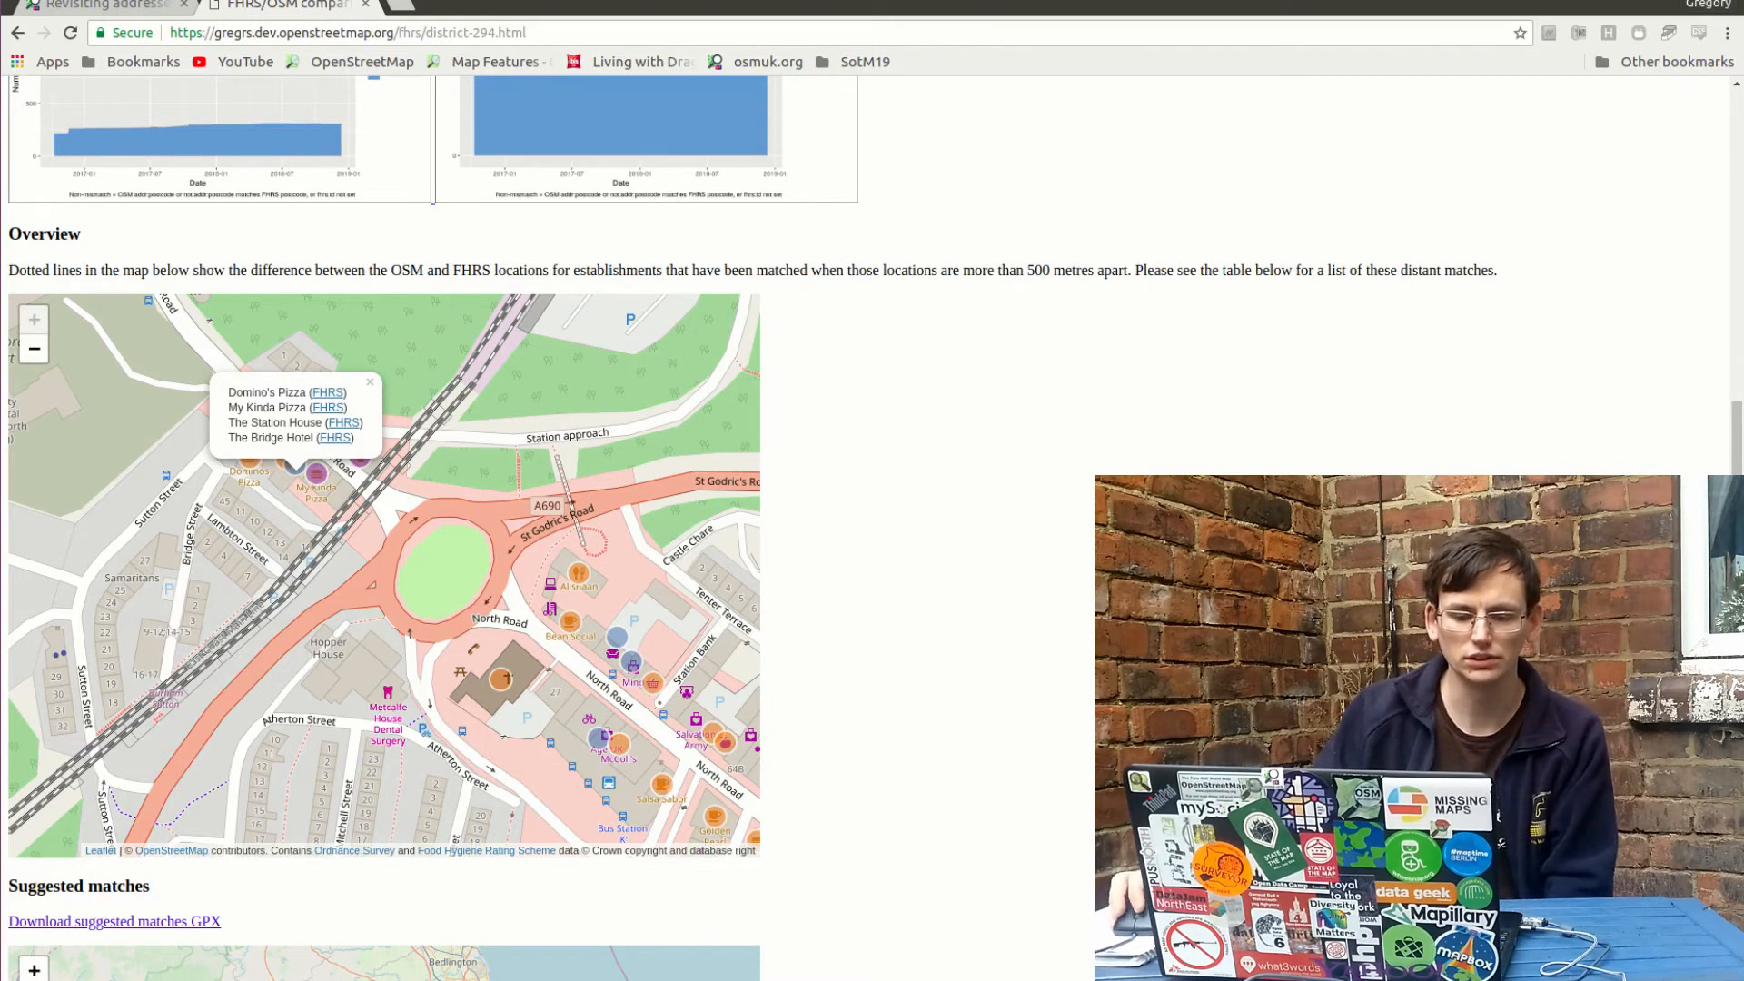
drag(384, 576, 376, 611)
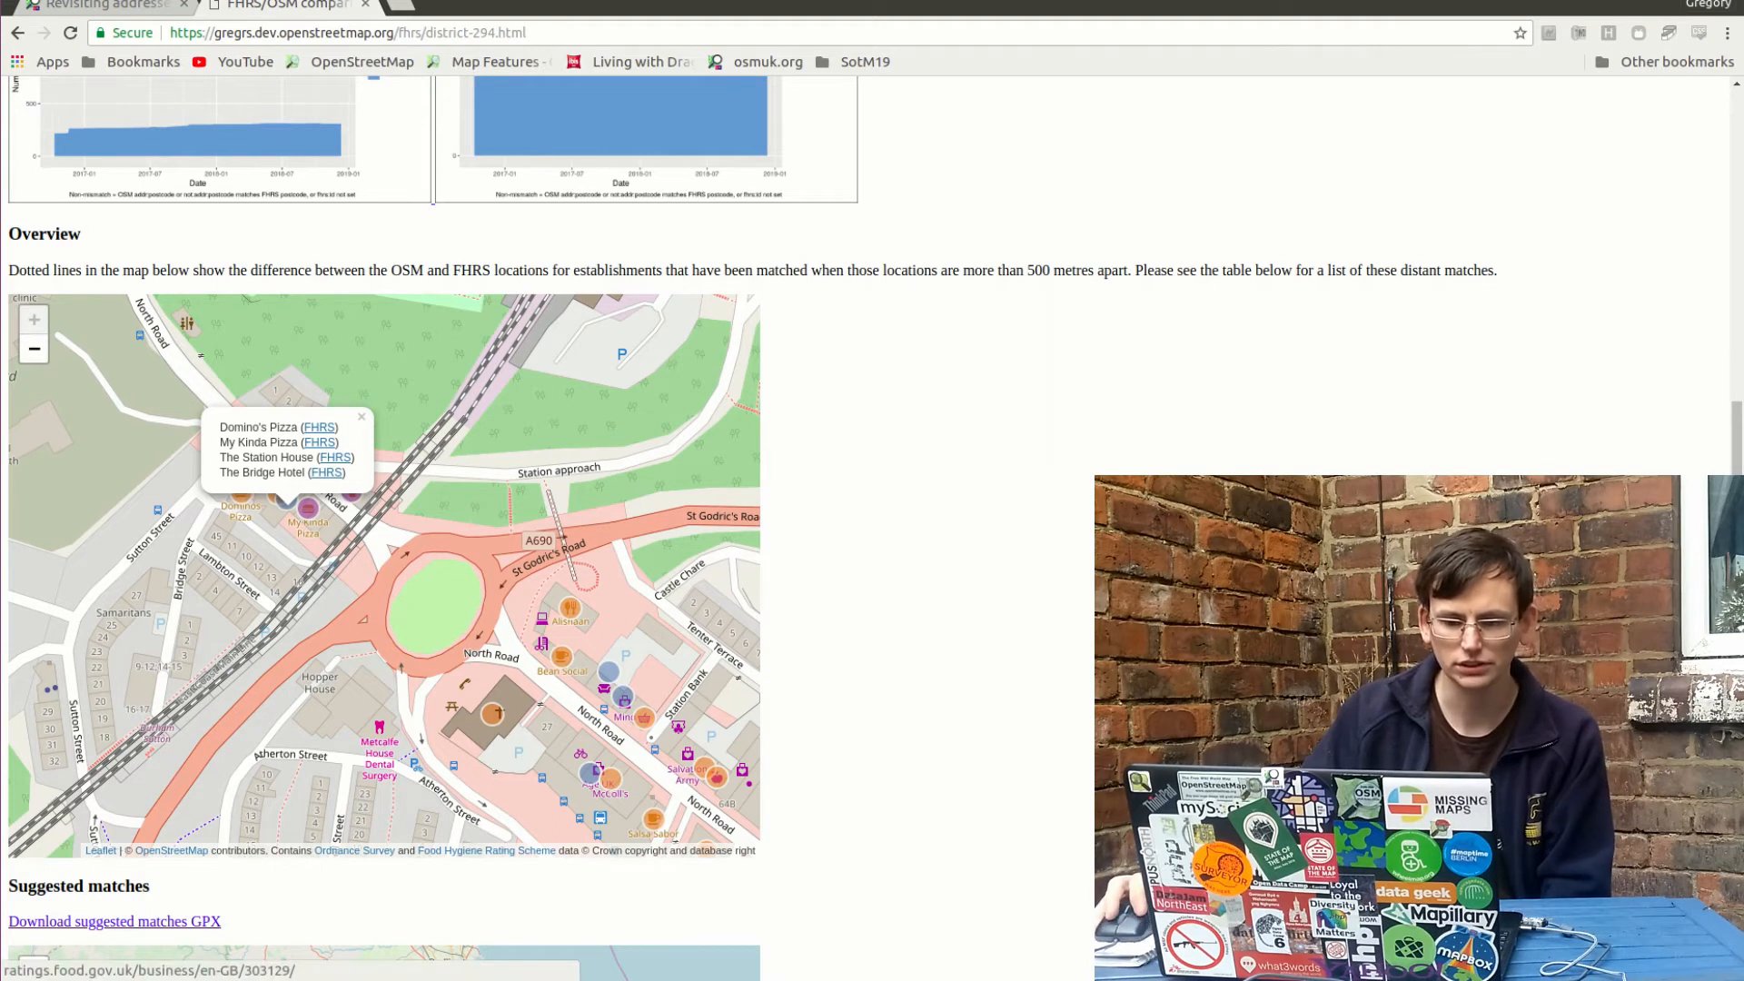
Step: Open the food hygiene rating page for Domino's Pizza in a separate tab from its FHRS link
middle_click(320, 442)
drag(277, 428, 327, 428)
click(284, 431)
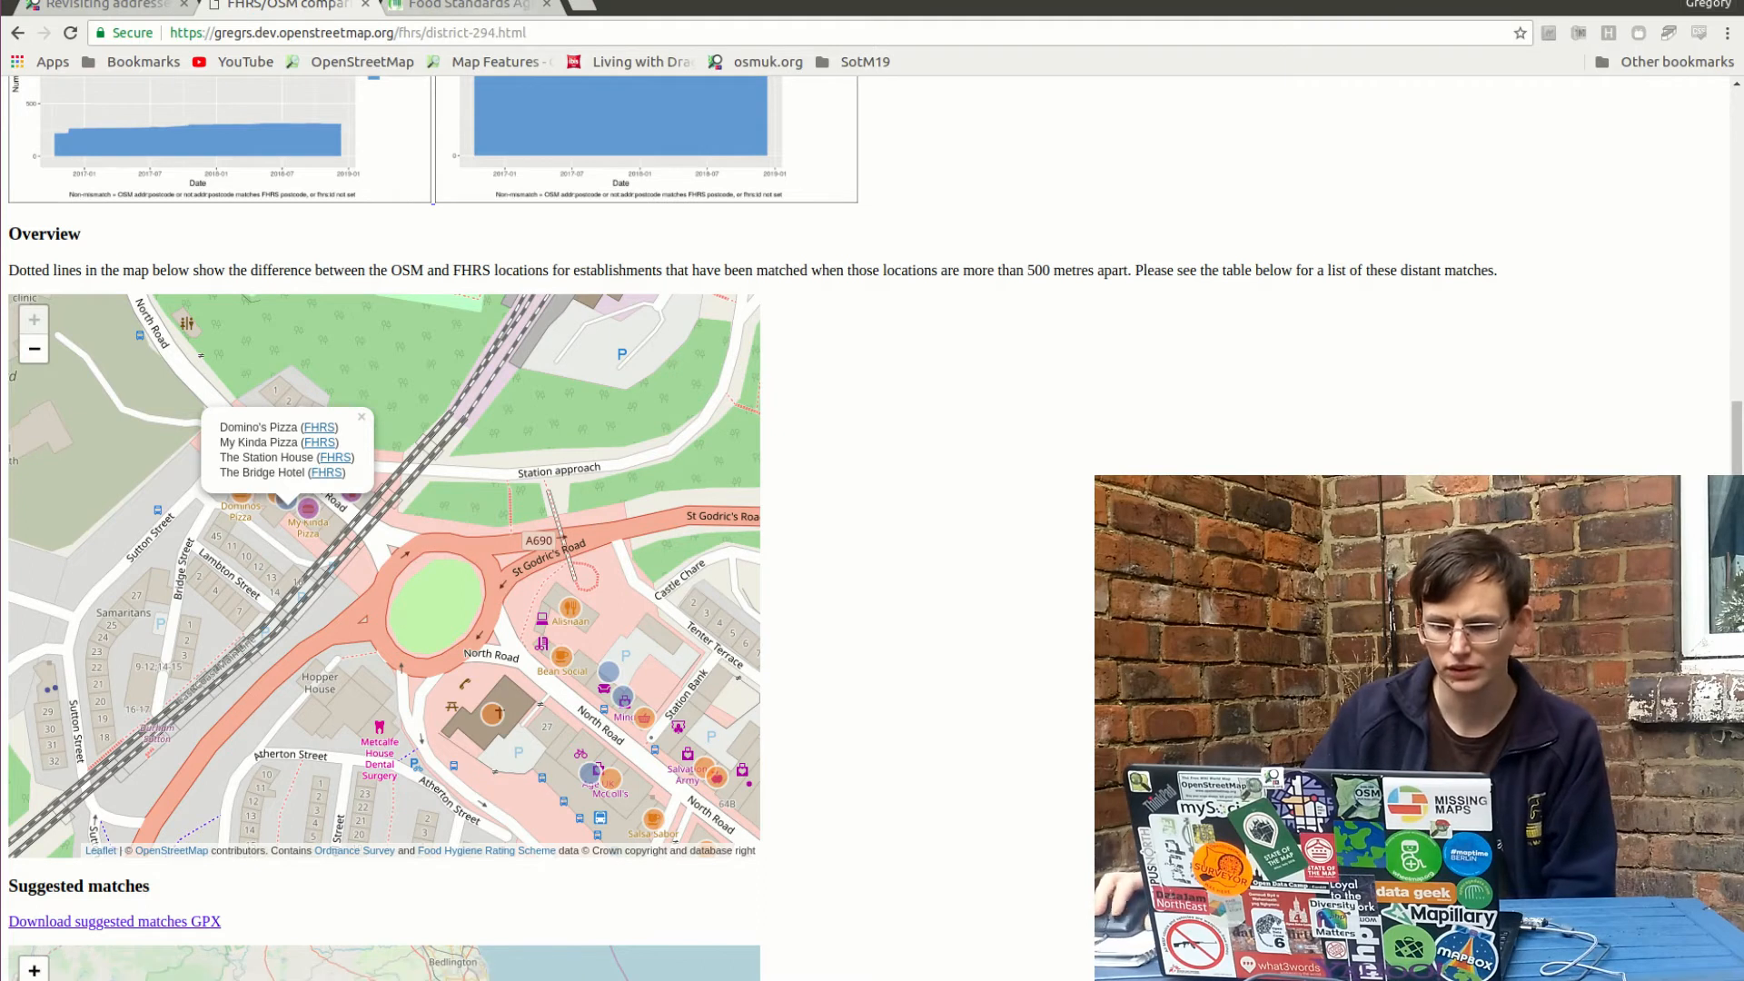
key(ctrl+Tab)
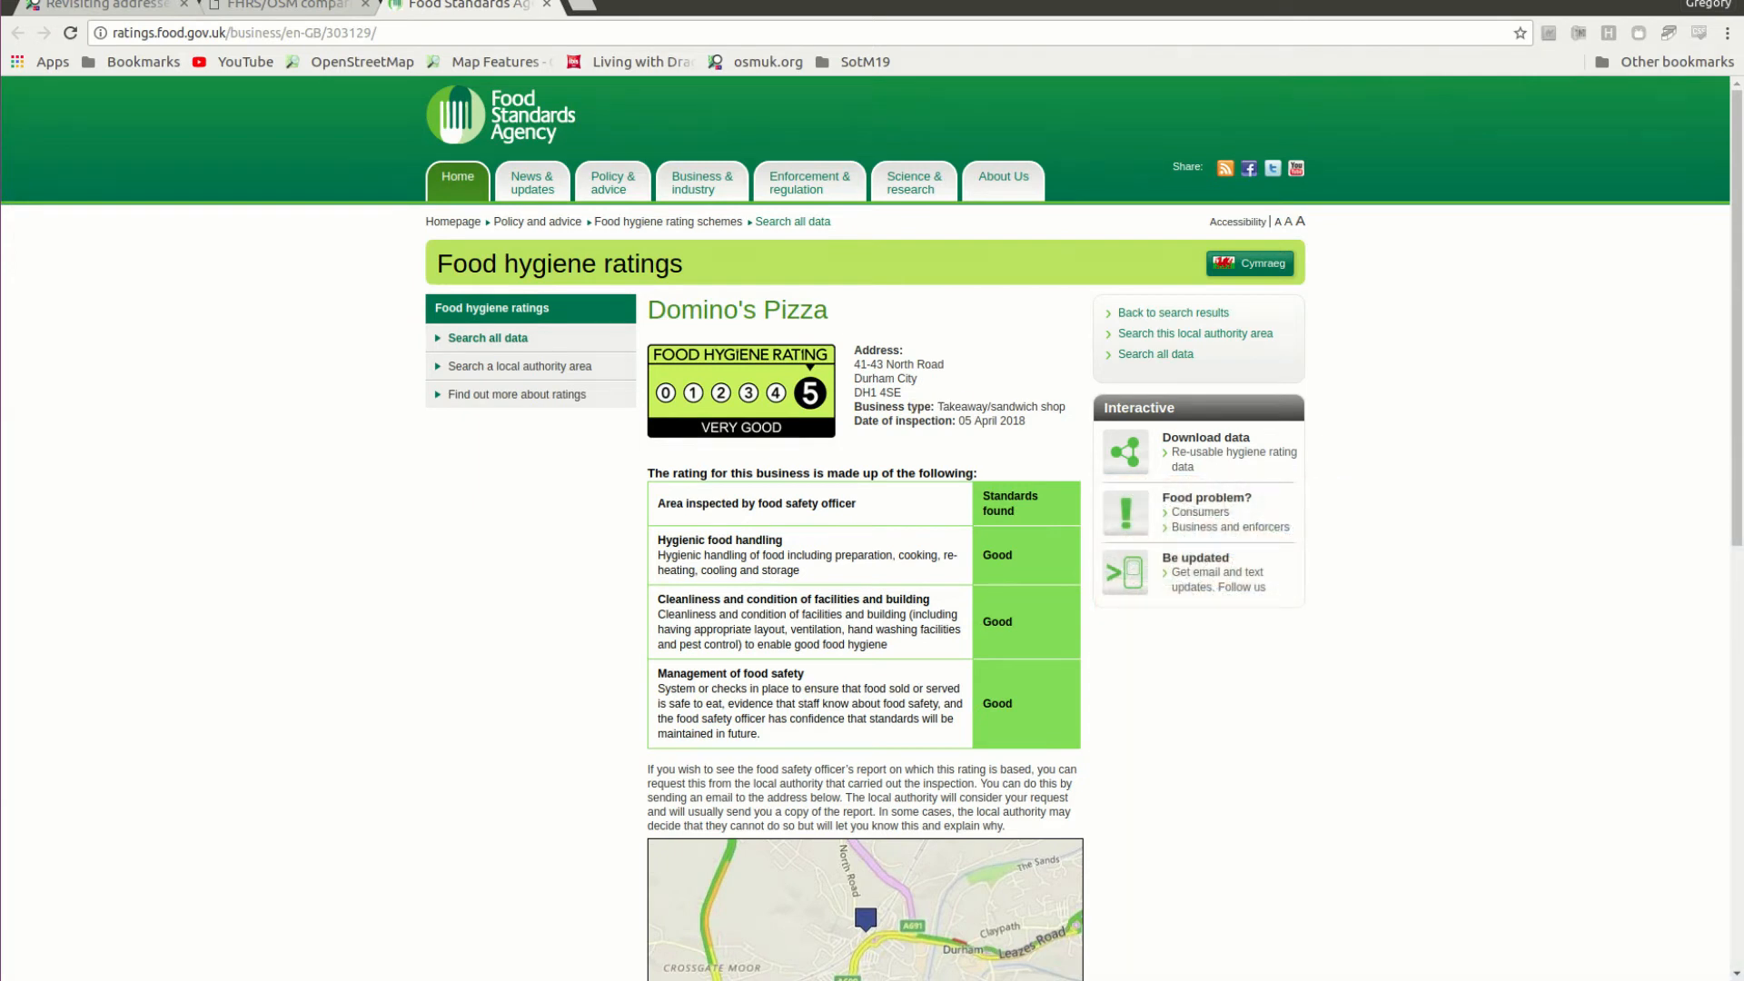
Step: Check the Dominos Pizza marker on the Overview map and select the Dominos Pizza building in JOSM
key(ctrl+shift+Tab)
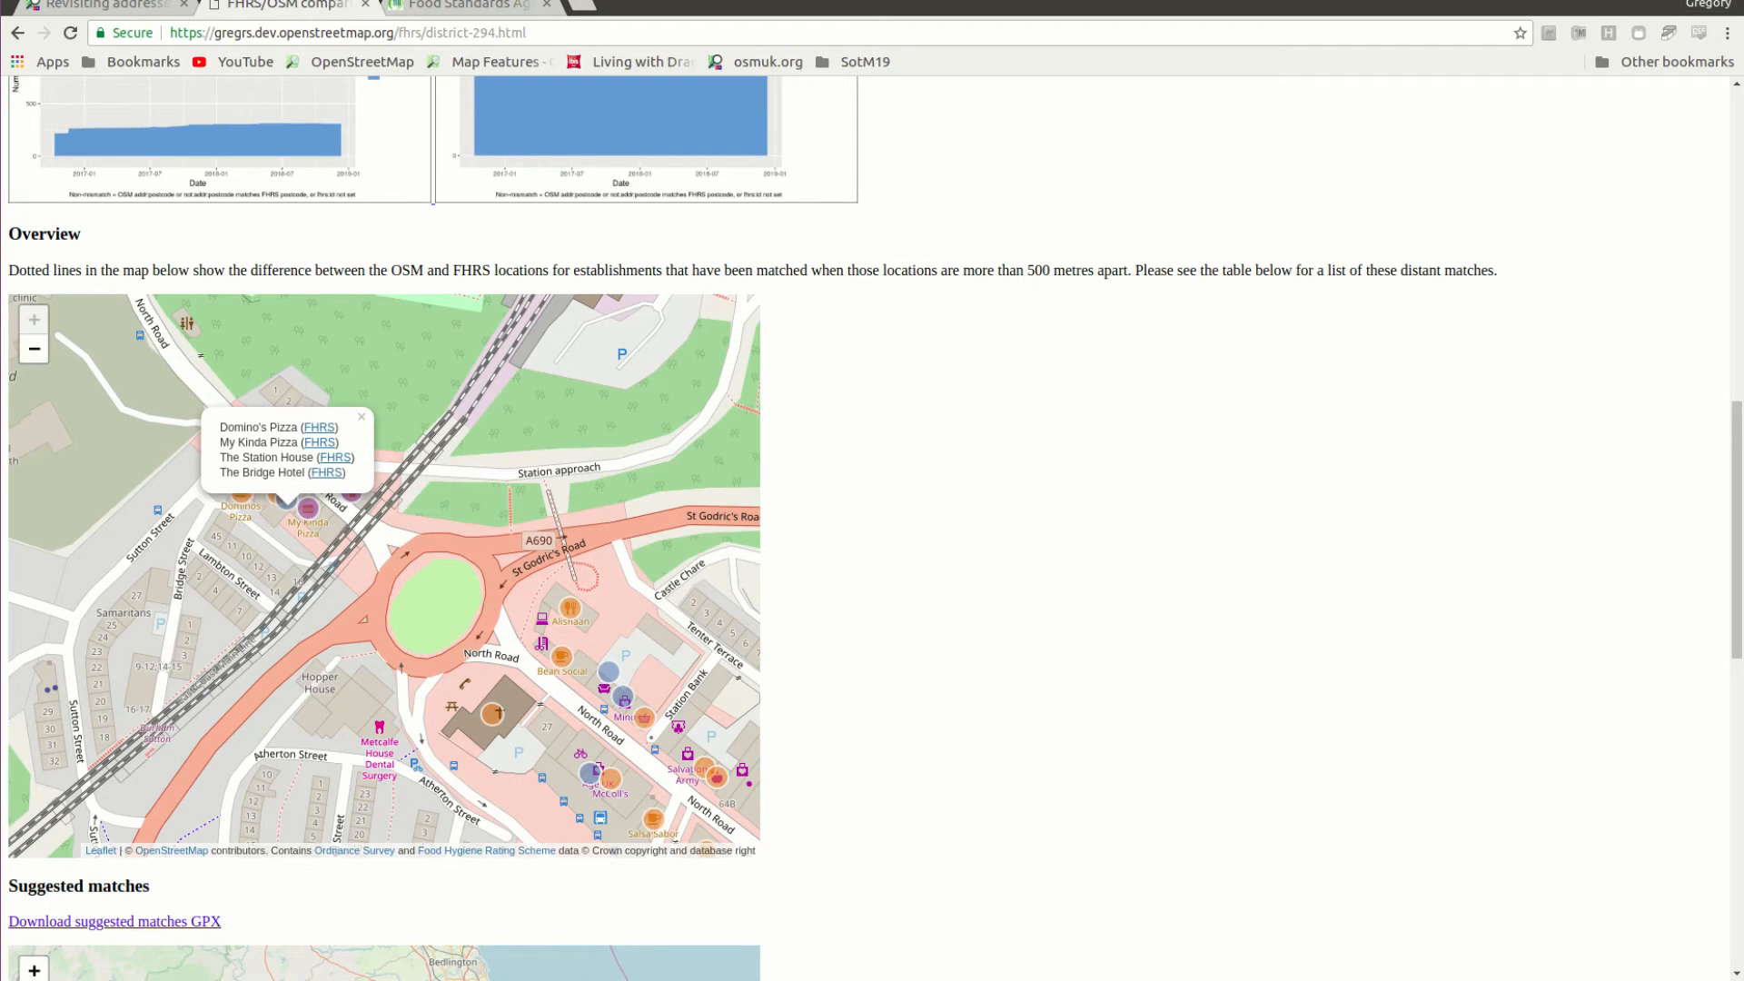
click(240, 497)
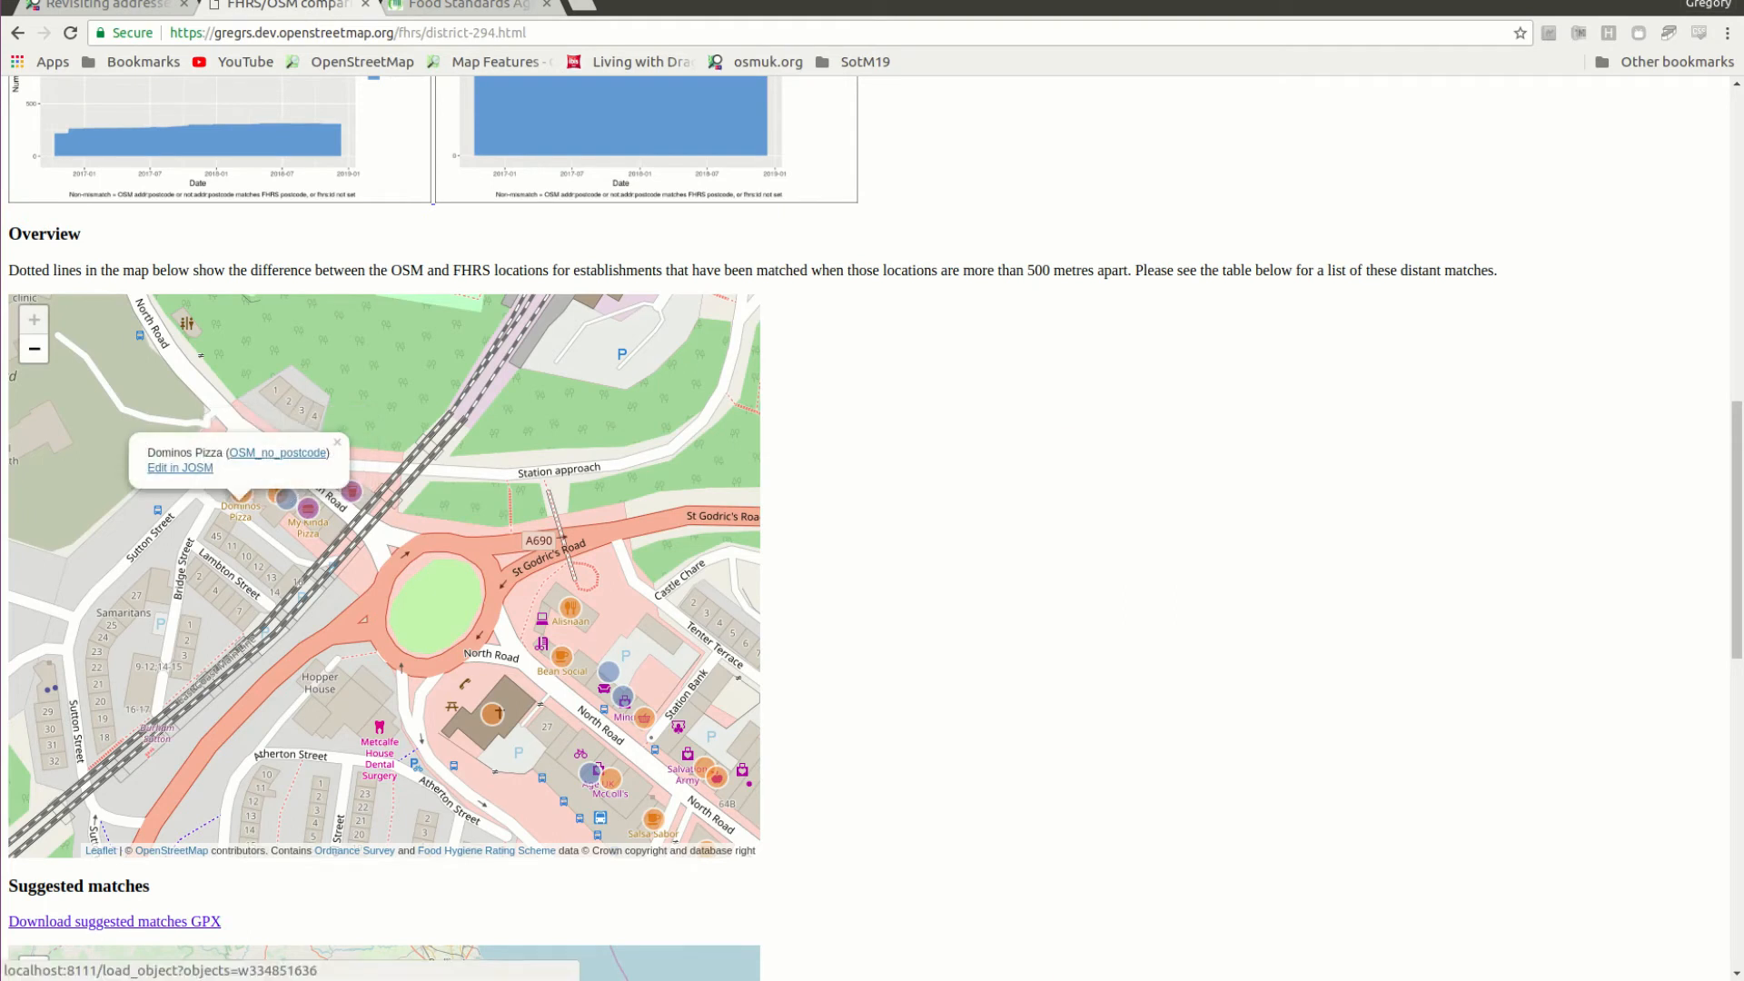
click(337, 442)
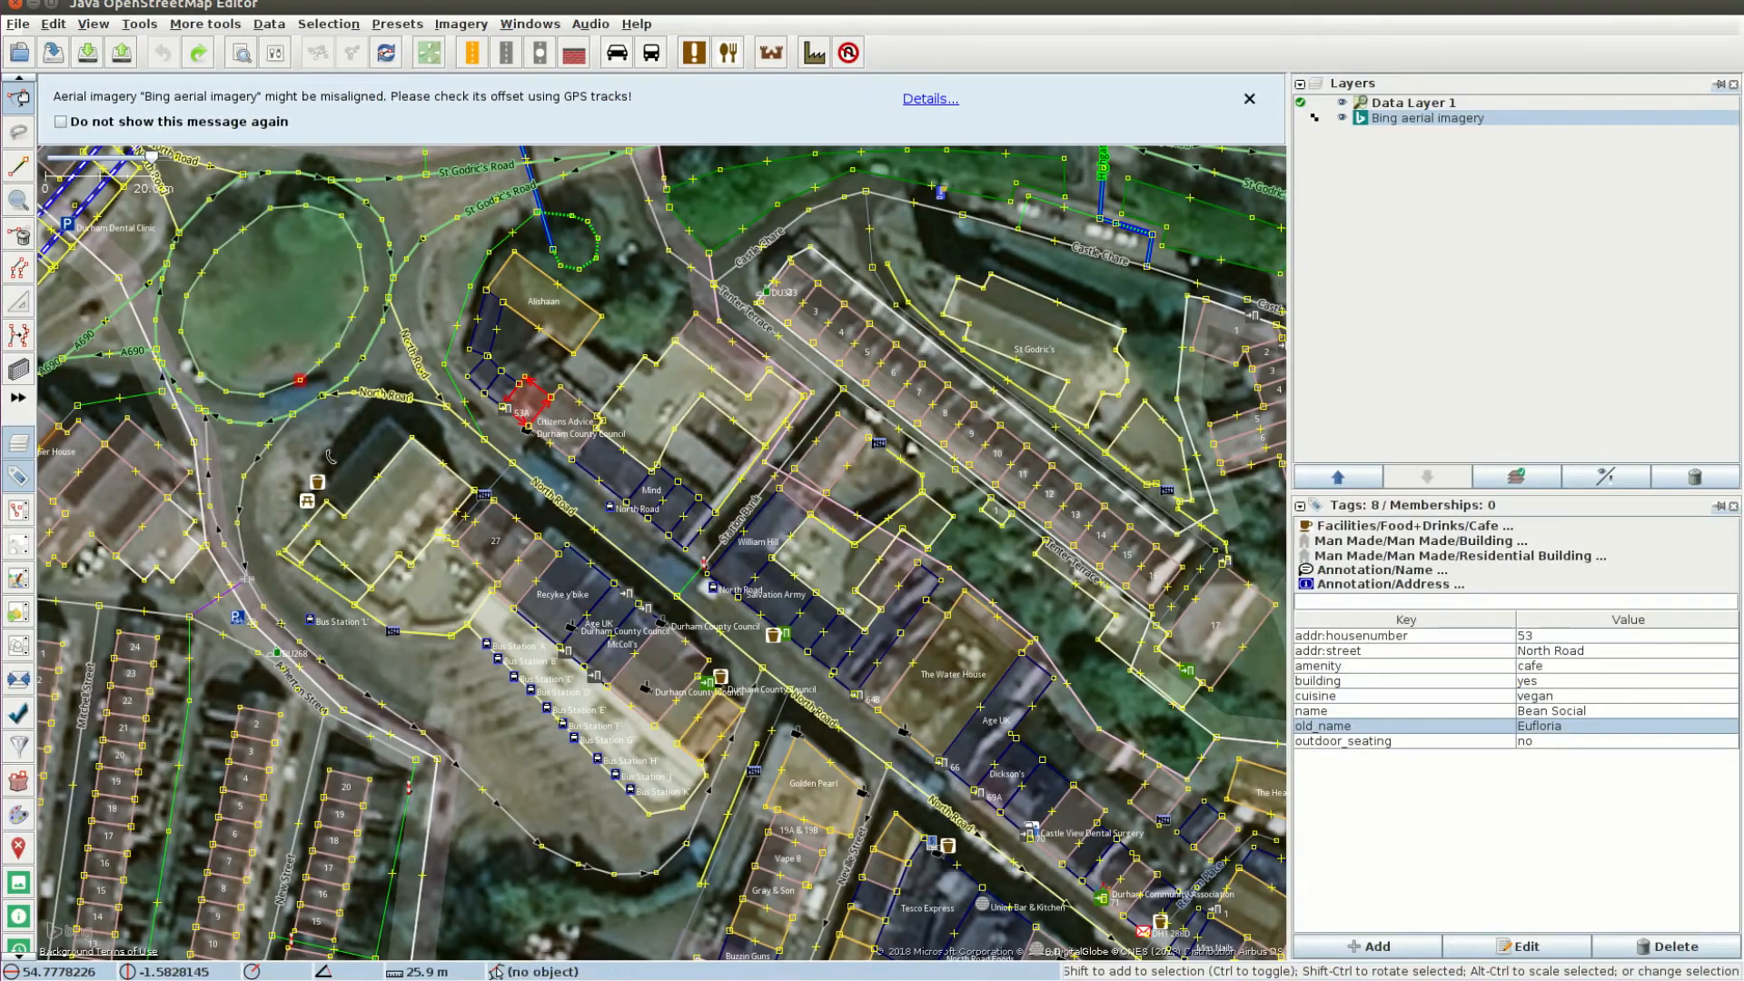
drag(123, 295, 412, 592)
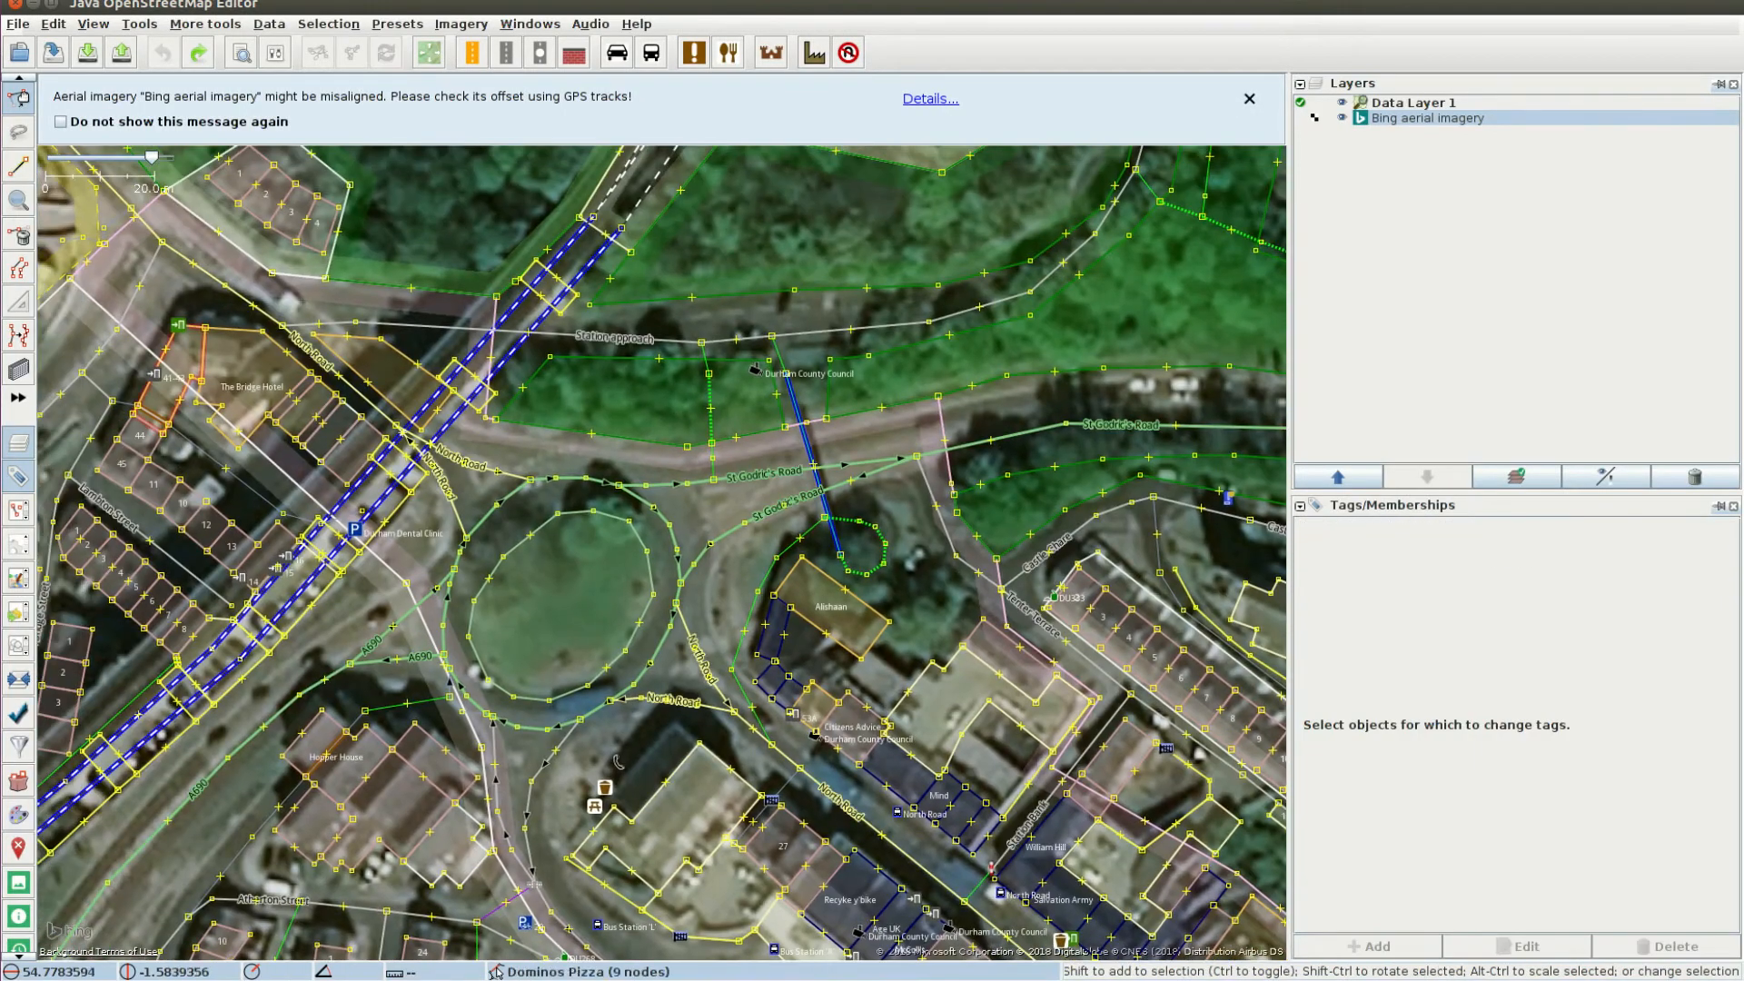
drag(165, 371, 245, 422)
click(253, 419)
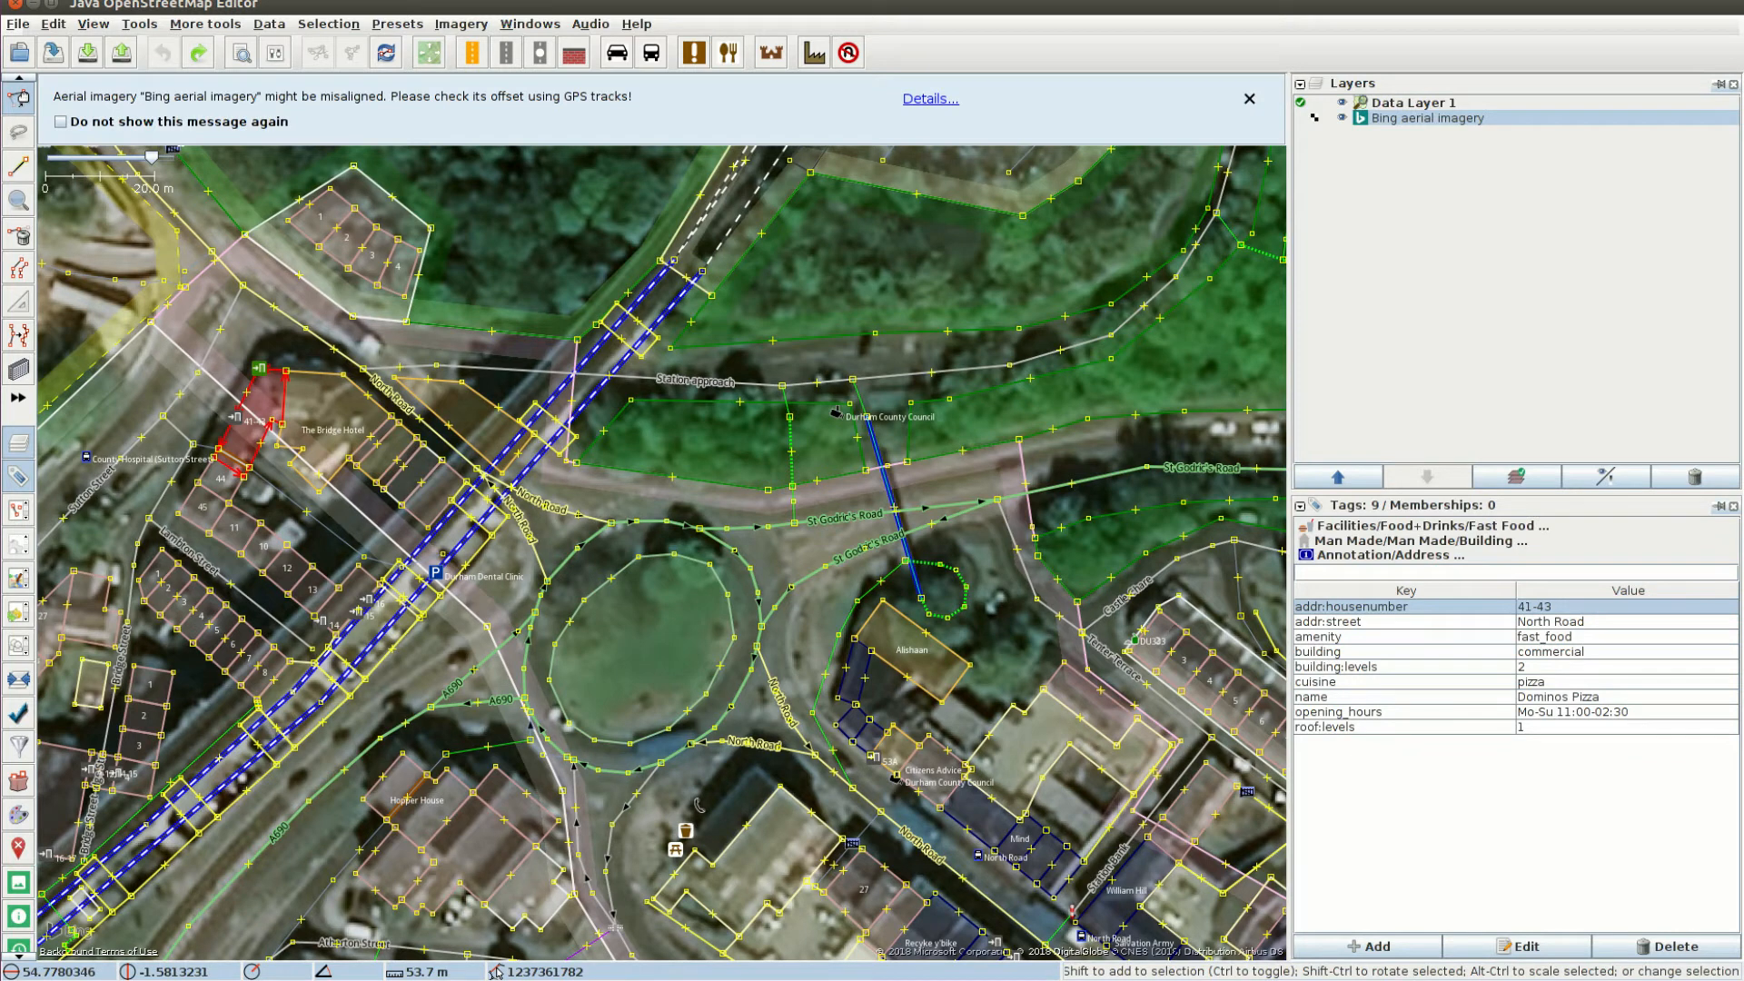
Step: Copy the postcode DH1 4SE from Domino's Pizza's food hygiene rating page in the browser and return to JOSM
key(alt+Tab)
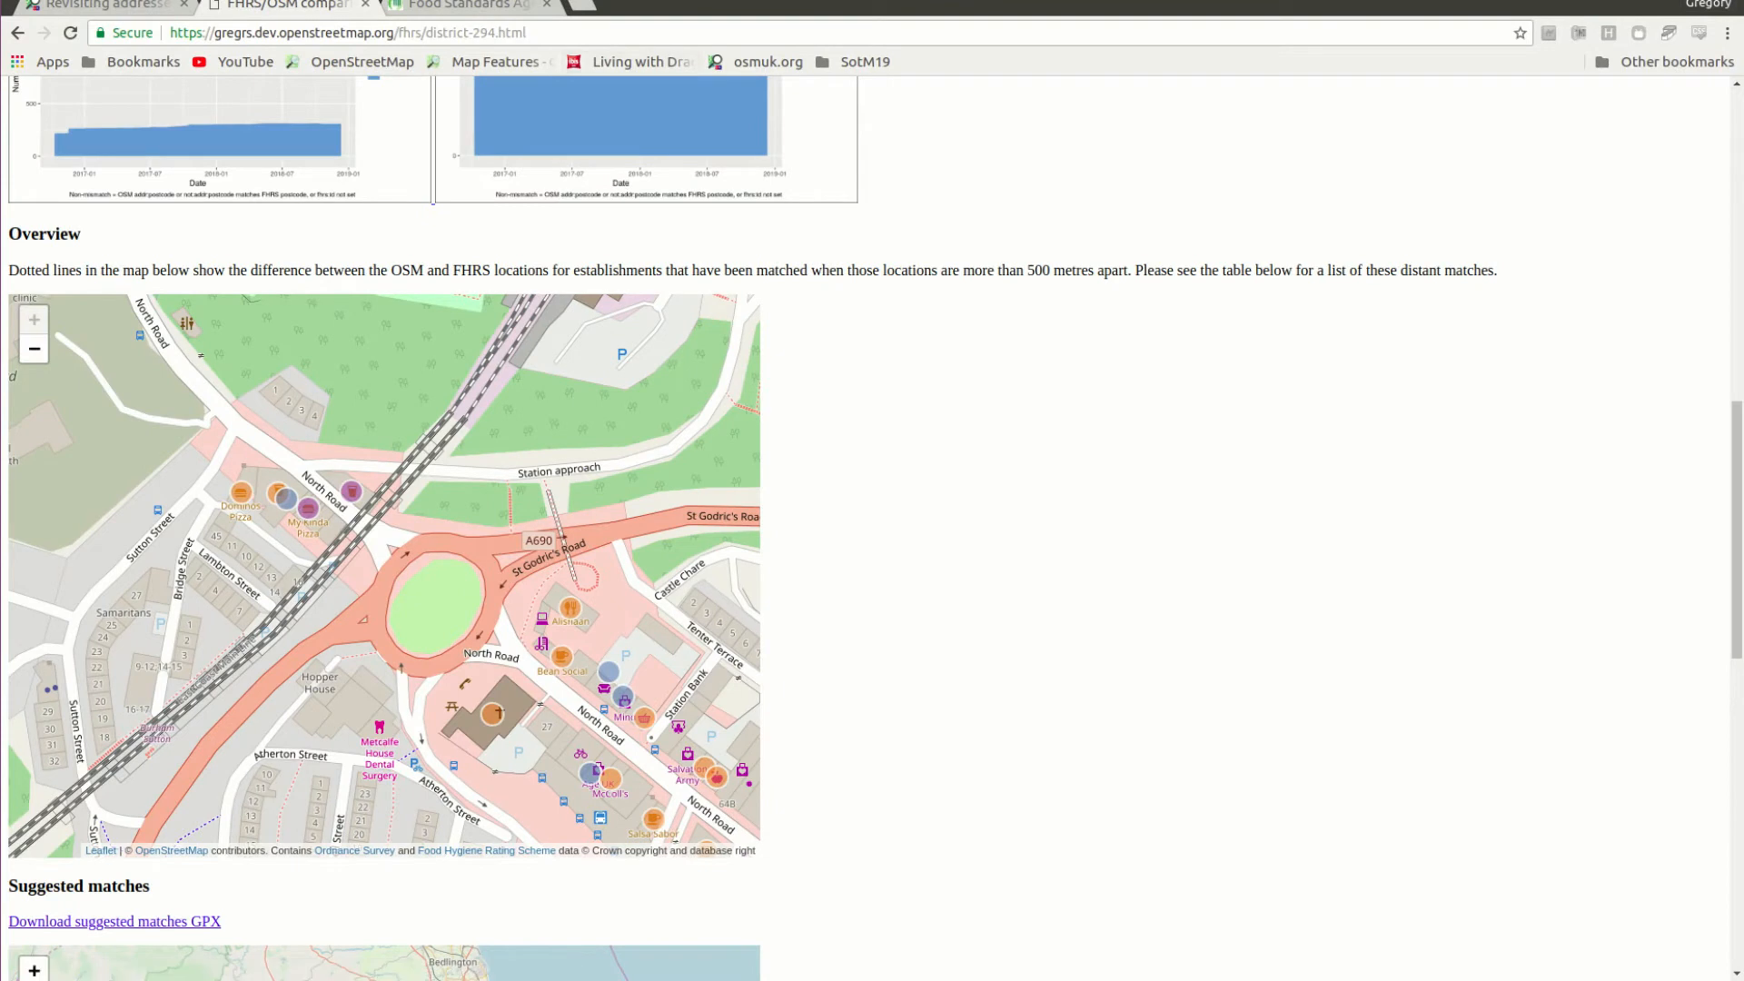
click(468, 5)
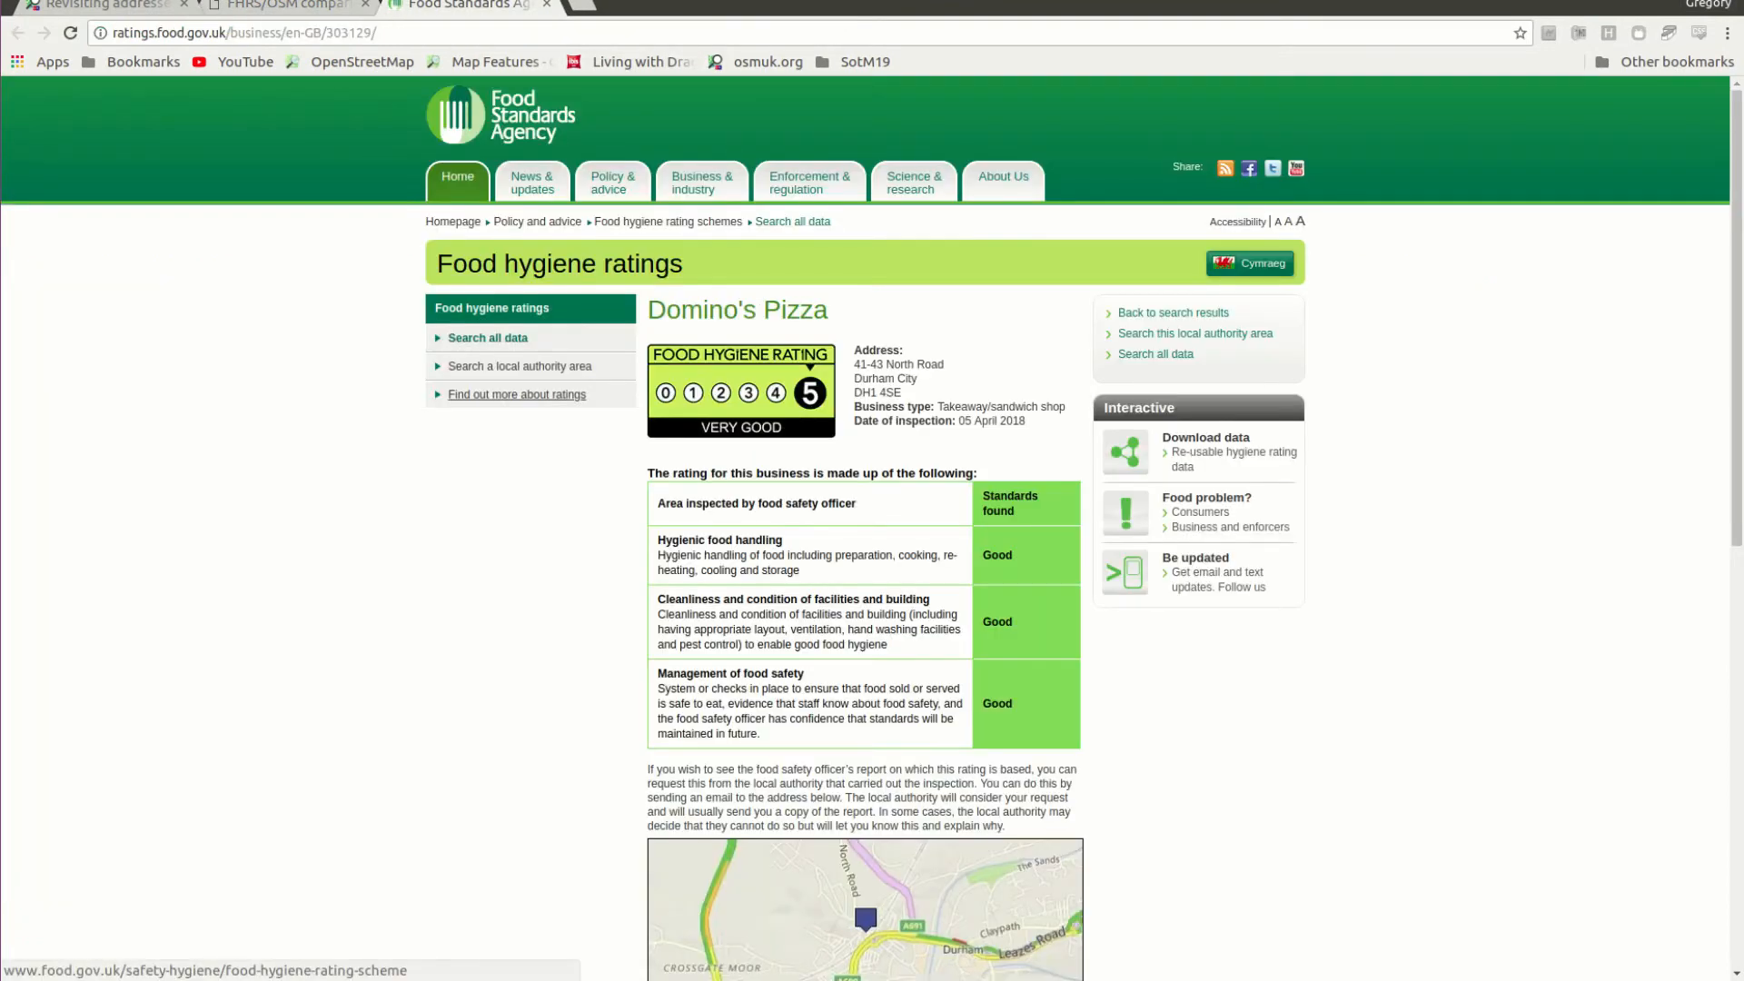
drag(905, 394, 854, 394)
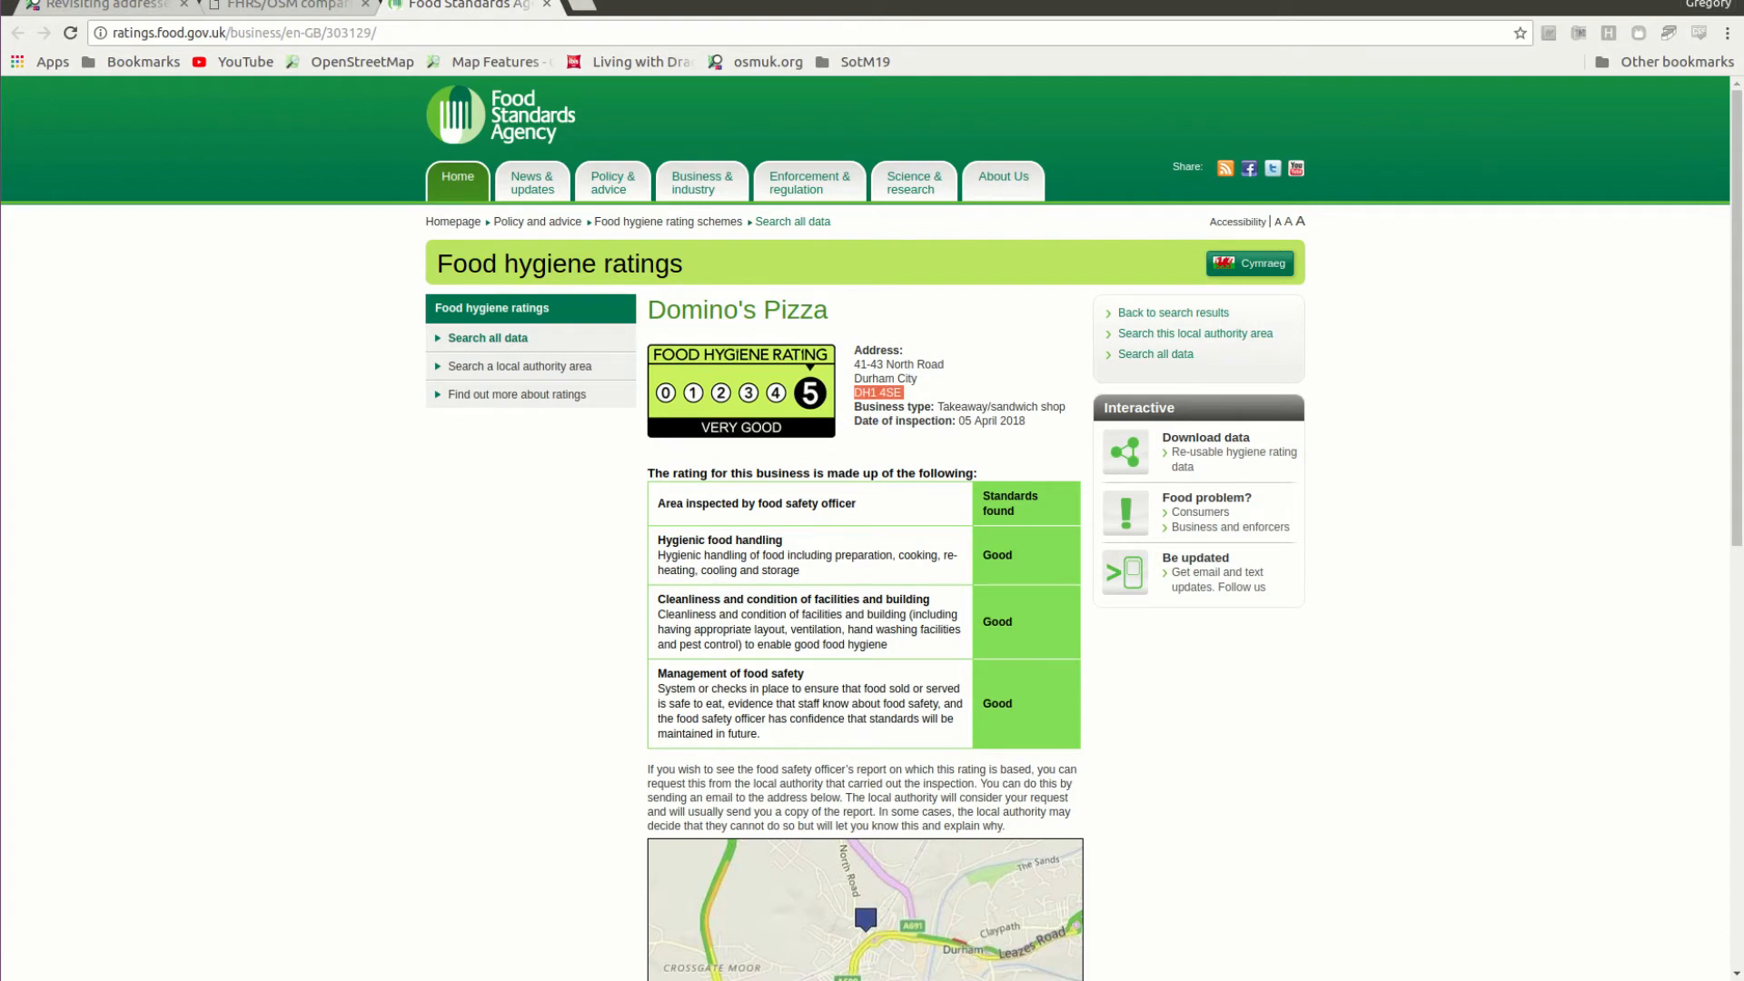
click(307, 5)
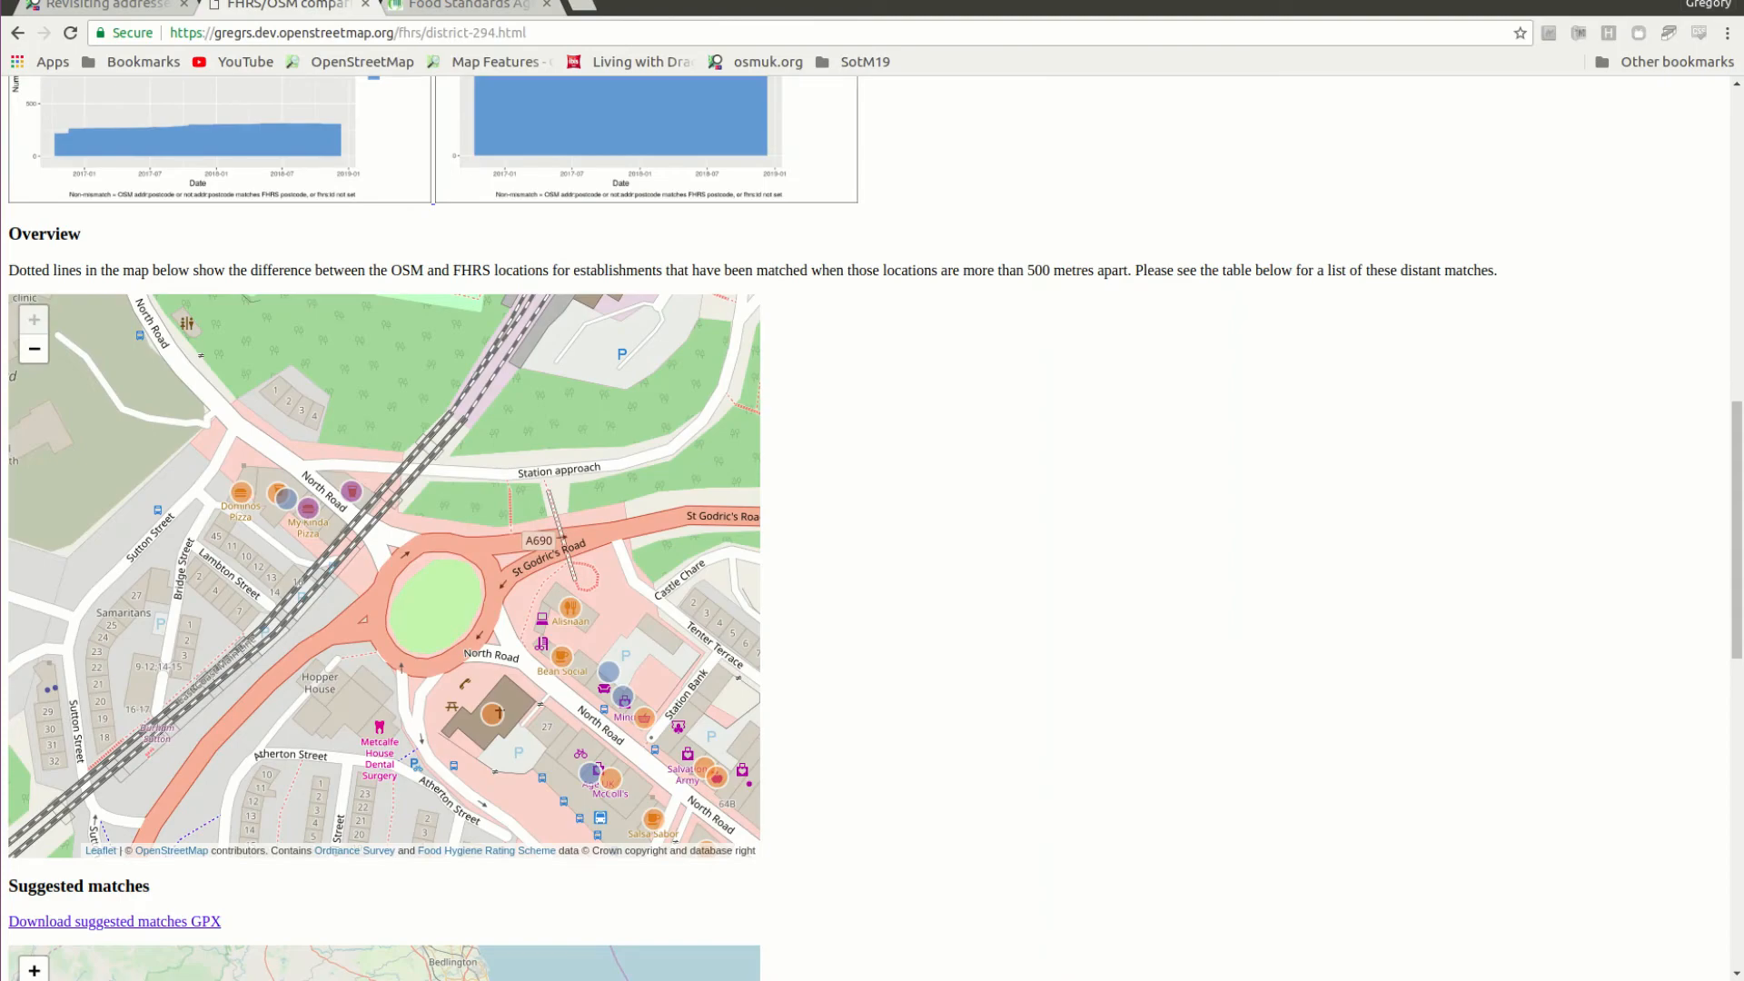
key(alt+Tab)
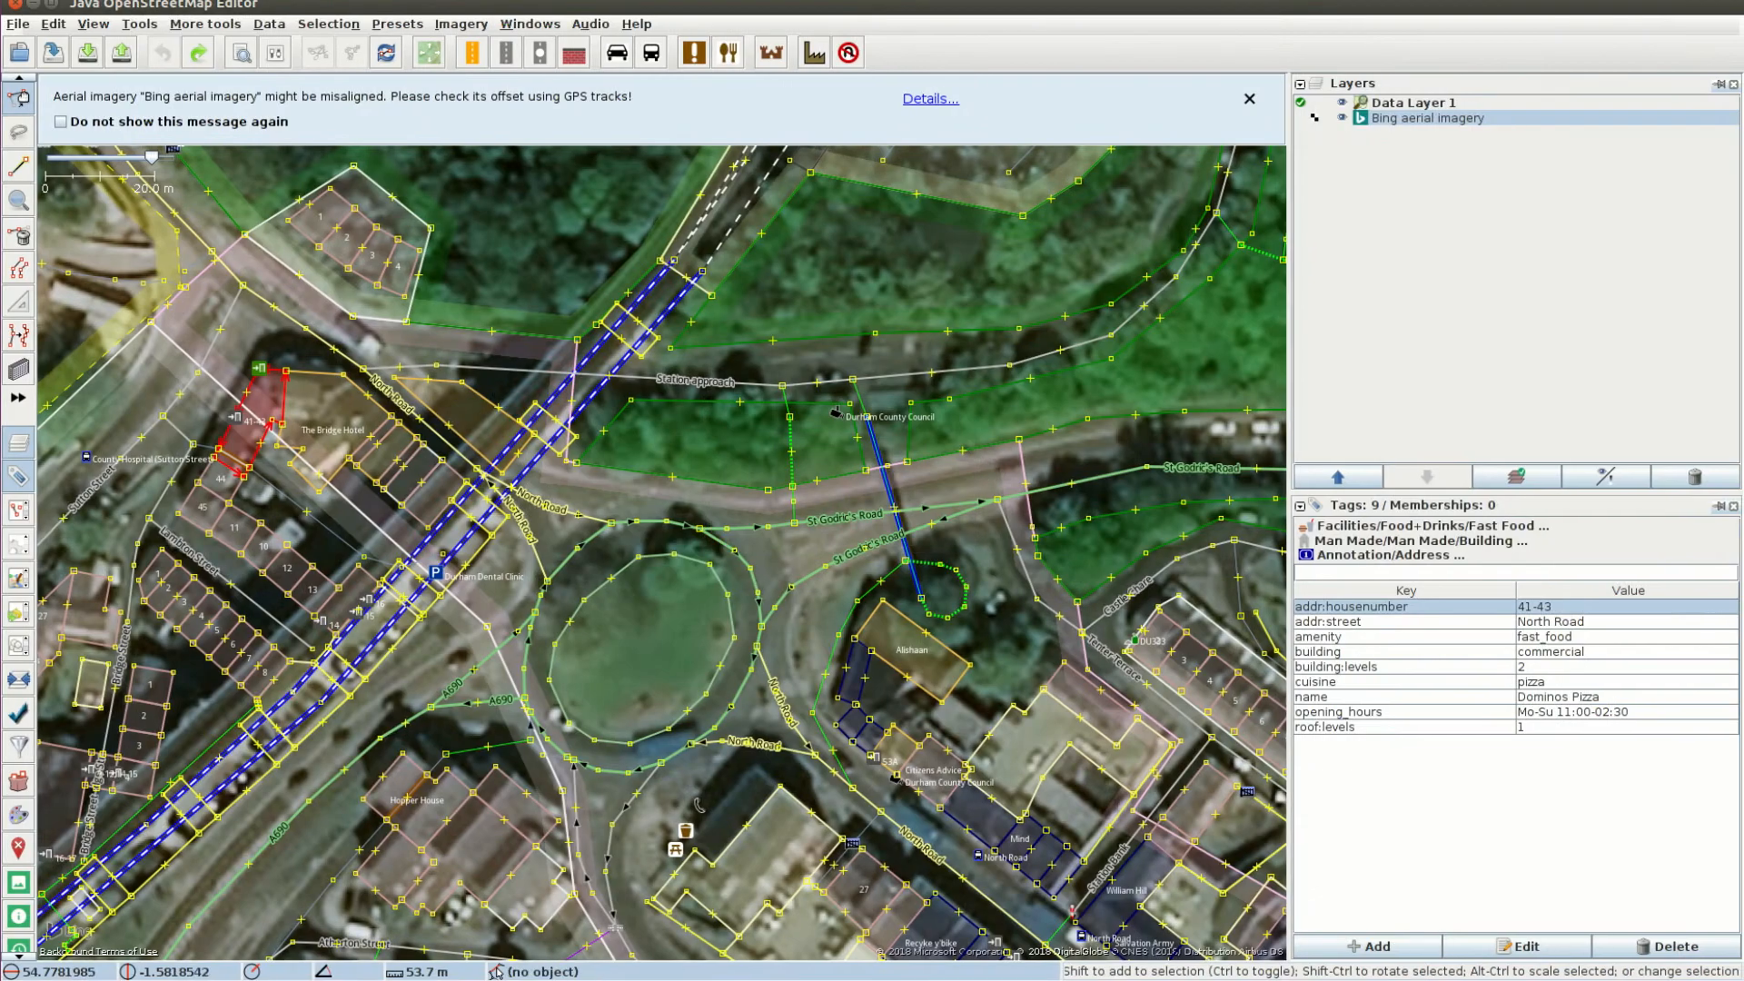
Step: Add the tag addr:postcode=DH1 4SE to the selected Dominos Pizza building
click(1372, 946)
text(addr:postcode)
key(Tab)
key(Right)
key(Return)
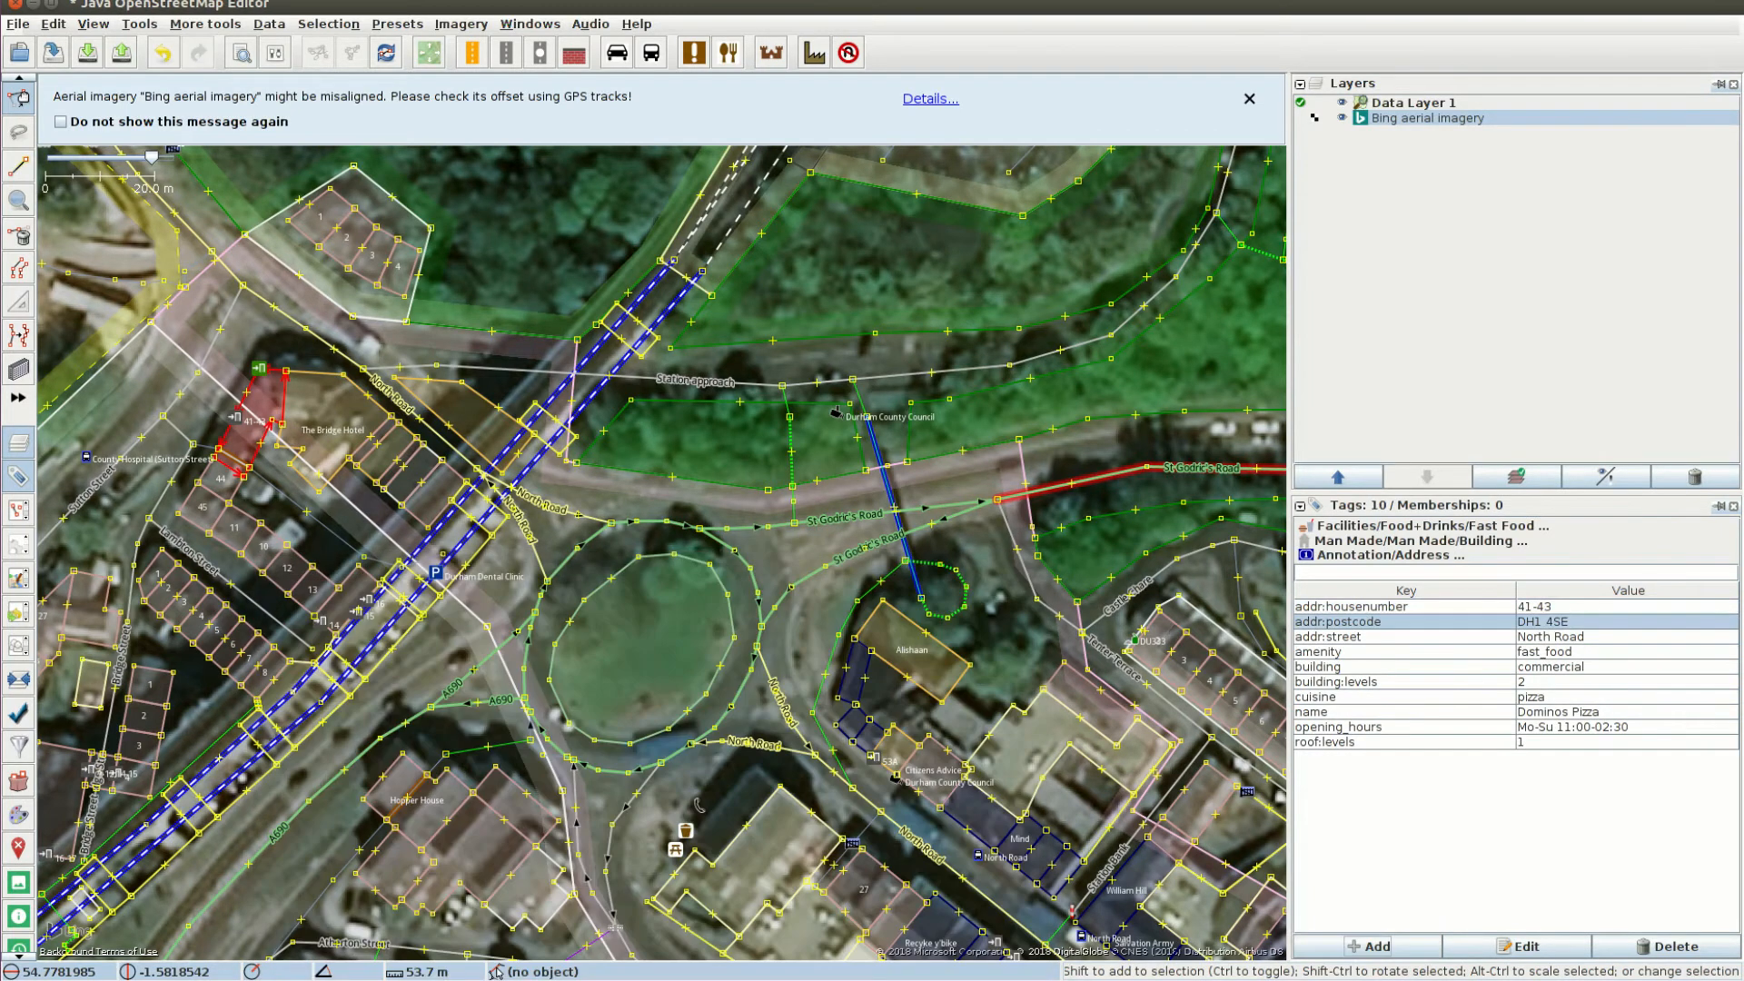
Step: Copy the establishment ID 303129 from the web address of Domino's Pizza's rating page in the browser and return to JOSM
key(alt+Tab)
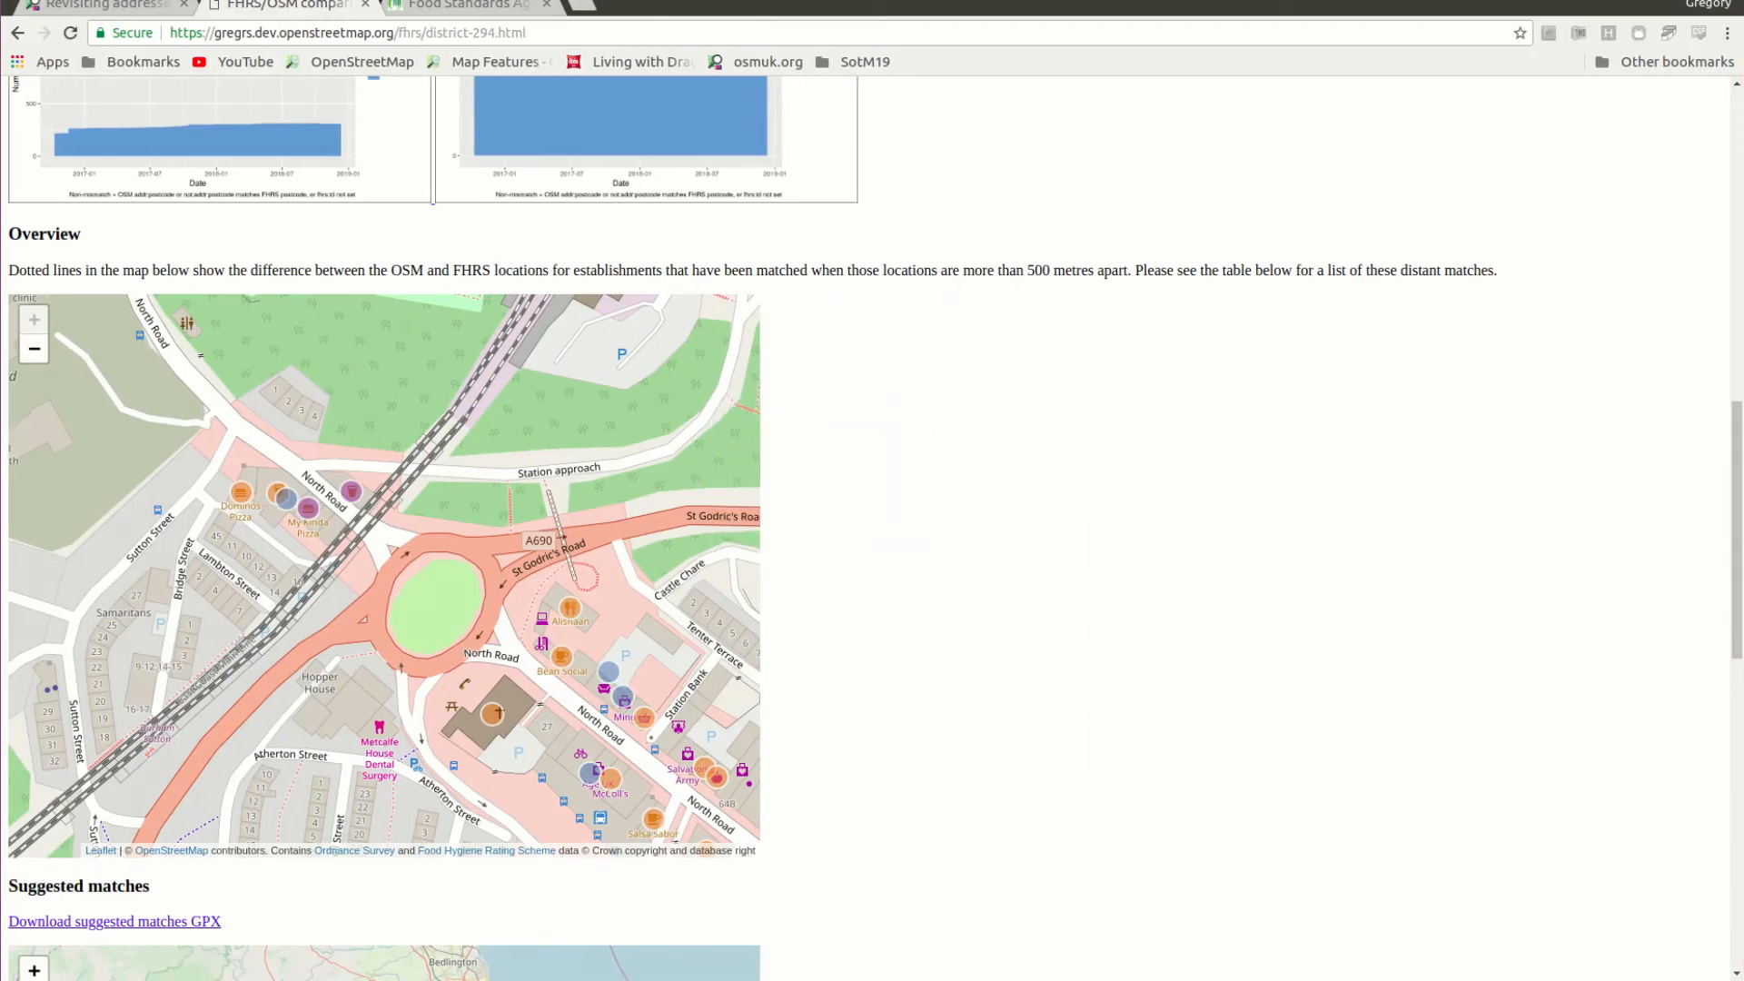
click(468, 4)
double_click(349, 32)
key(ctrl+c)
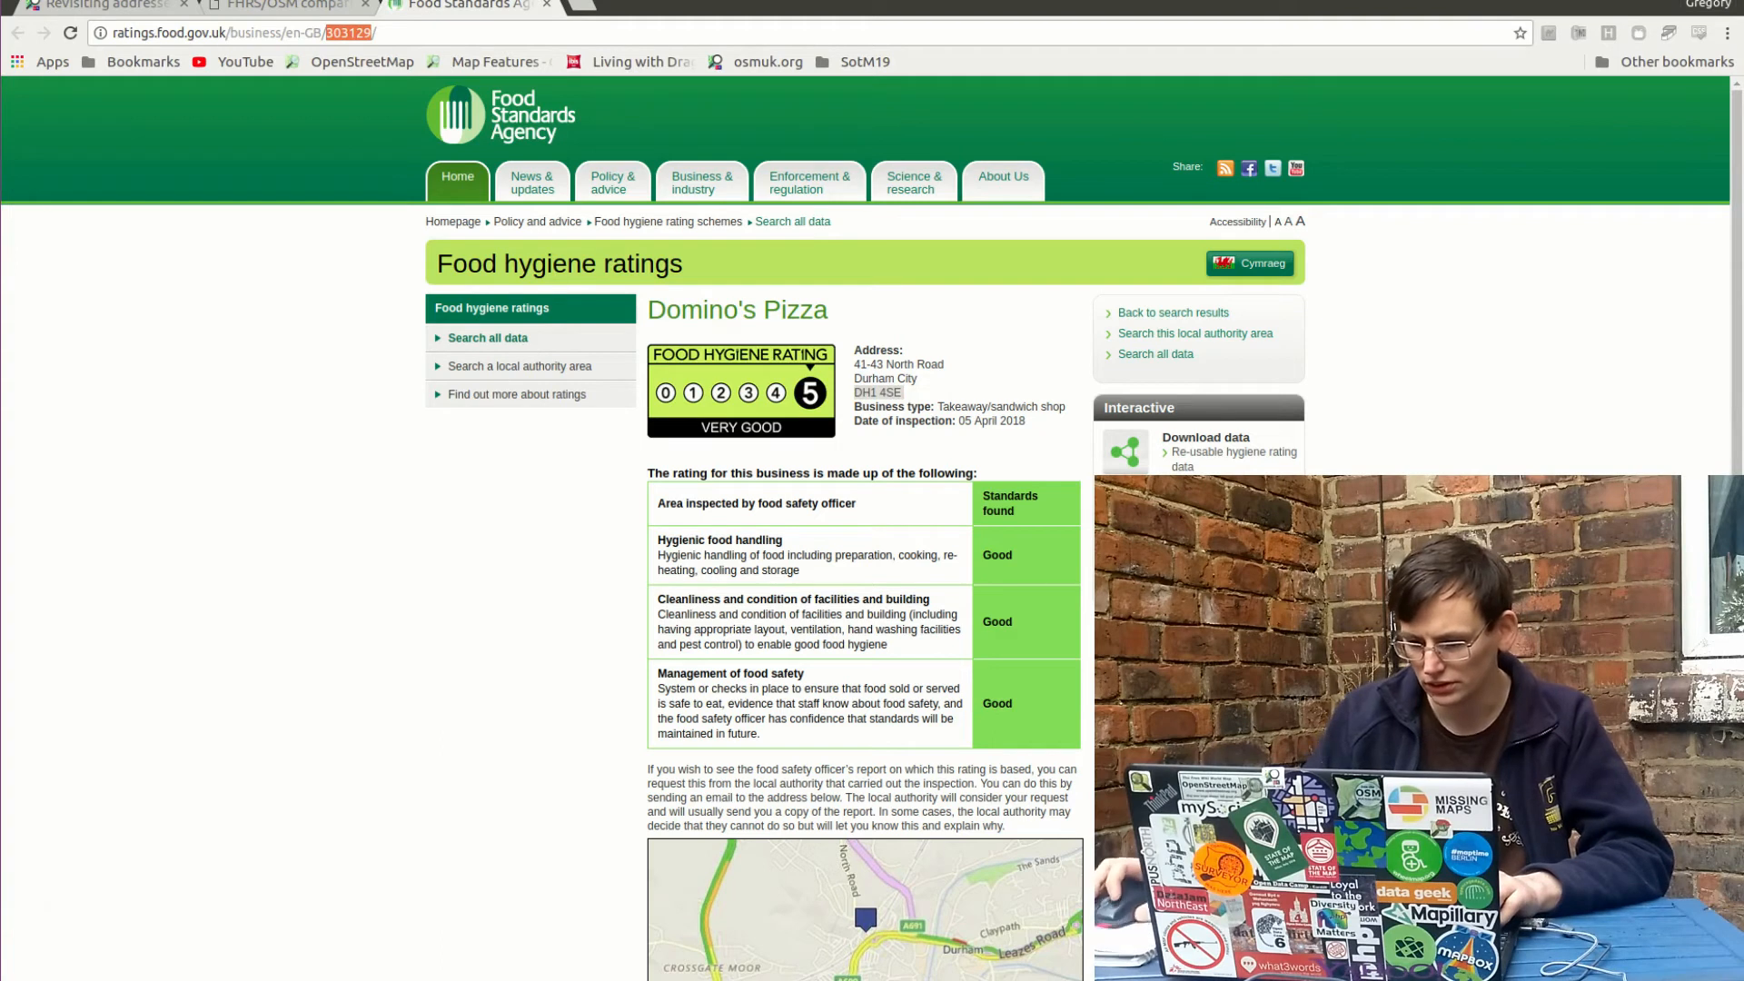
key(alt+Tab)
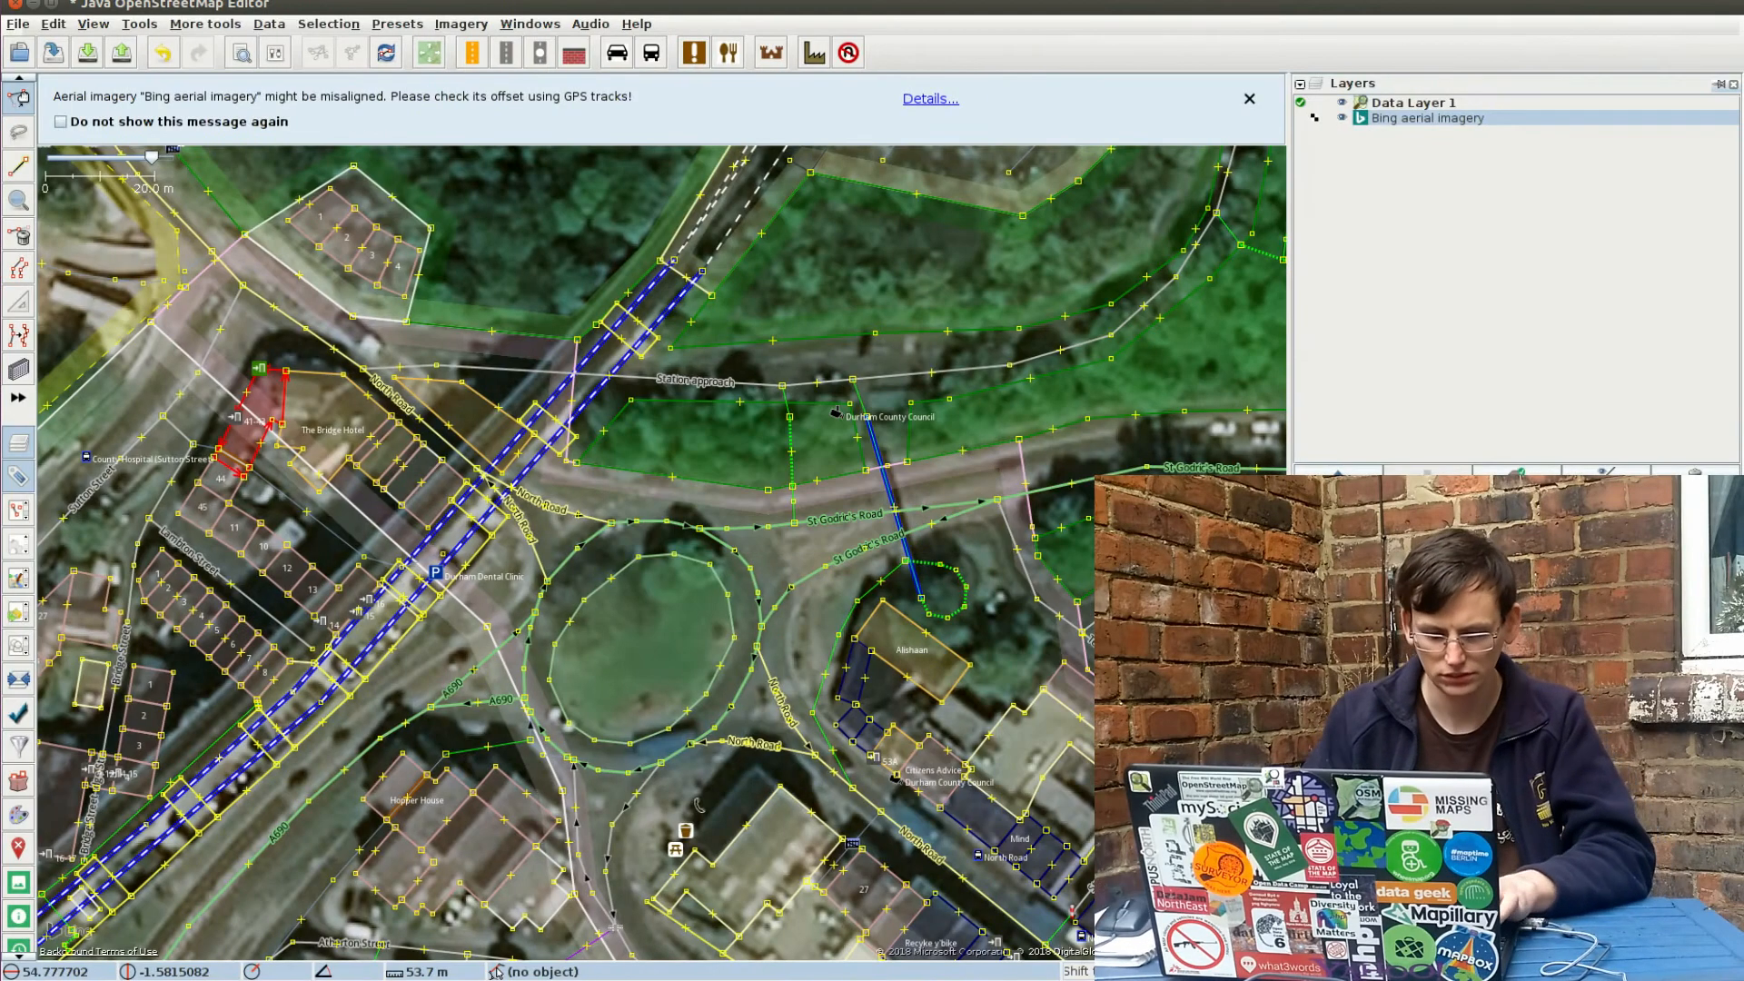
Step: Add the tag fhrs:id=303129 to the Dominos Pizza building
key(alt+a)
text(fhr)
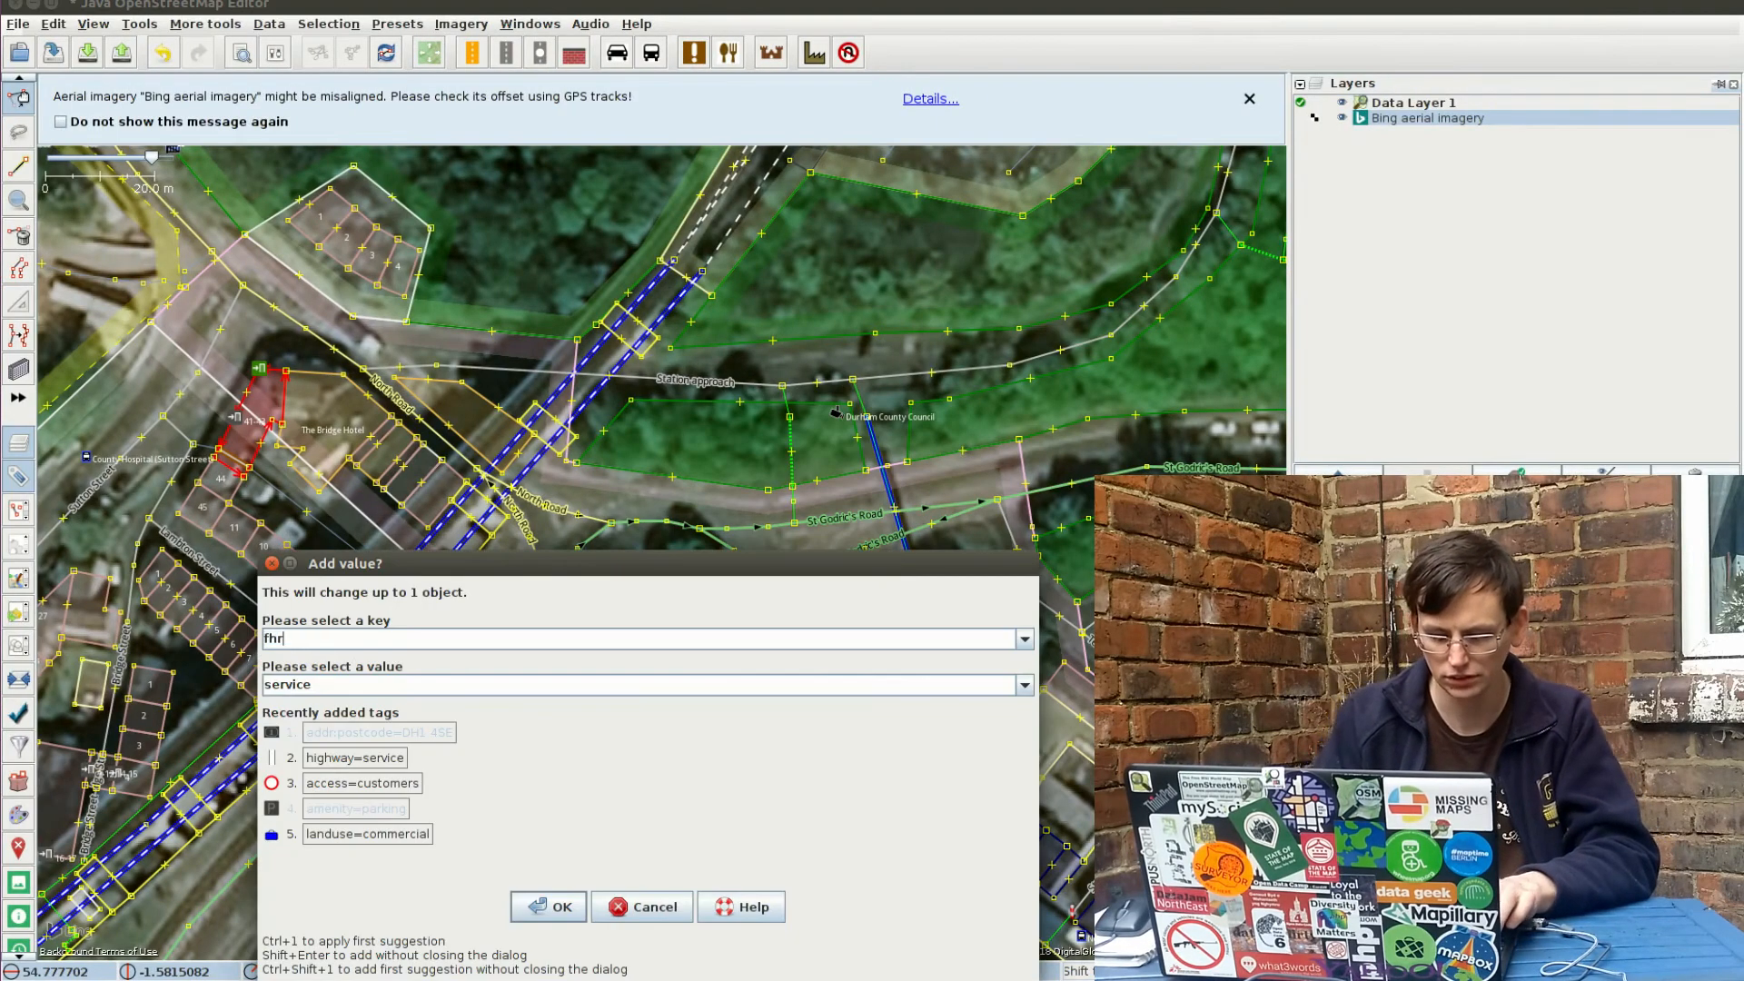
text(s:id)
key(Tab)
key(ctrl+v)
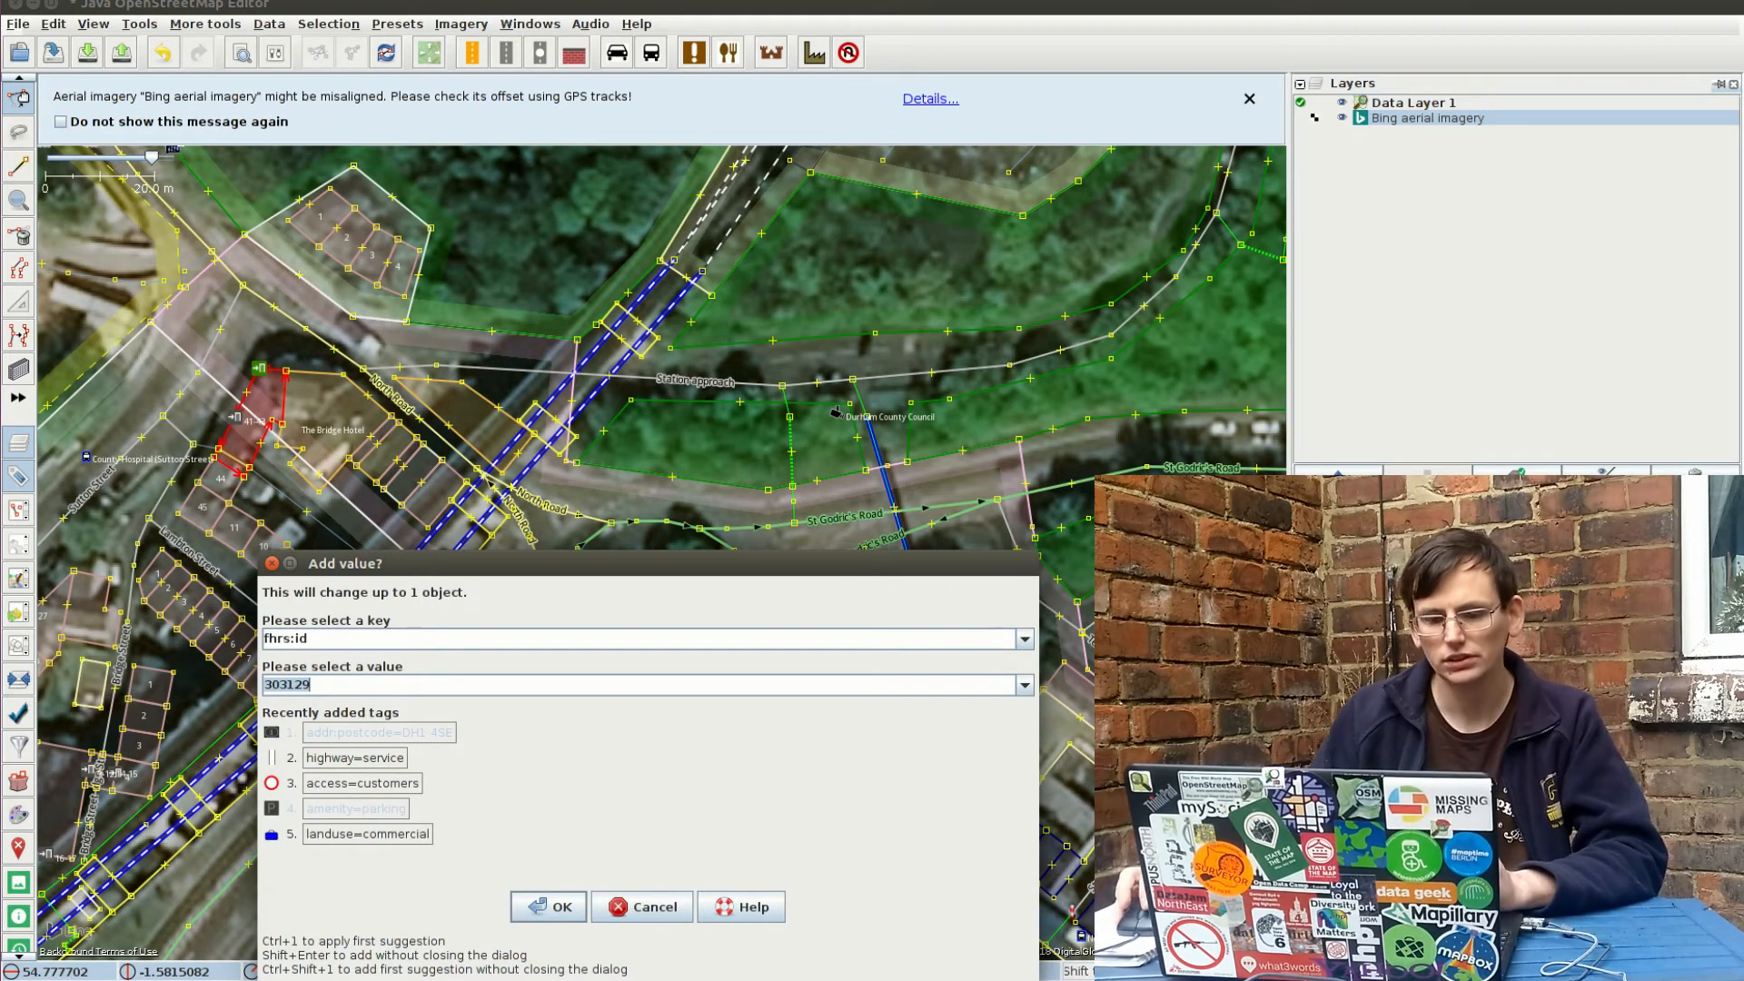
key(Return)
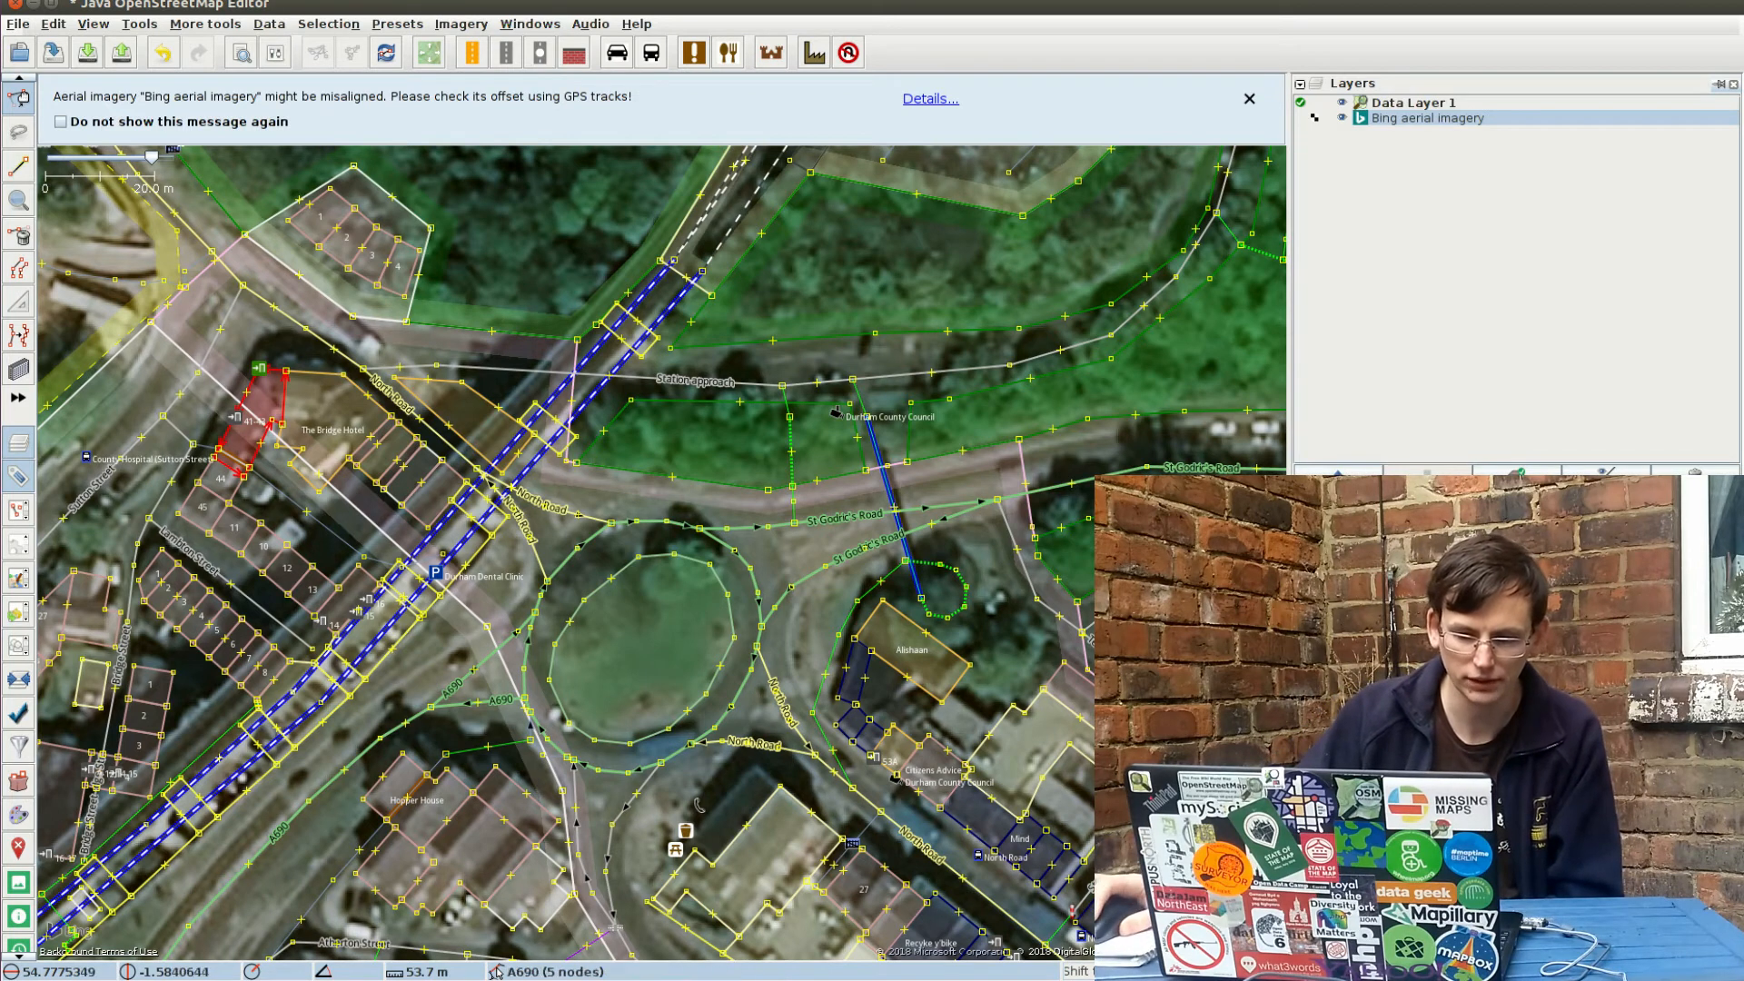
Step: Examine the entrance and address nodes on the Dominos Pizza building and compare them with its food hygiene rating page
scroll(256, 400, up, 3)
click(271, 264)
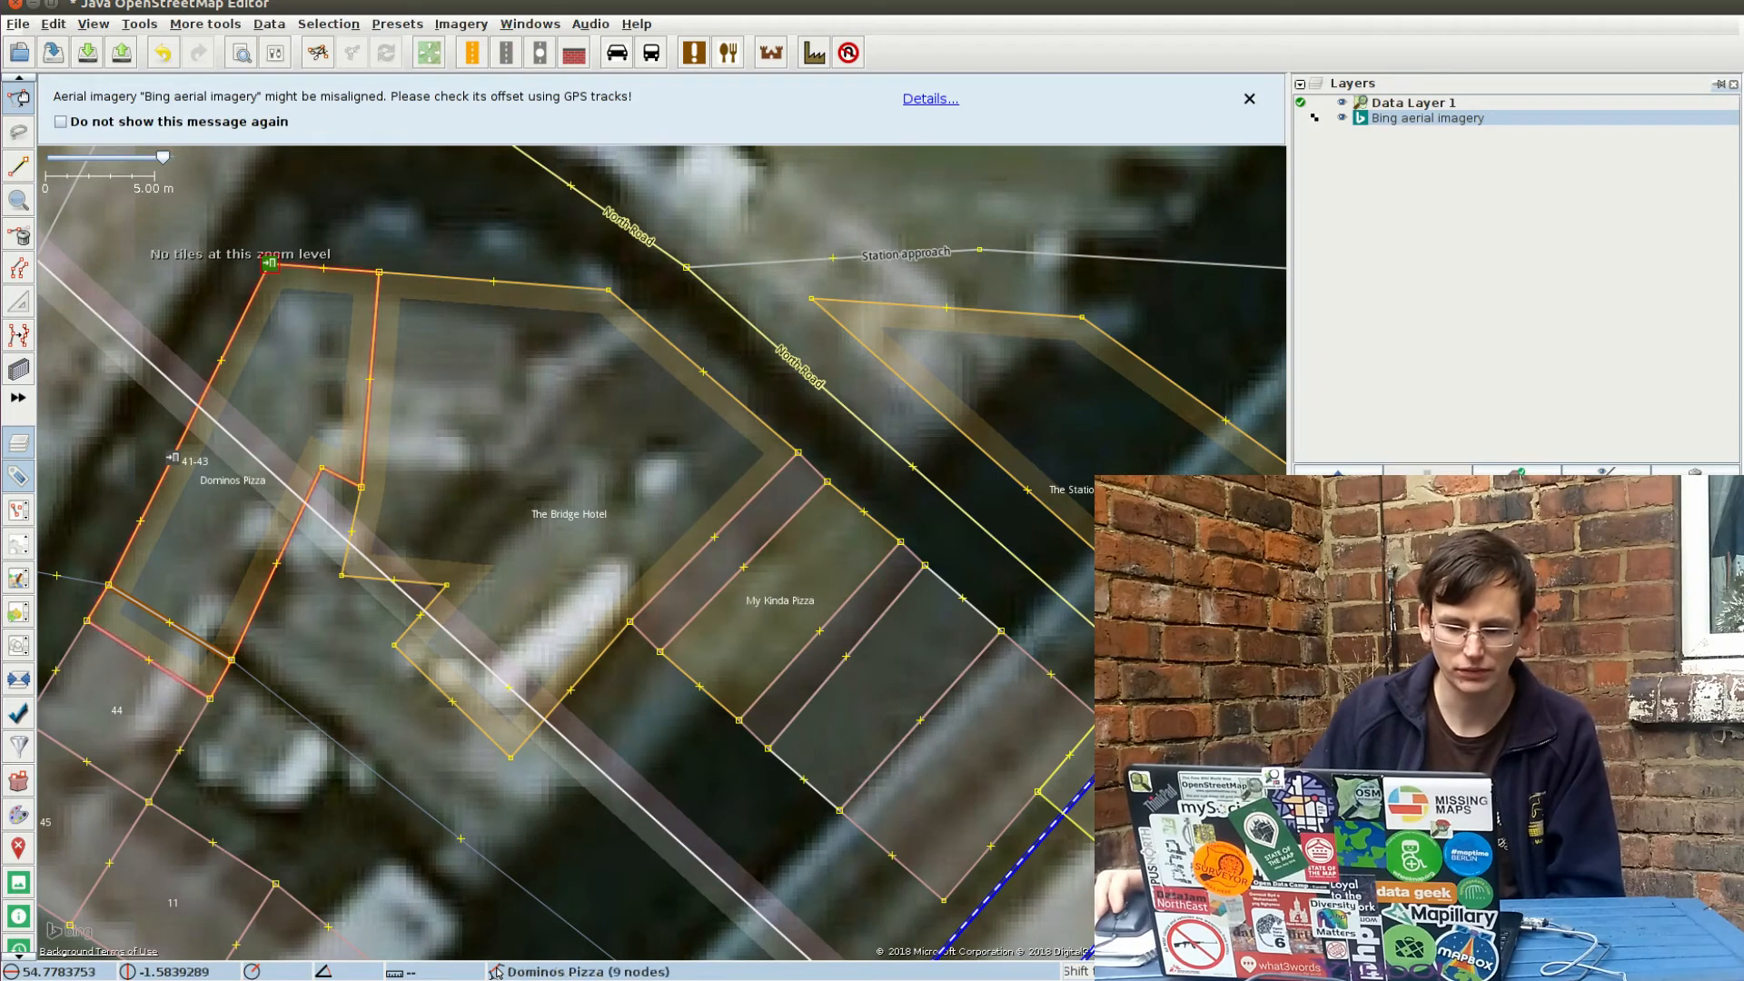
scroll(629, 645, down, 2)
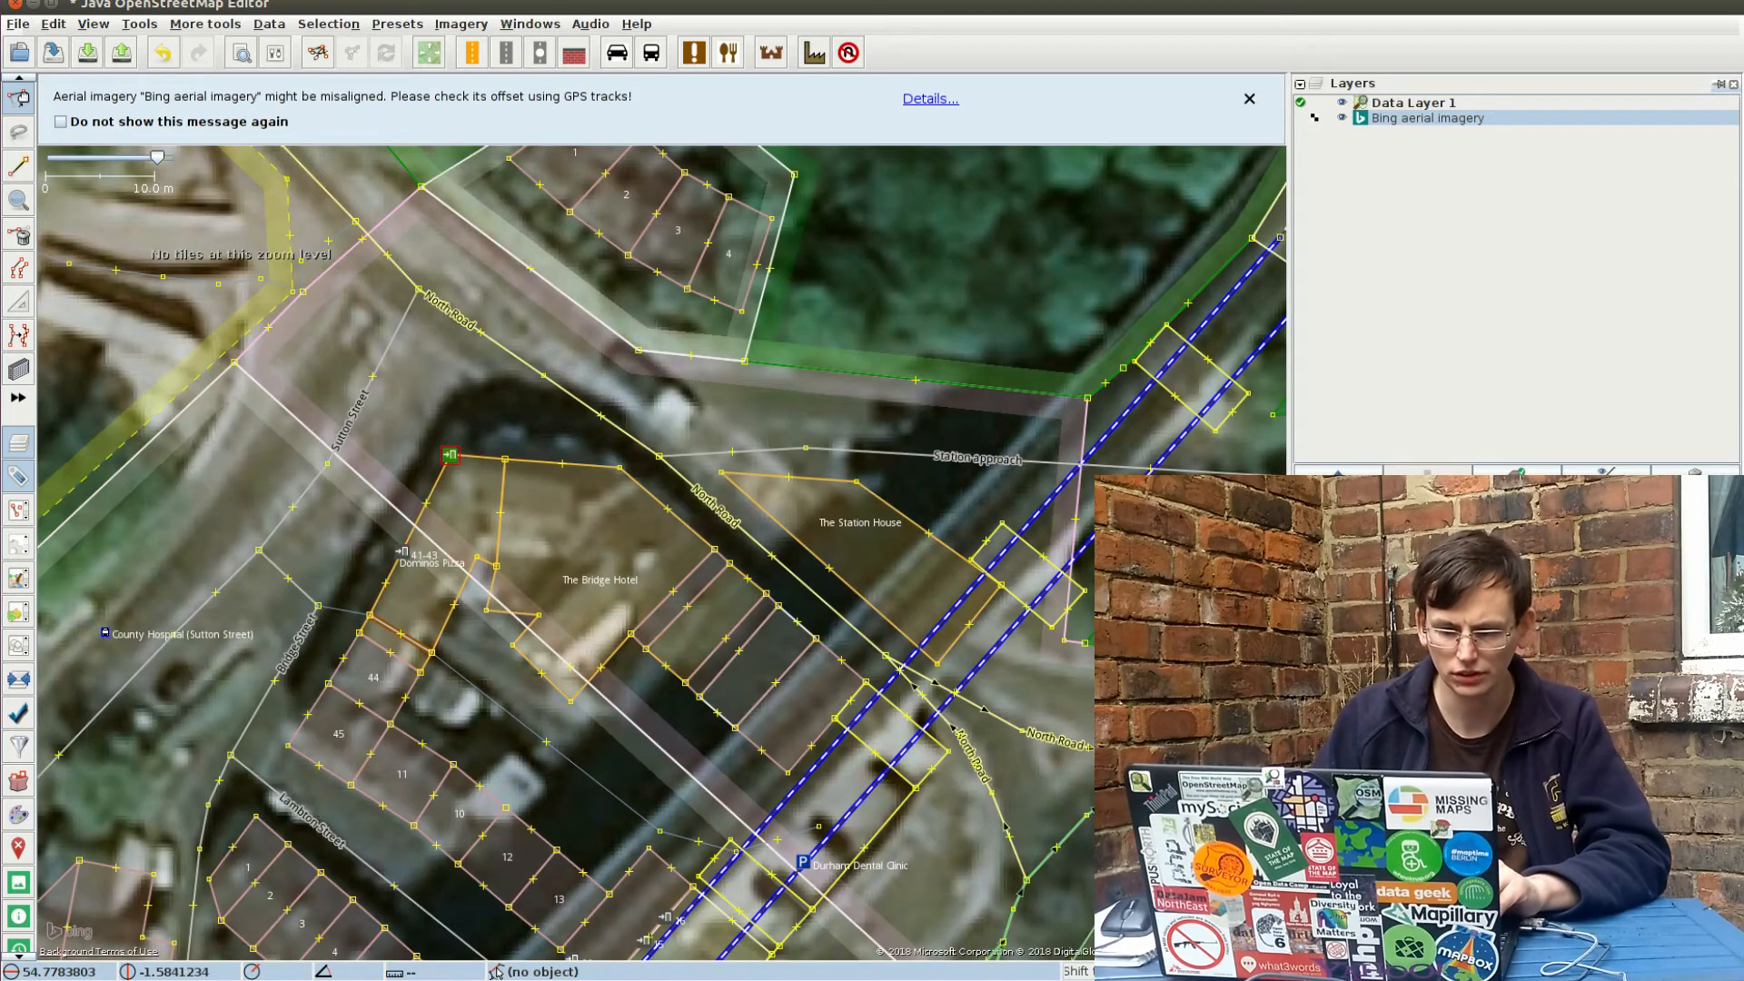
key(alt+Tab)
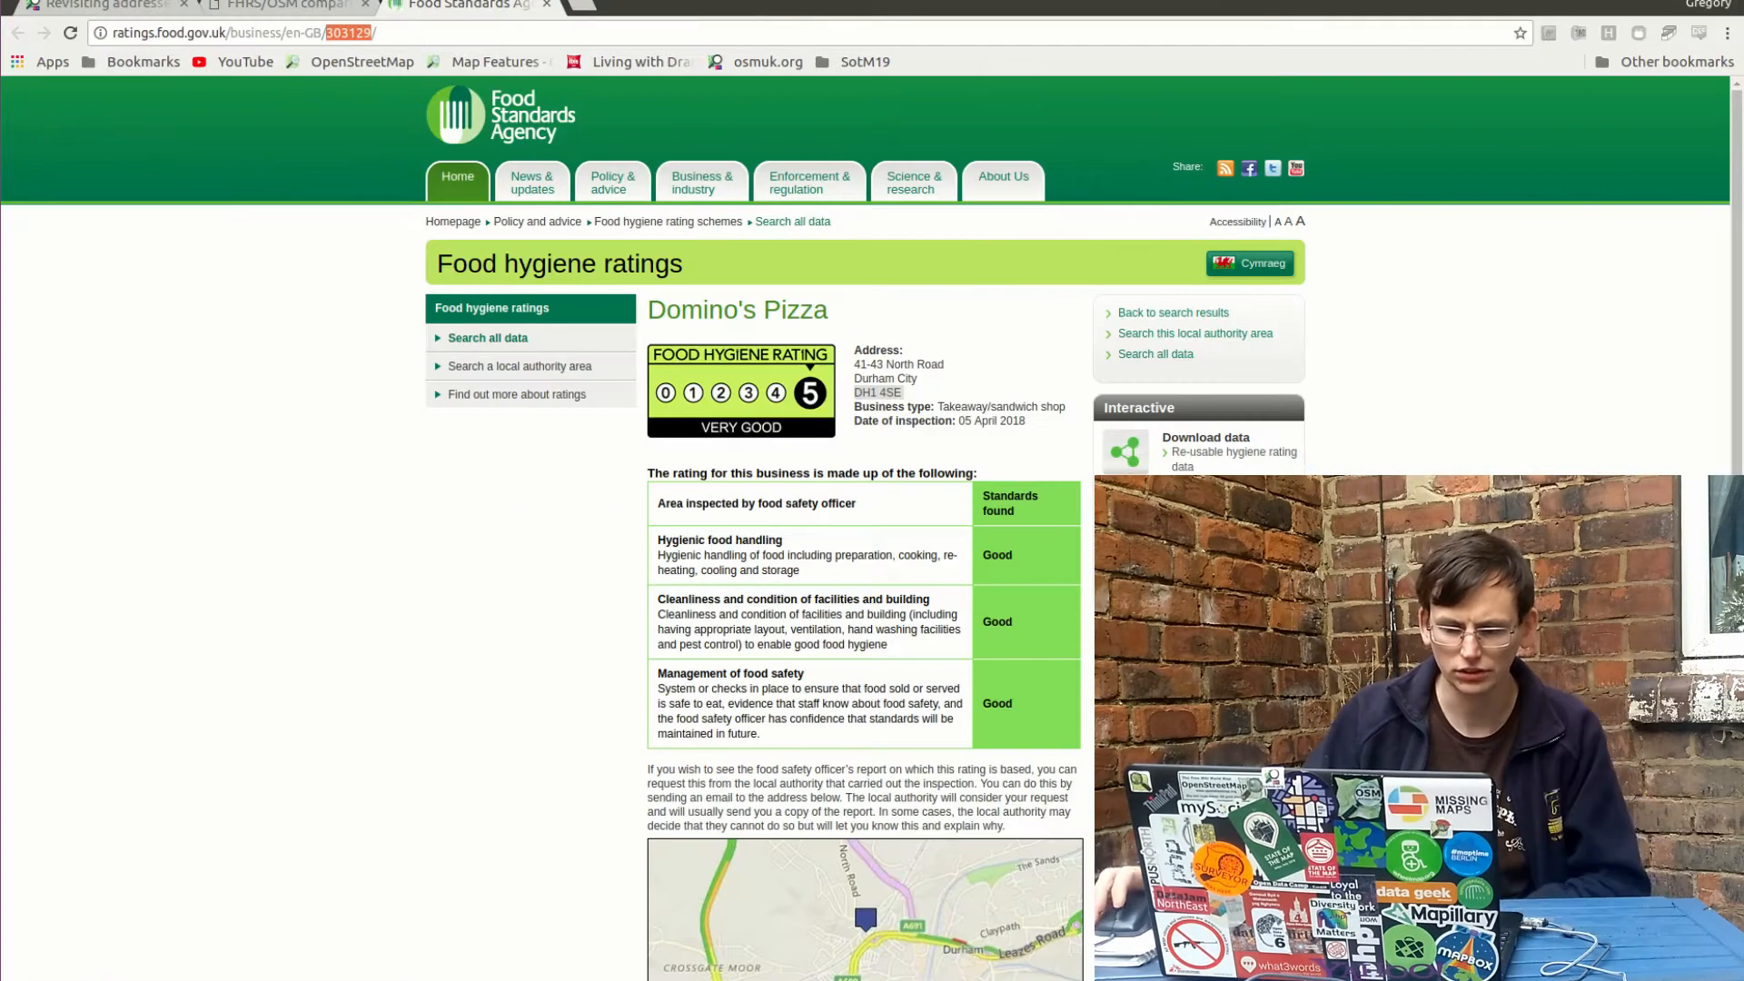
key(alt+Tab)
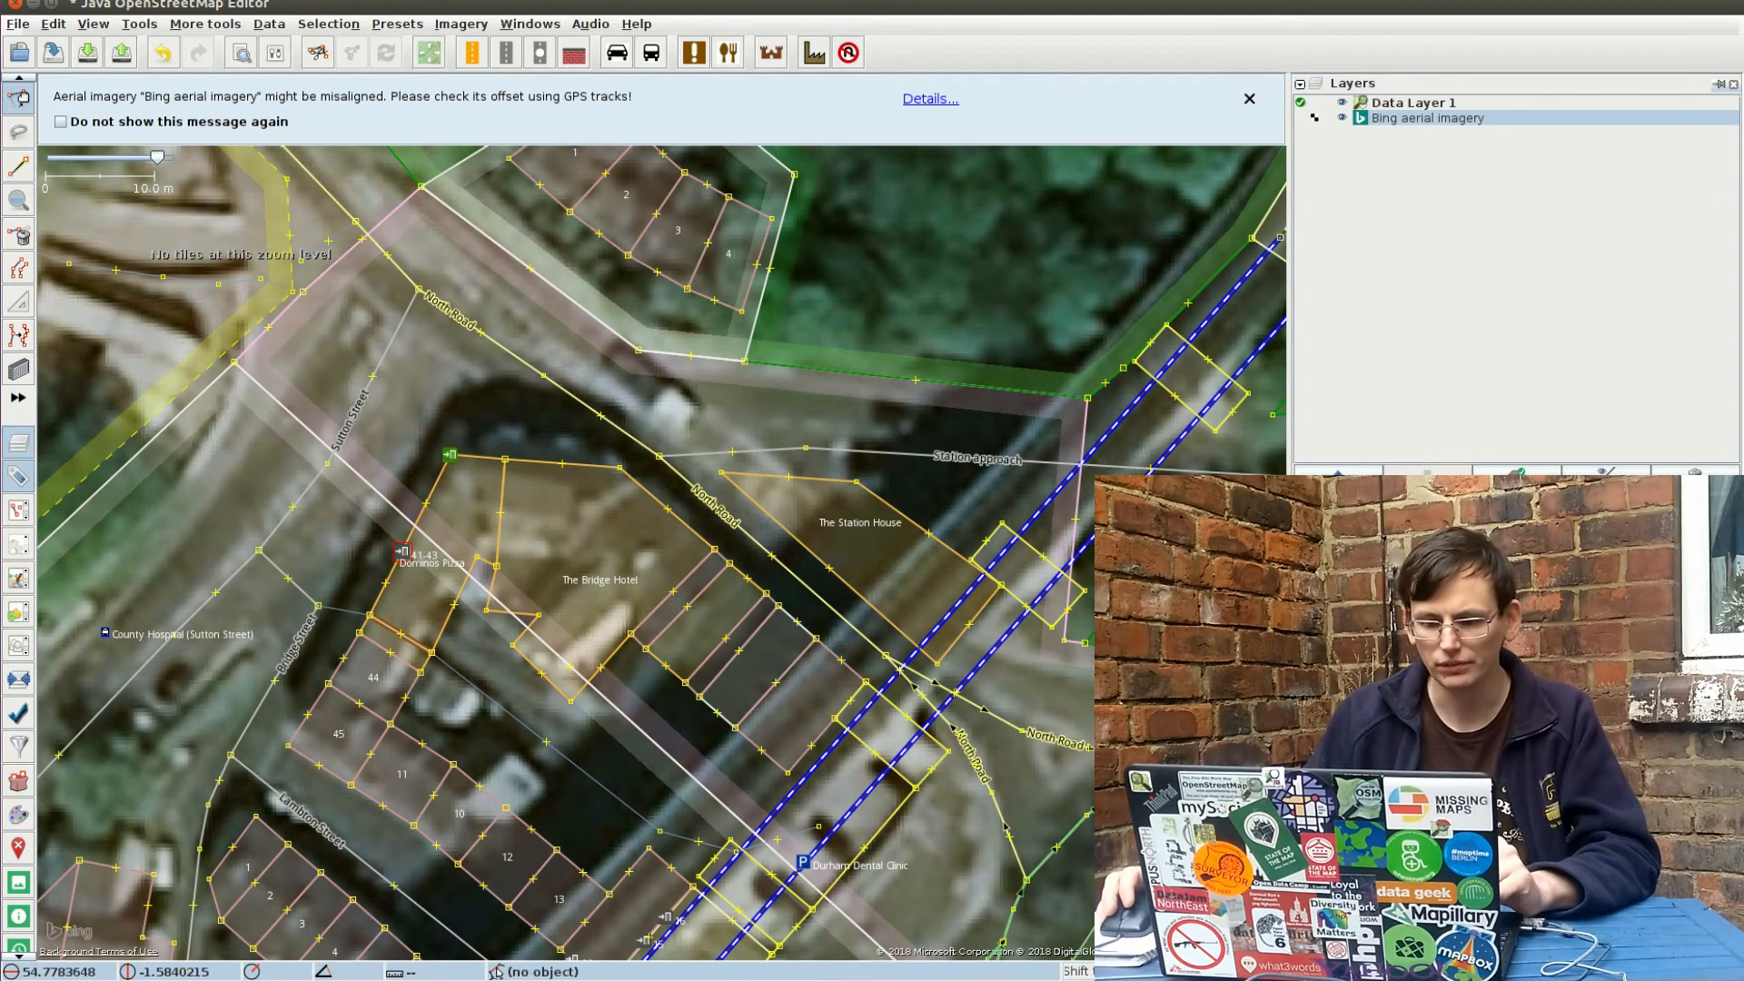
drag(527, 545, 385, 565)
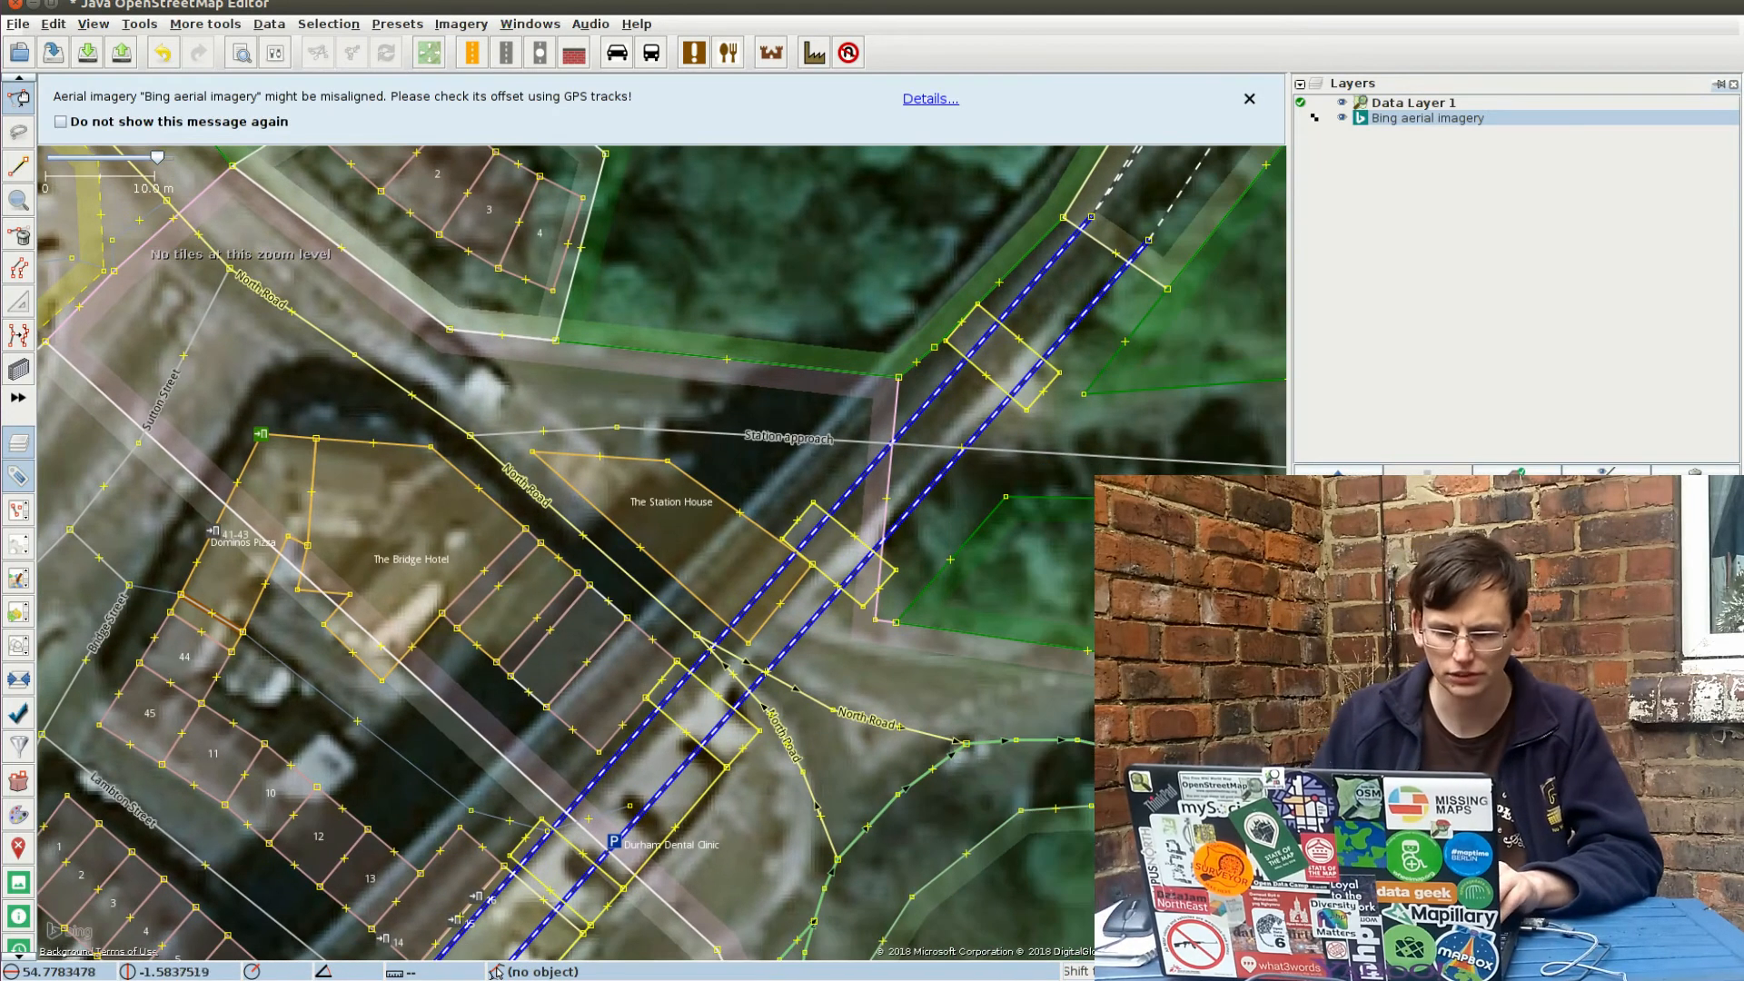
Step: Open My Kinda Pizza's food hygiene rating page from the Overview map in place of Domino's Pizza's and copy its establishment ID
key(alt+Tab)
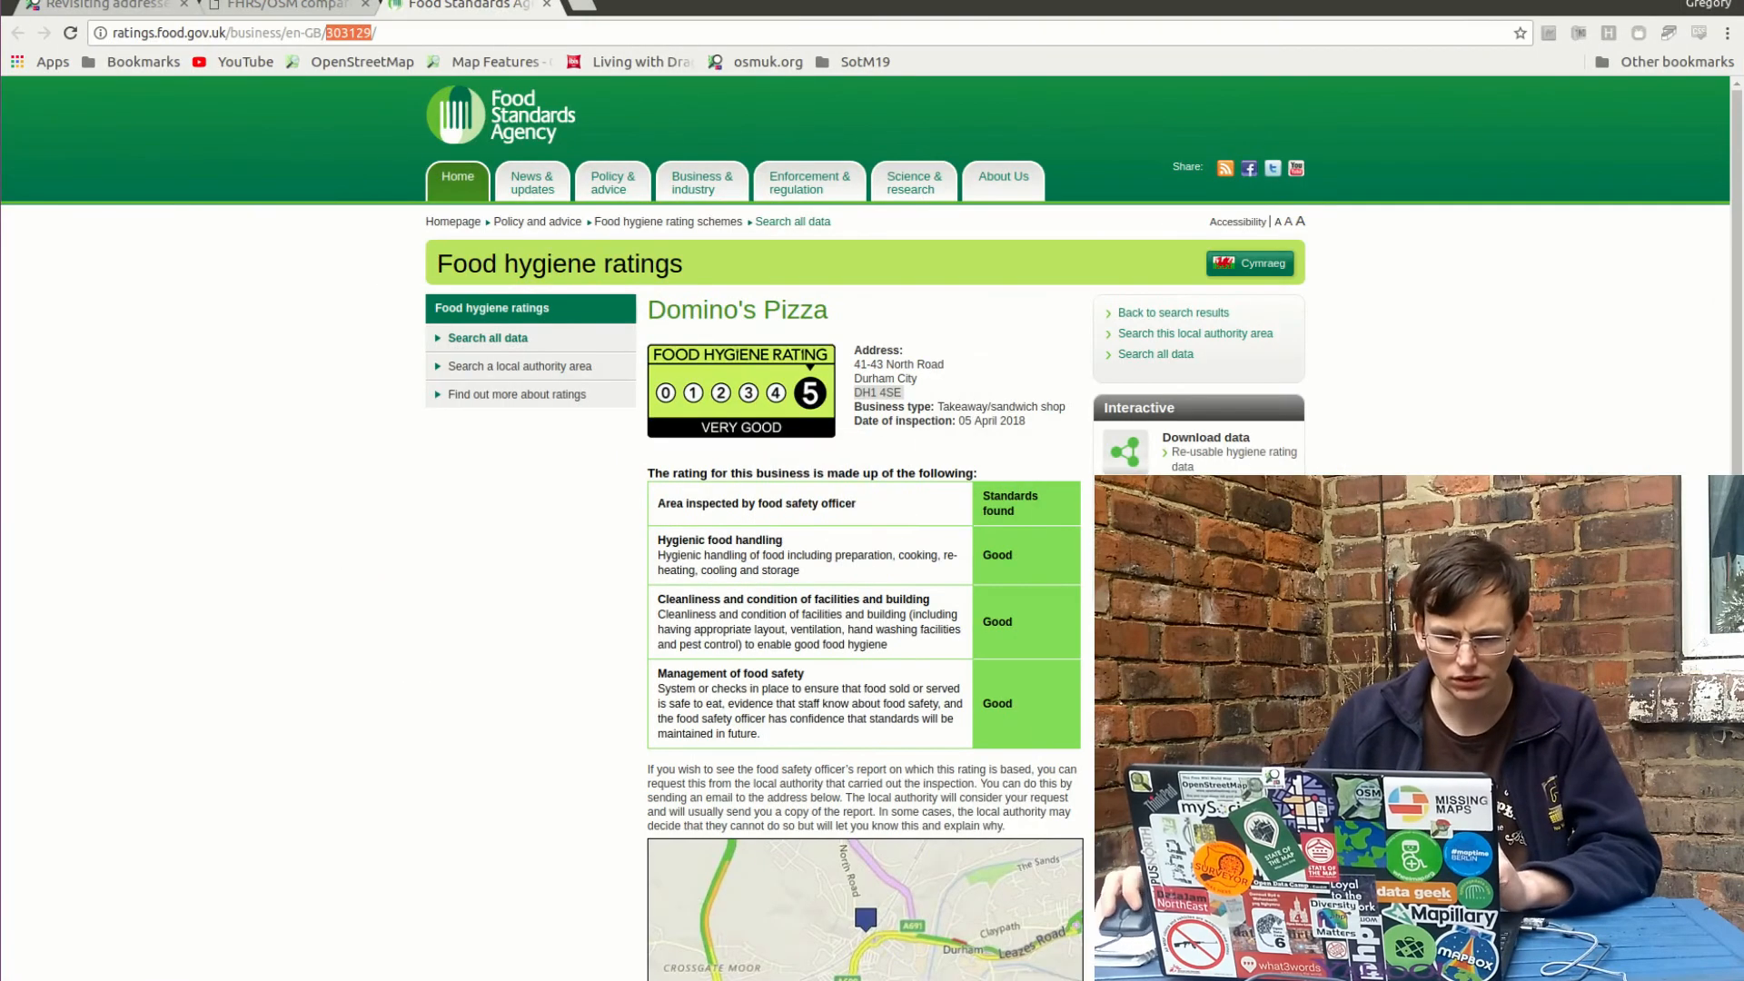
key(ctrl+w)
click(286, 498)
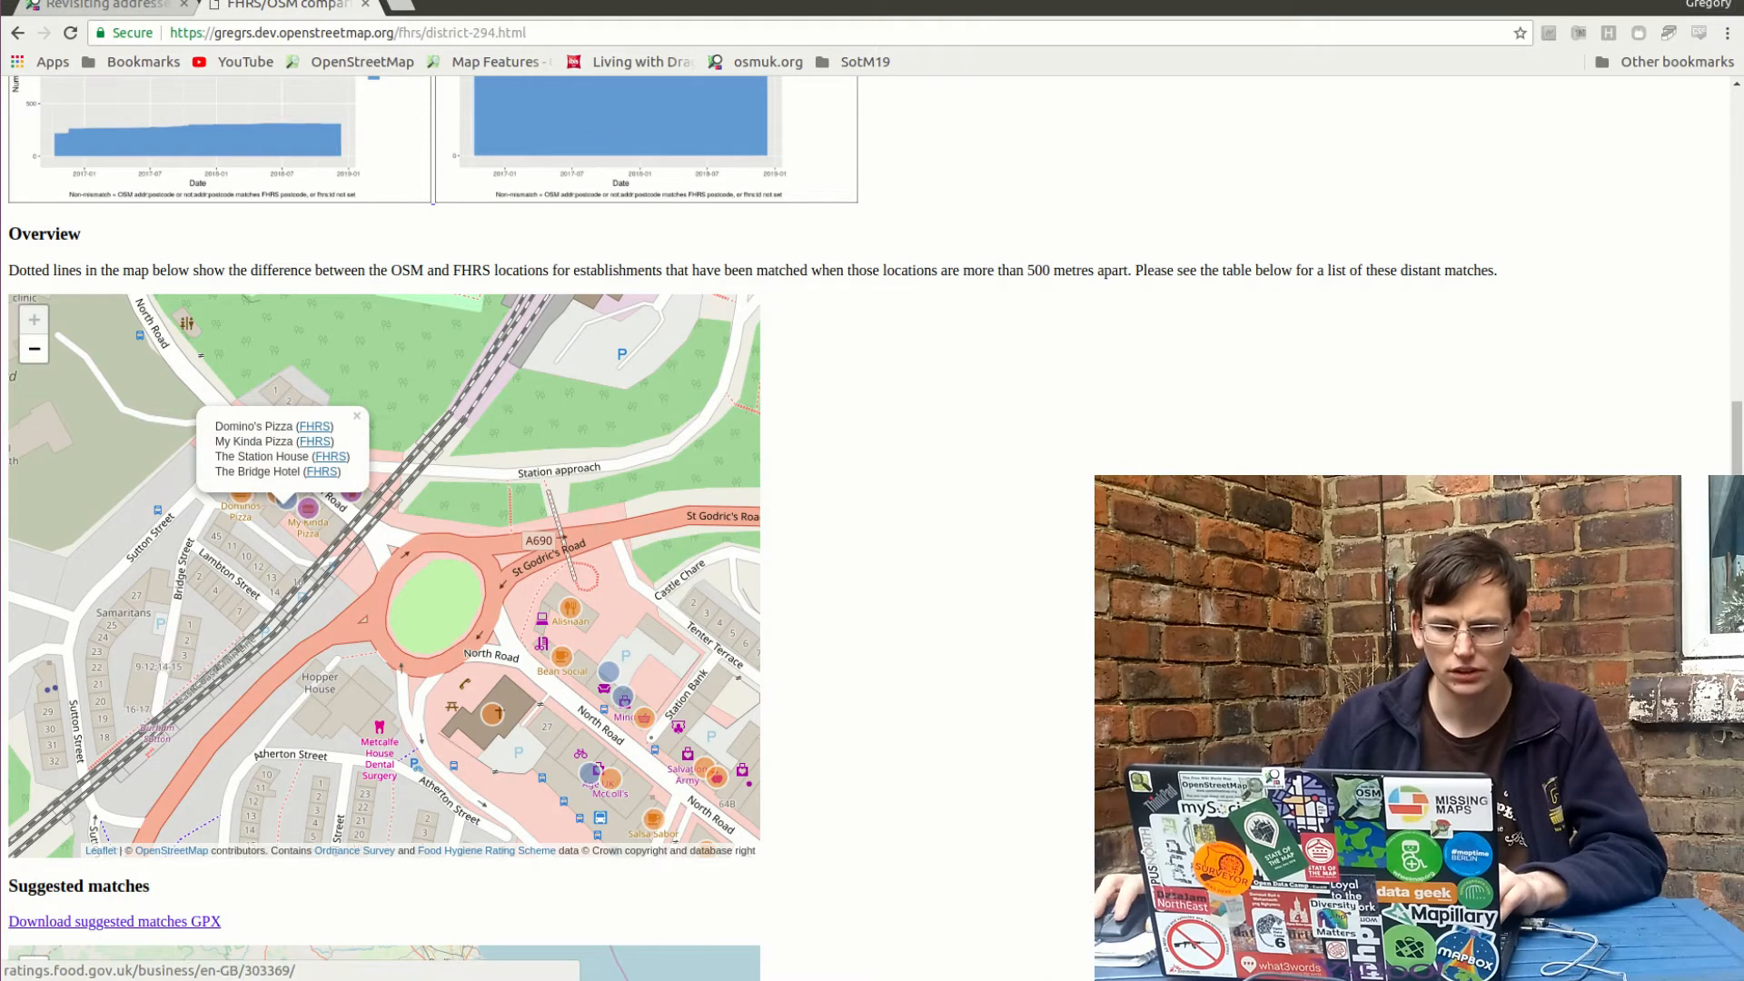
middle_click(323, 472)
key(ctrl+Tab)
key(alt+Tab)
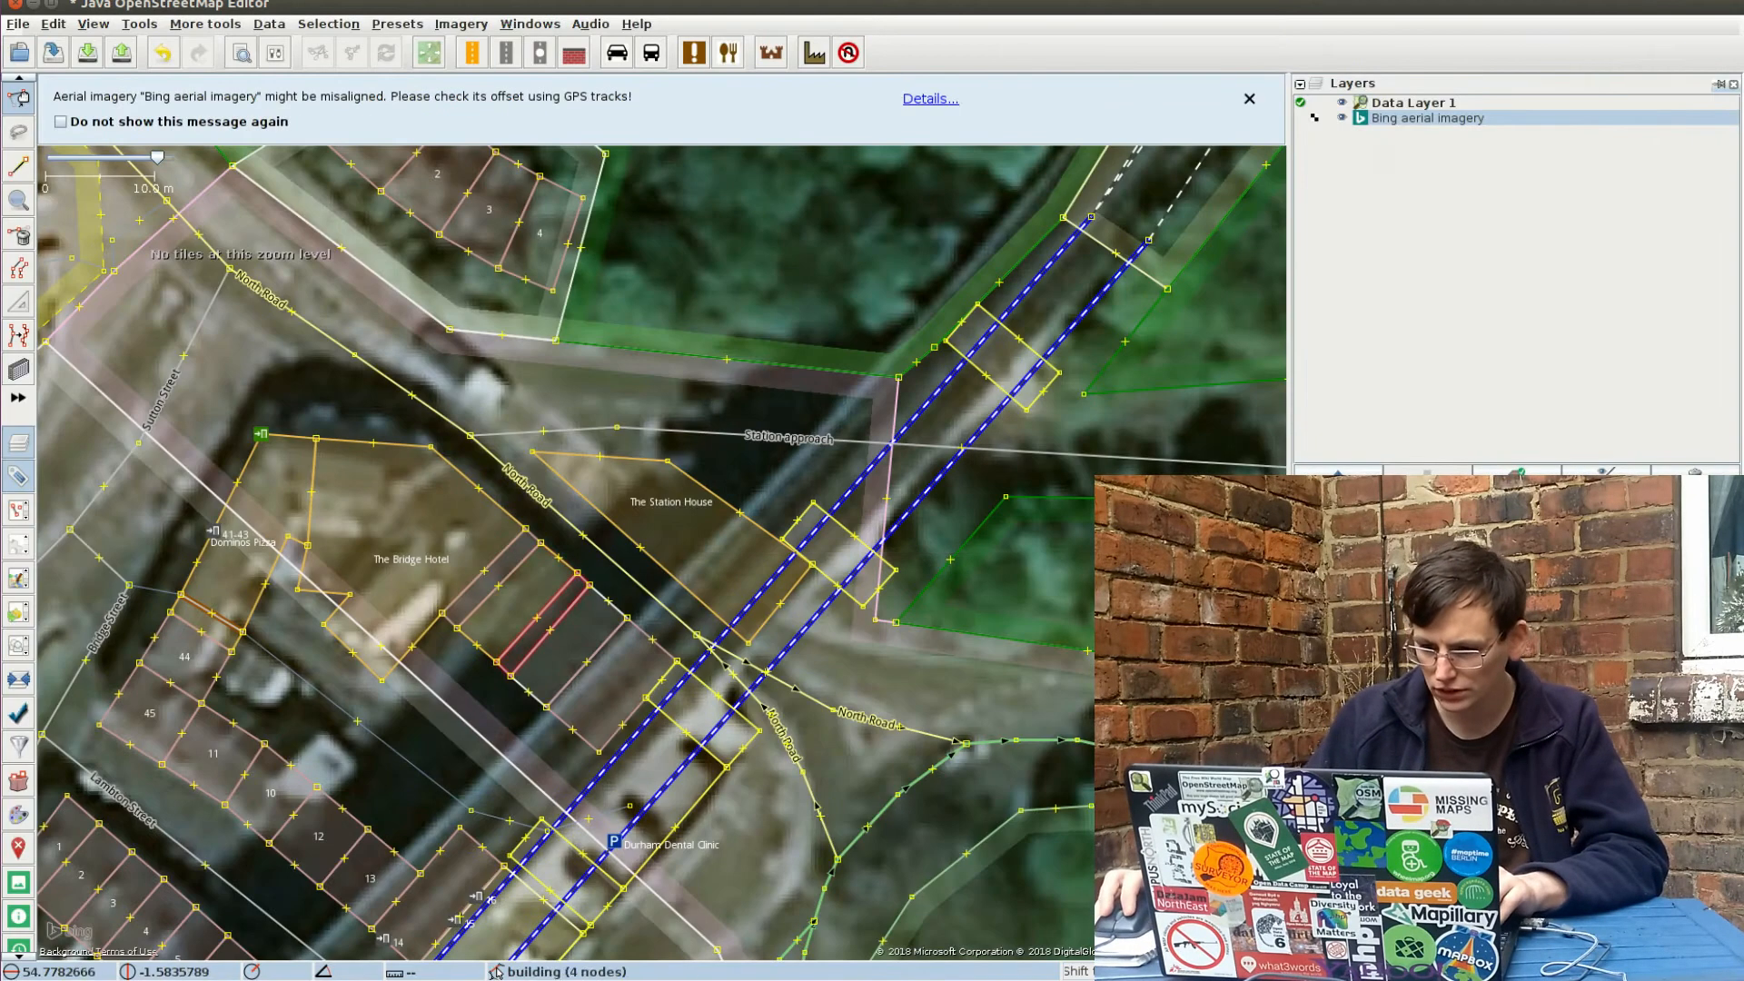
Step: Check the My Kinda Pizza building's address against its rating page and add the tag fhrs:id=303369 to the building
click(516, 601)
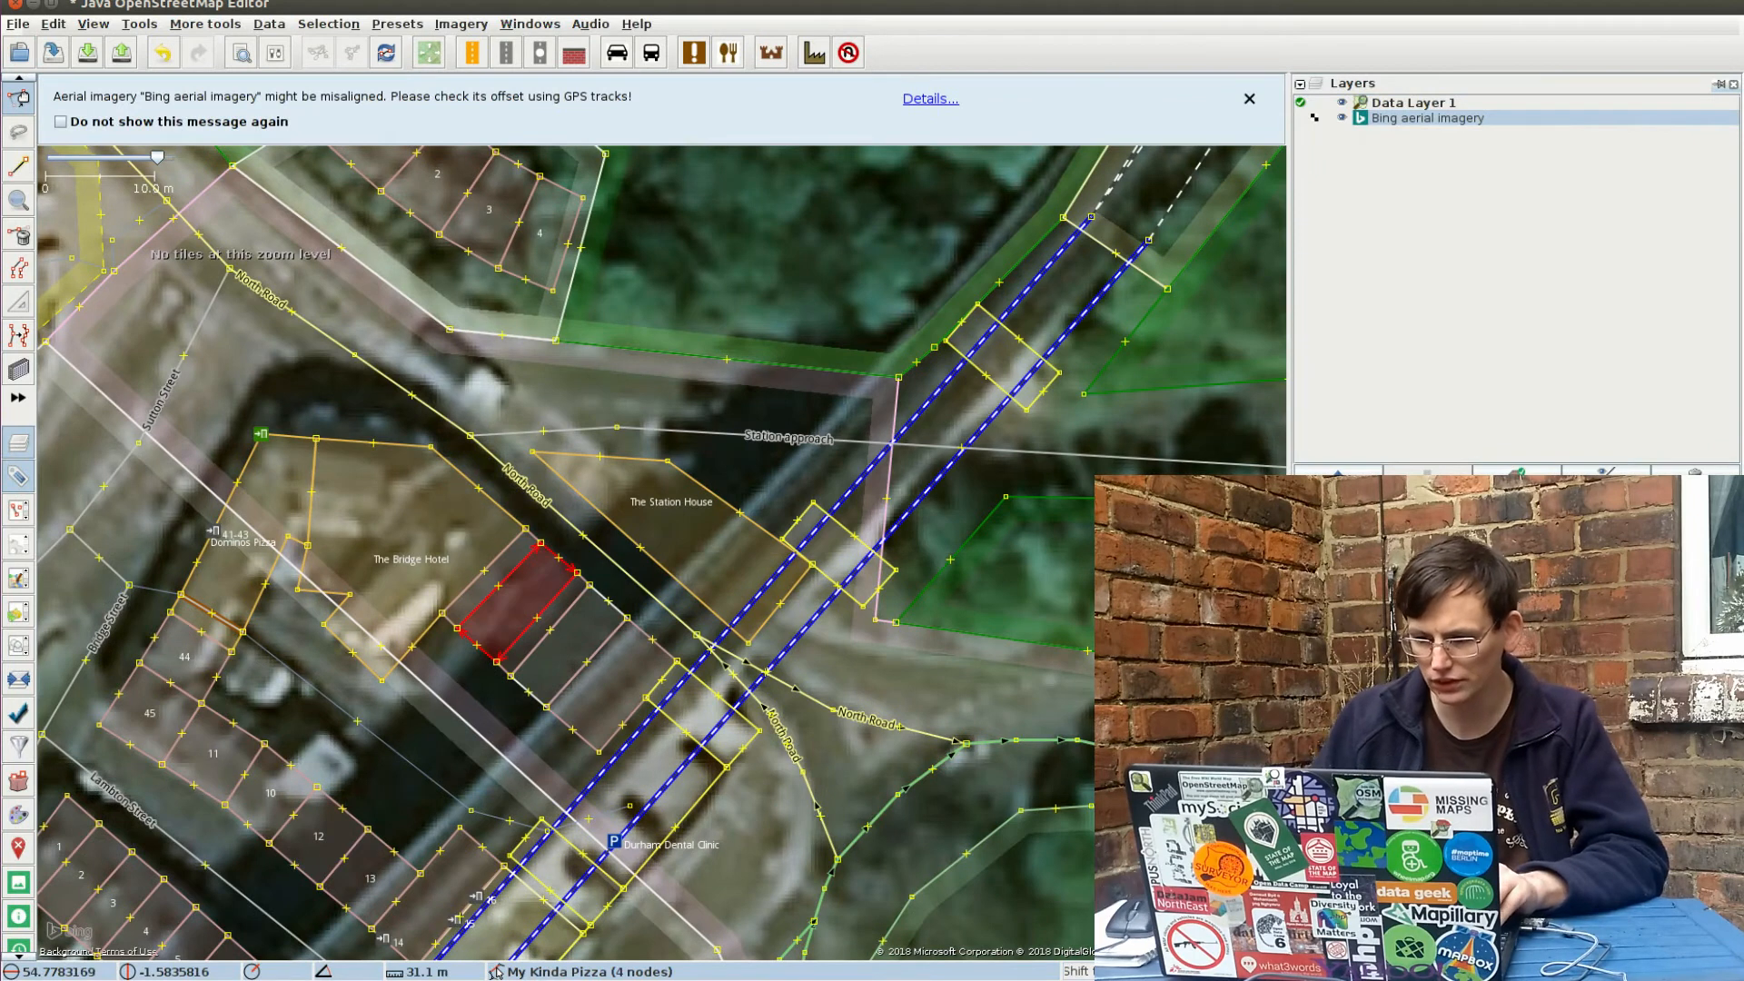
key(alt+Tab)
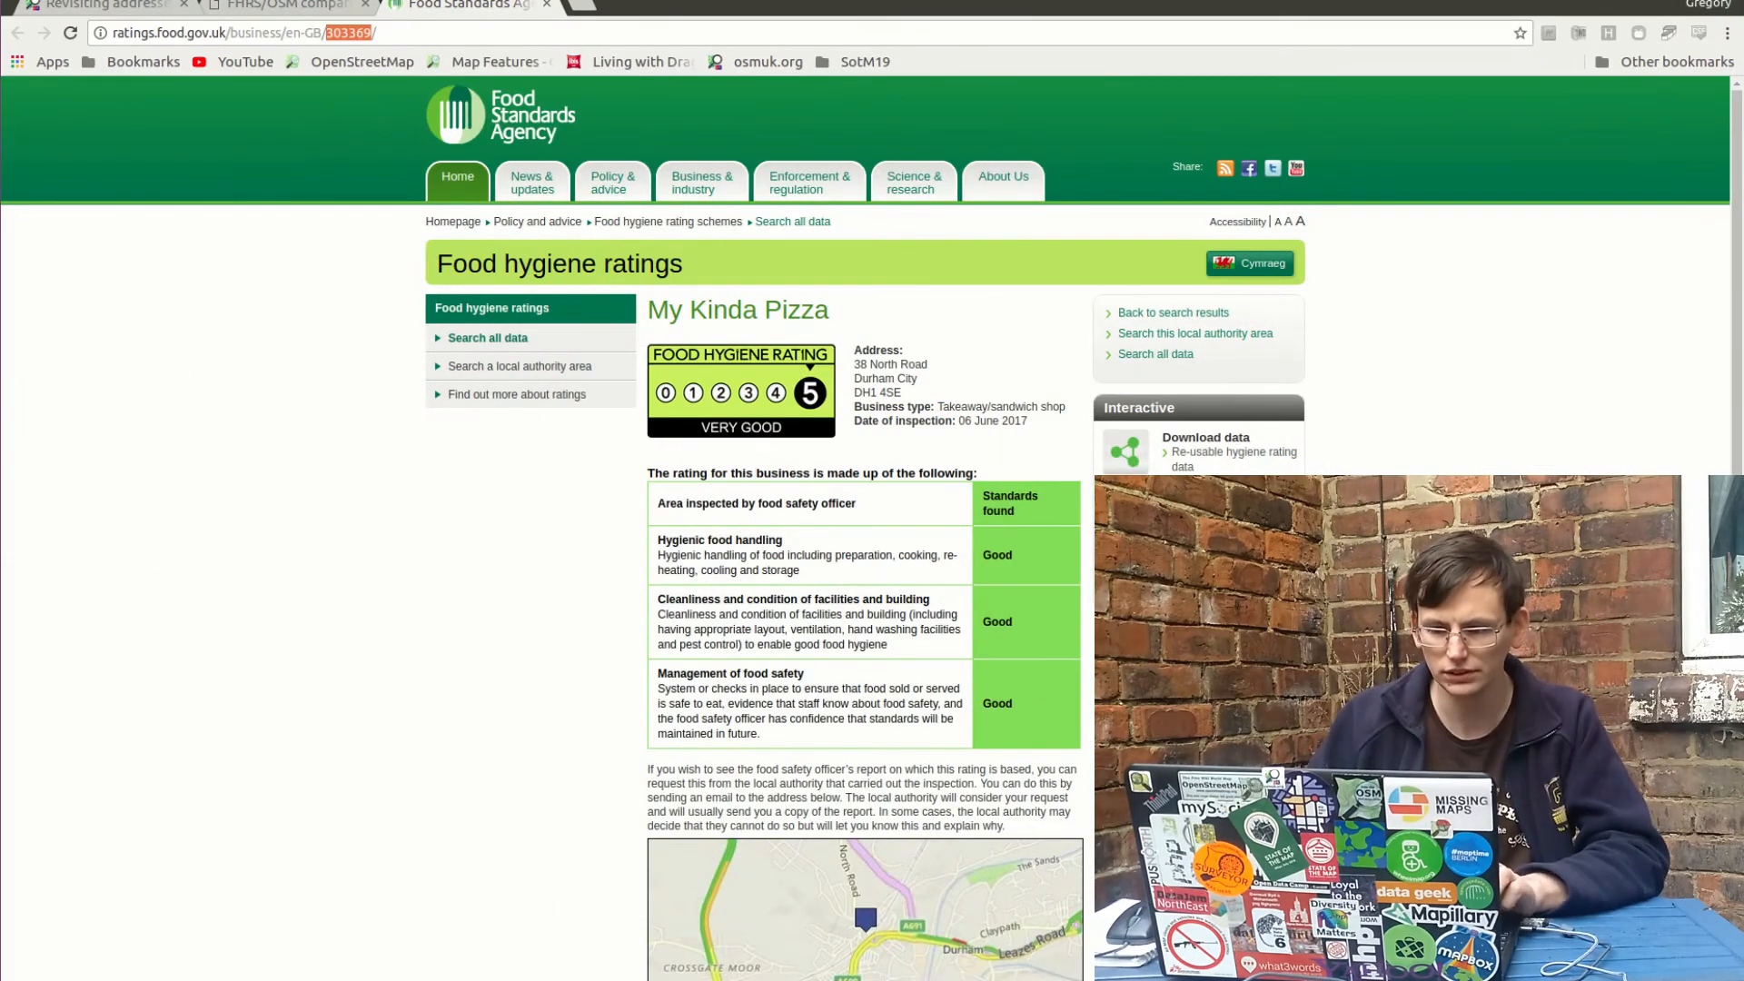
key(alt+Tab)
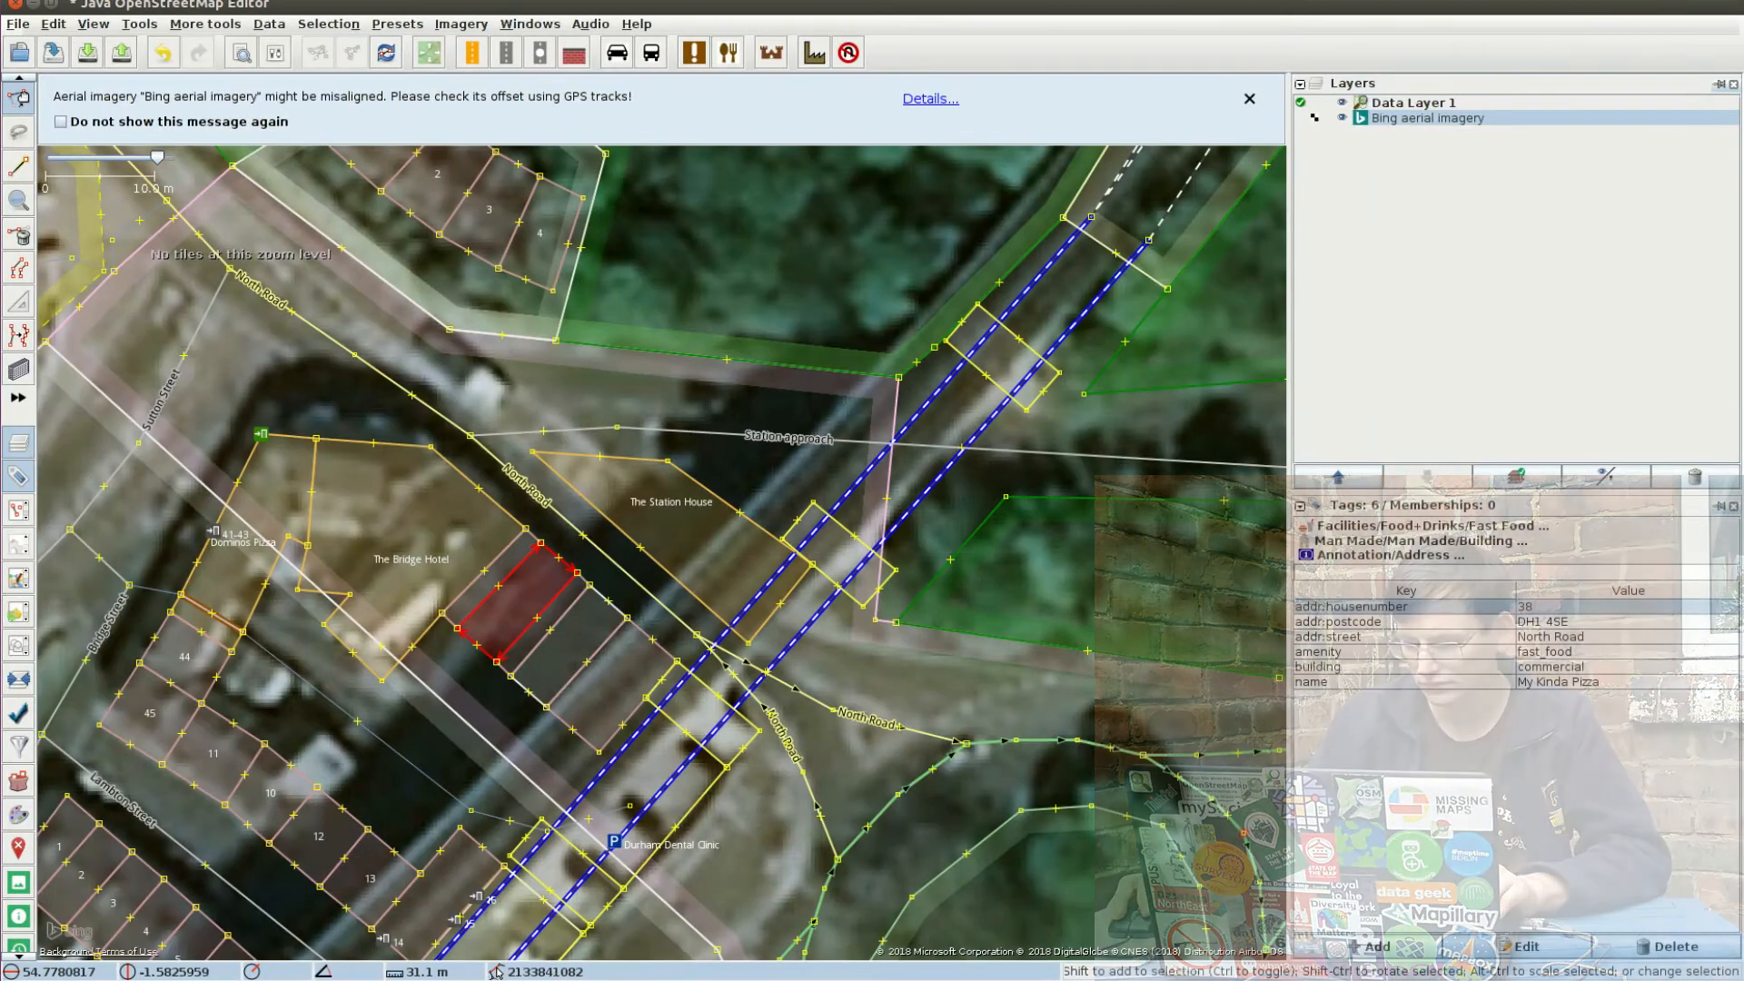
key(alt+a)
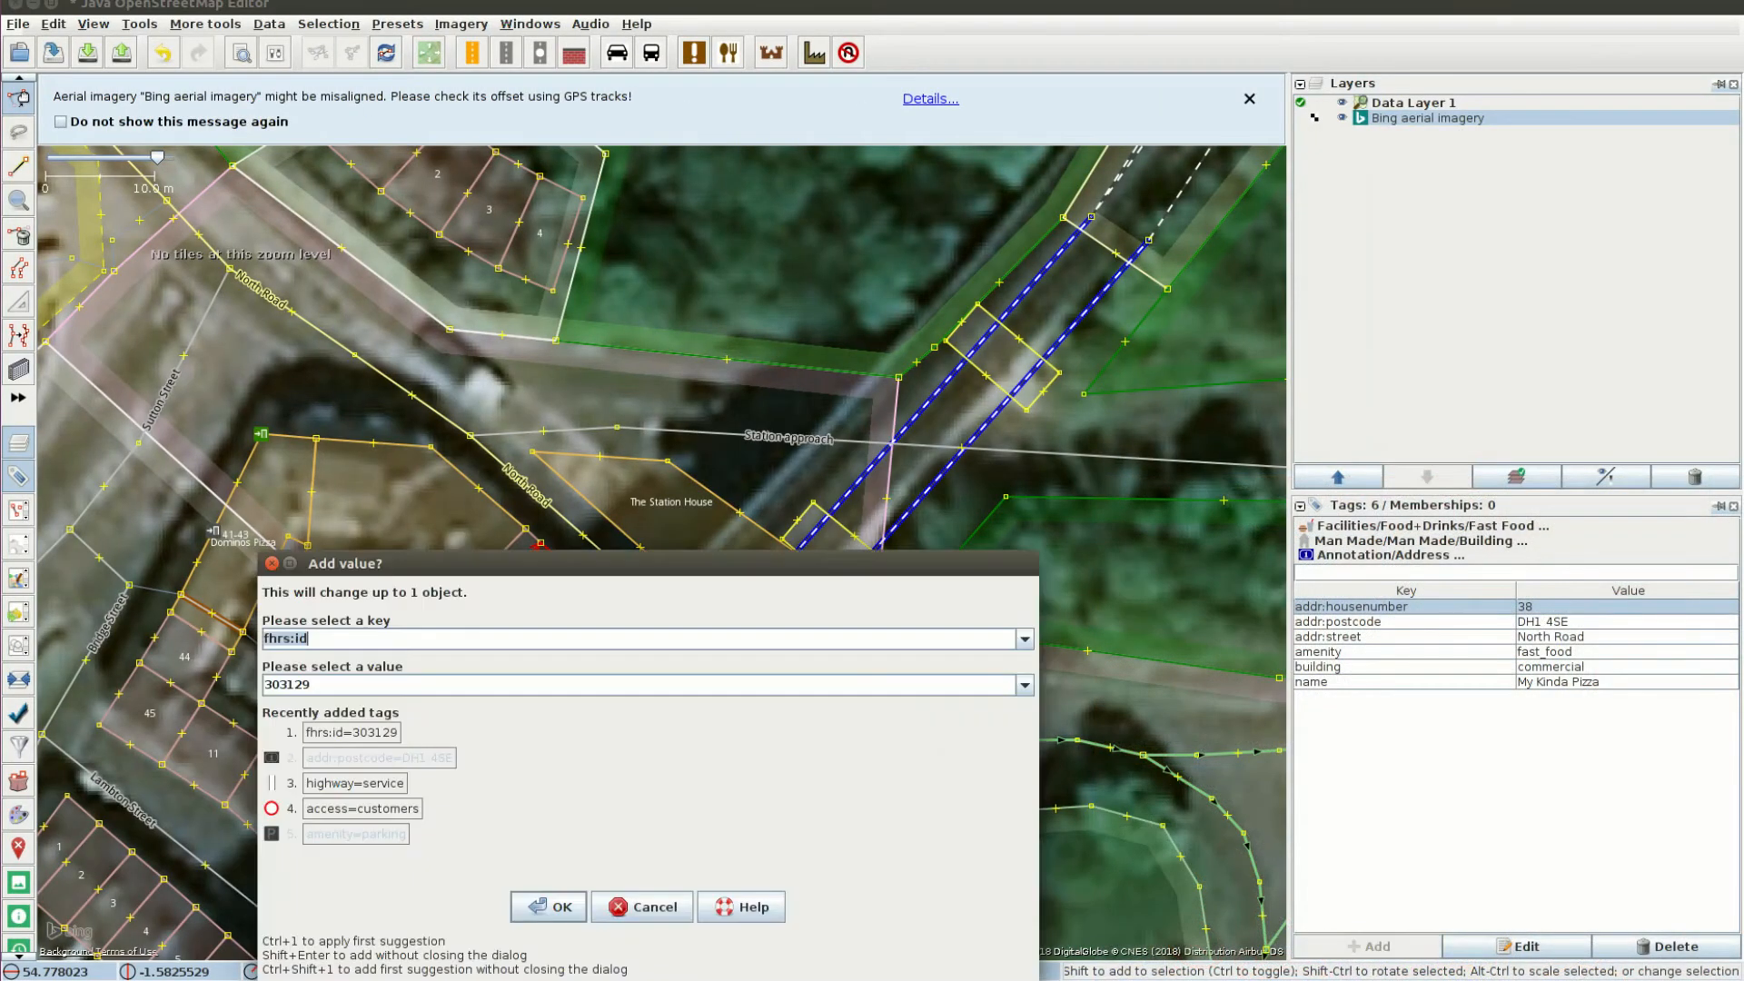
key(Tab)
text(303369)
key(Return)
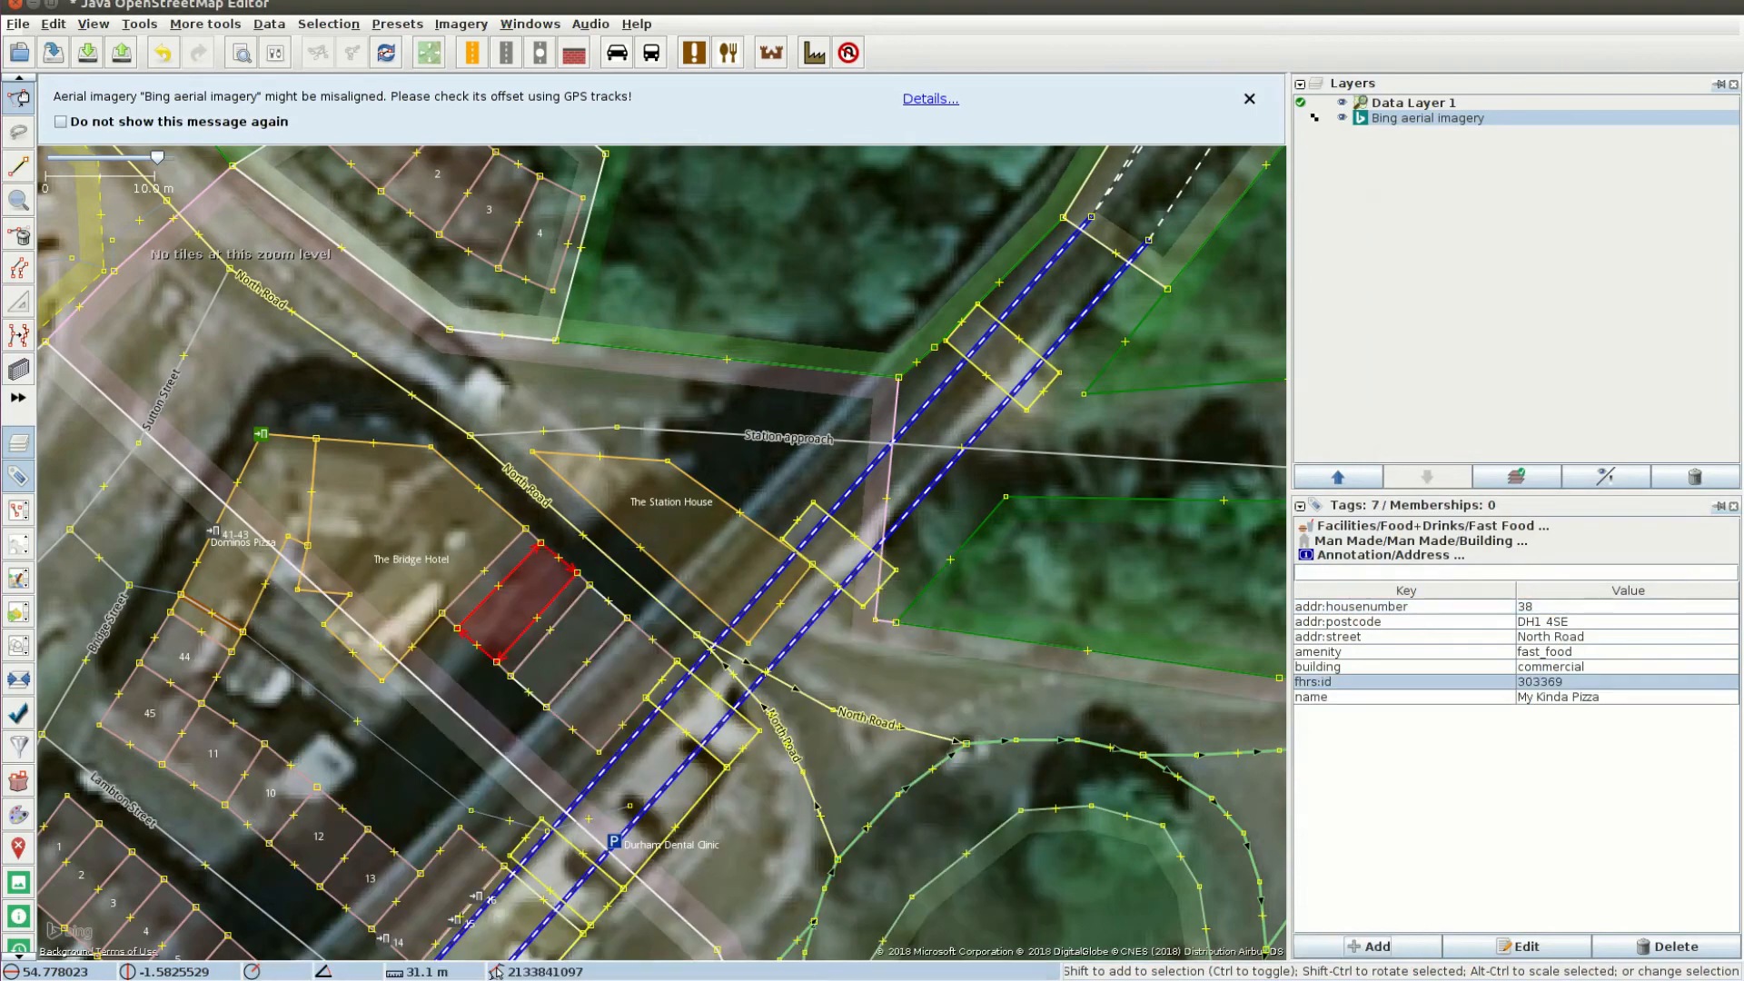
Step: Open The Station House's food hygiene rating page in place of My Kinda Pizza's and copy the establishment ID 842659 from its web address
key(alt+Tab)
key(ctrl+w)
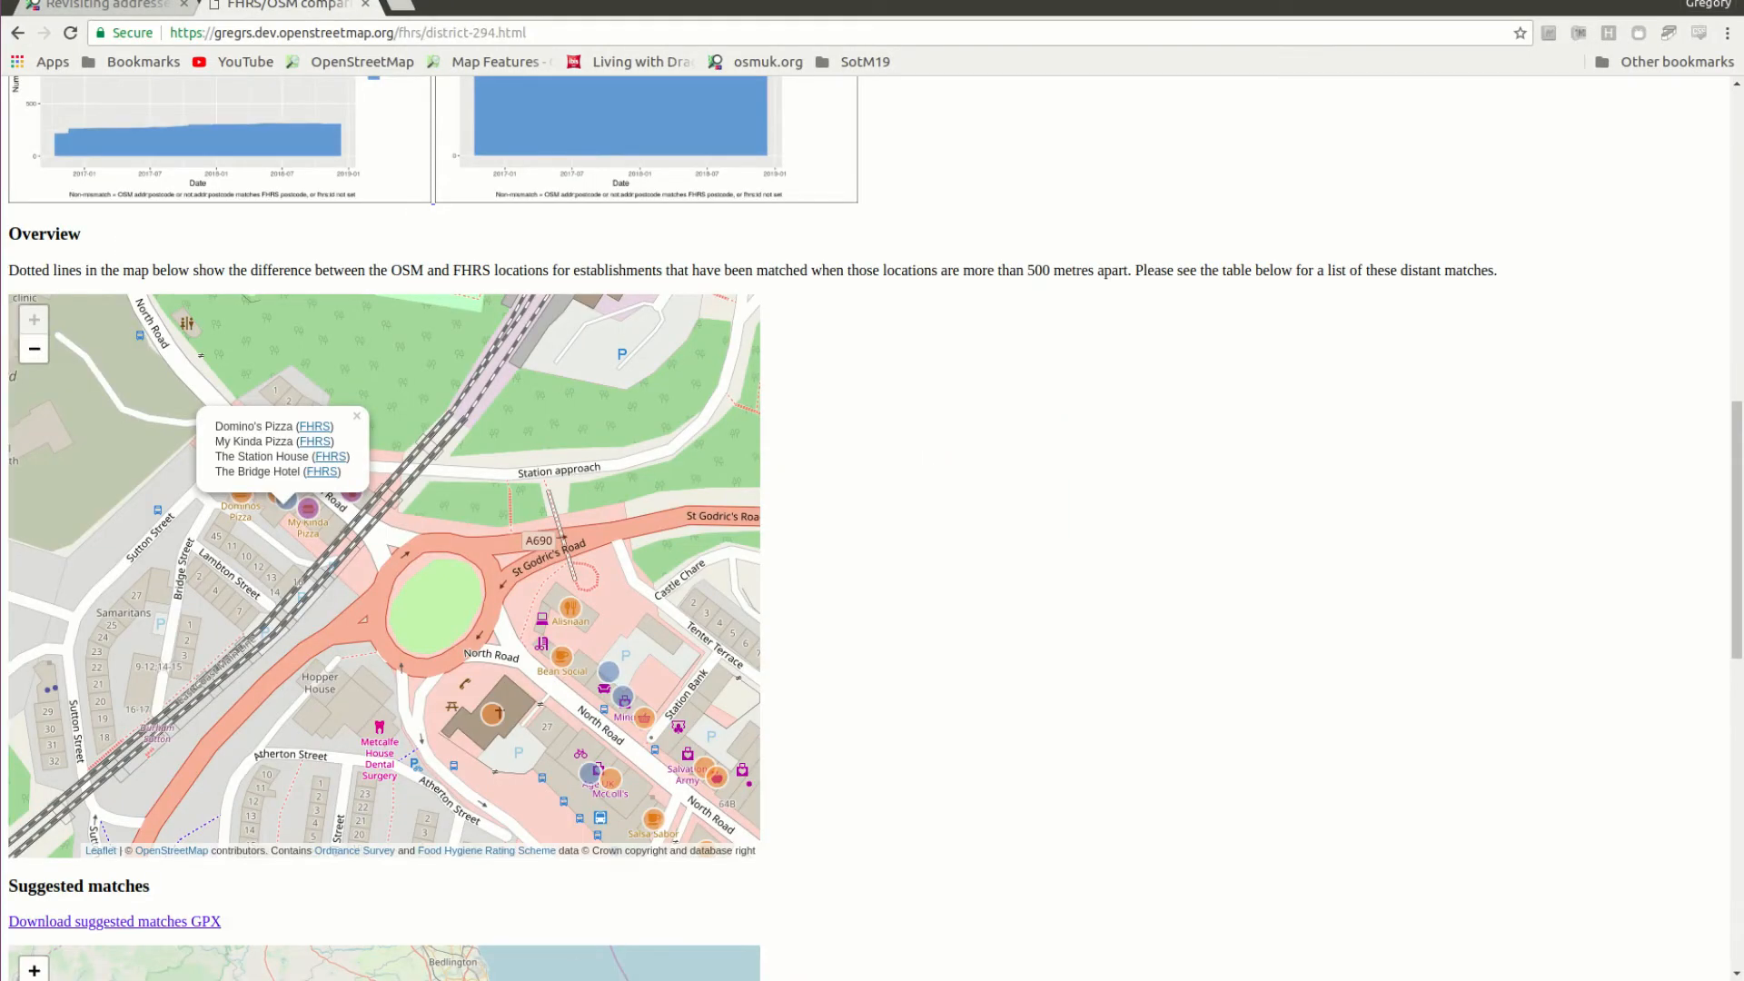
middle_click(329, 457)
key(ctrl+Tab)
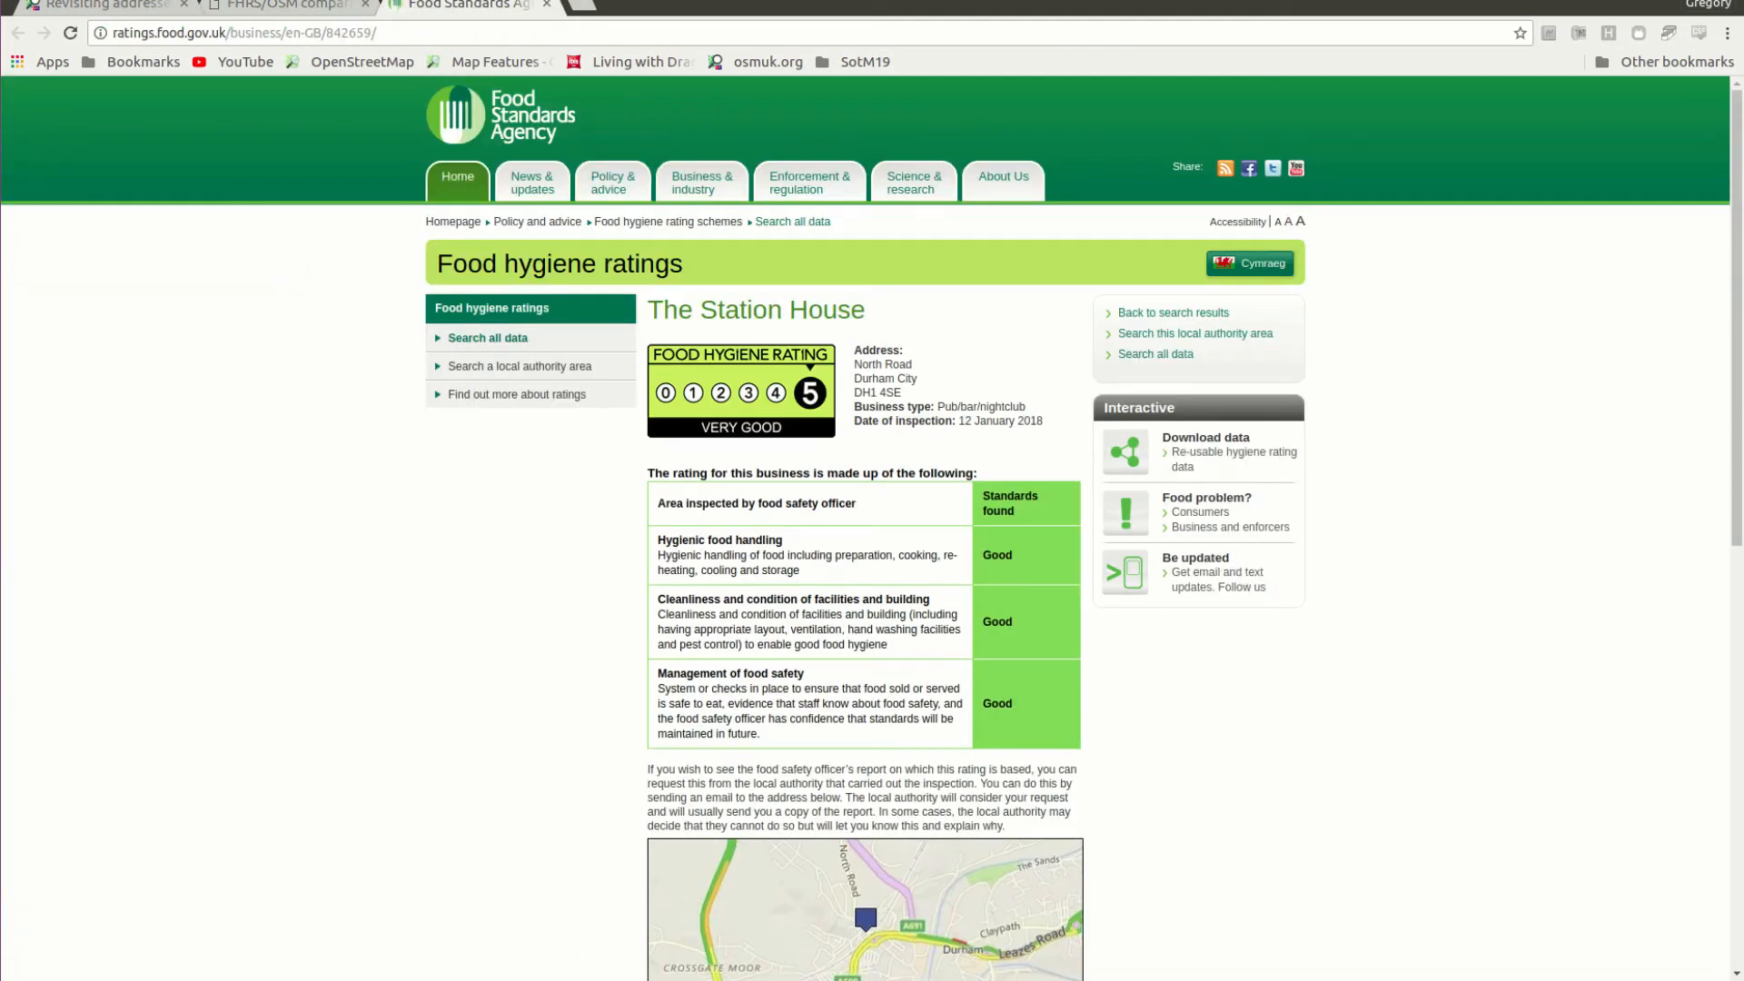
double_click(349, 33)
key(ctrl+c)
key(alt+Tab)
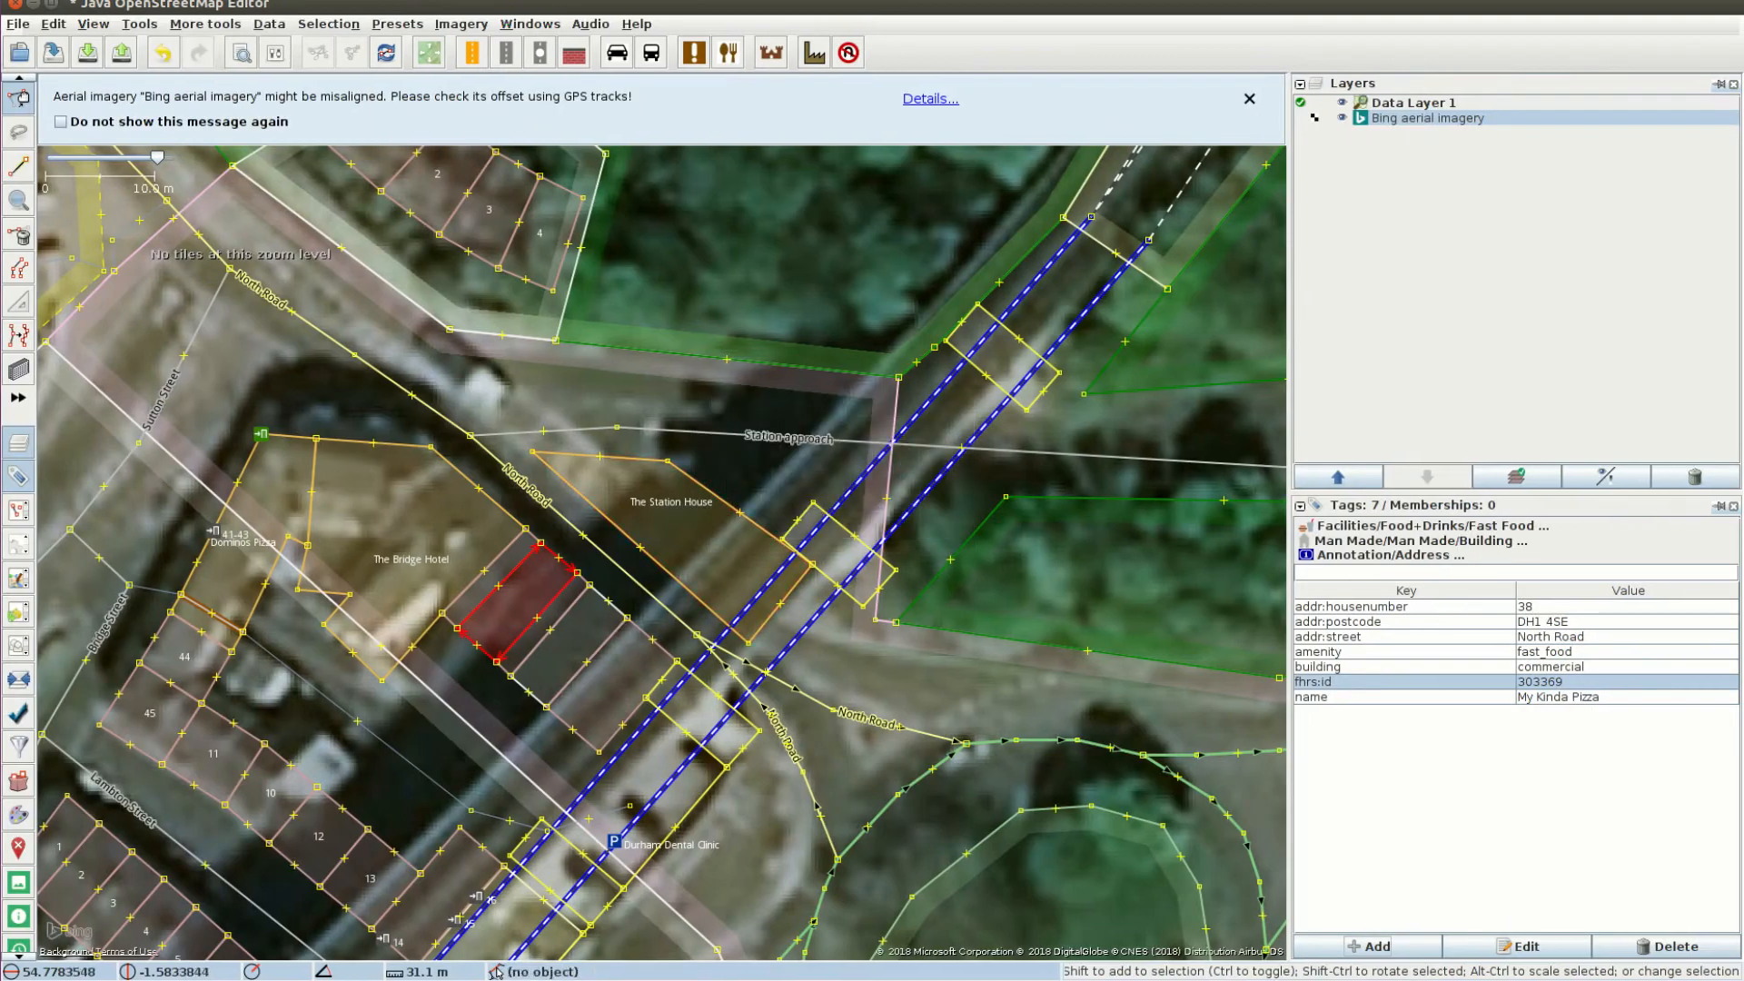
Step: Add the tag fhrs:id=842659 to The Station House building and select its opening_hours tag
click(600, 459)
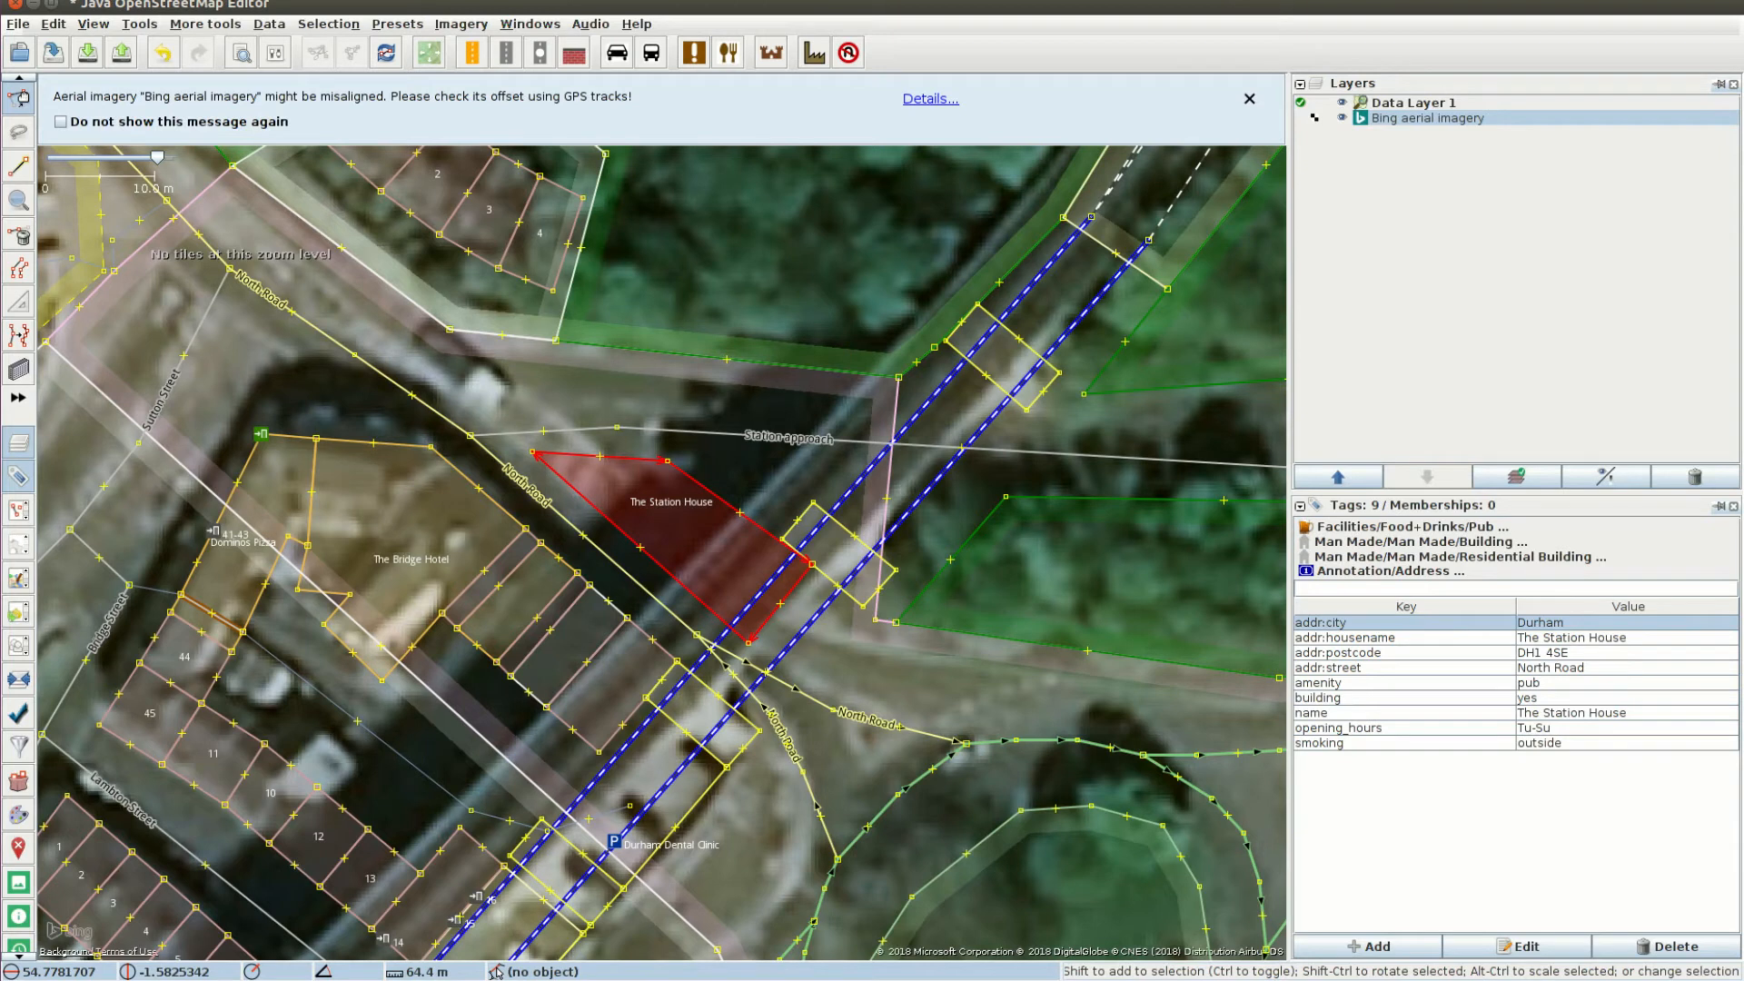
key(alt+a)
key(Tab)
key(ctrl+v)
key(Return)
key(Down)
key(Down)
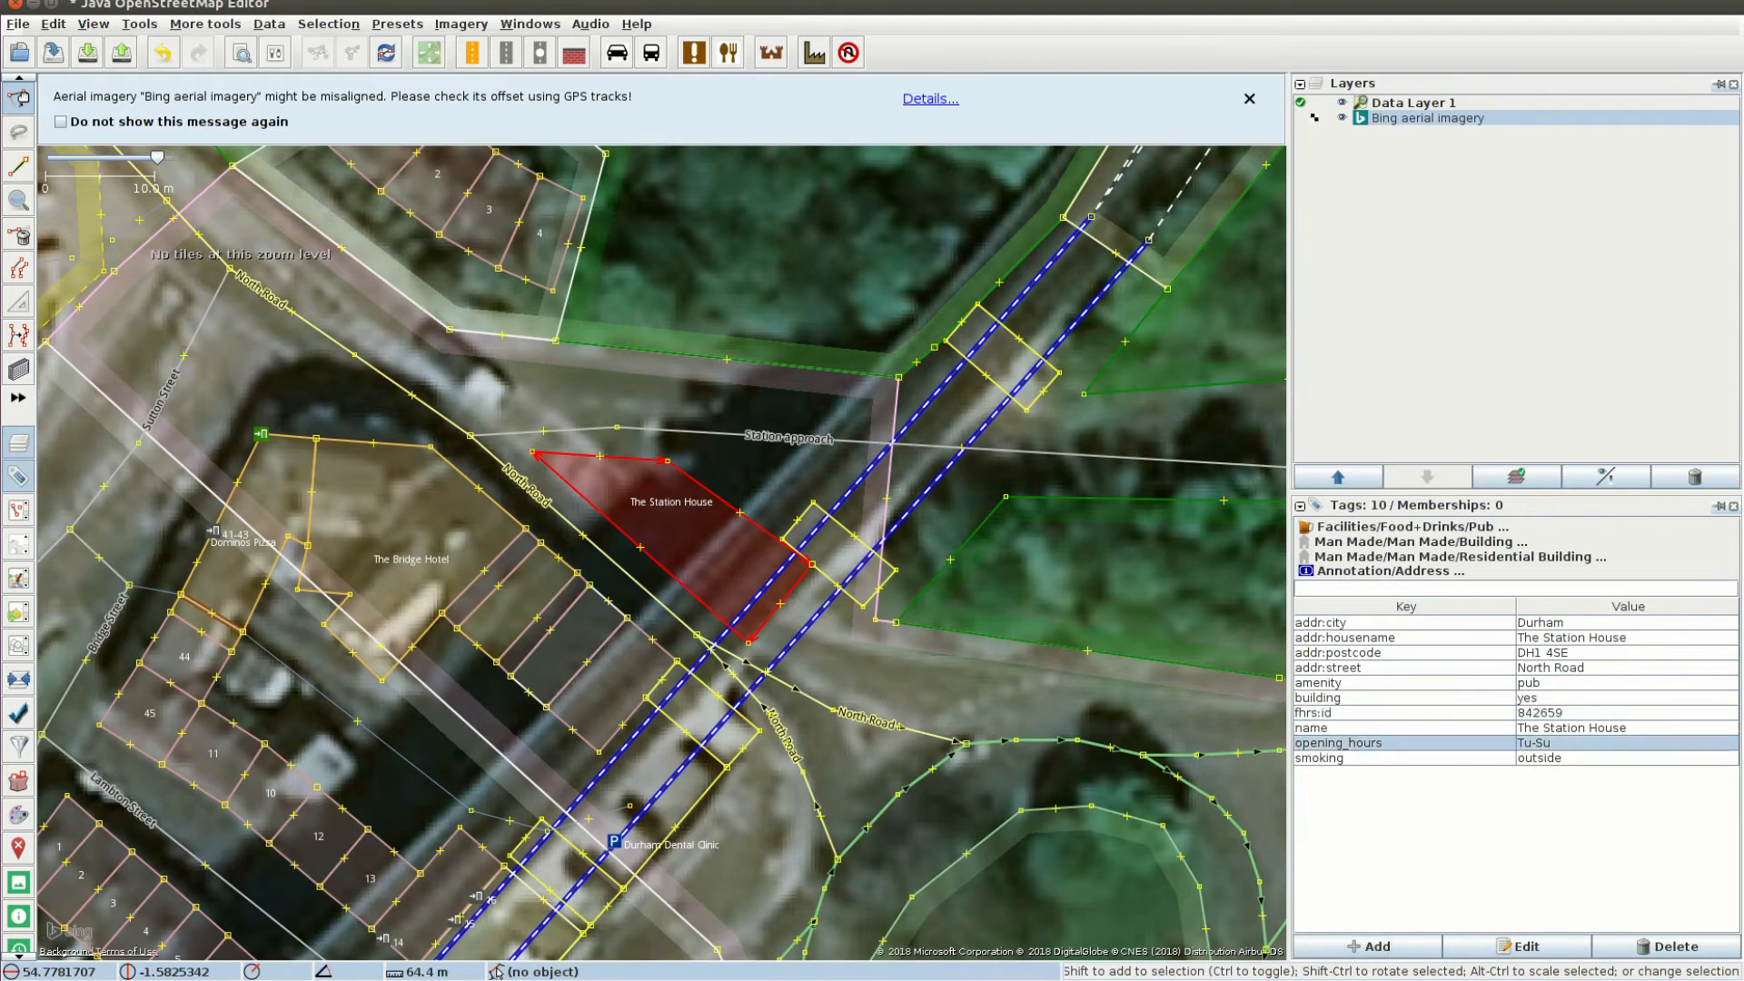
Step: Change the opening_hours tag of The Station House building to Mo-Su
key(Return)
key(Left)
key(Left)
key(Left)
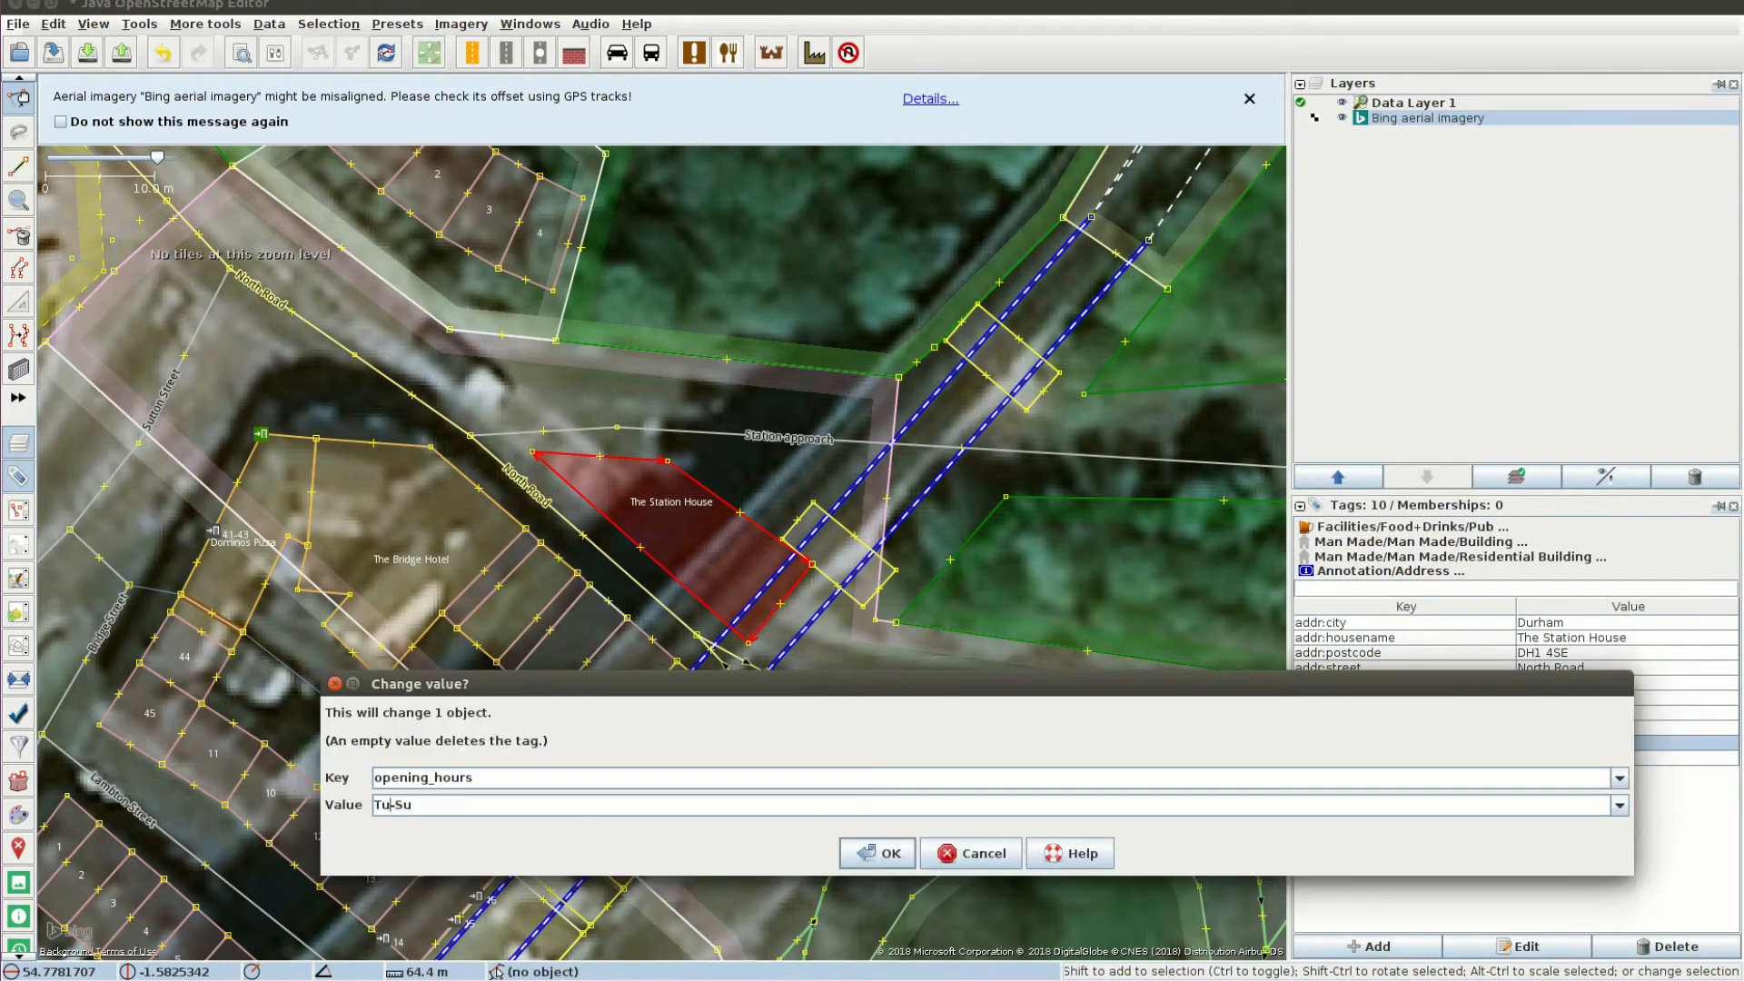
key(BackSpace)
key(BackSpace)
text(Mo)
key(Return)
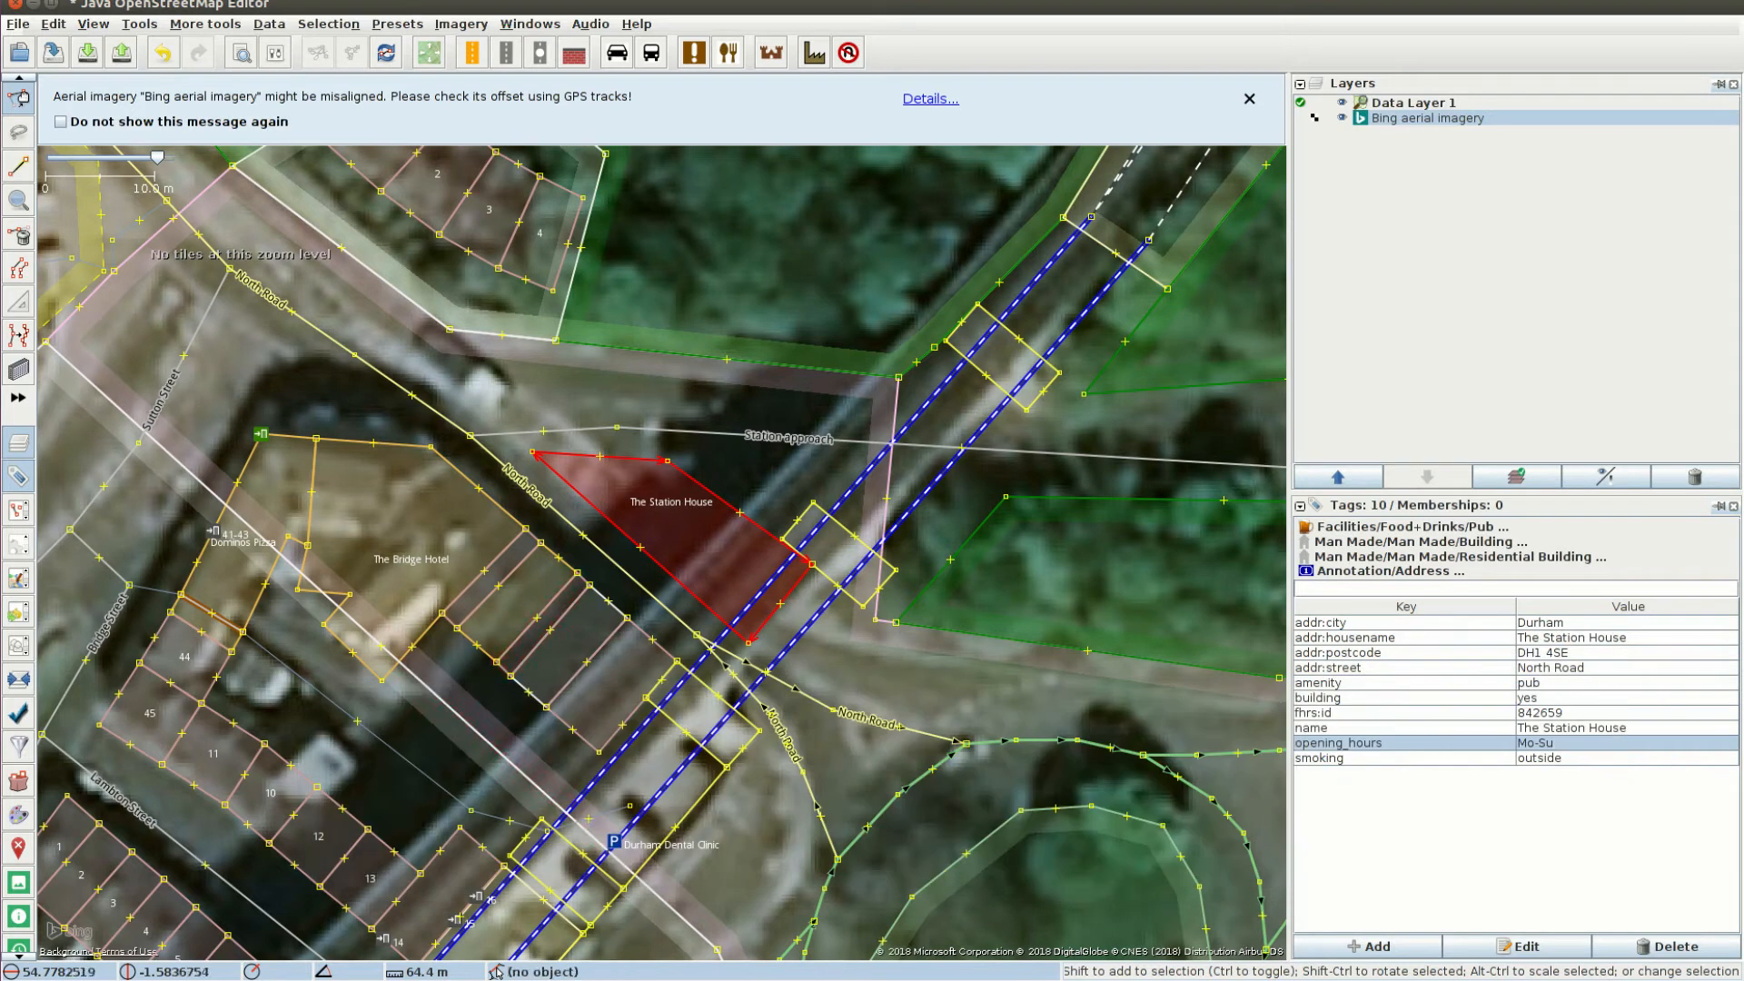
Step: Switch to the browser and open The Bridge Hotel's food hygiene rating page from the Overview map in place of The Station House's
key(ctrl+alt+Left)
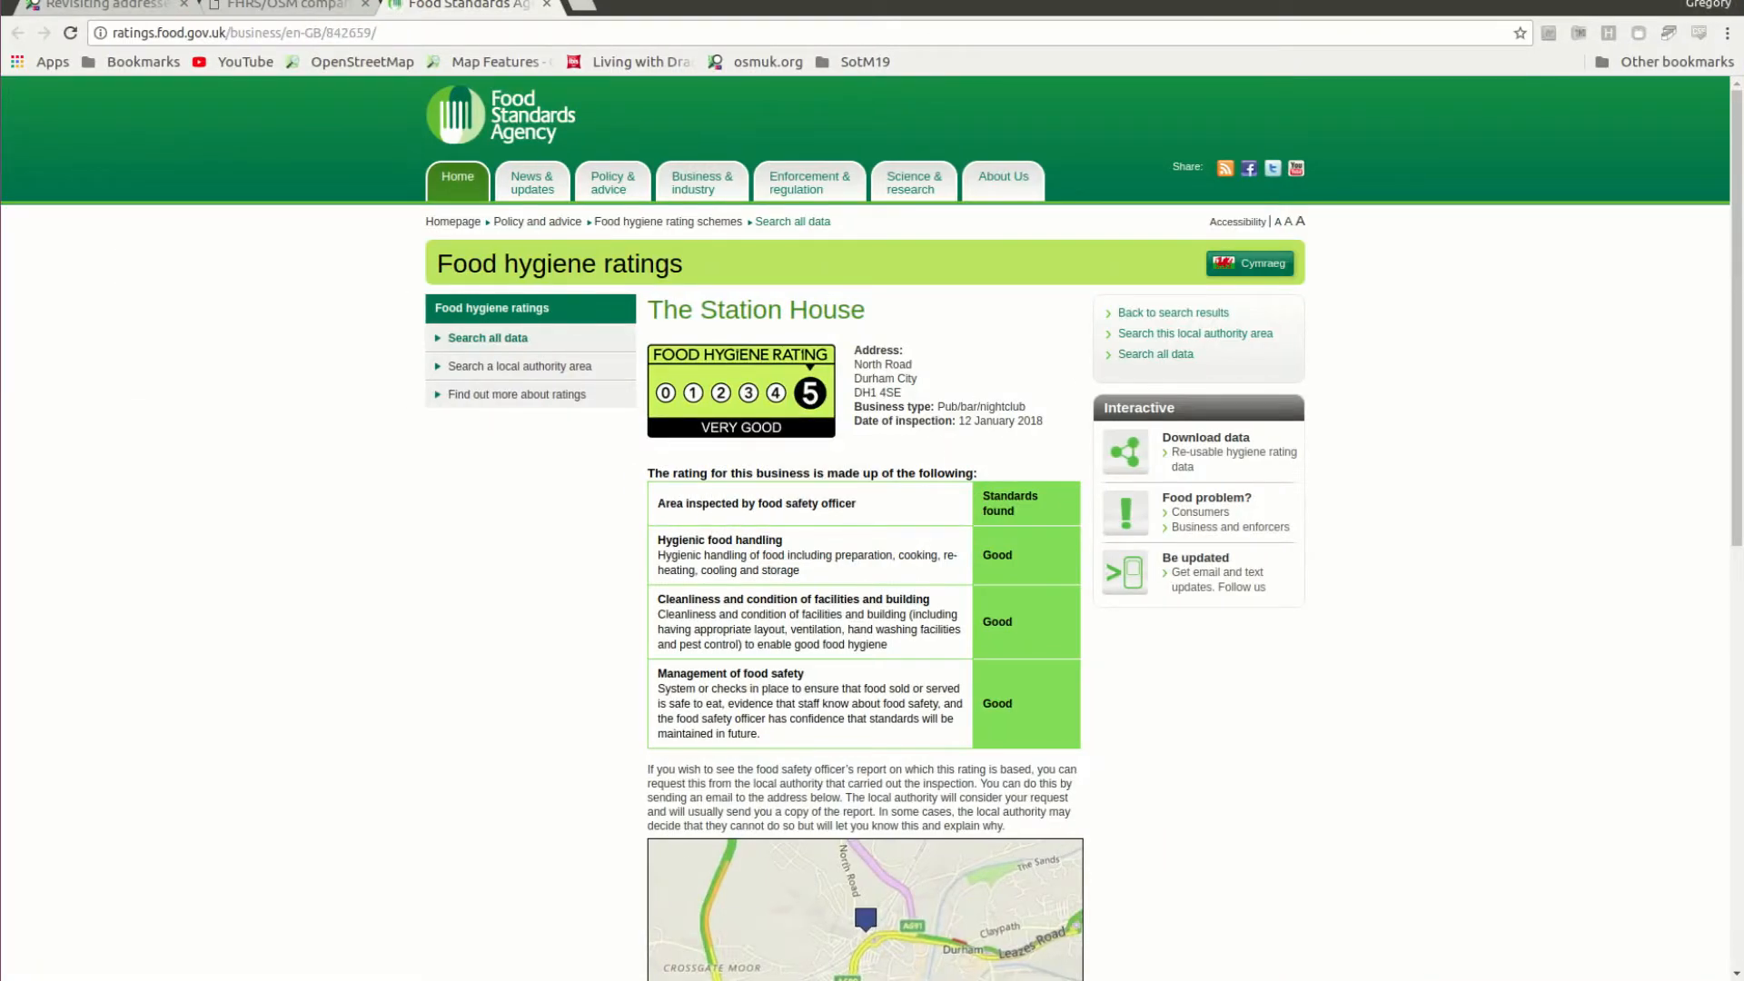
key(ctrl+alt+Right)
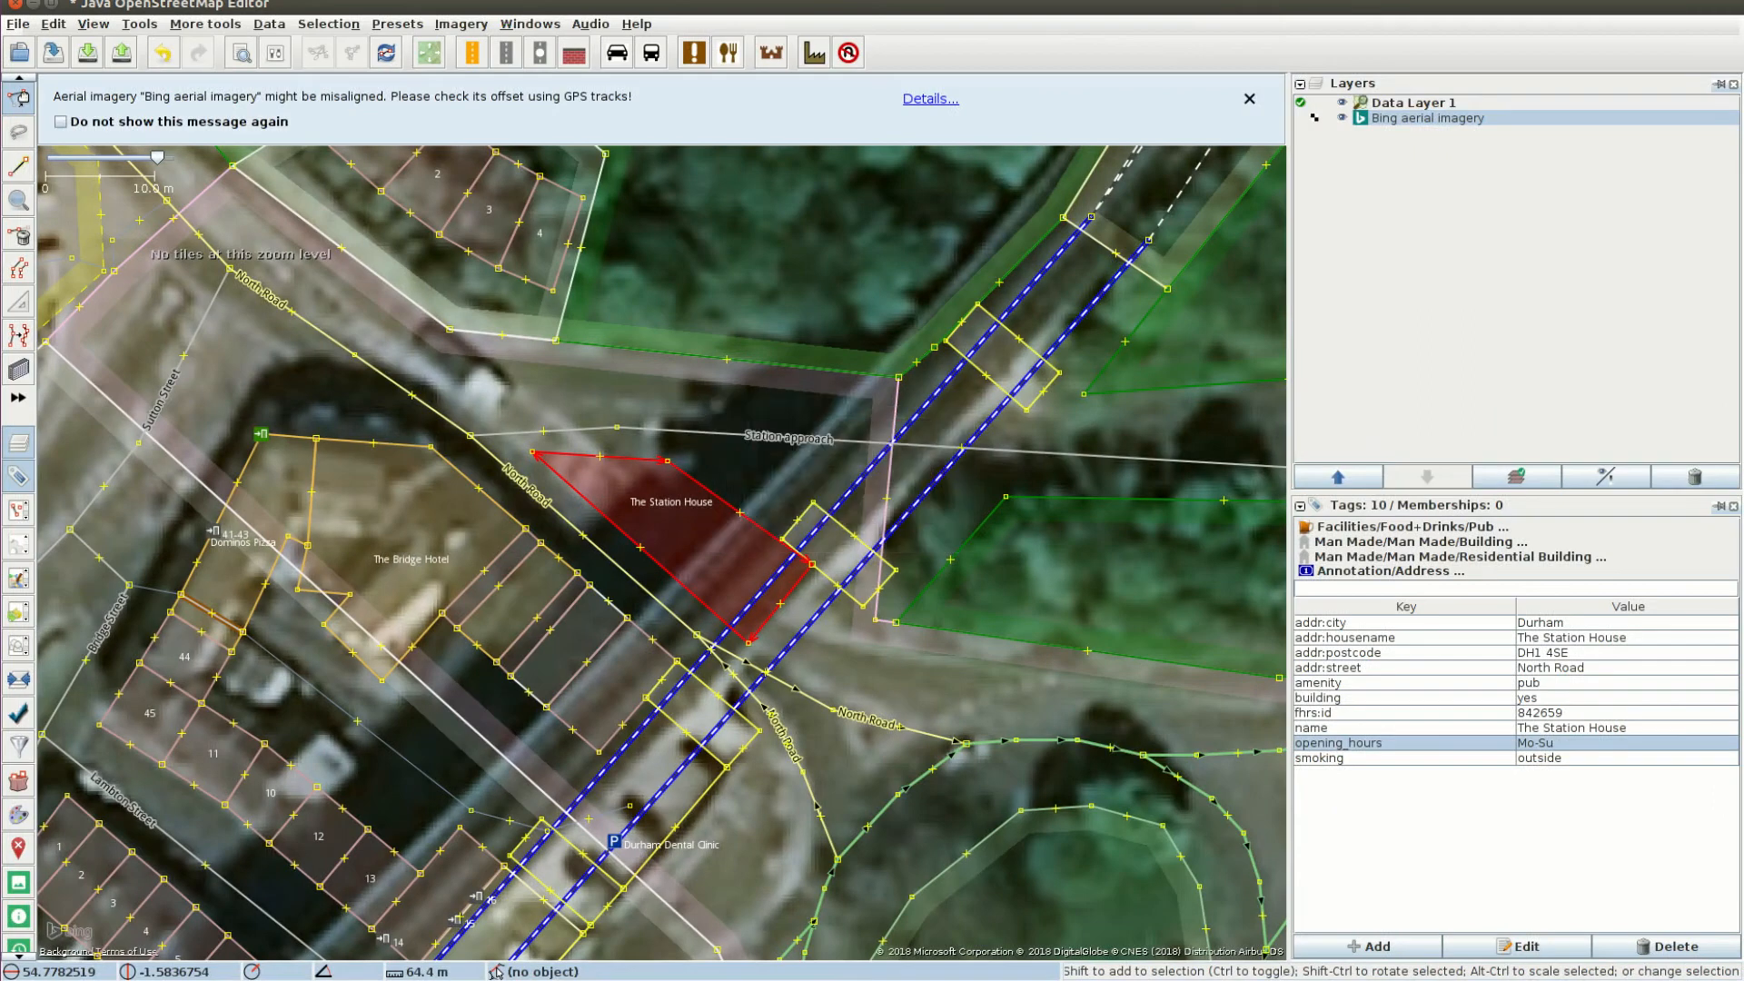
key(ctrl+alt+Left)
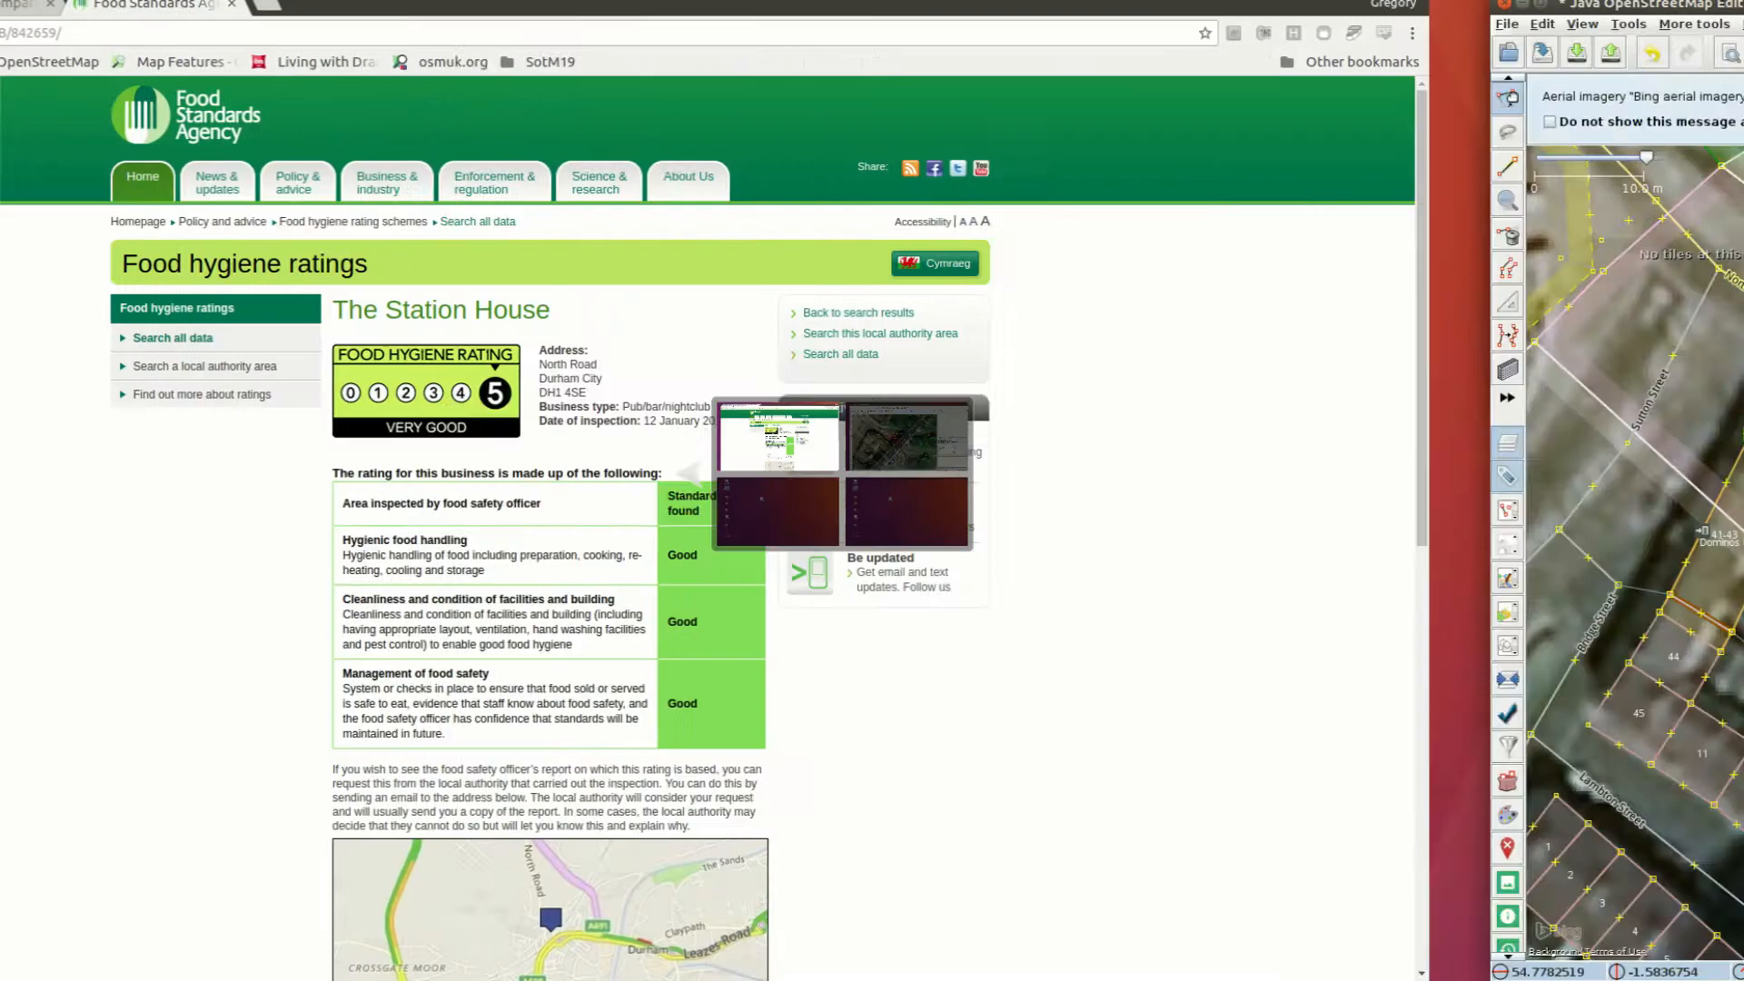
key(ctrl+w)
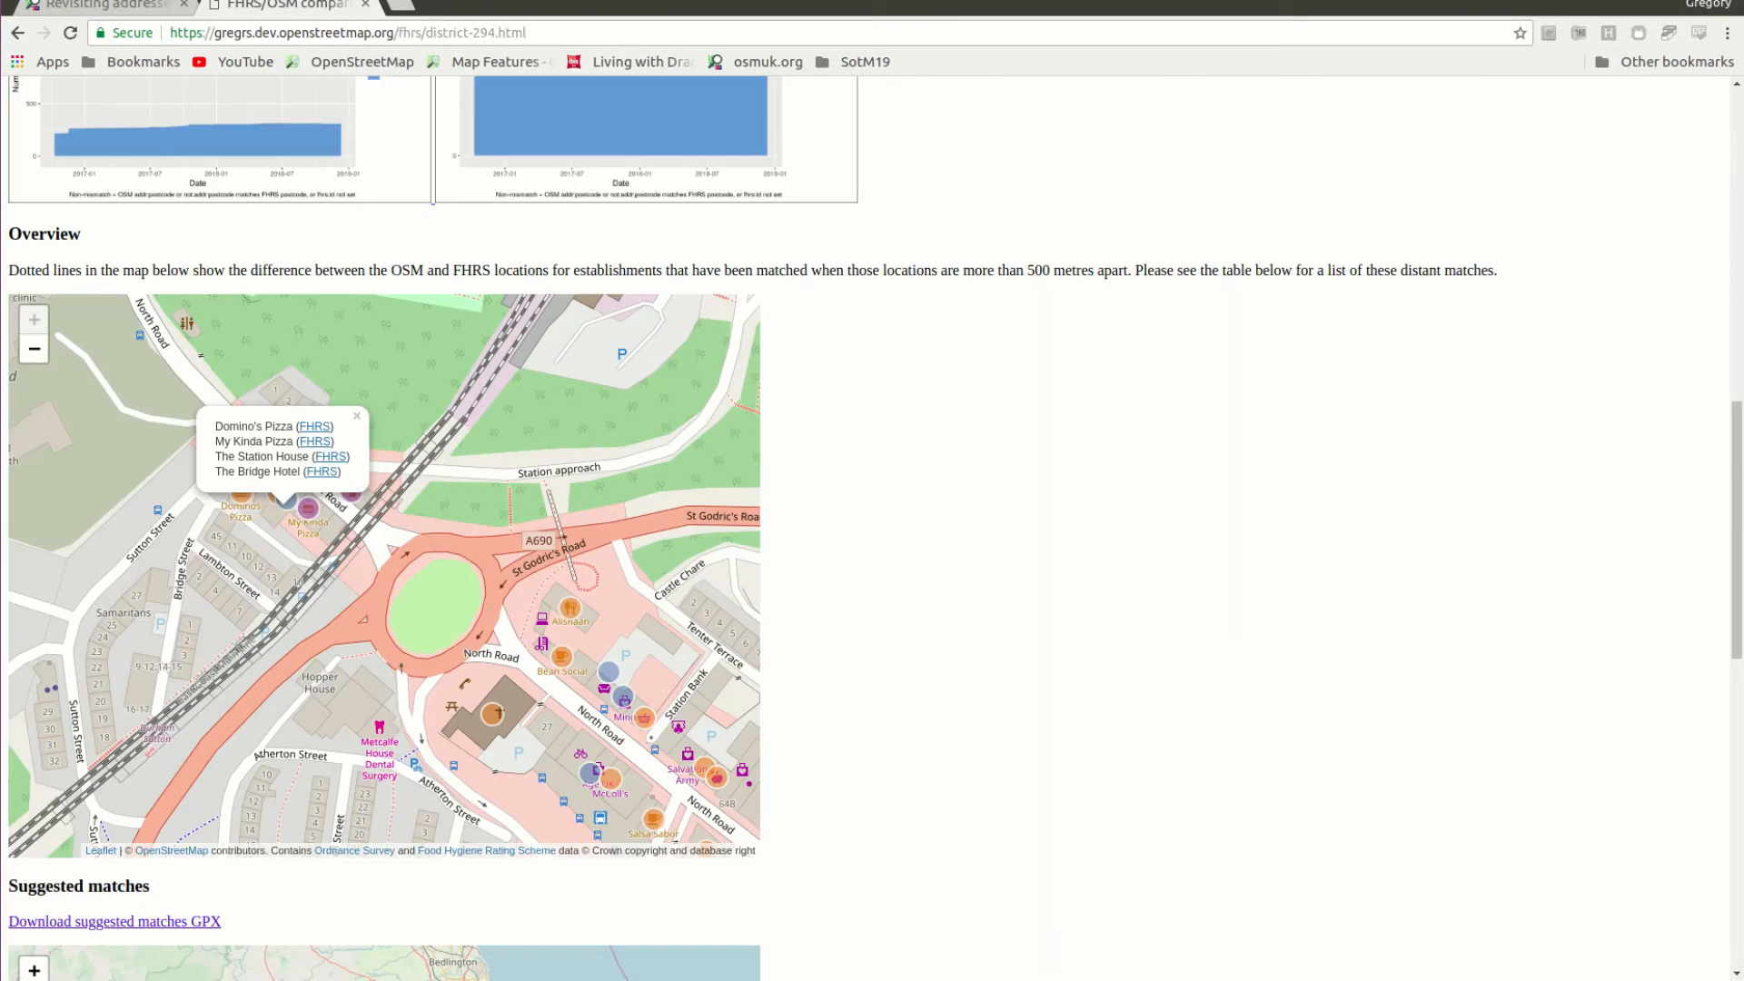
middle_click(321, 472)
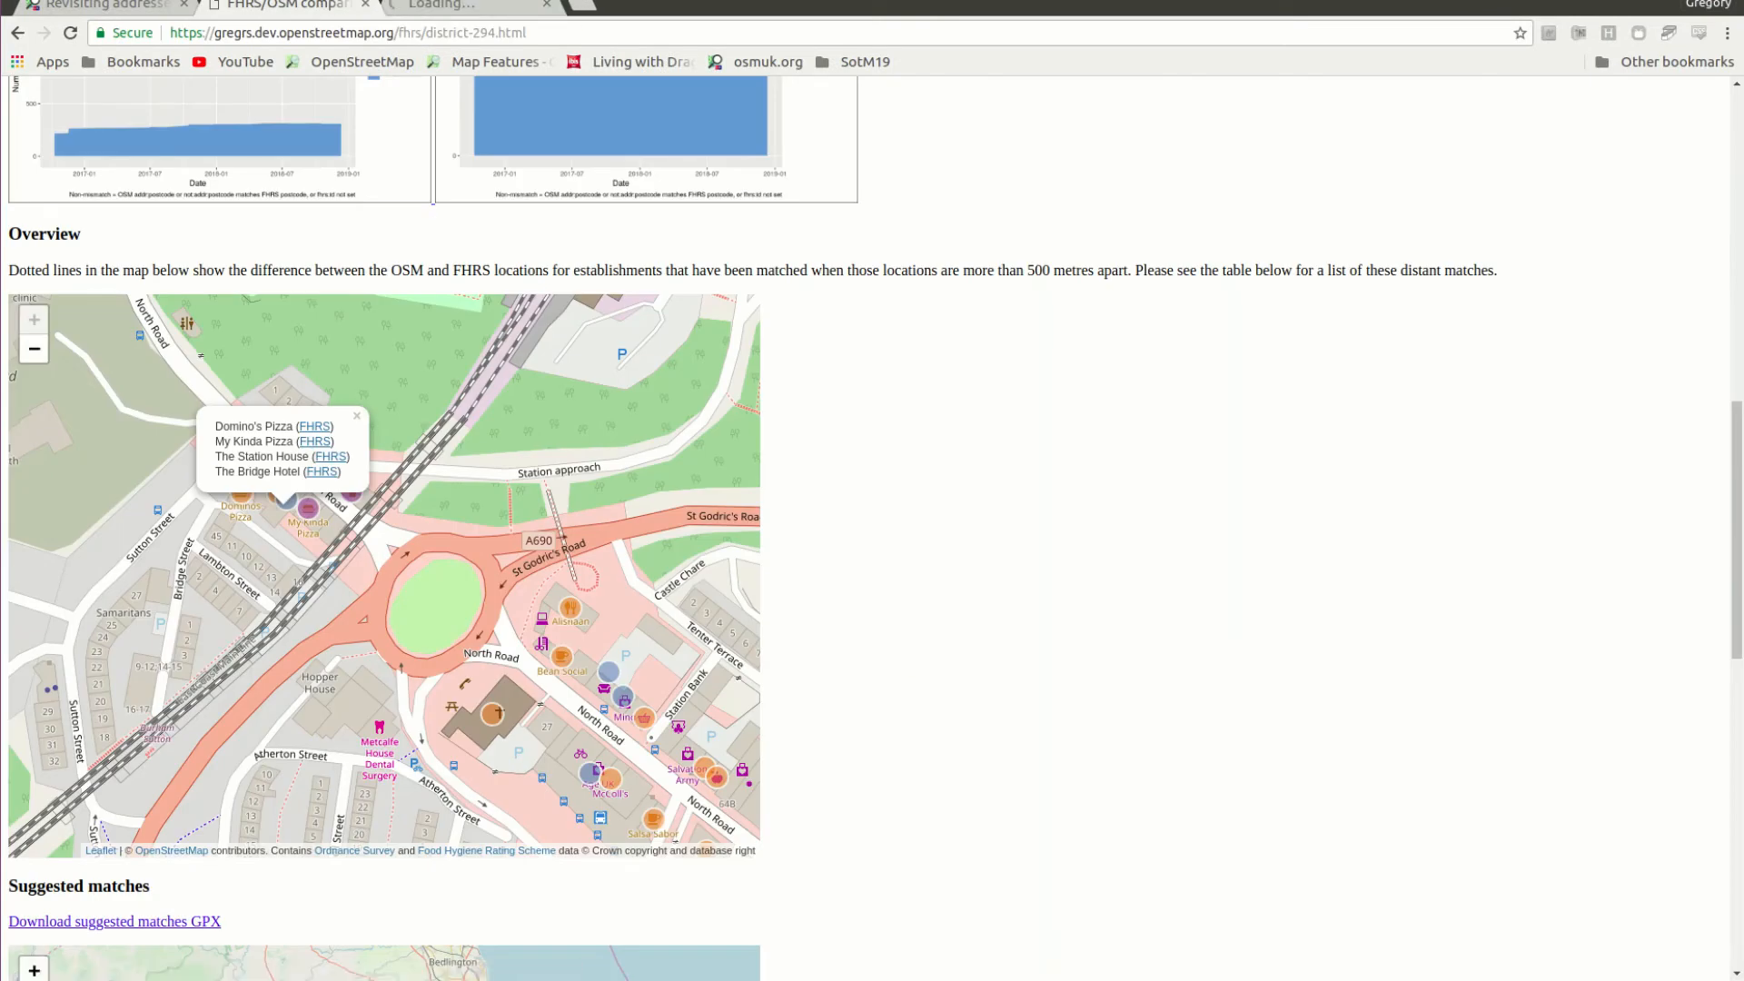
key(ctrl+Tab)
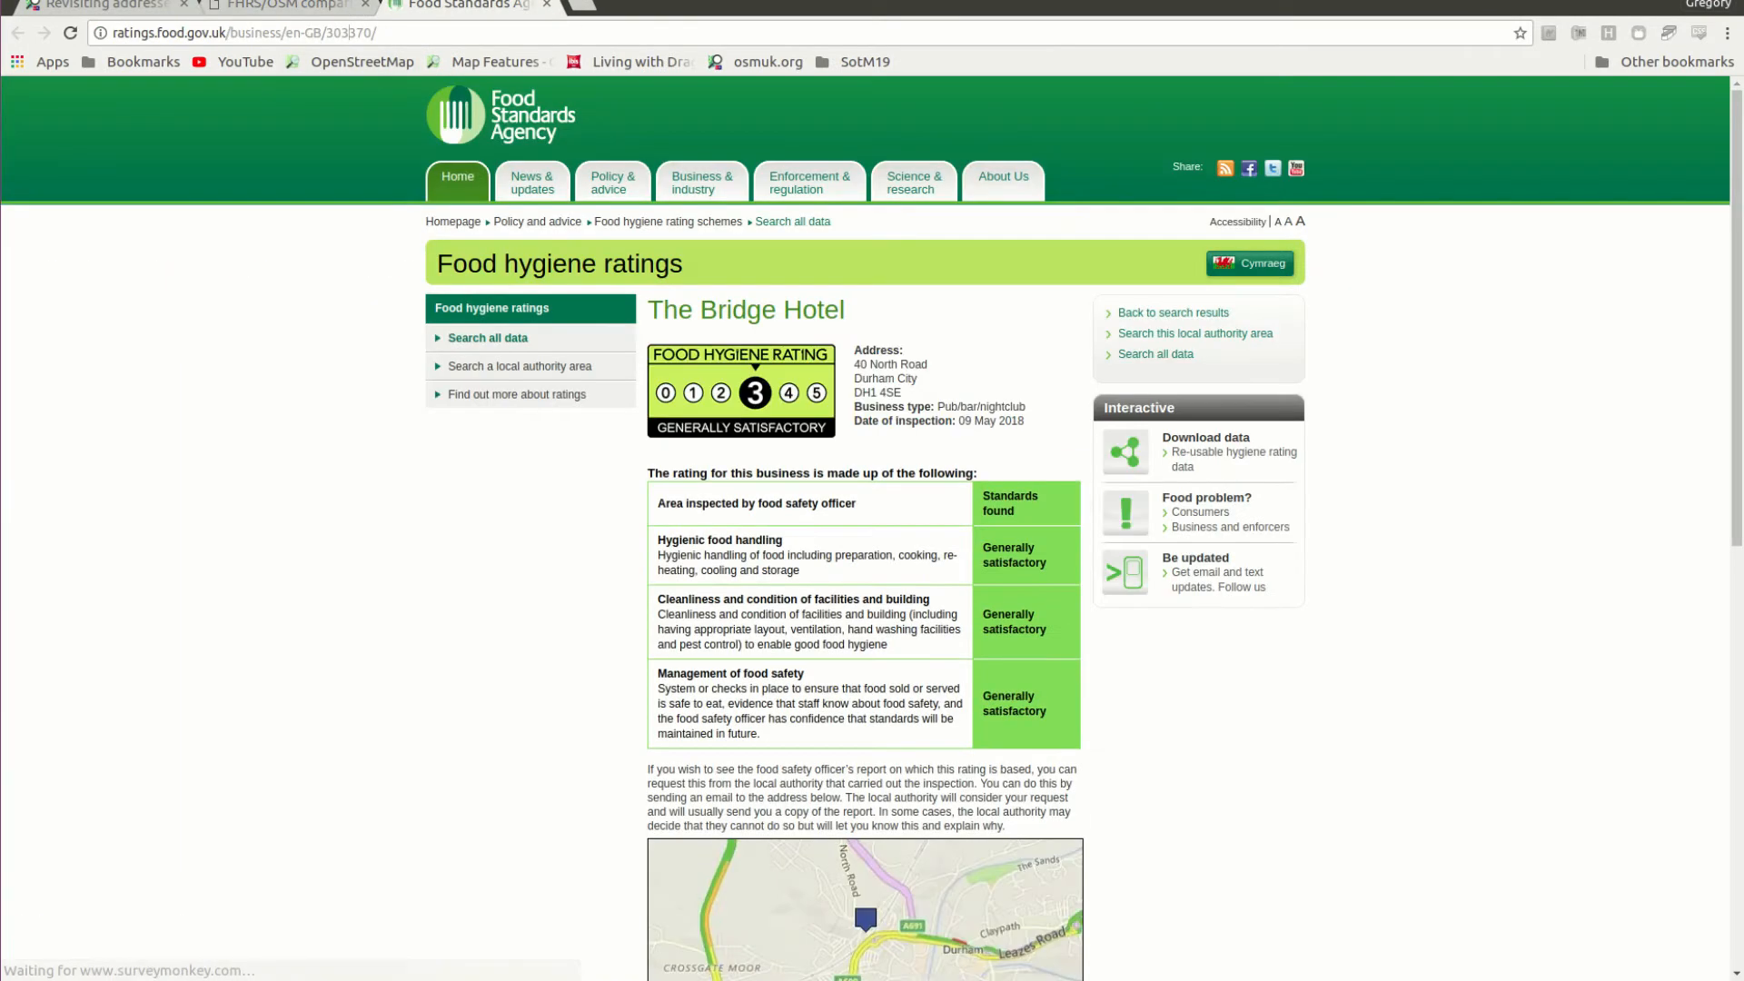
Step: Add the tag fhrs:id=303370 to The Bridge Hotel building in JOSM, checking the ID against the rating page's web address
key(alt+Tab)
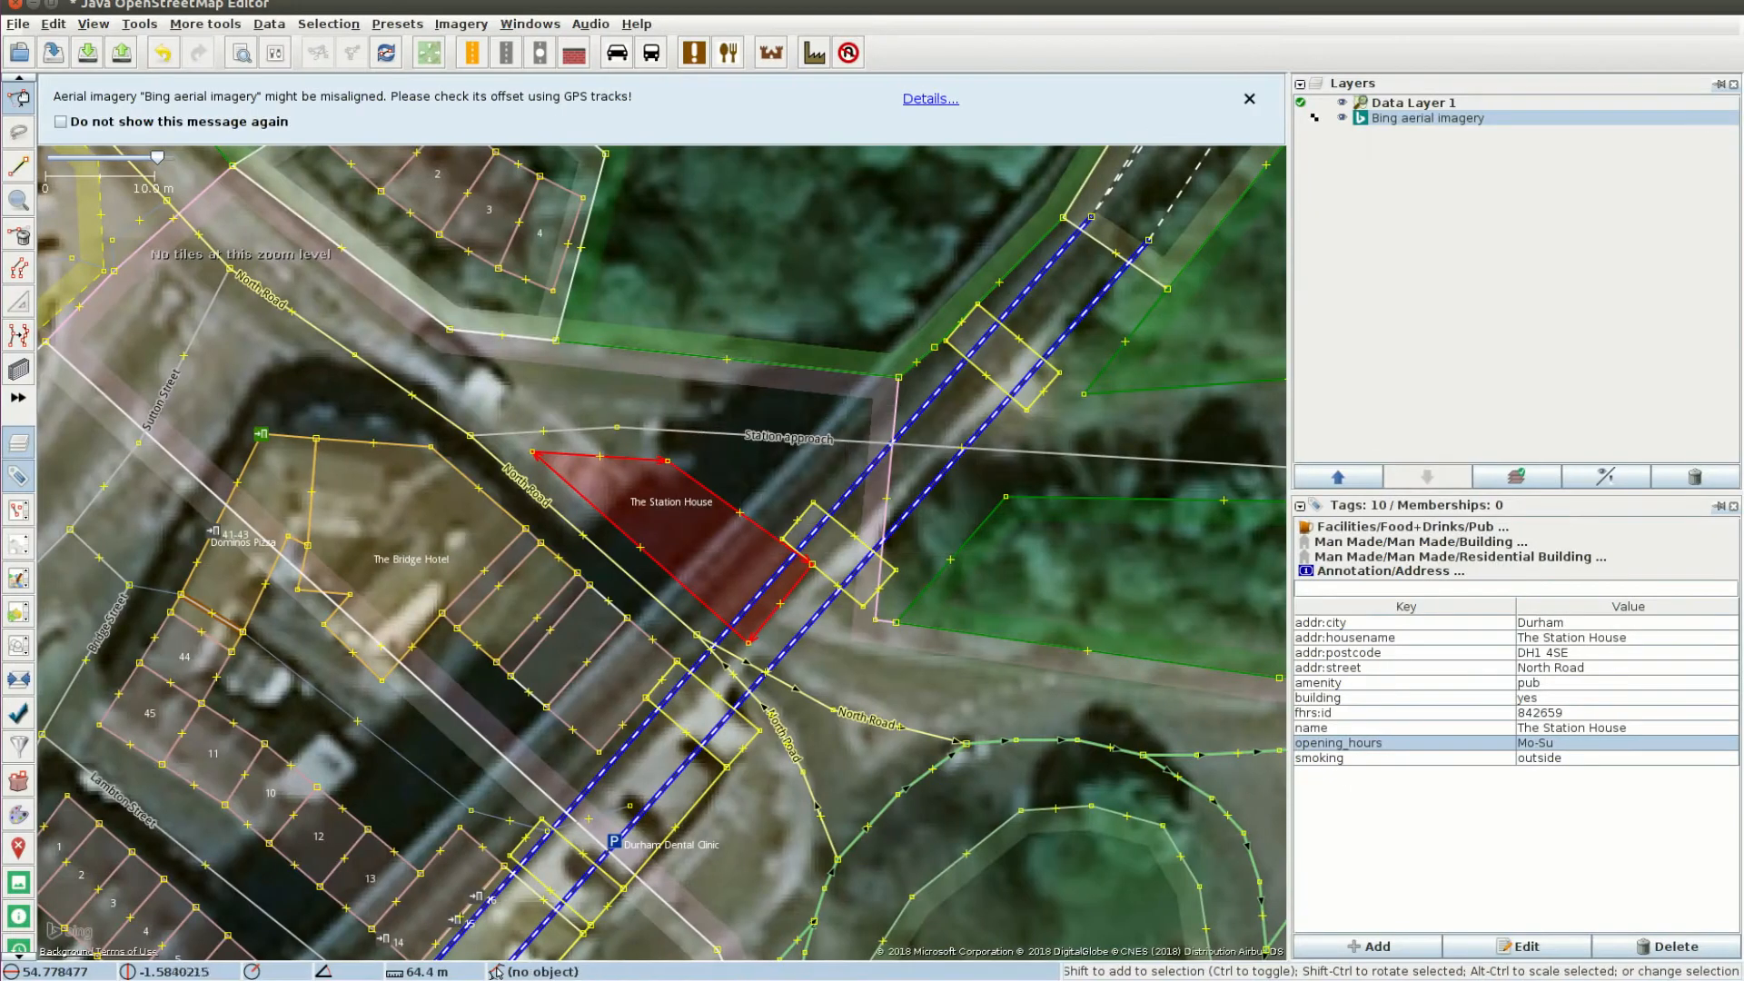
click(371, 445)
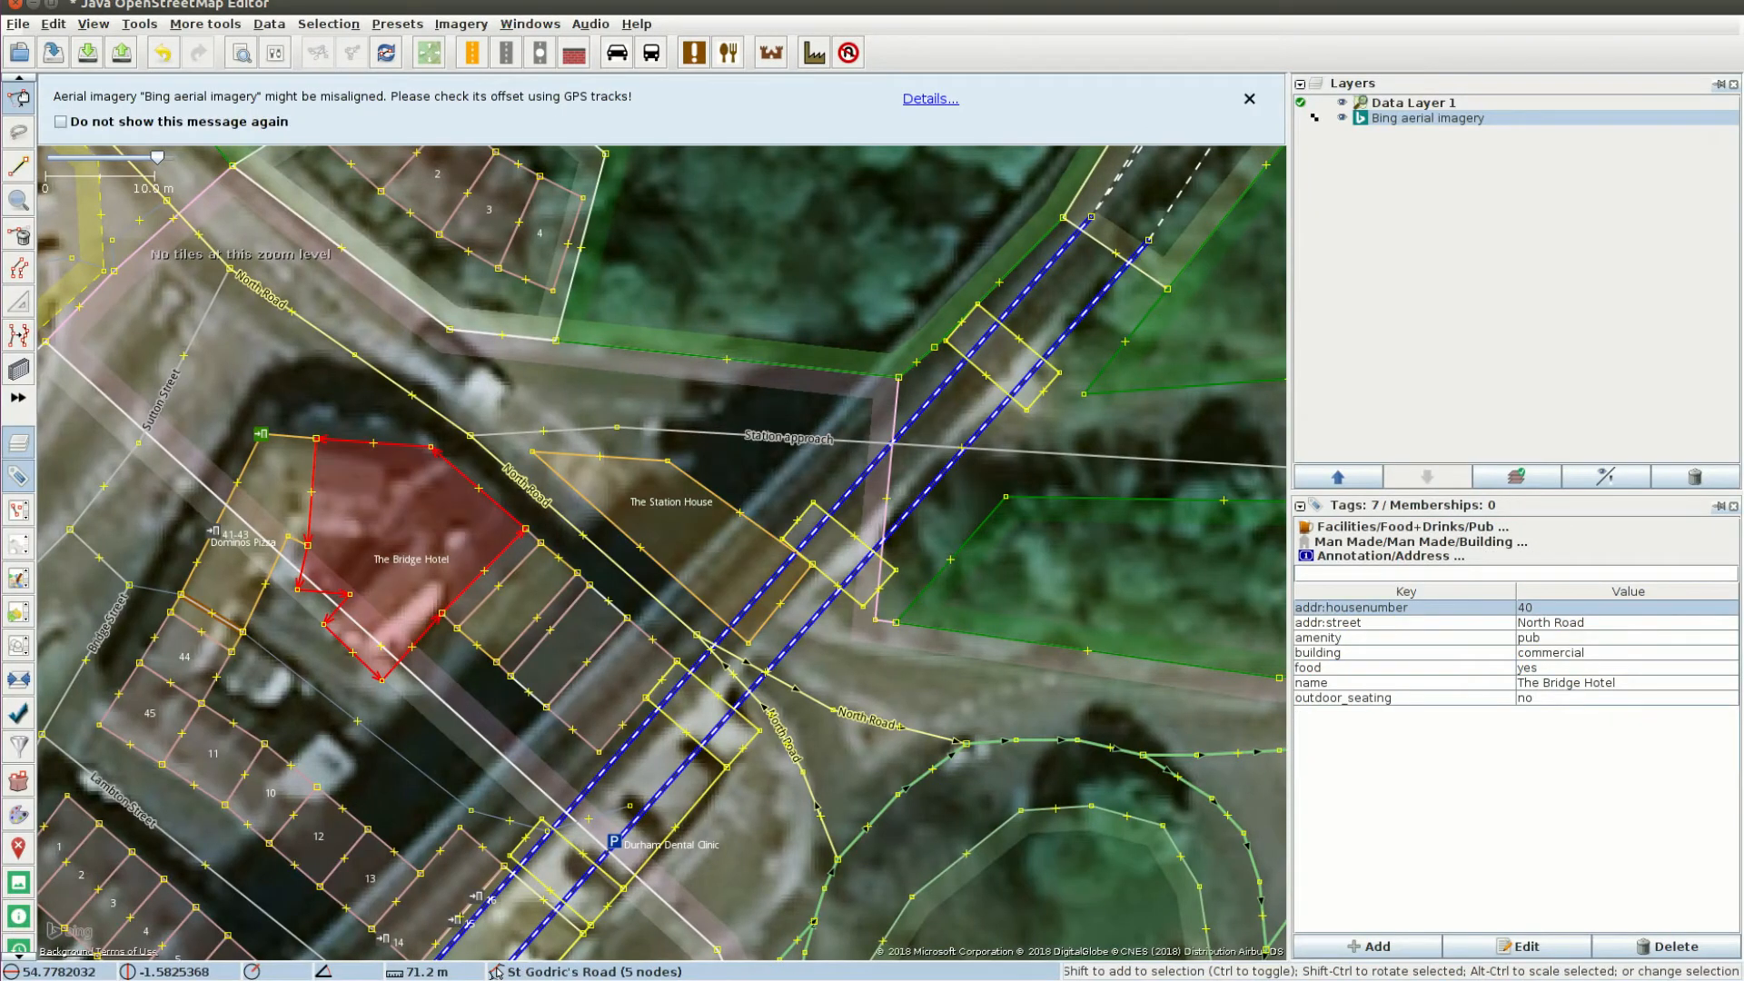
click(1370, 947)
text(addr:postcode)
key(Tab)
text(303370)
key(BackSpace)
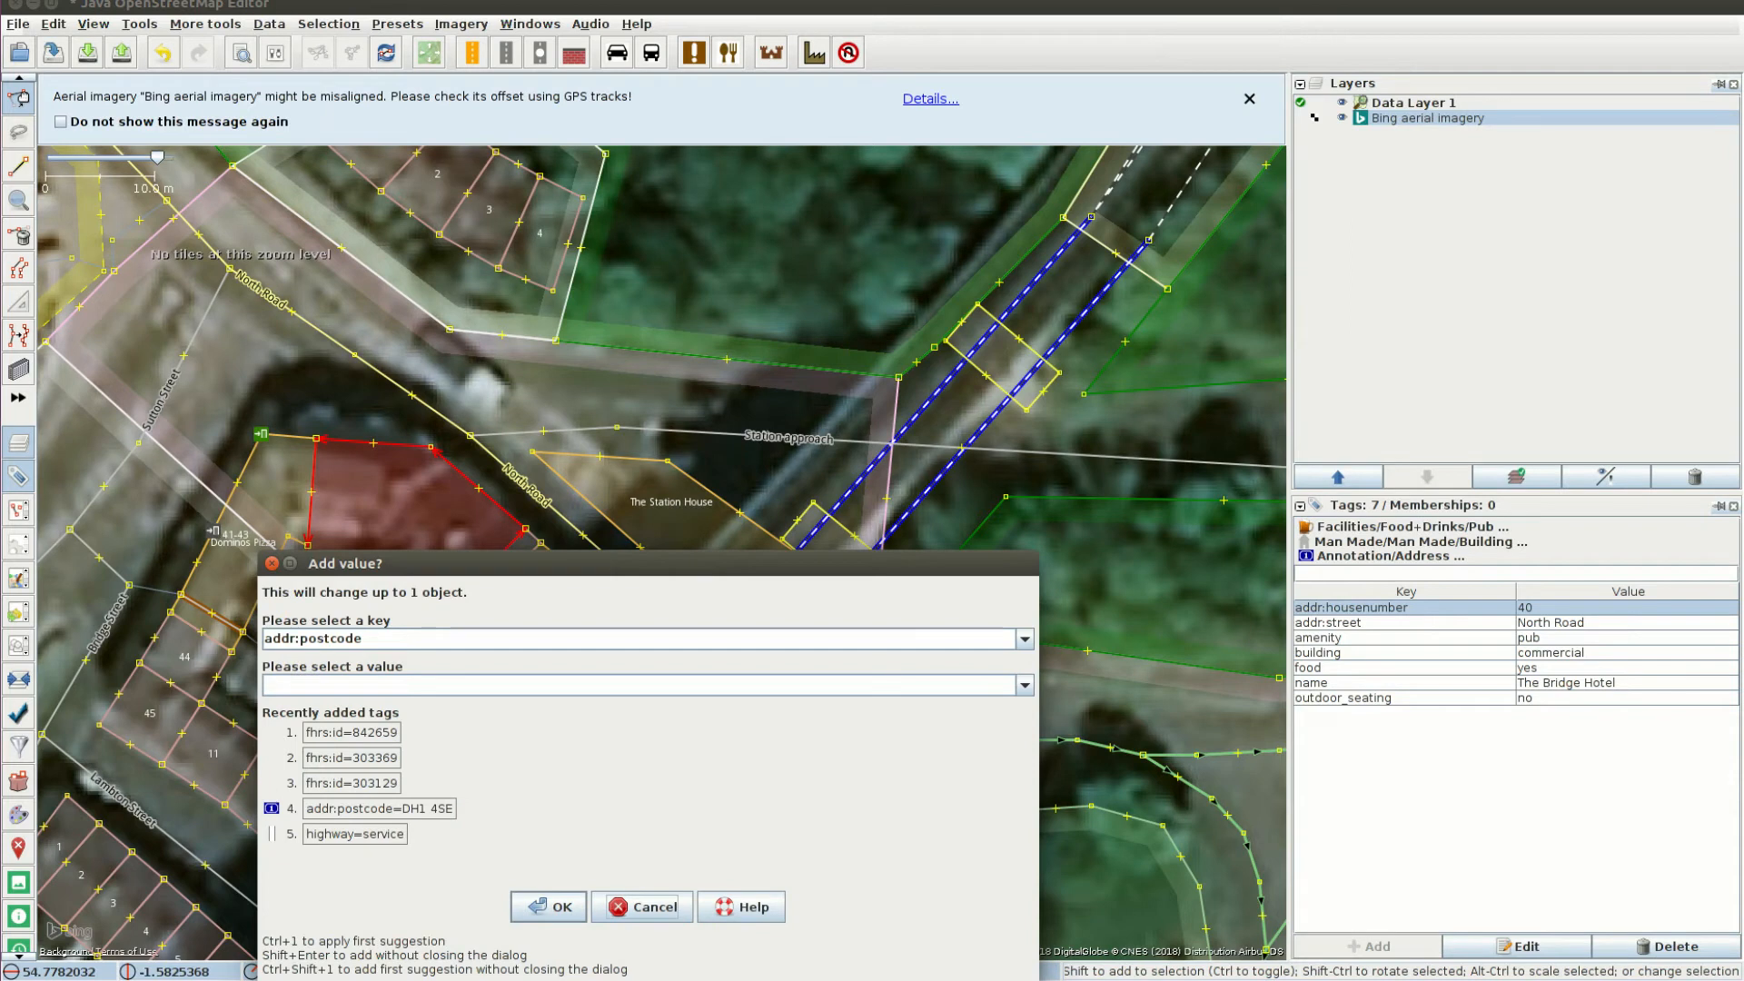
key(shift+Tab)
text(fhrs:id)
key(Tab)
text(303370)
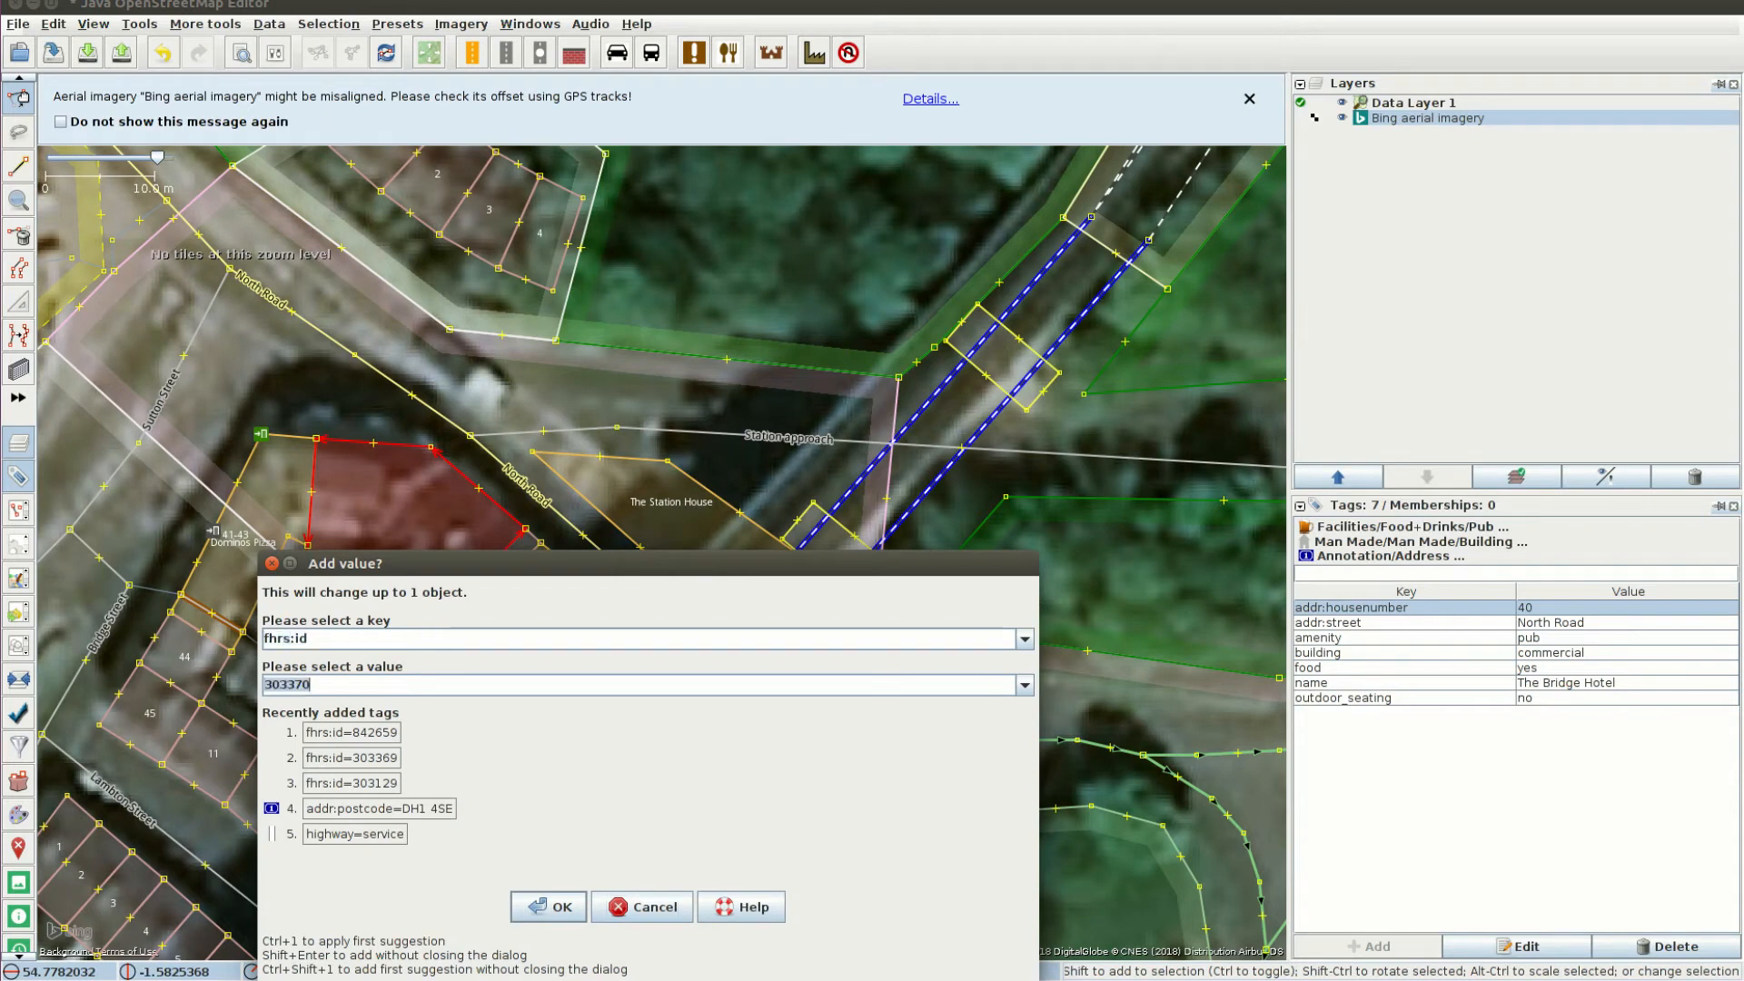
key(alt+Tab)
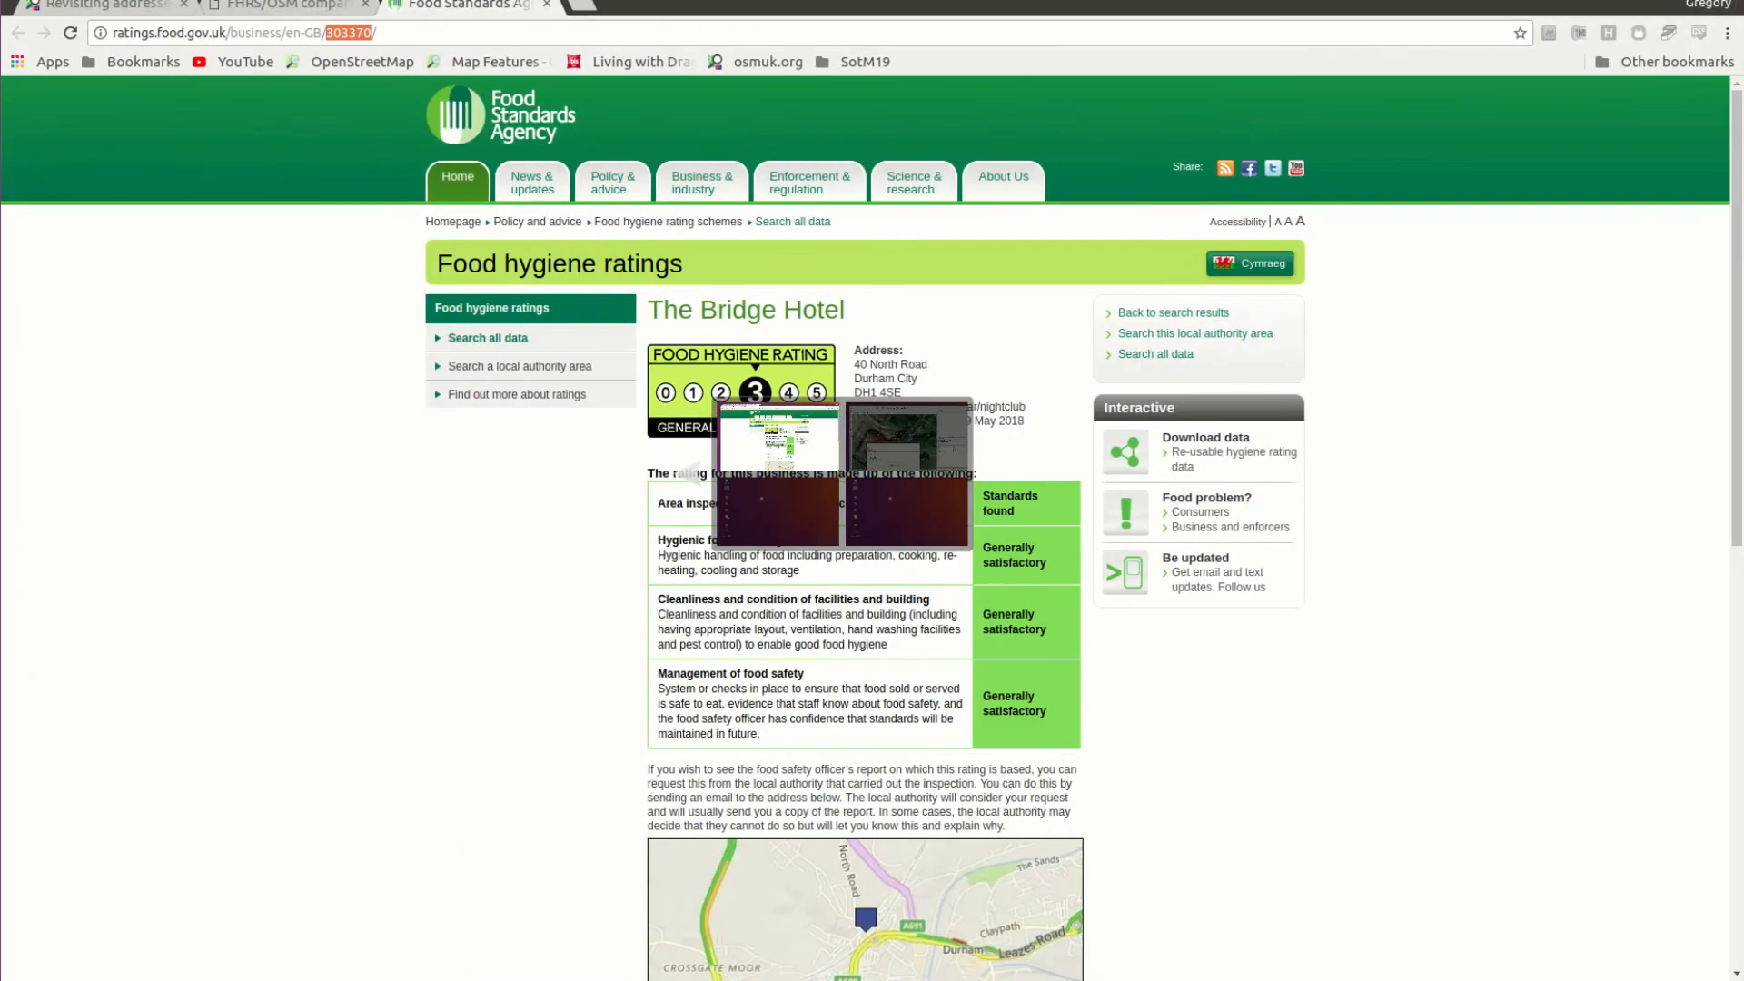
key(alt+Tab)
key(Return)
Step: Look up the postcode on The Bridge Hotel's rating page and add the tag addr:postcode=DH1 4SE to the building
key(alt+Tab)
drag(906, 394, 862, 394)
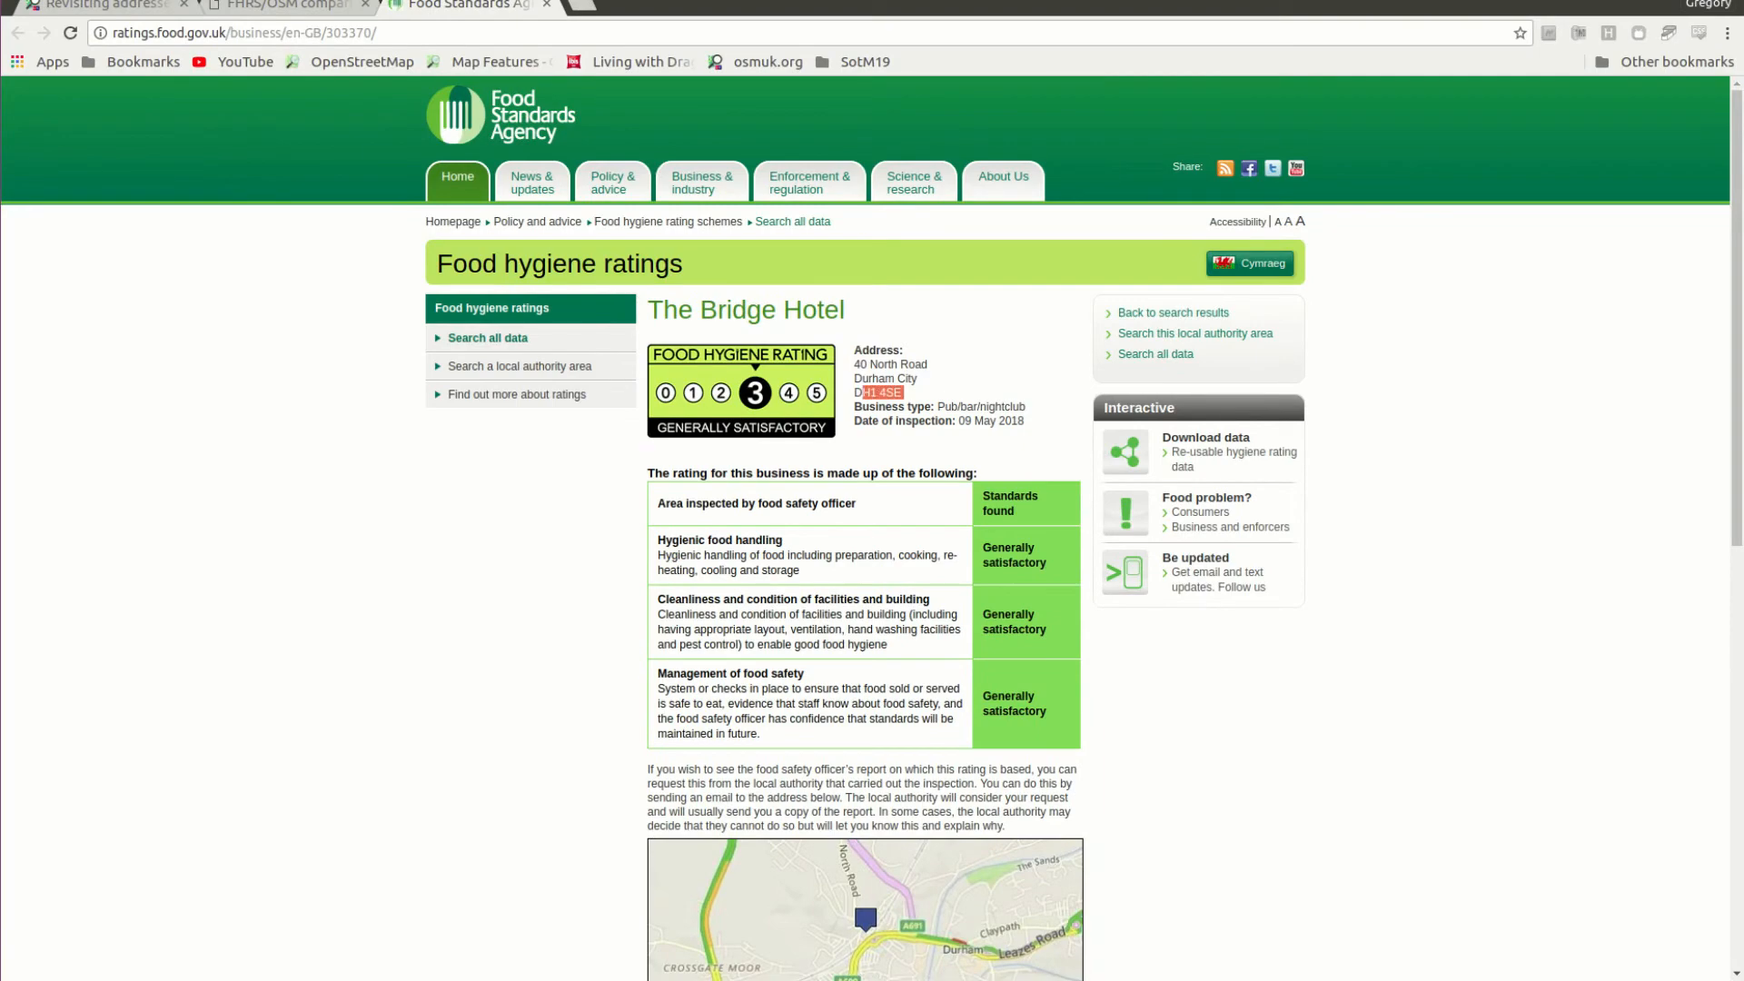
key(alt+Tab)
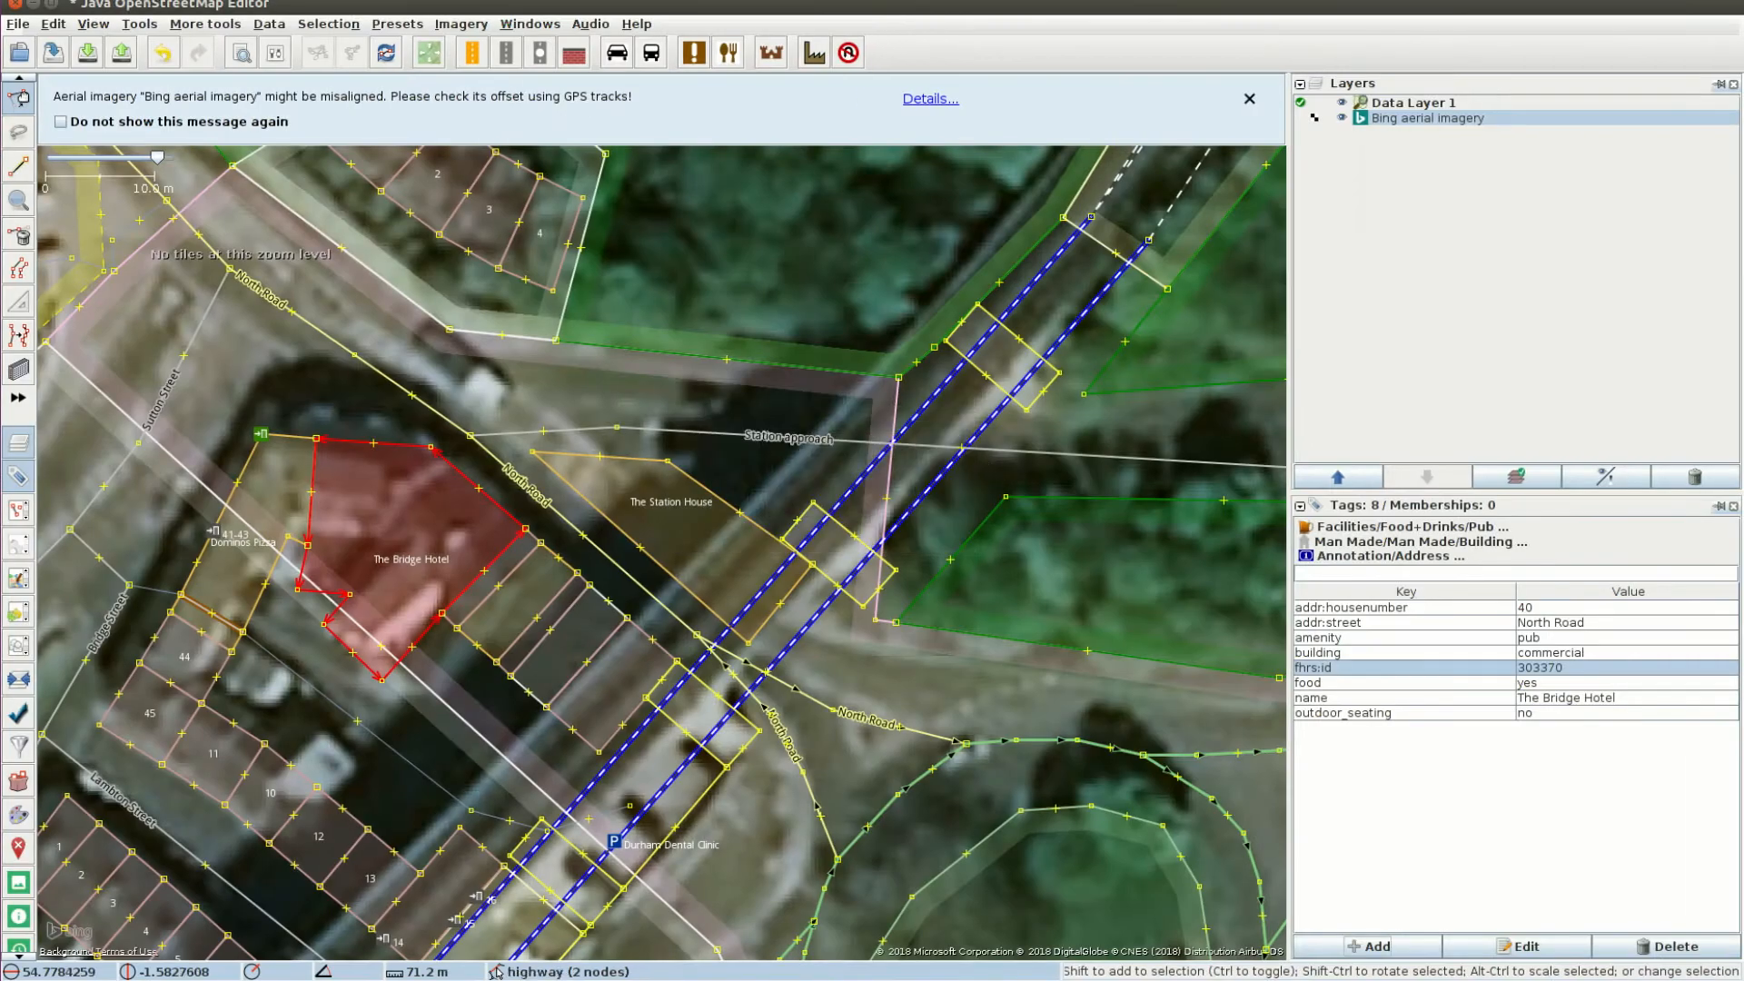
key(alt+a)
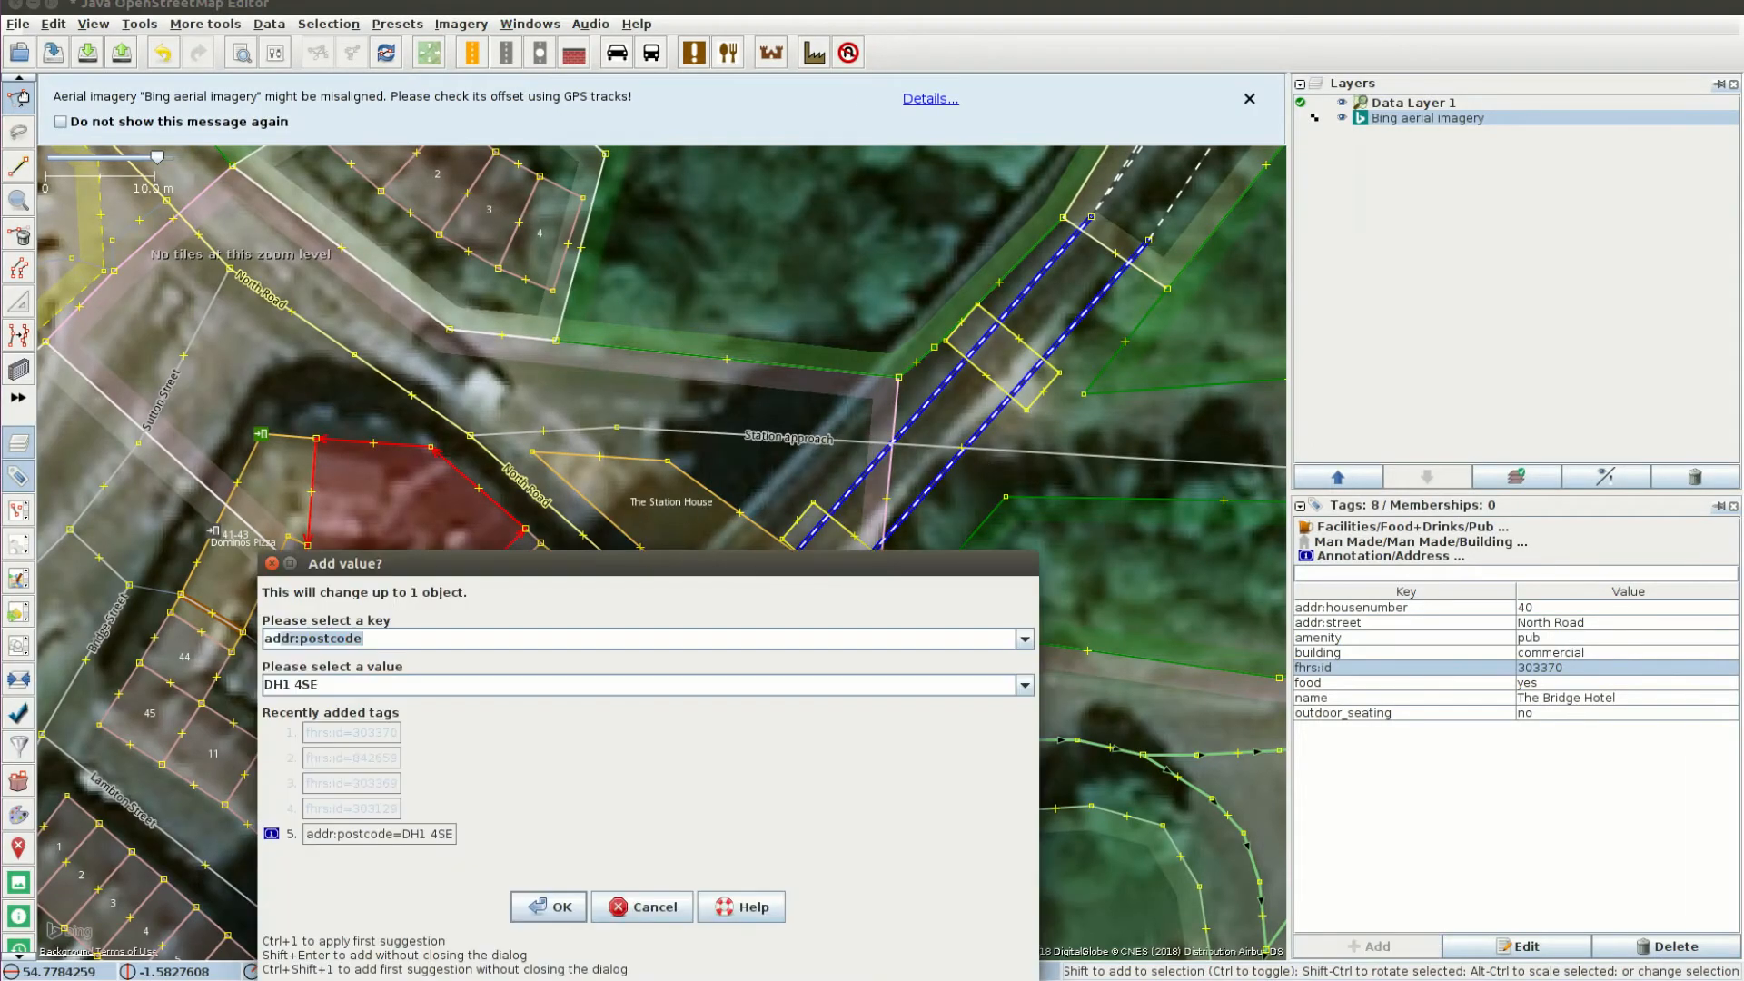
key(Tab)
key(Return)
Step: Close The Bridge Hotel's rating page and dismiss the establishment popup on the Overview map in the browser
key(alt+Tab)
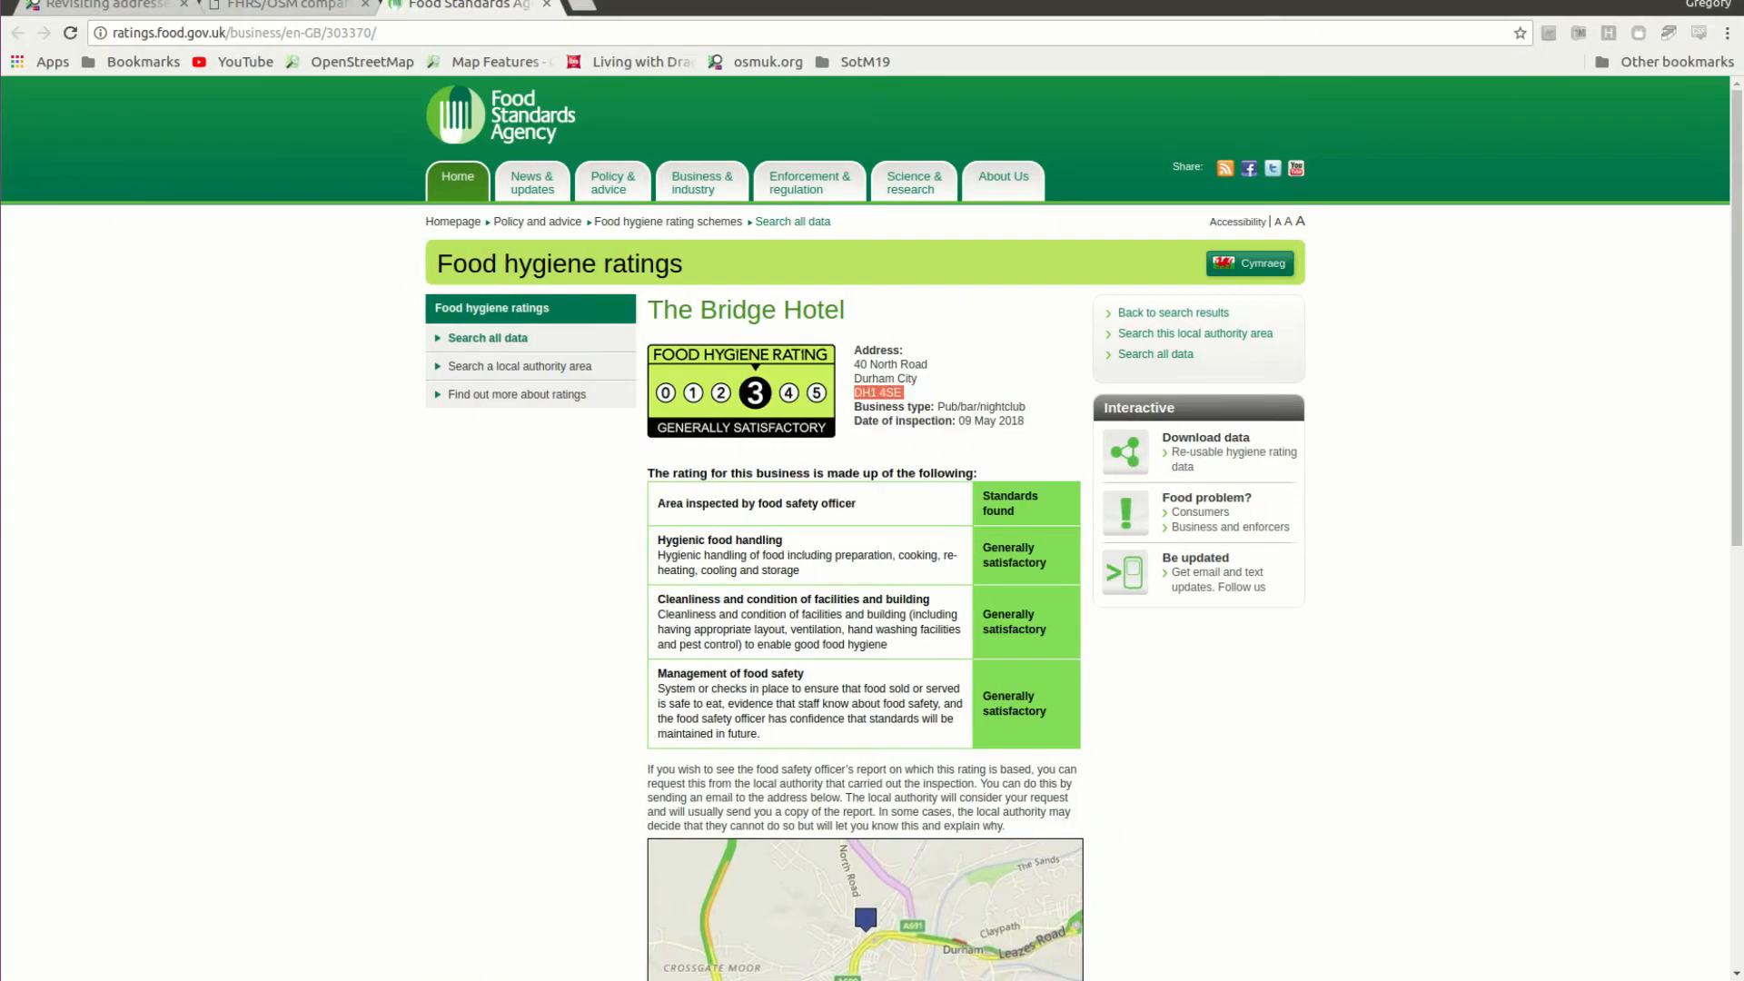
key(ctrl+w)
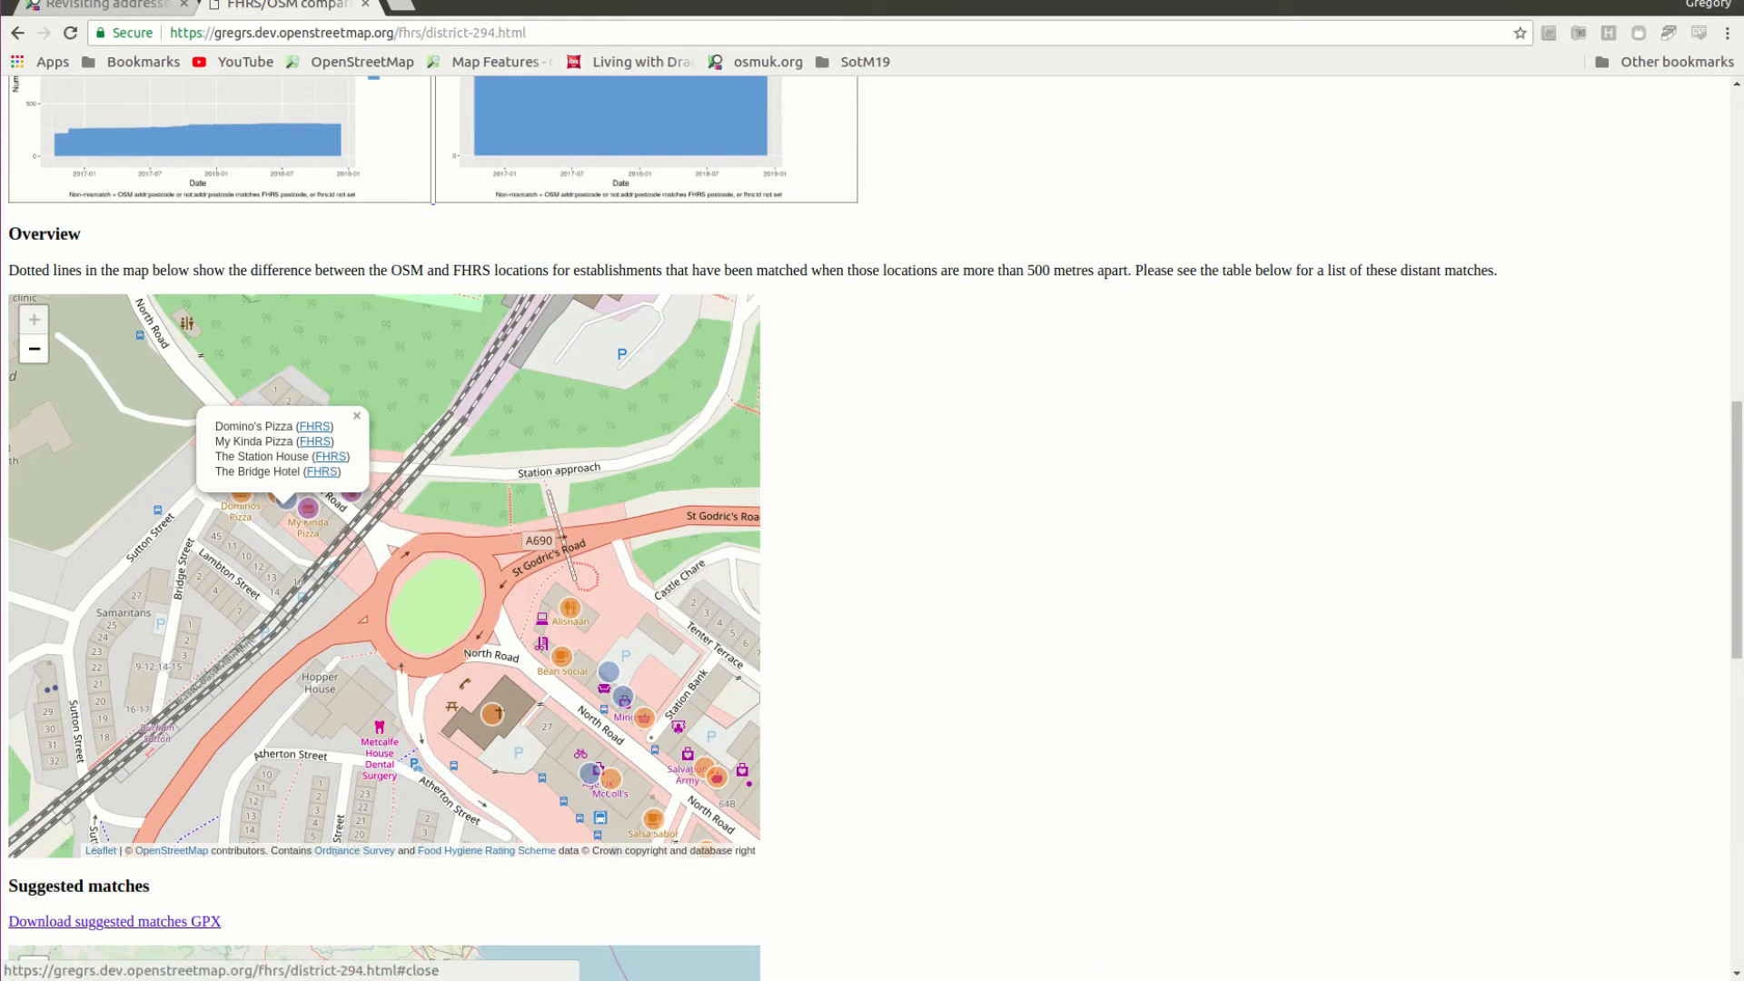
click(357, 416)
drag(318, 481, 370, 504)
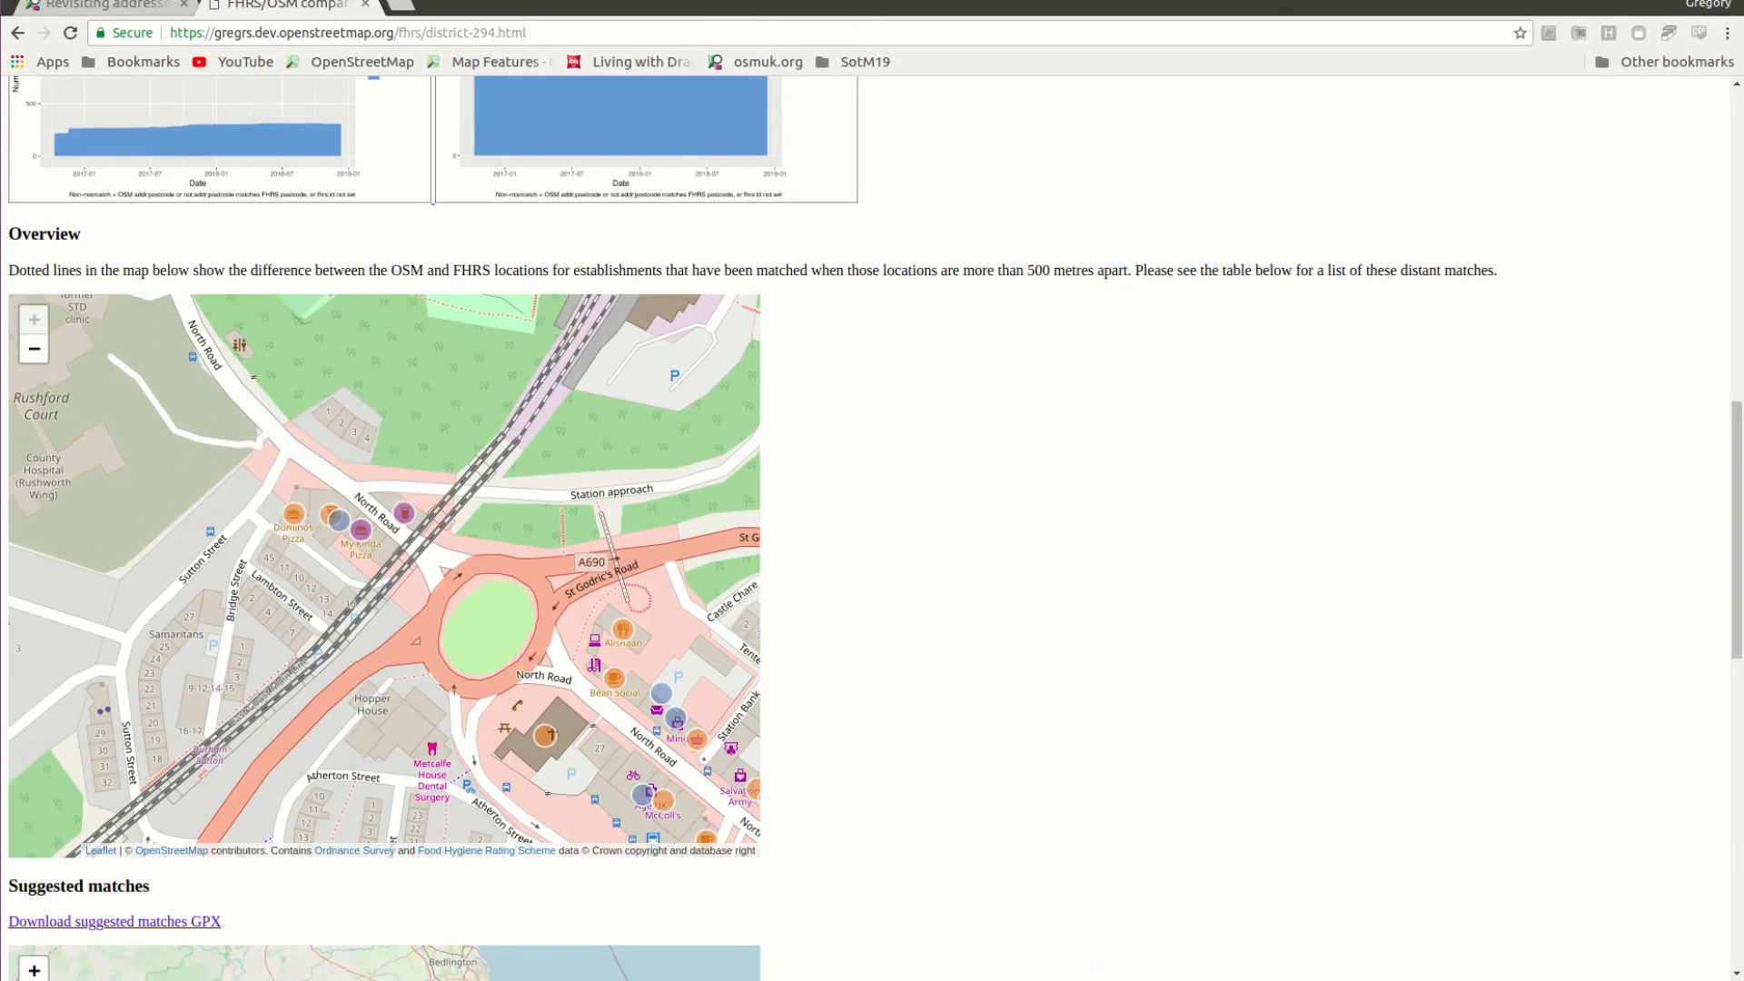
Step: Return to JOSM, start the upload with nothing selected, examine the validation warning for The Station House, and cancel the upload
key(alt+Tab)
key(Escape)
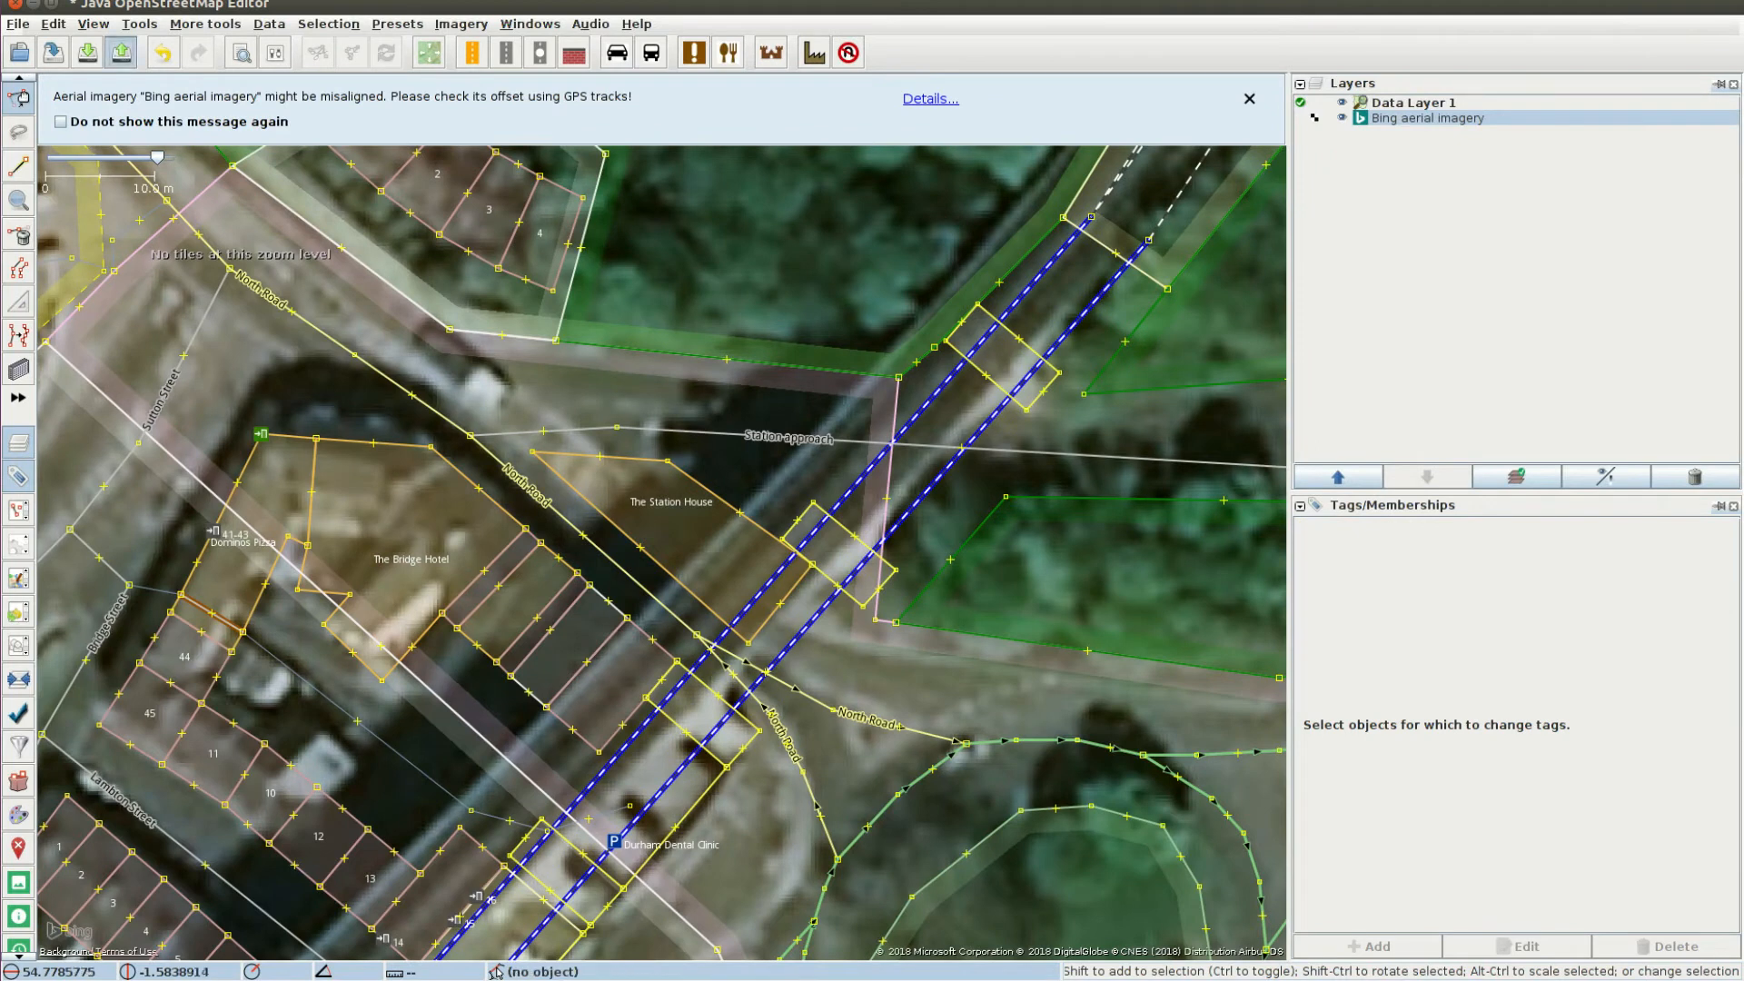
click(121, 52)
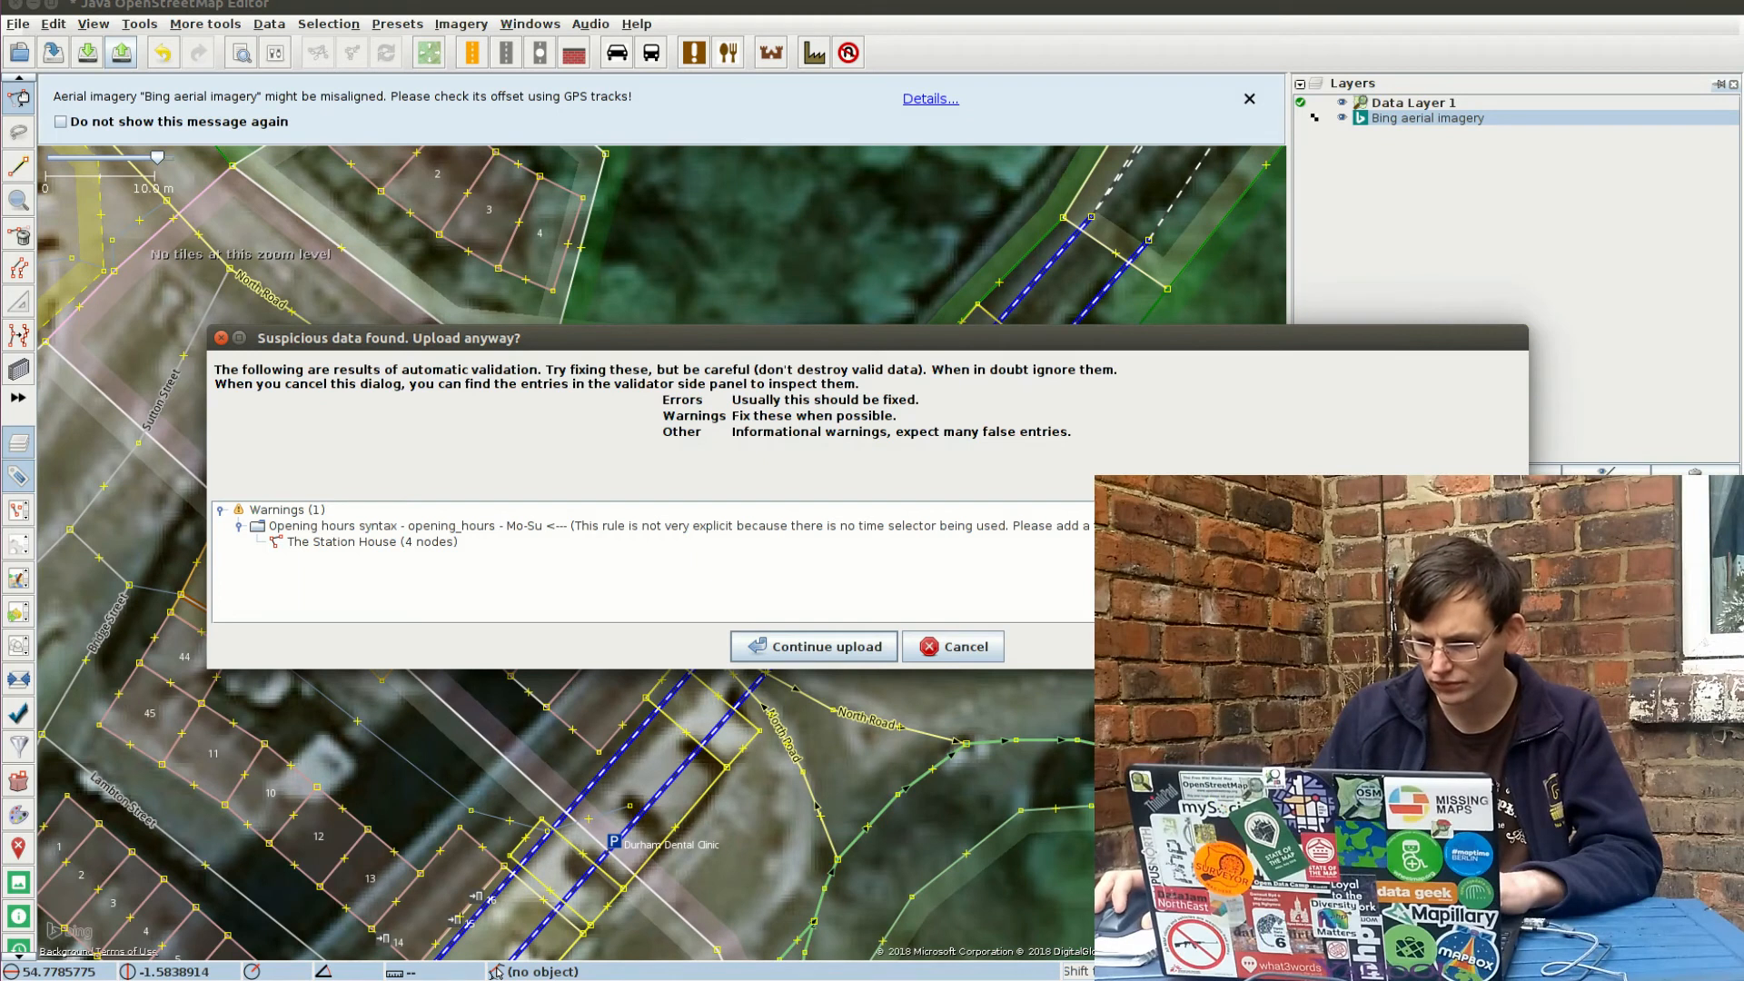
click(679, 526)
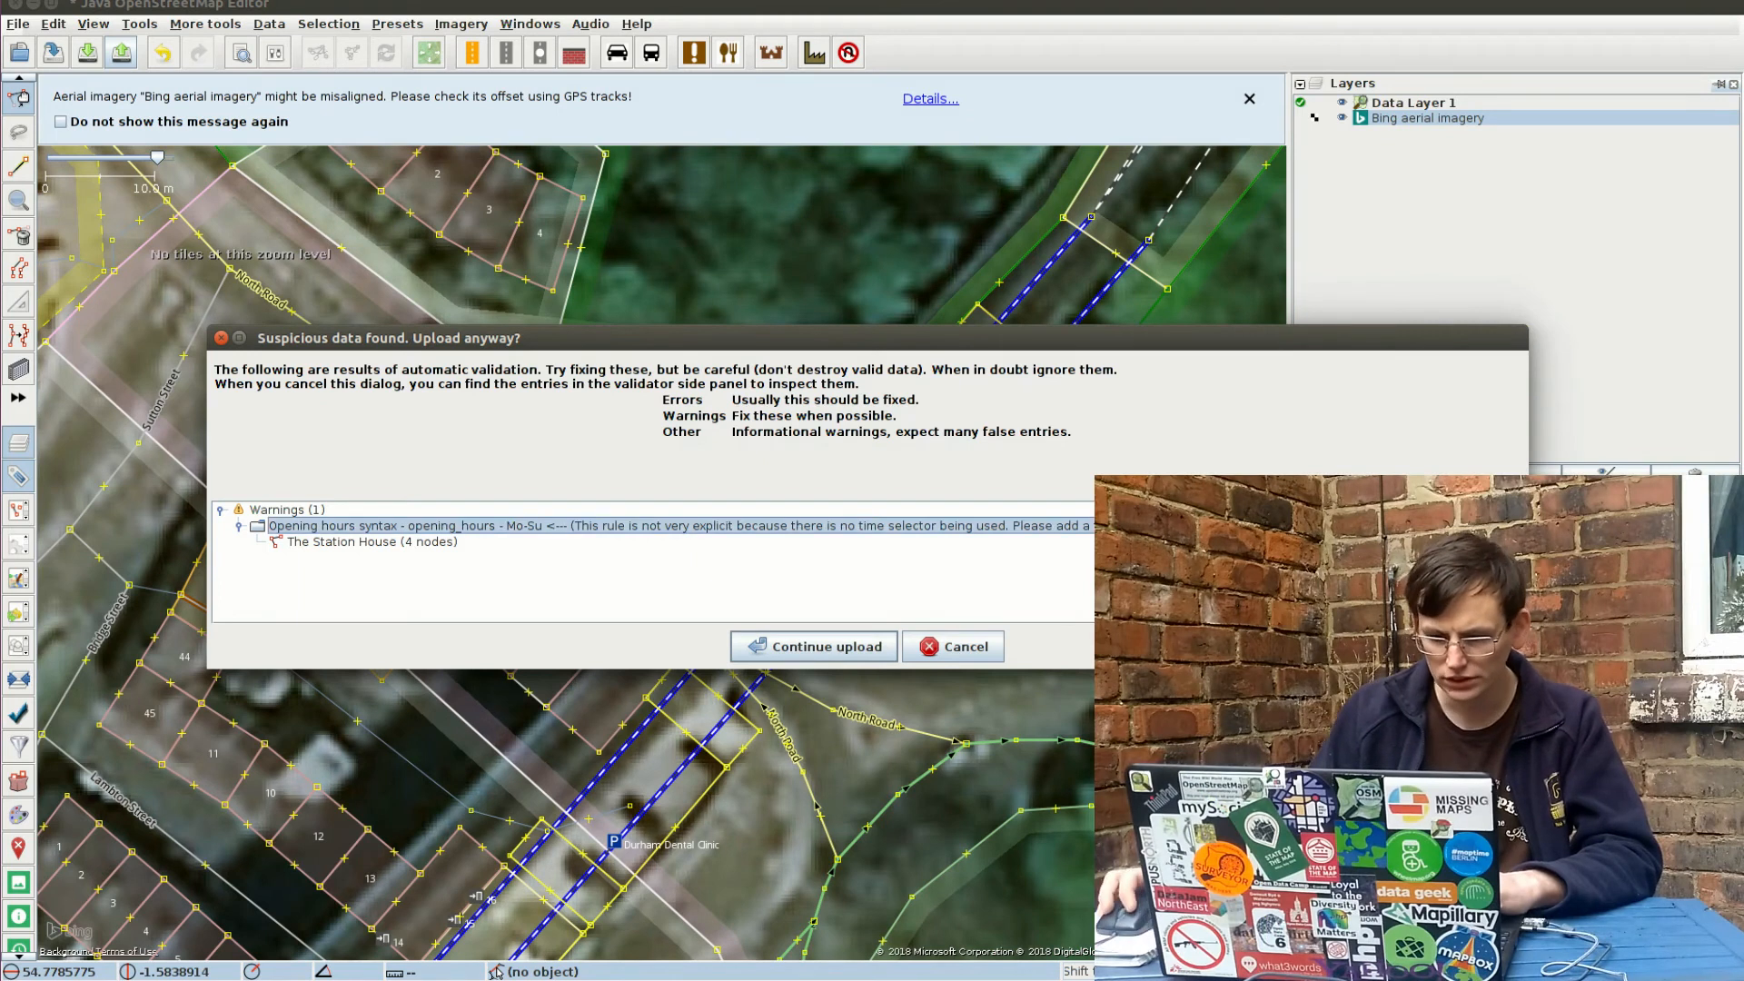
click(953, 646)
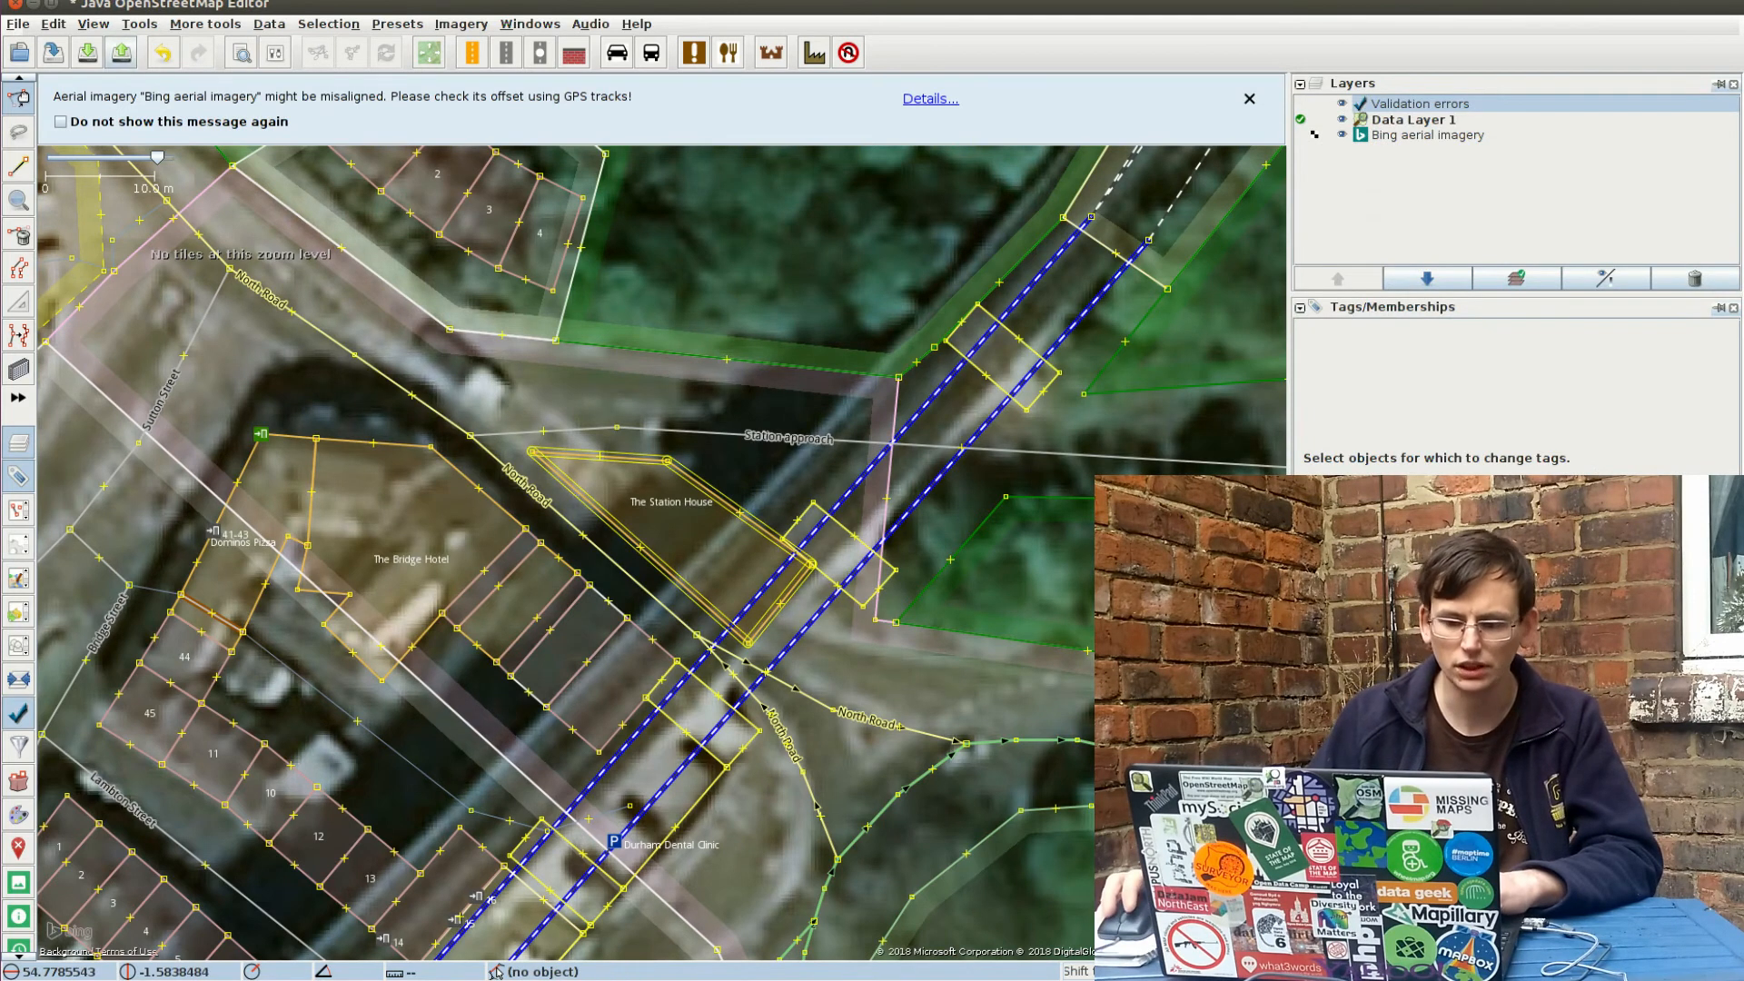
Step: Restart the upload despite the validation warning and set the changeset comment to "Adding some postcodes and FHRS ids."
click(121, 53)
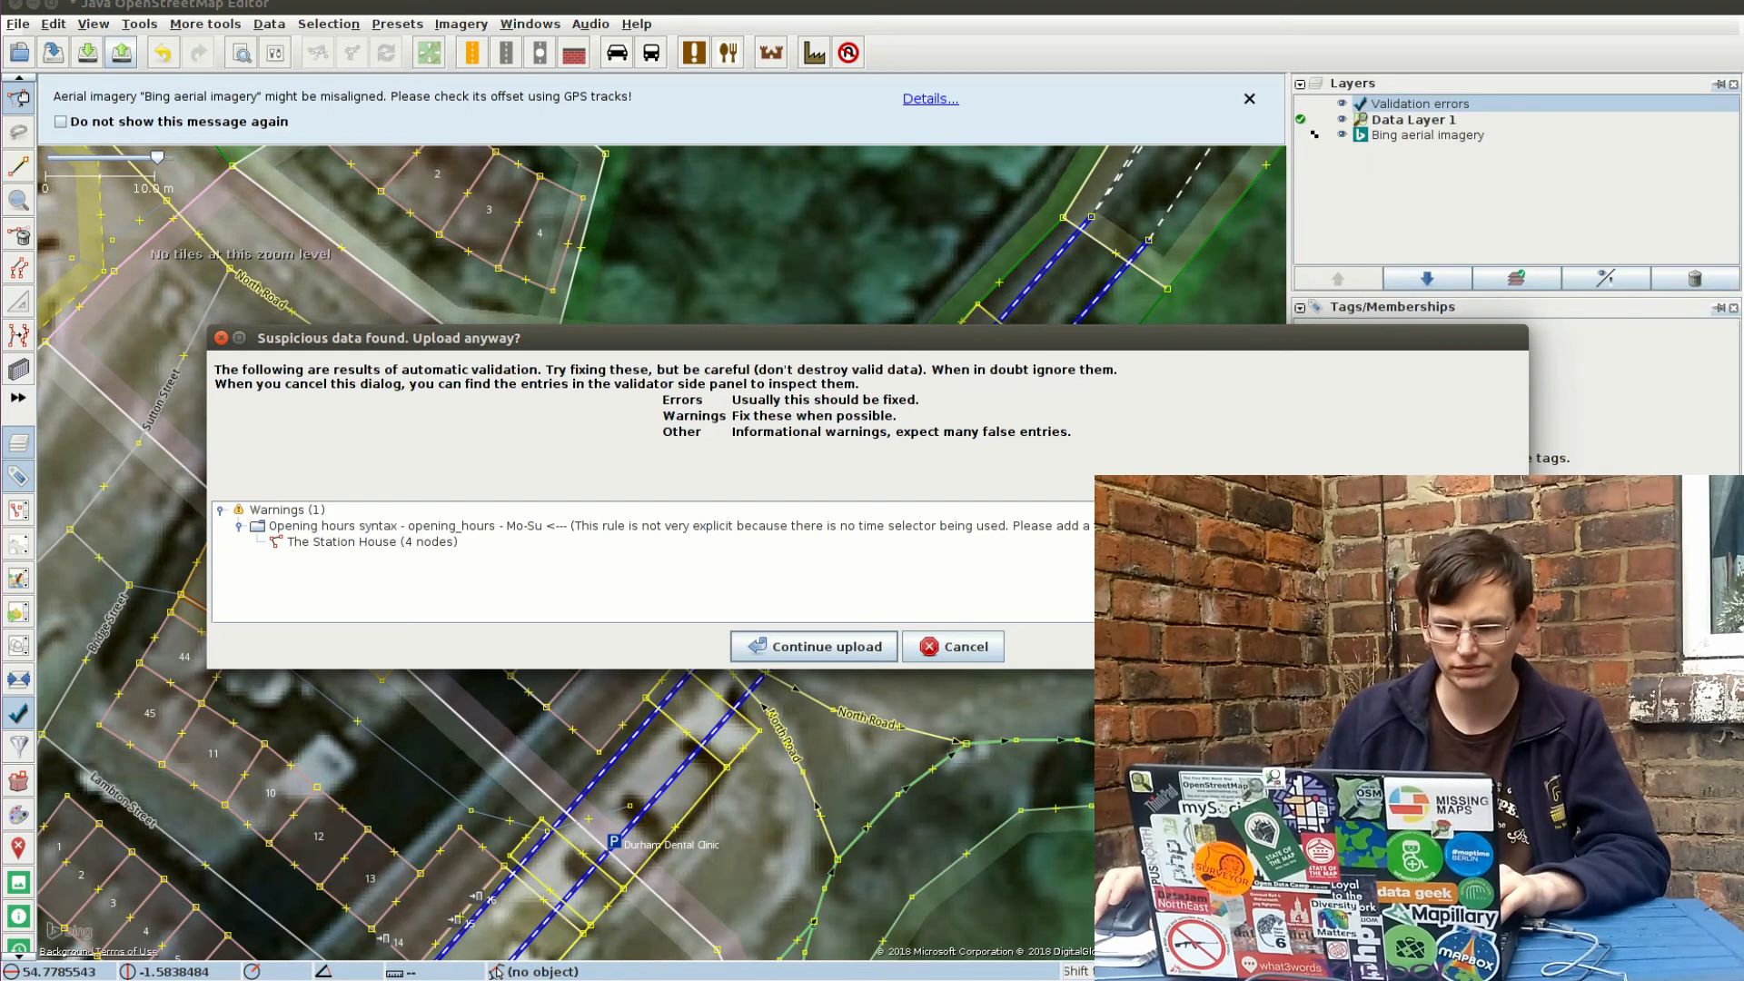
key(Return)
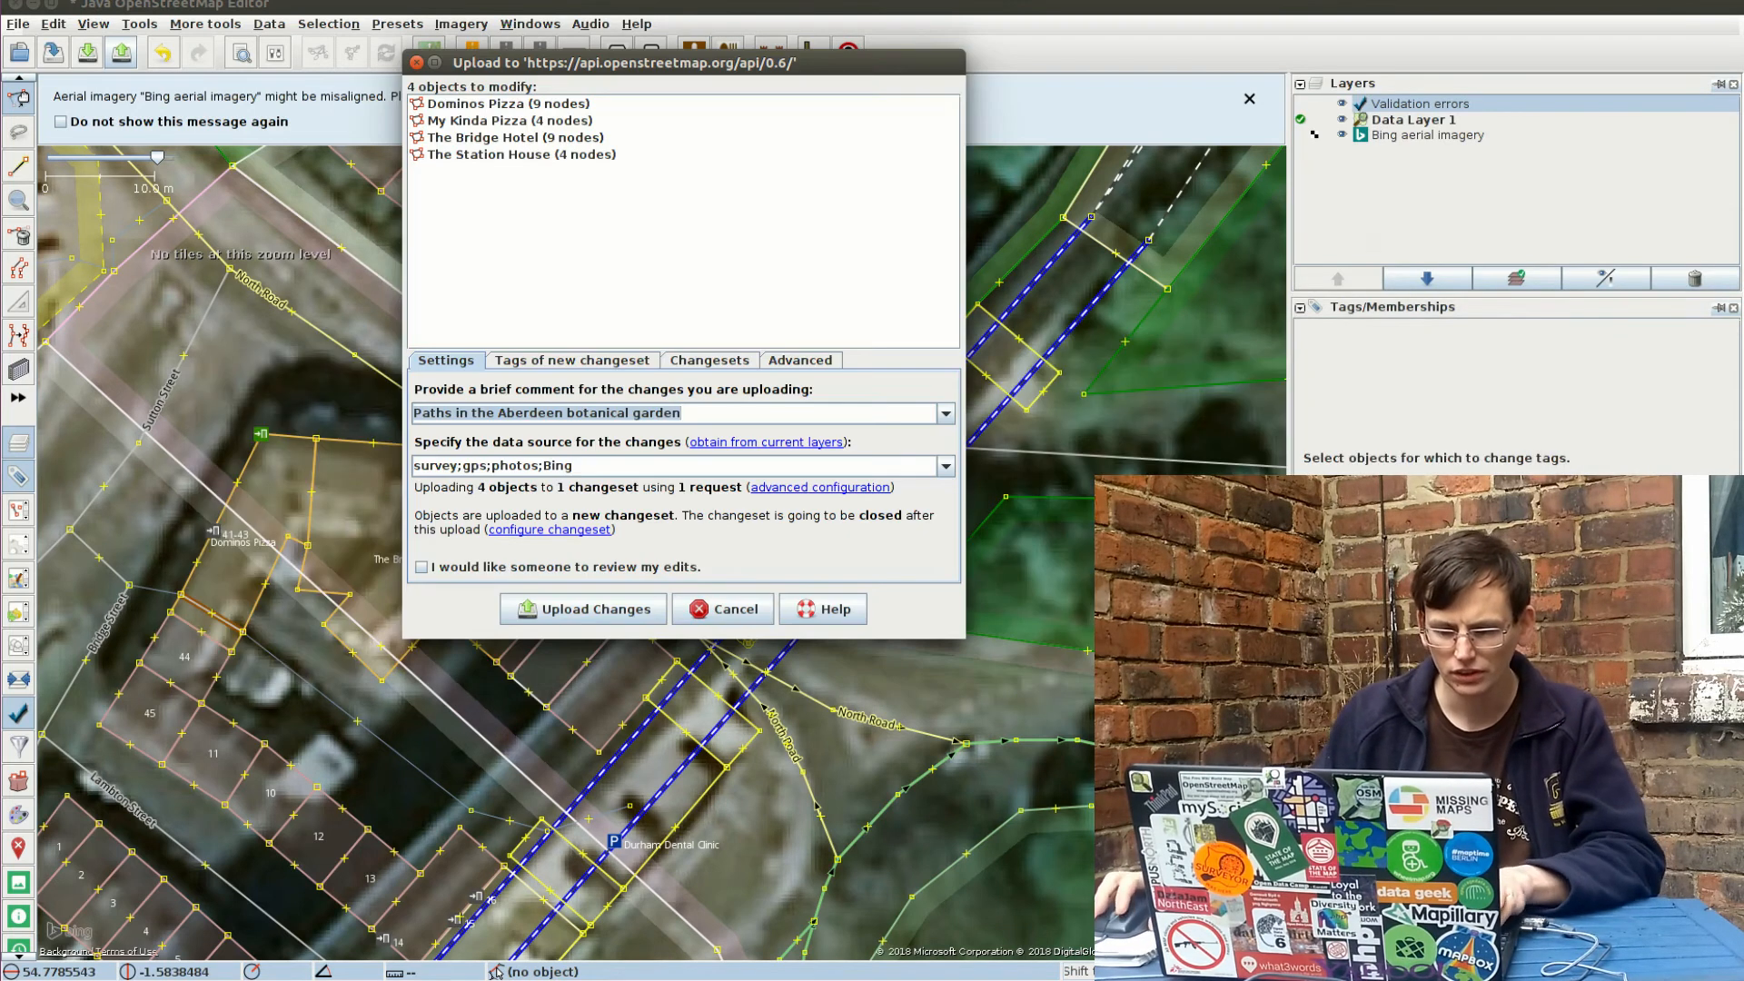
key(BackSpace)
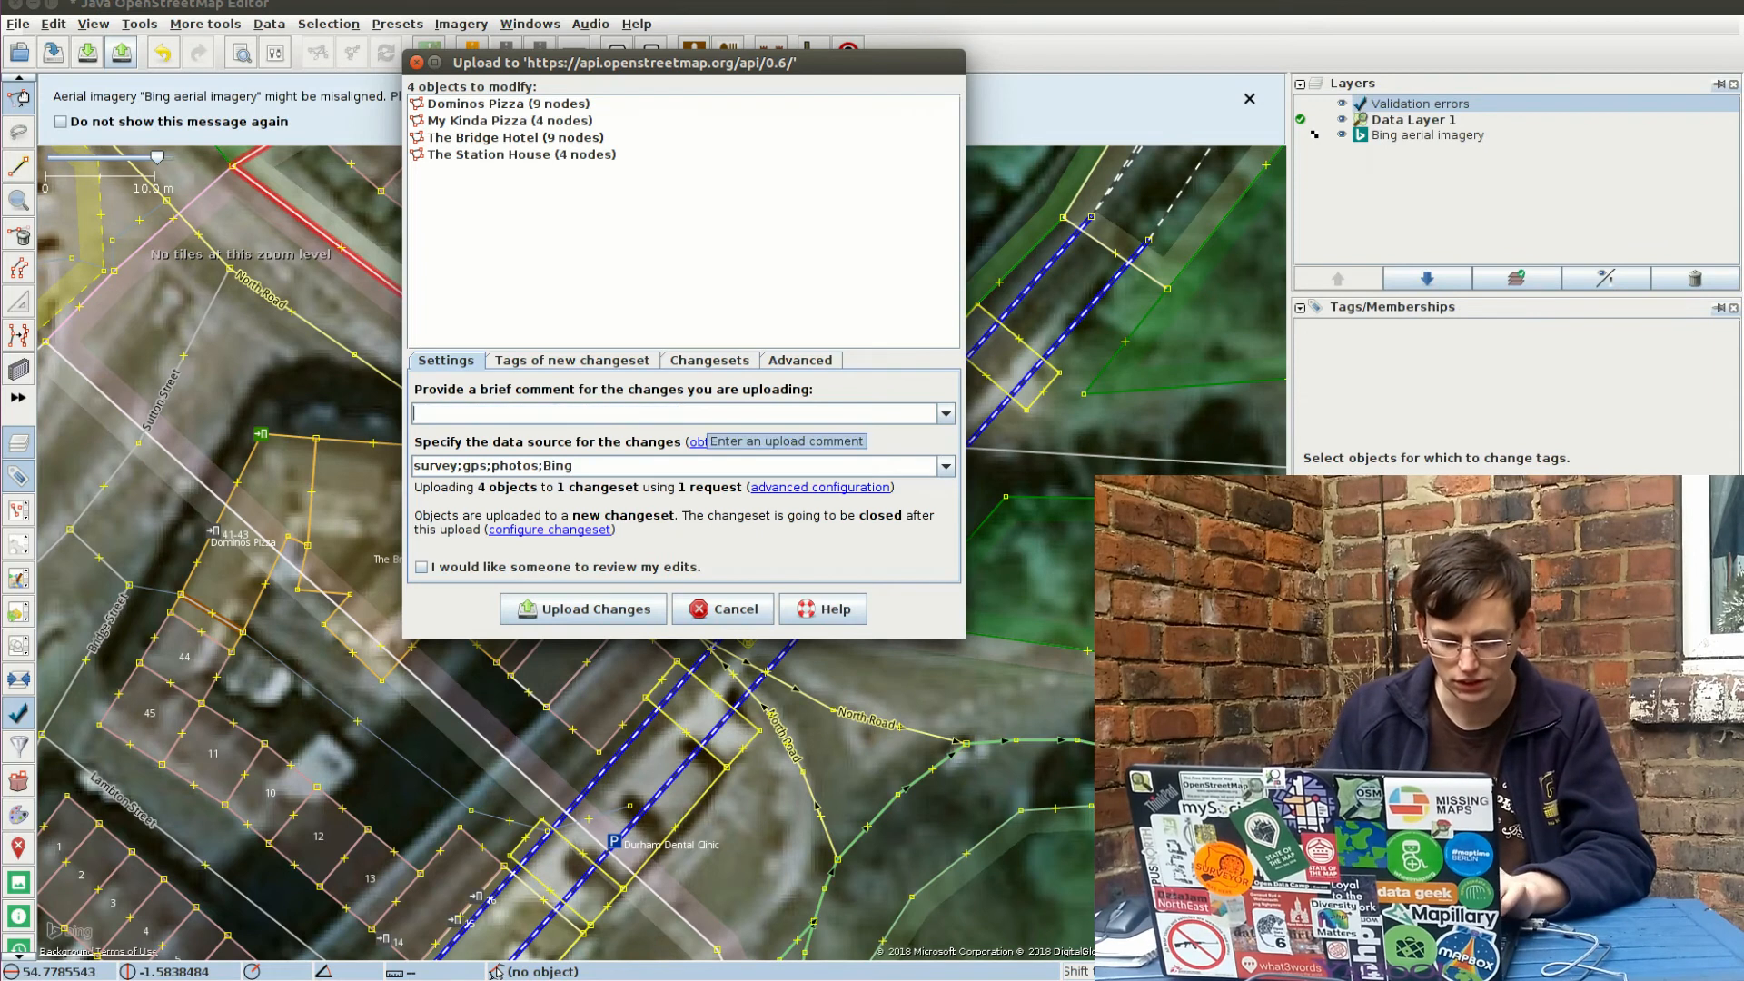
text(Adding some postcodes and )
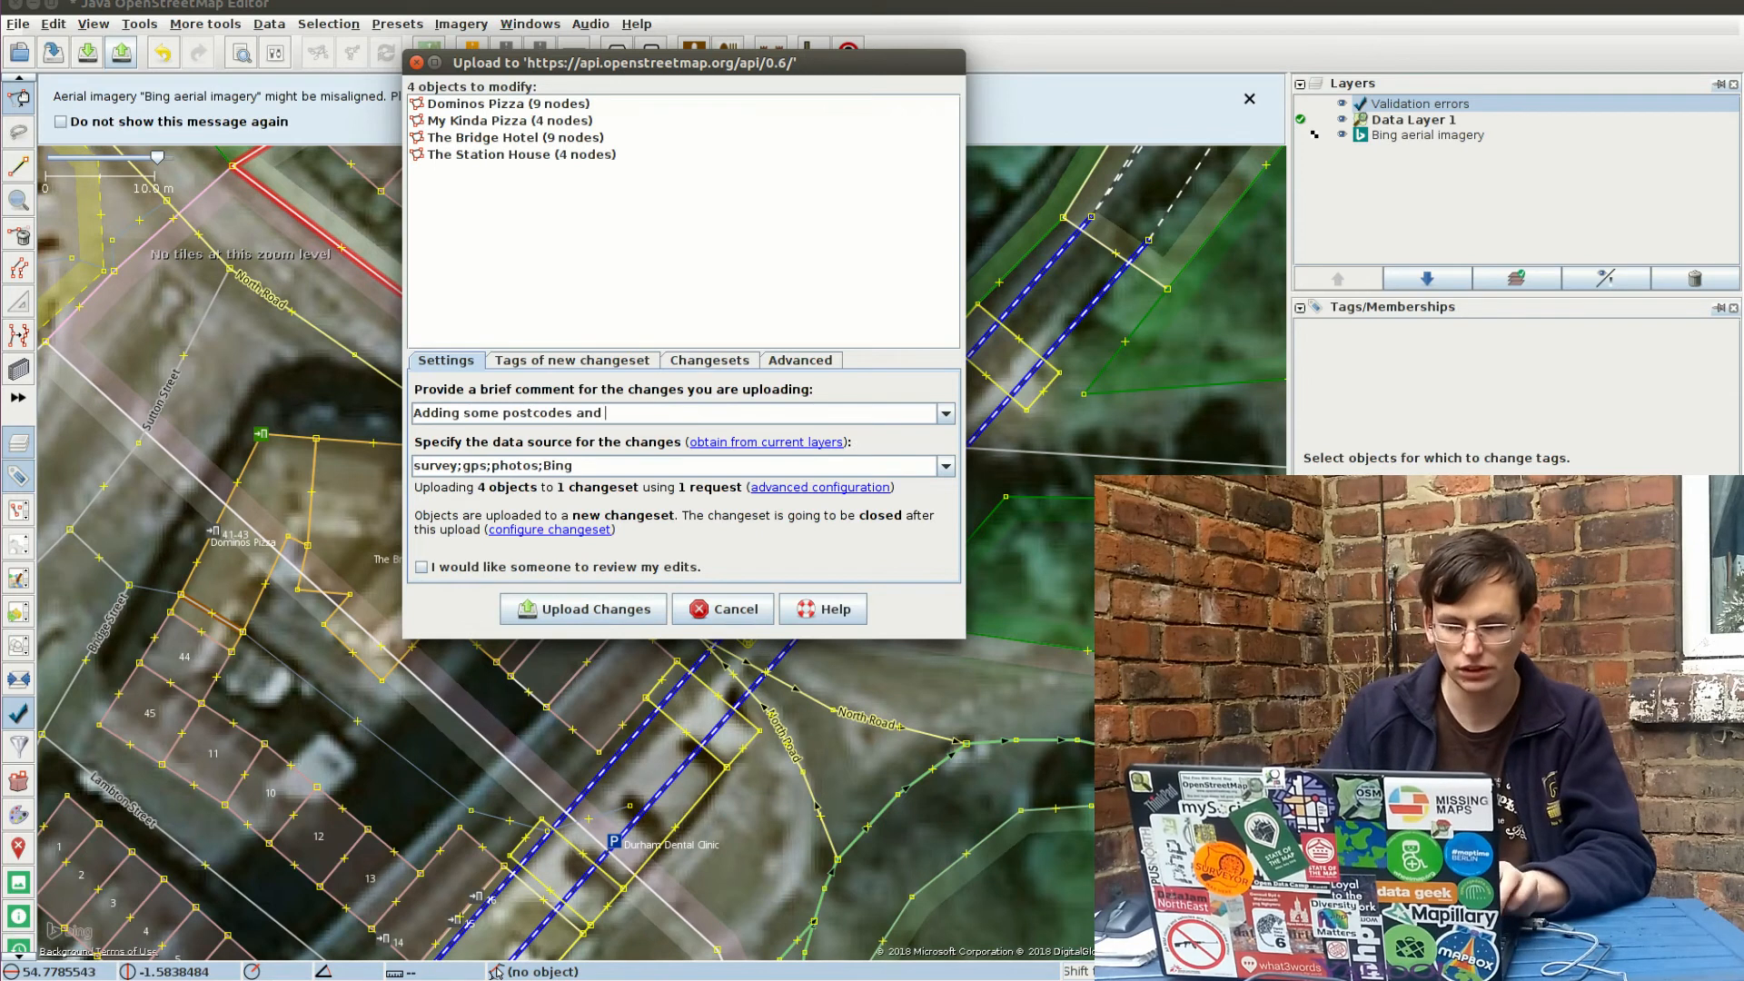
text(FHRS ids.)
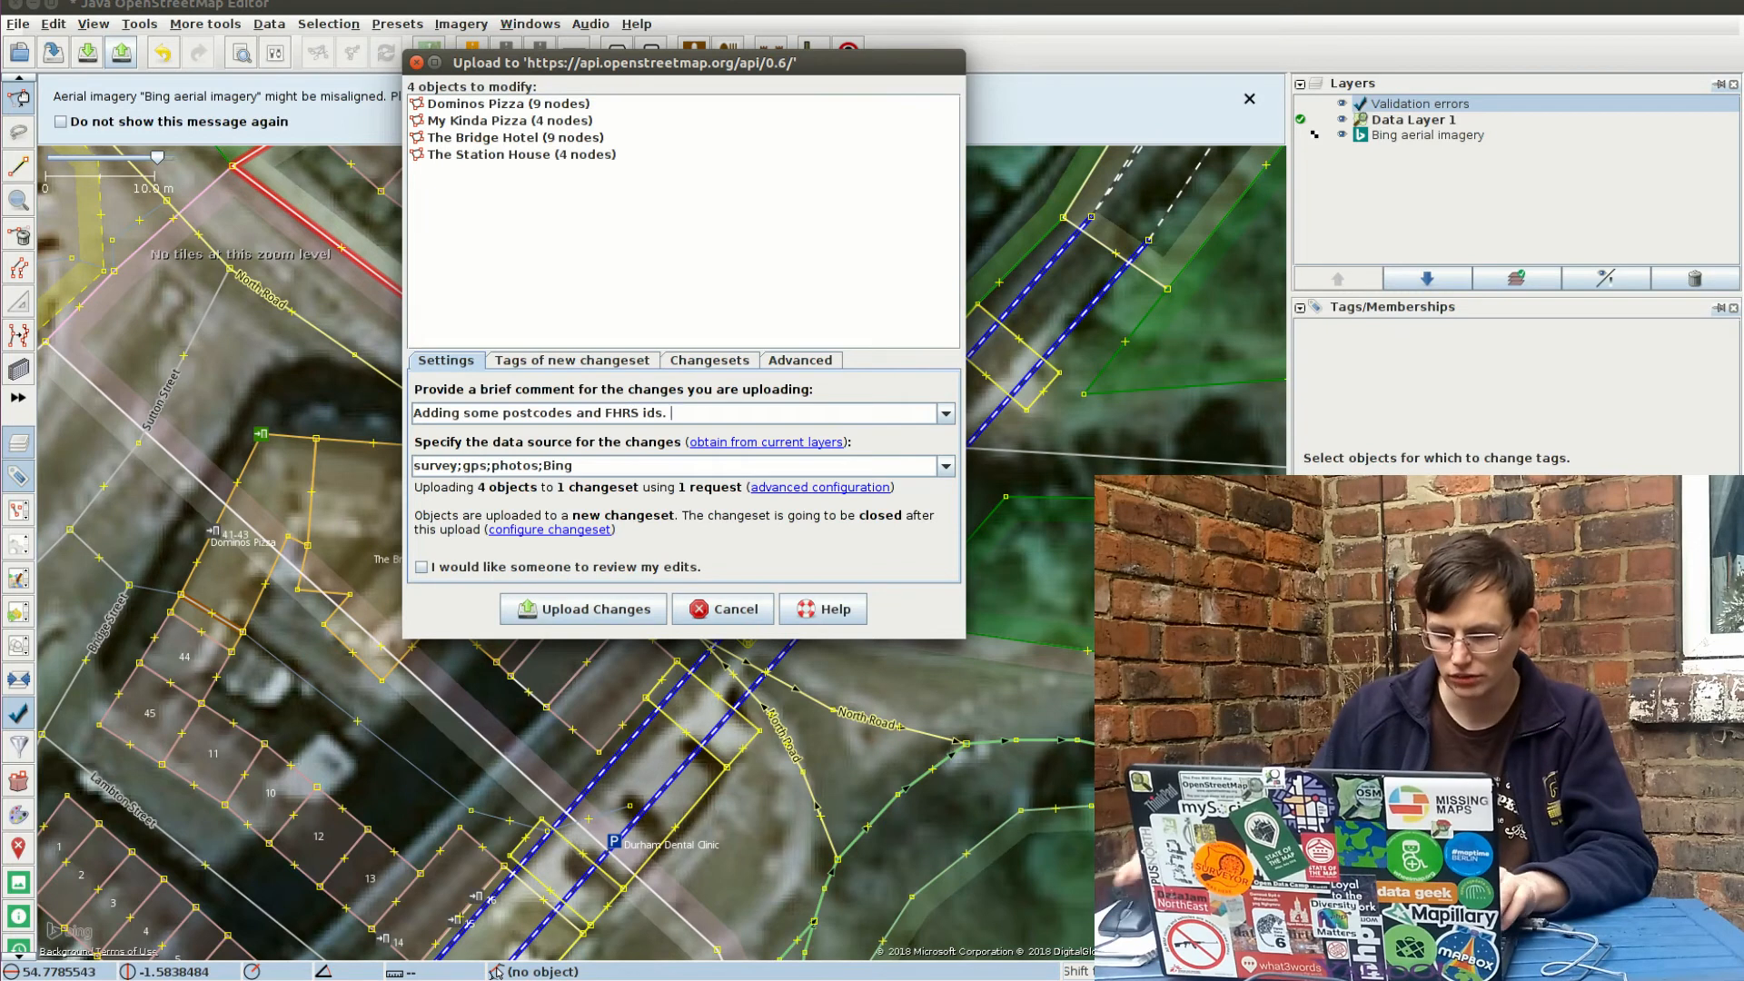
Step: Set the changeset's data source to "Bing;local_knowledge;fhrs" and upload the changes to OpenStreetMap
double_click(436, 466)
key(BackSpace)
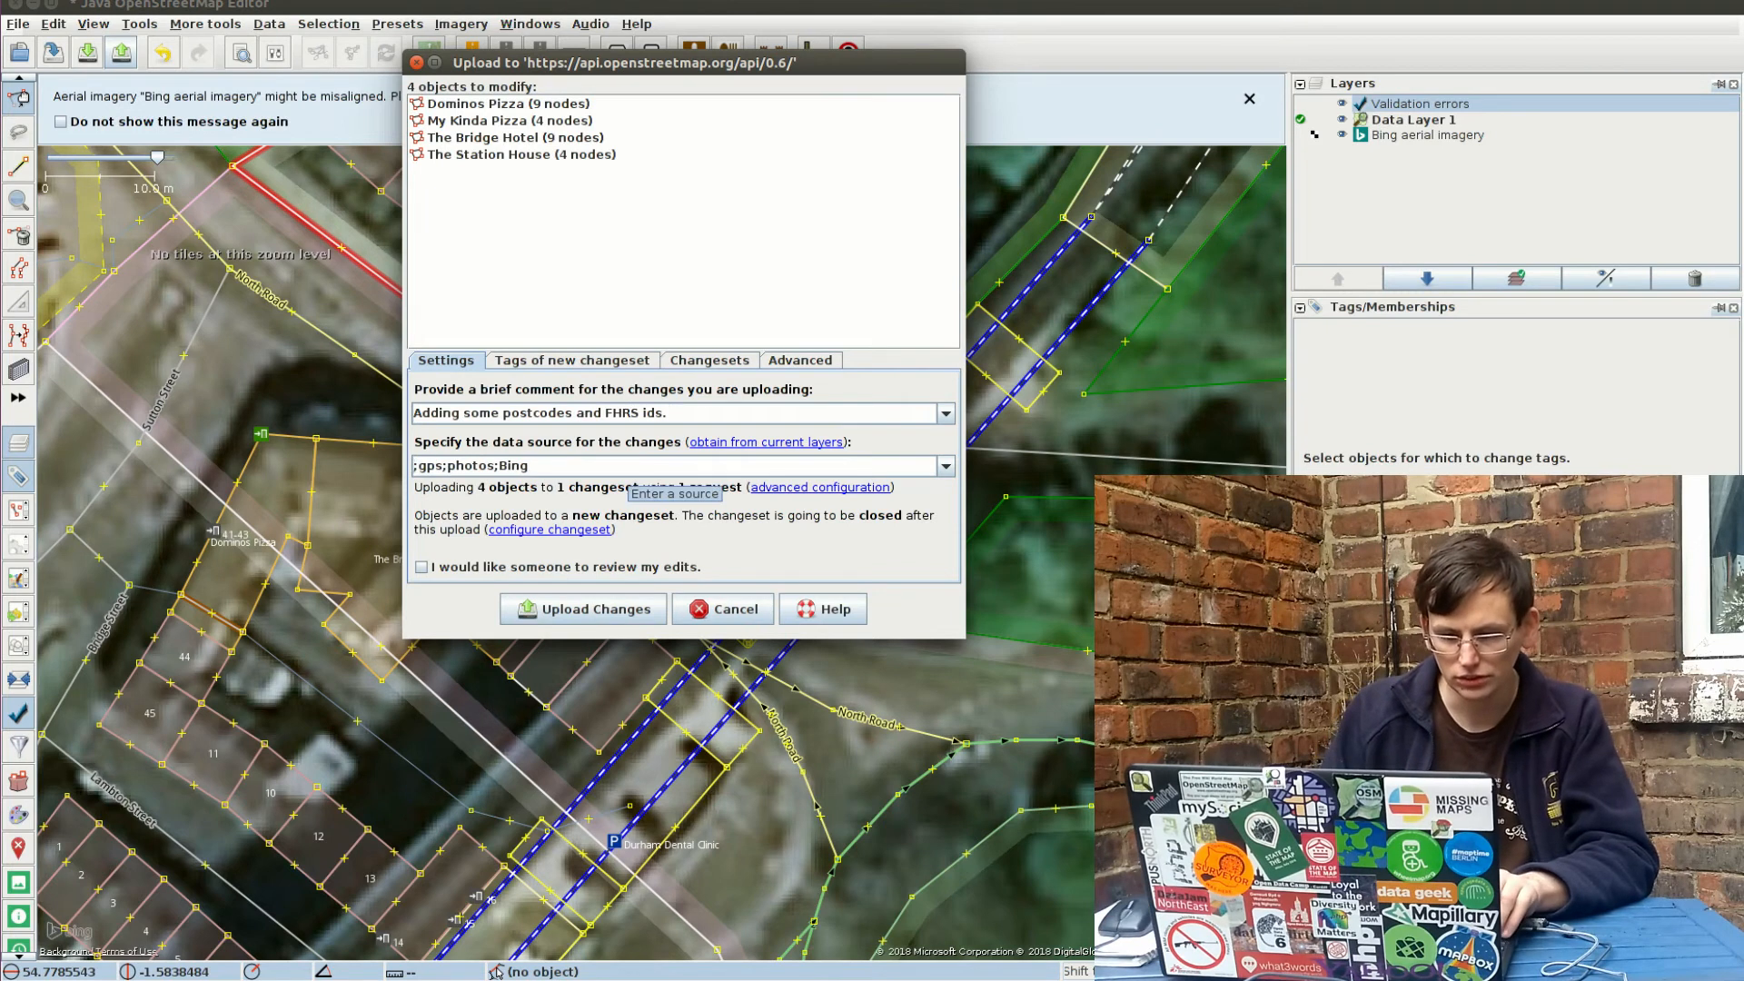
key(shift+Right)
key(shift+Right)
key(shift+Right)
key(shift+Right)
key(shift+Right)
key(shift+Right)
key(shift+Right)
key(shift+Right)
key(shift+Right)
key(shift+Right)
key(shift+Right)
key(shift+Right)
key(shift+Right)
key(shift+Right)
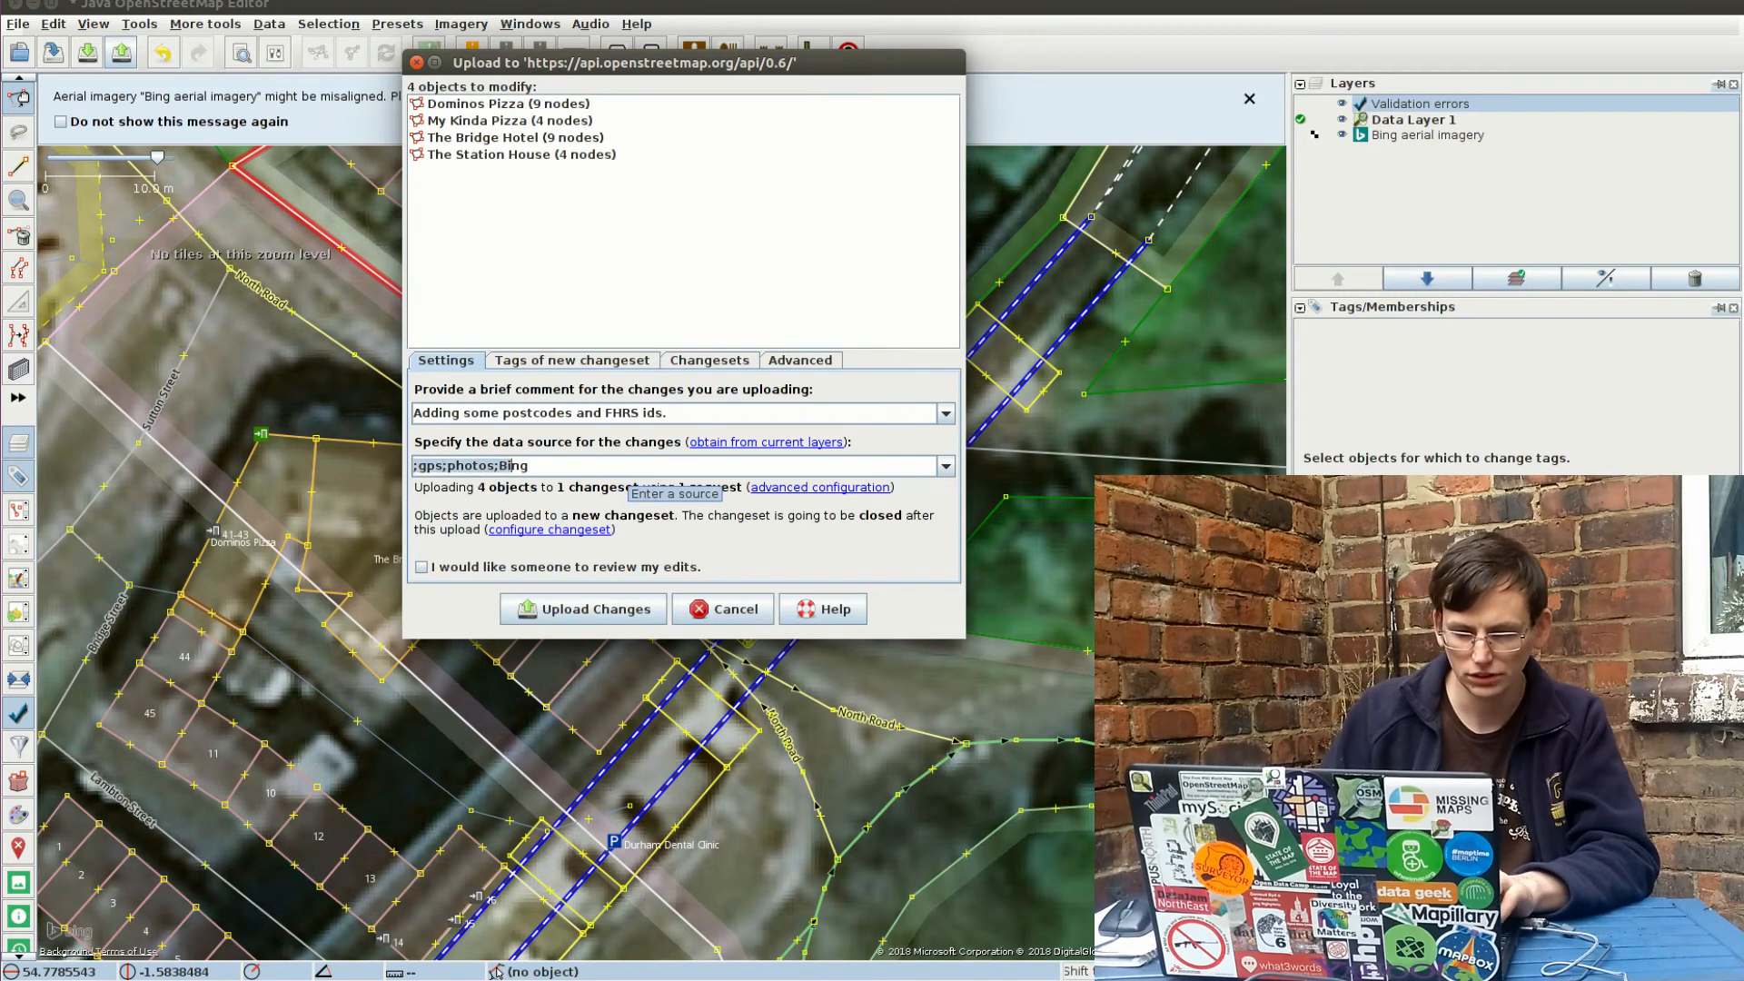
key(shift+Left)
key(shift+Left)
key(BackSpace)
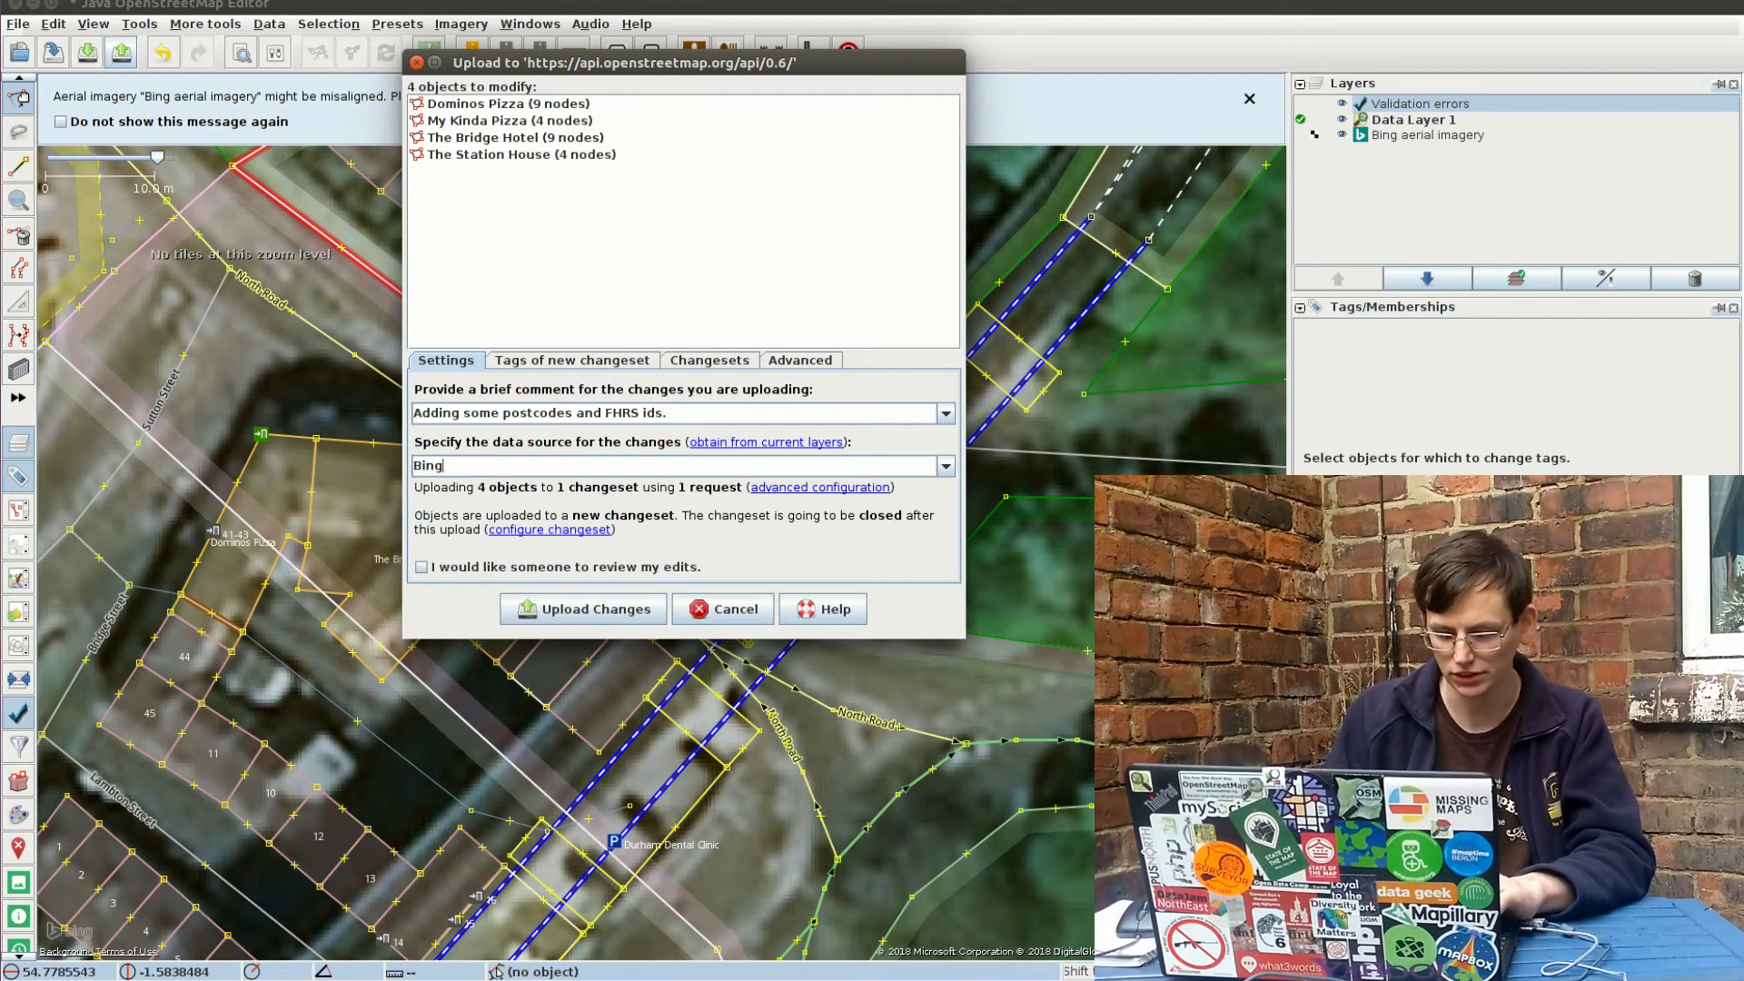
text(;local_knowledge;fhrs)
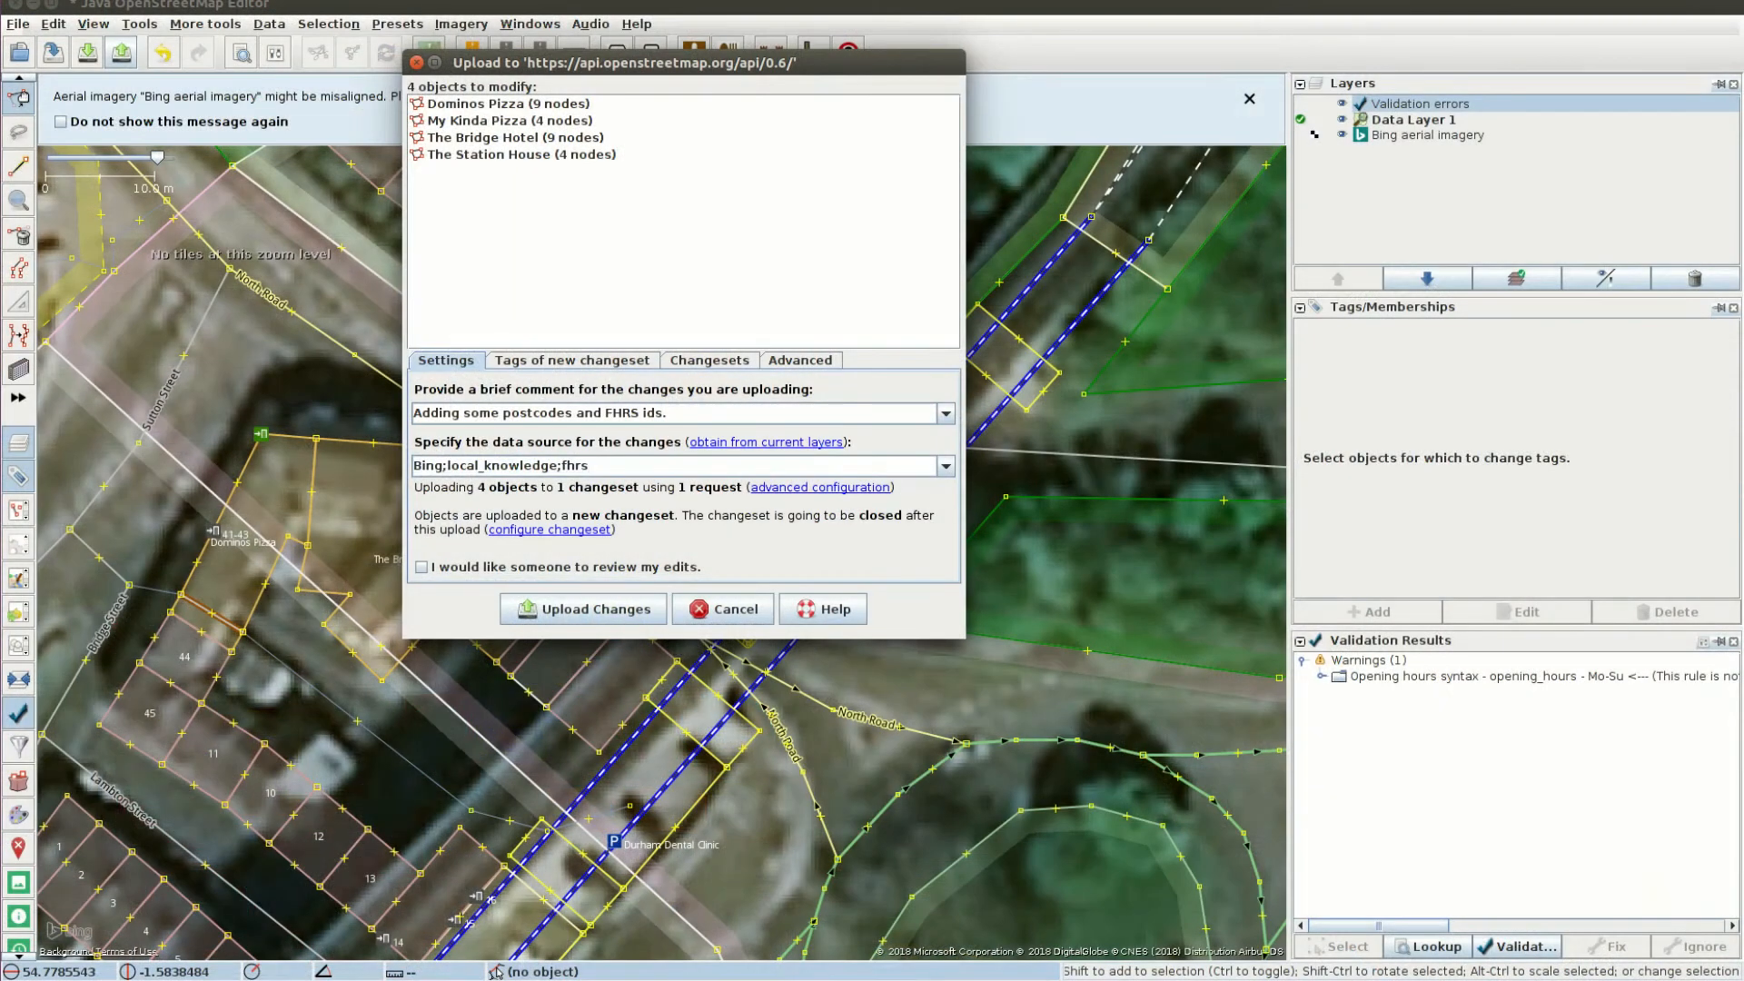
click(582, 609)
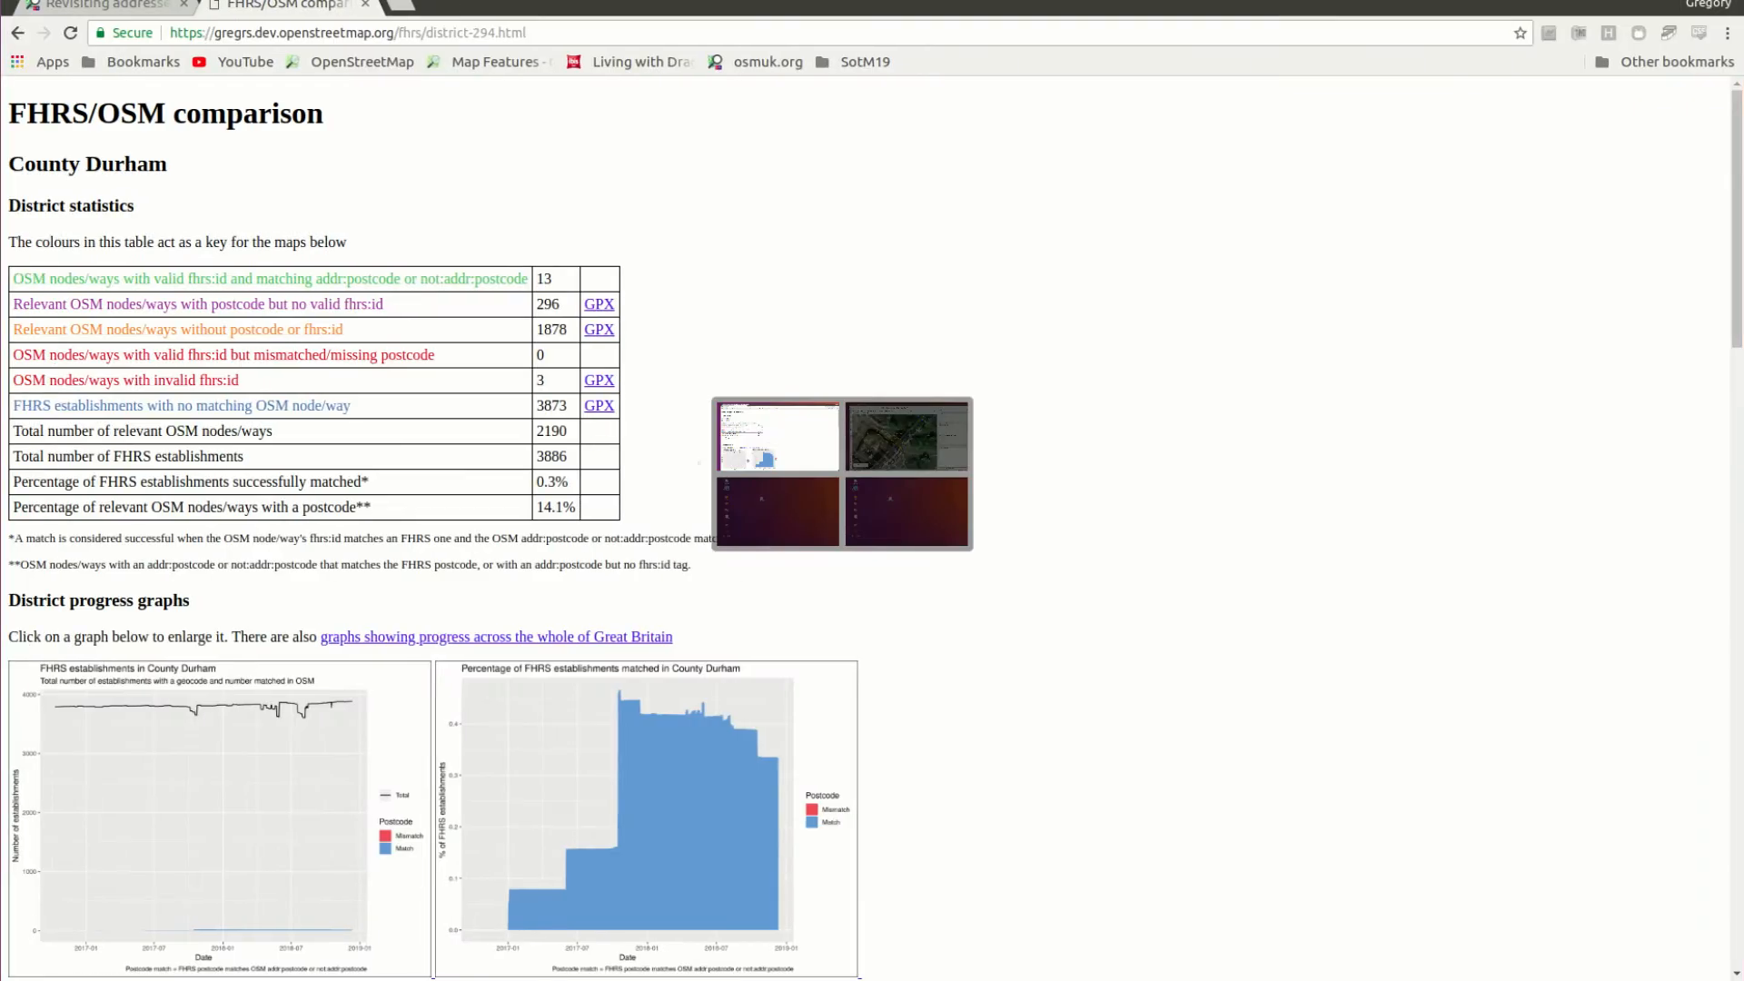
Step: Find the Bean Social establishment on the comparison page's Overview map and open its food hygiene rating page in a separate tab
scroll(436, 545, down, 3)
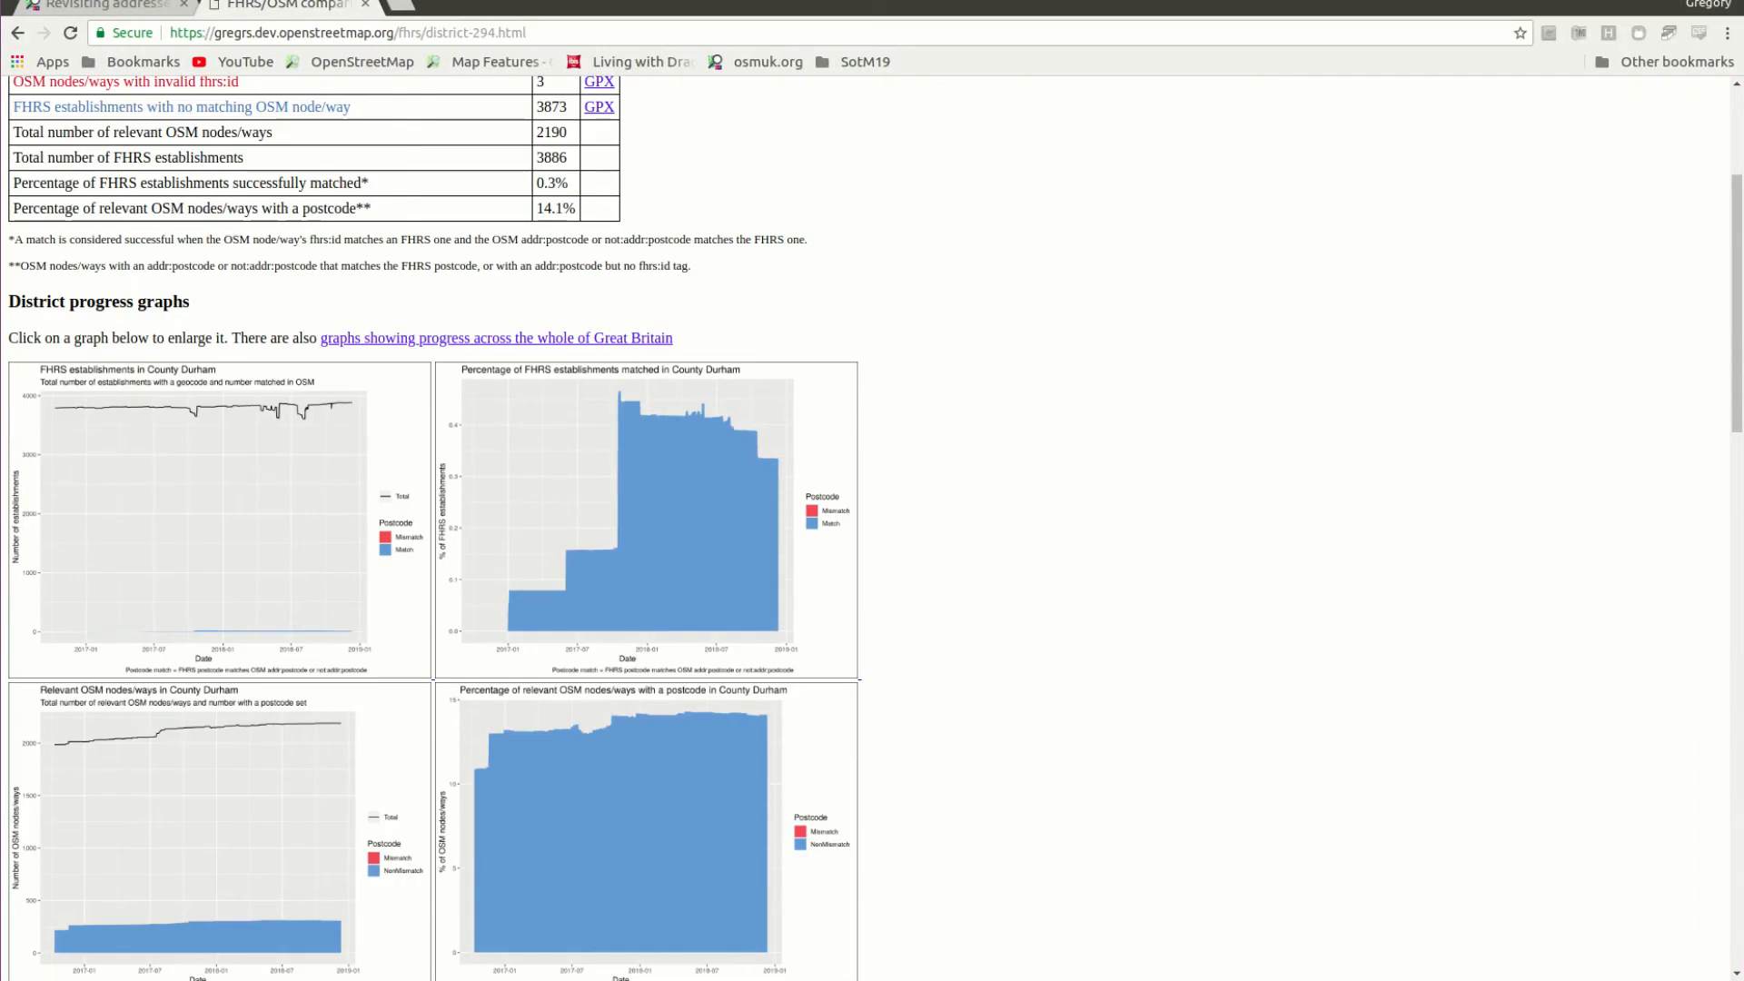
scroll(436, 545, up, 3)
scroll(436, 545, down, 10)
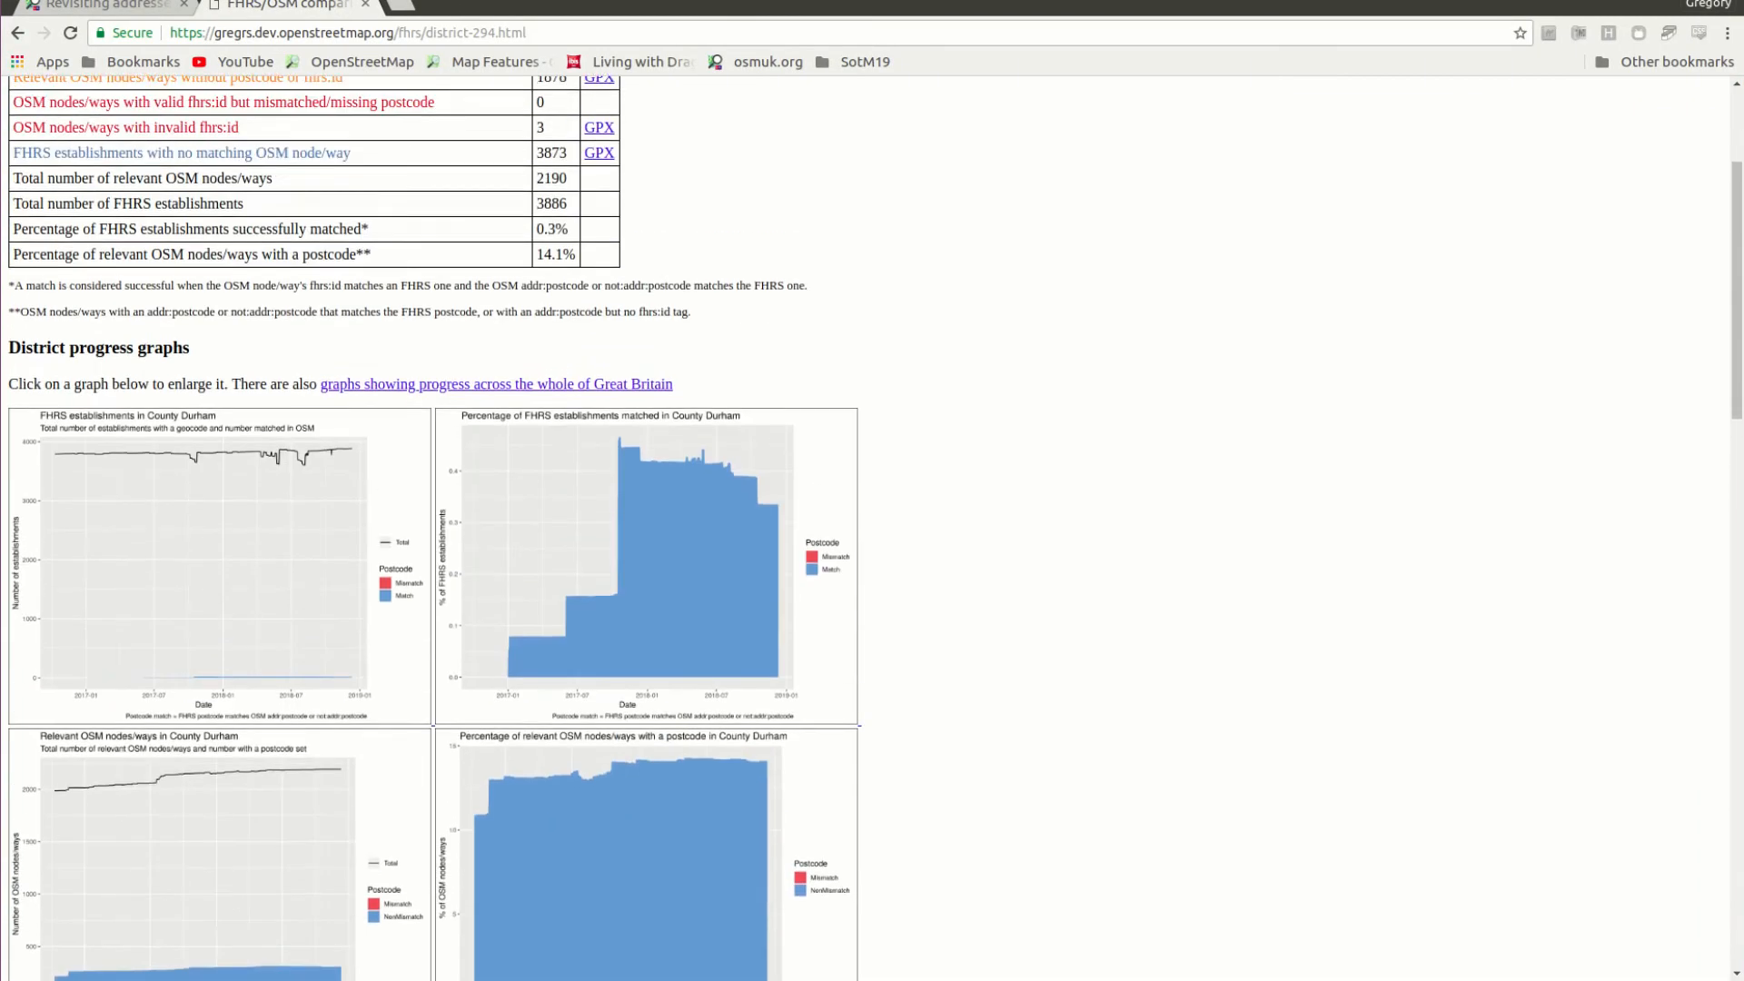
scroll(437, 545, down, 11)
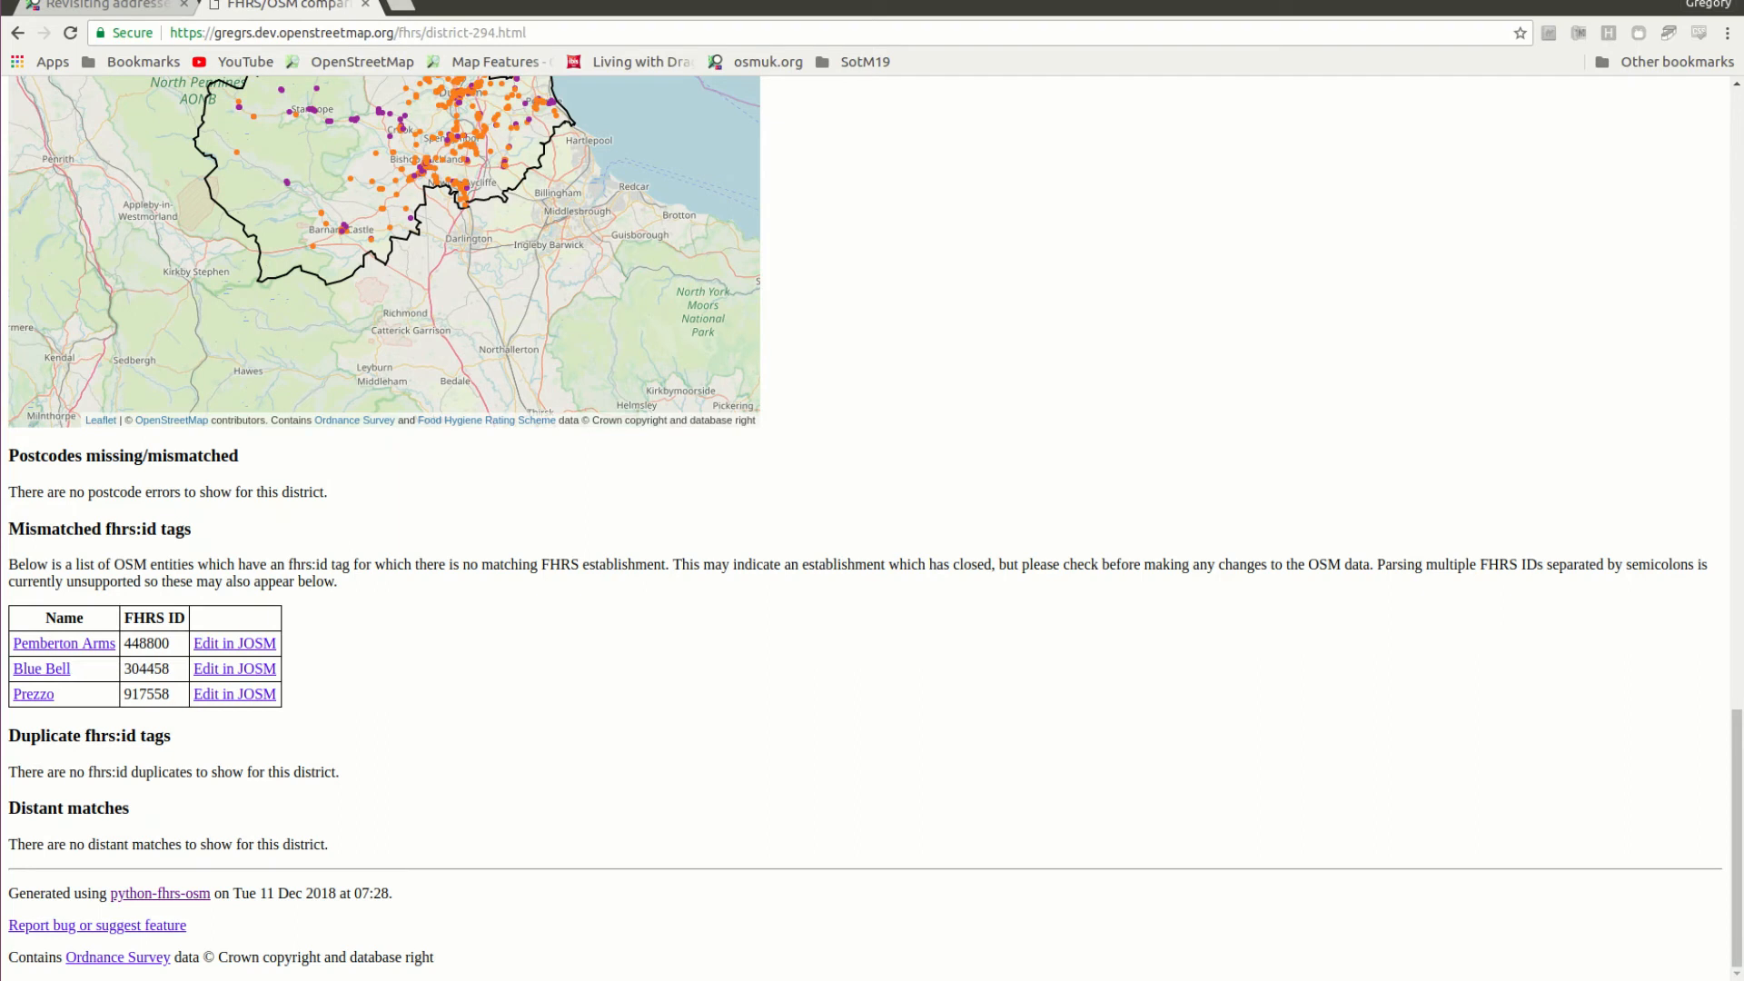
scroll(872, 527, up, 10)
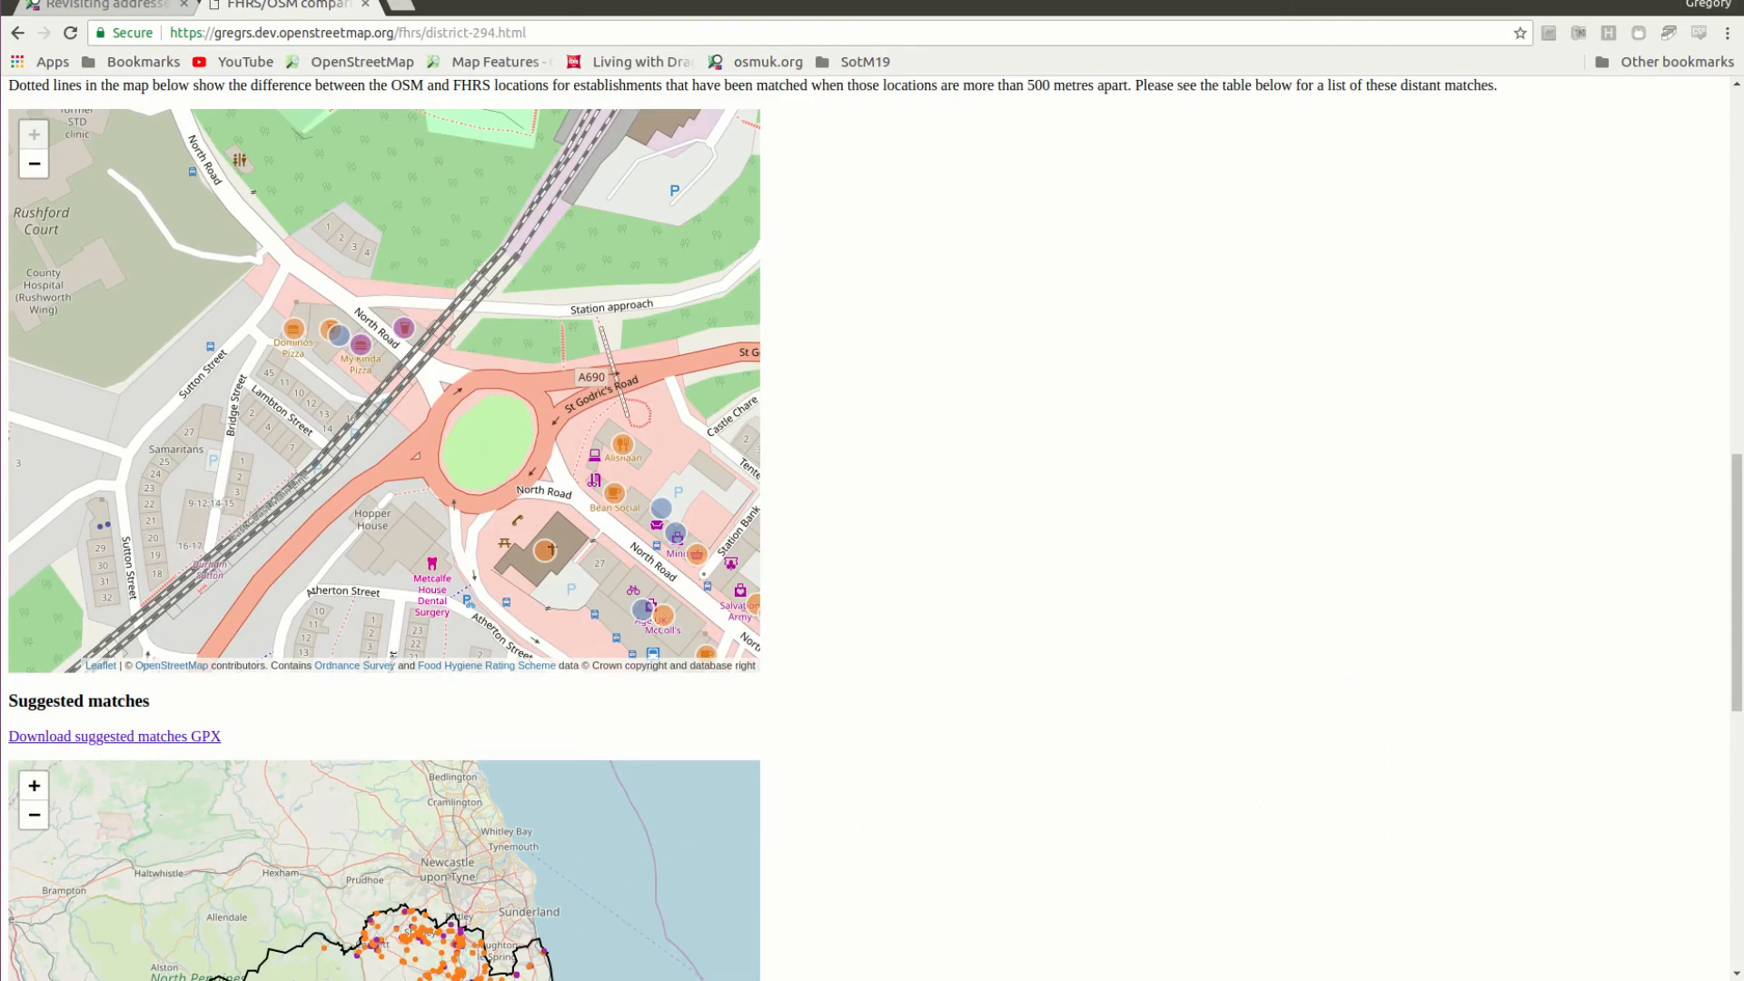
scroll(872, 526, up, 2)
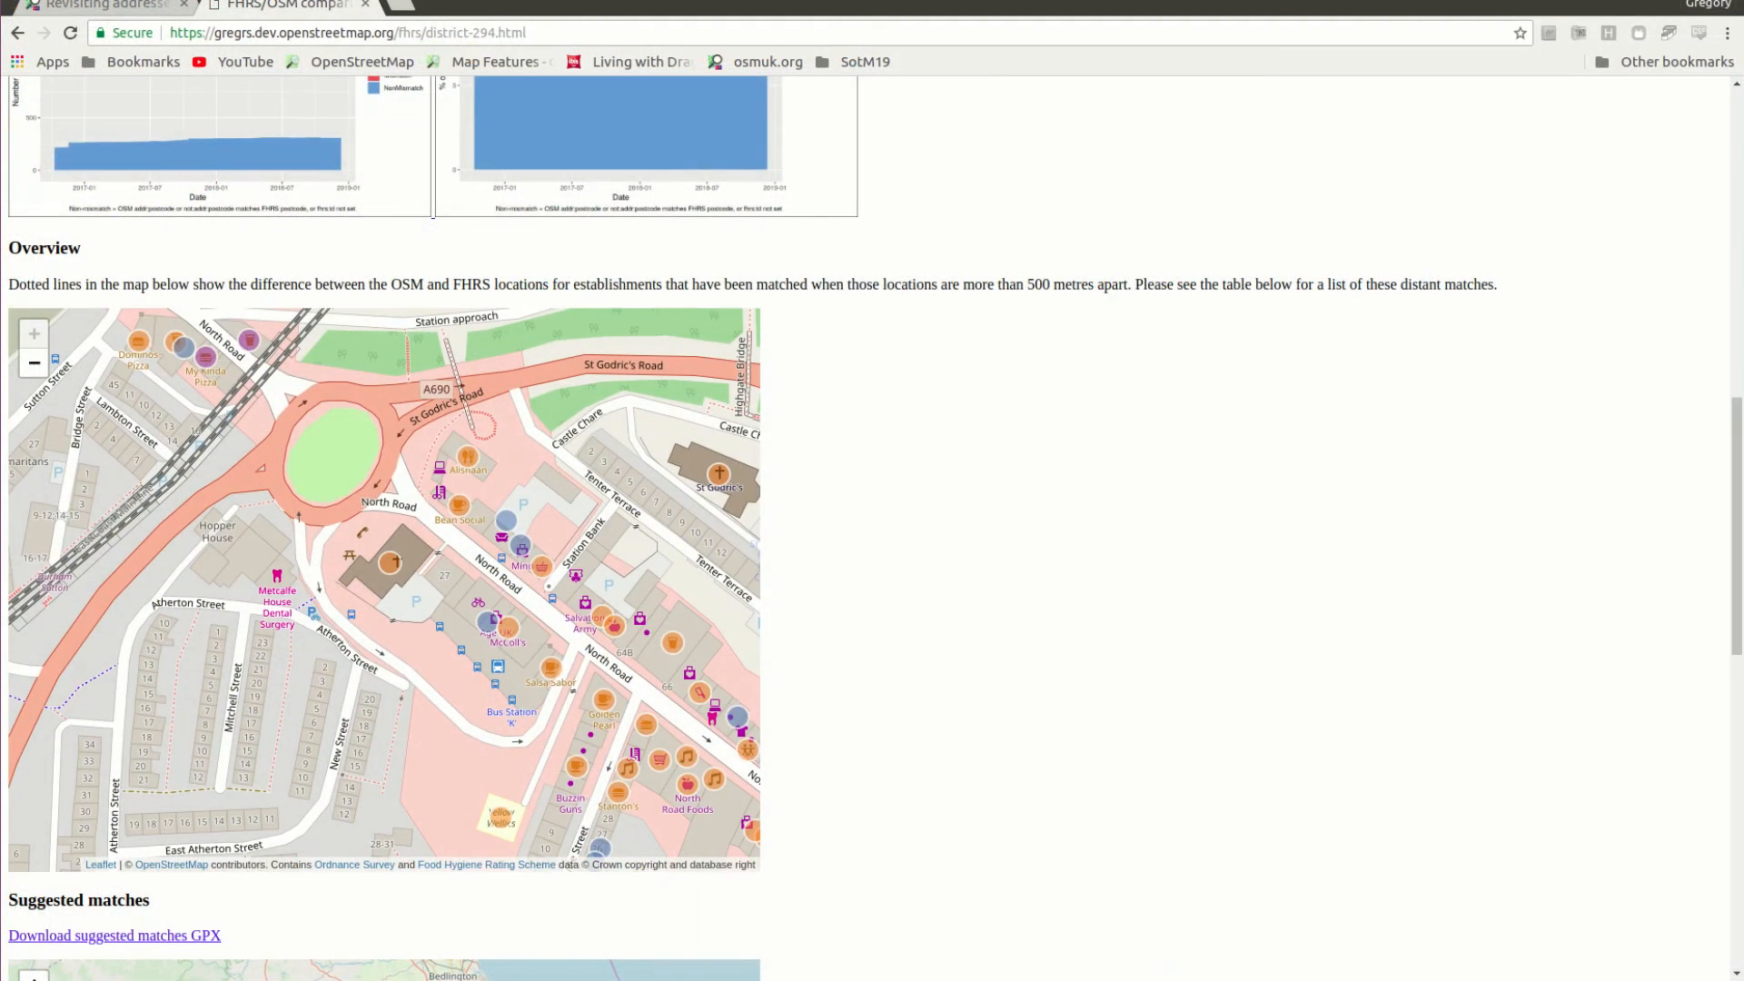
click(503, 518)
middle_click(503, 467)
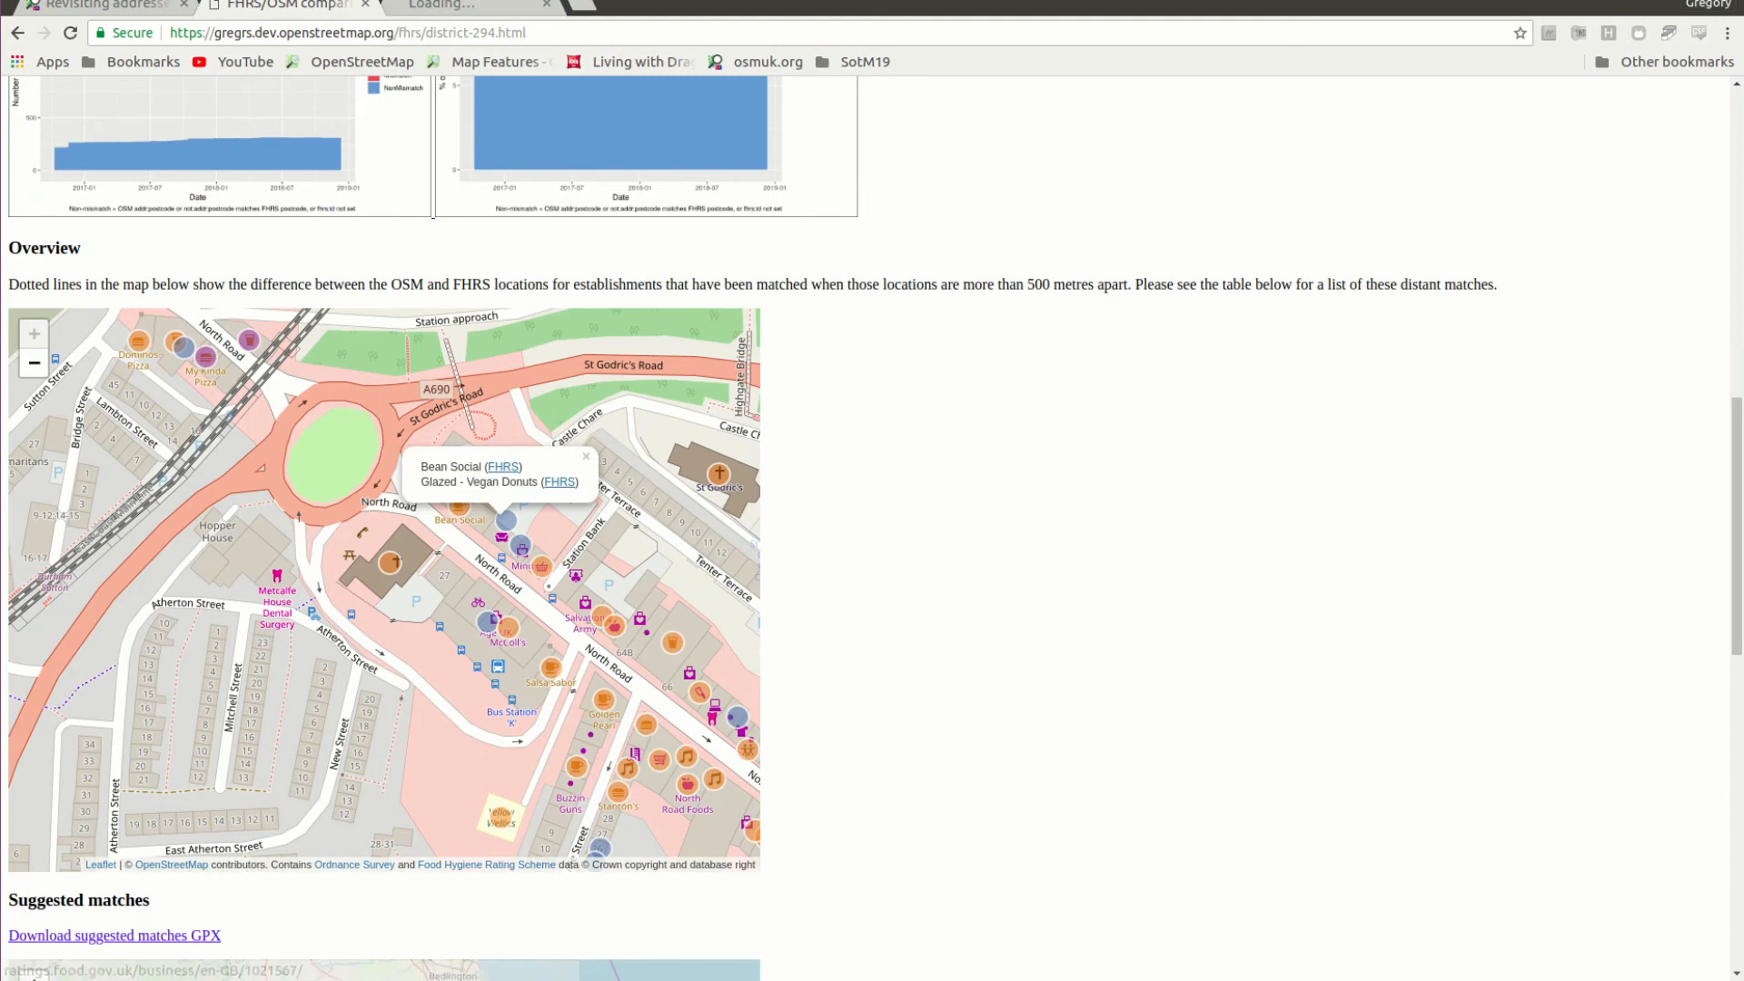
click(496, 5)
Step: Switch to JOSM and select the Bean Social building on North Road, southeast of the roundabout
key(ctrl+alt+Right)
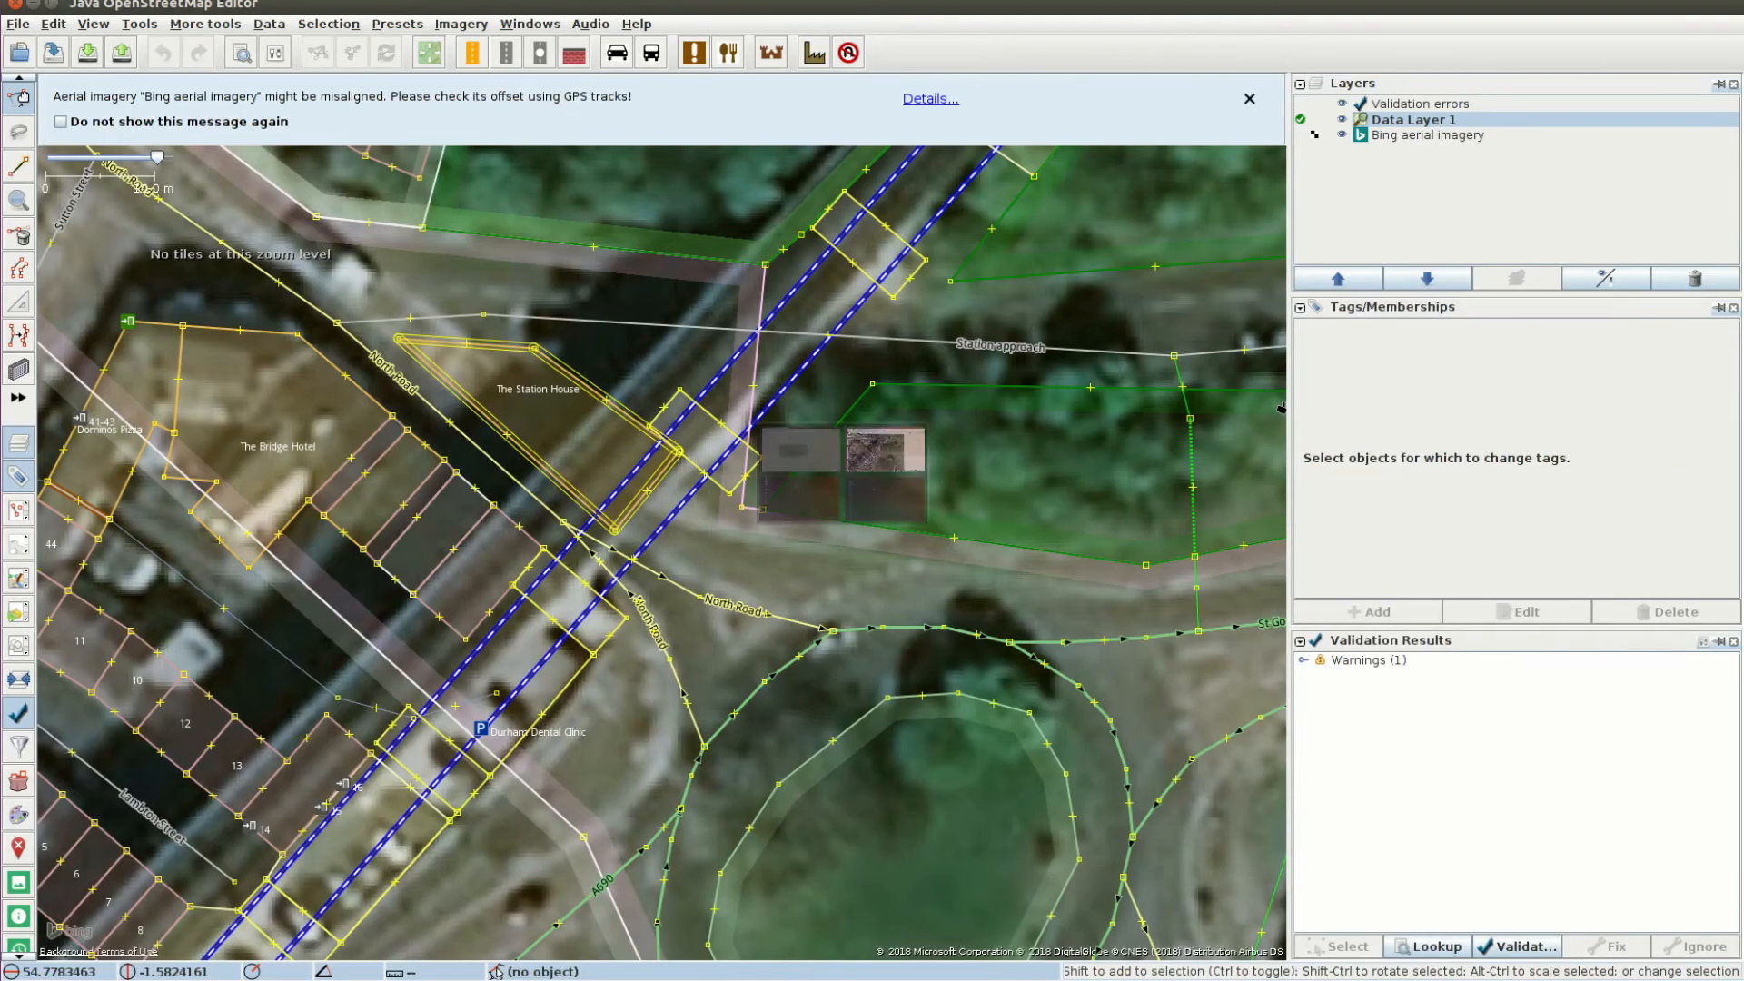
drag(1036, 799, 446, 482)
drag(944, 698, 549, 426)
click(550, 420)
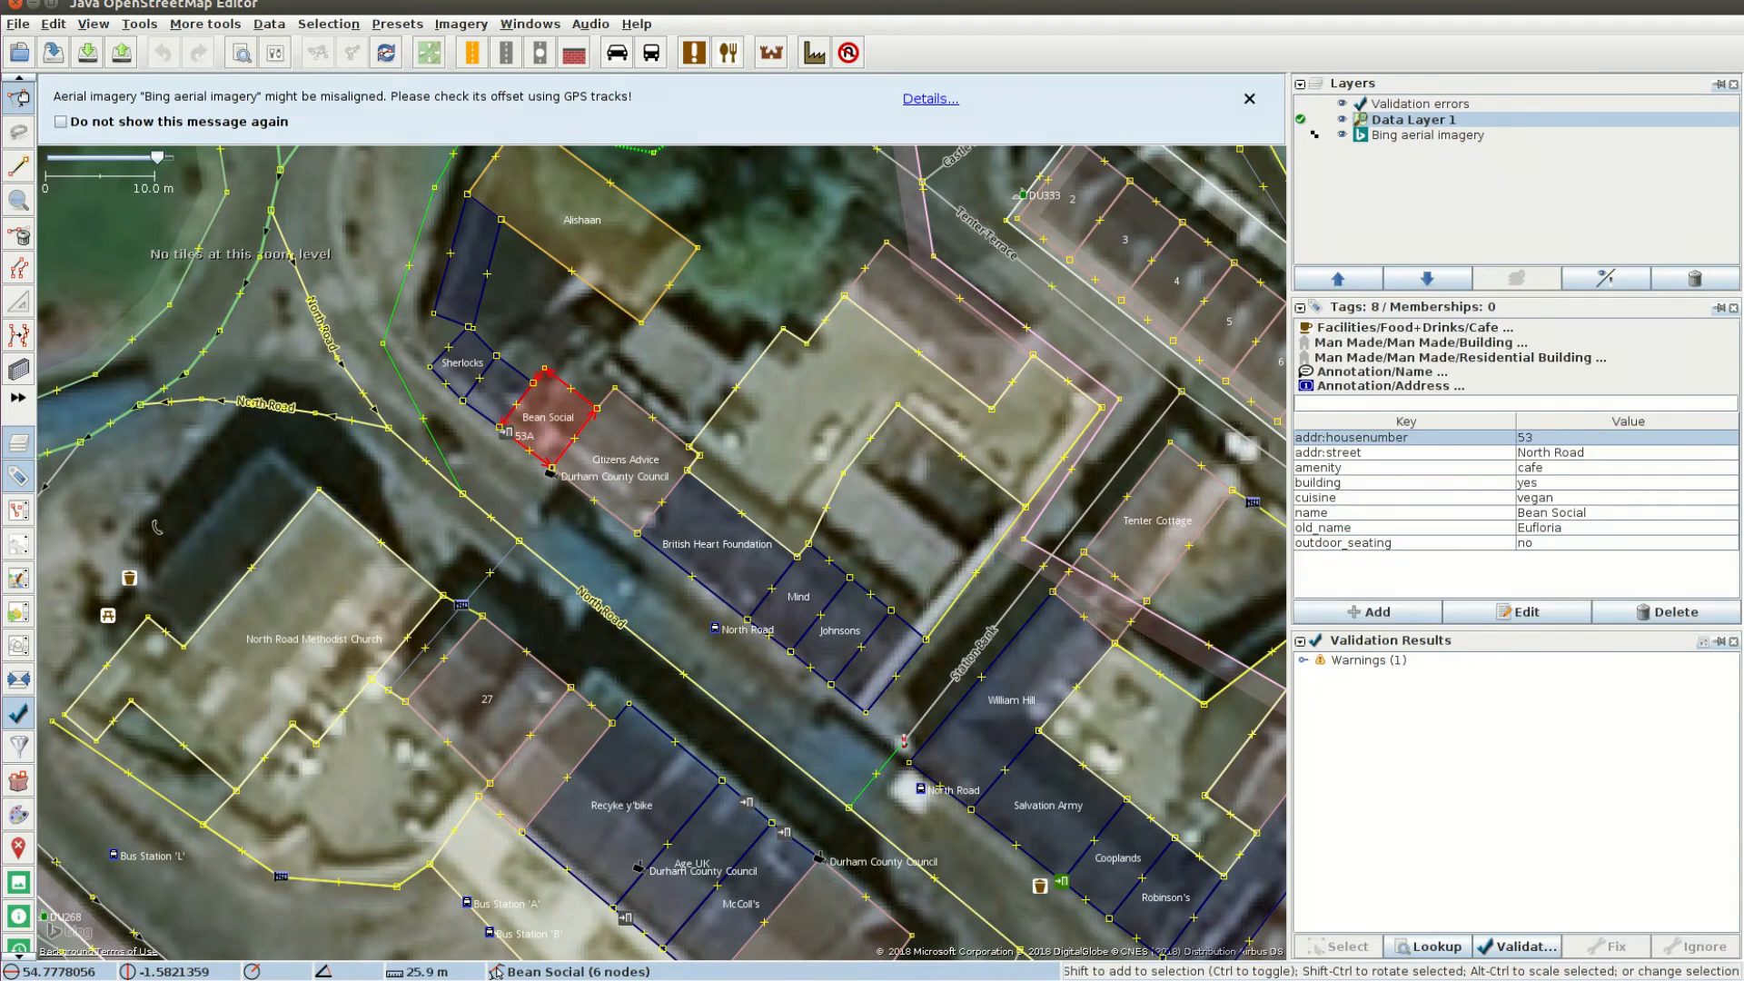
Step: Copy Bean Social's postcode from its rating page in the browser and add it in JOSM as addr:postcode=DH1 4SF
key(ctrl+alt+Left)
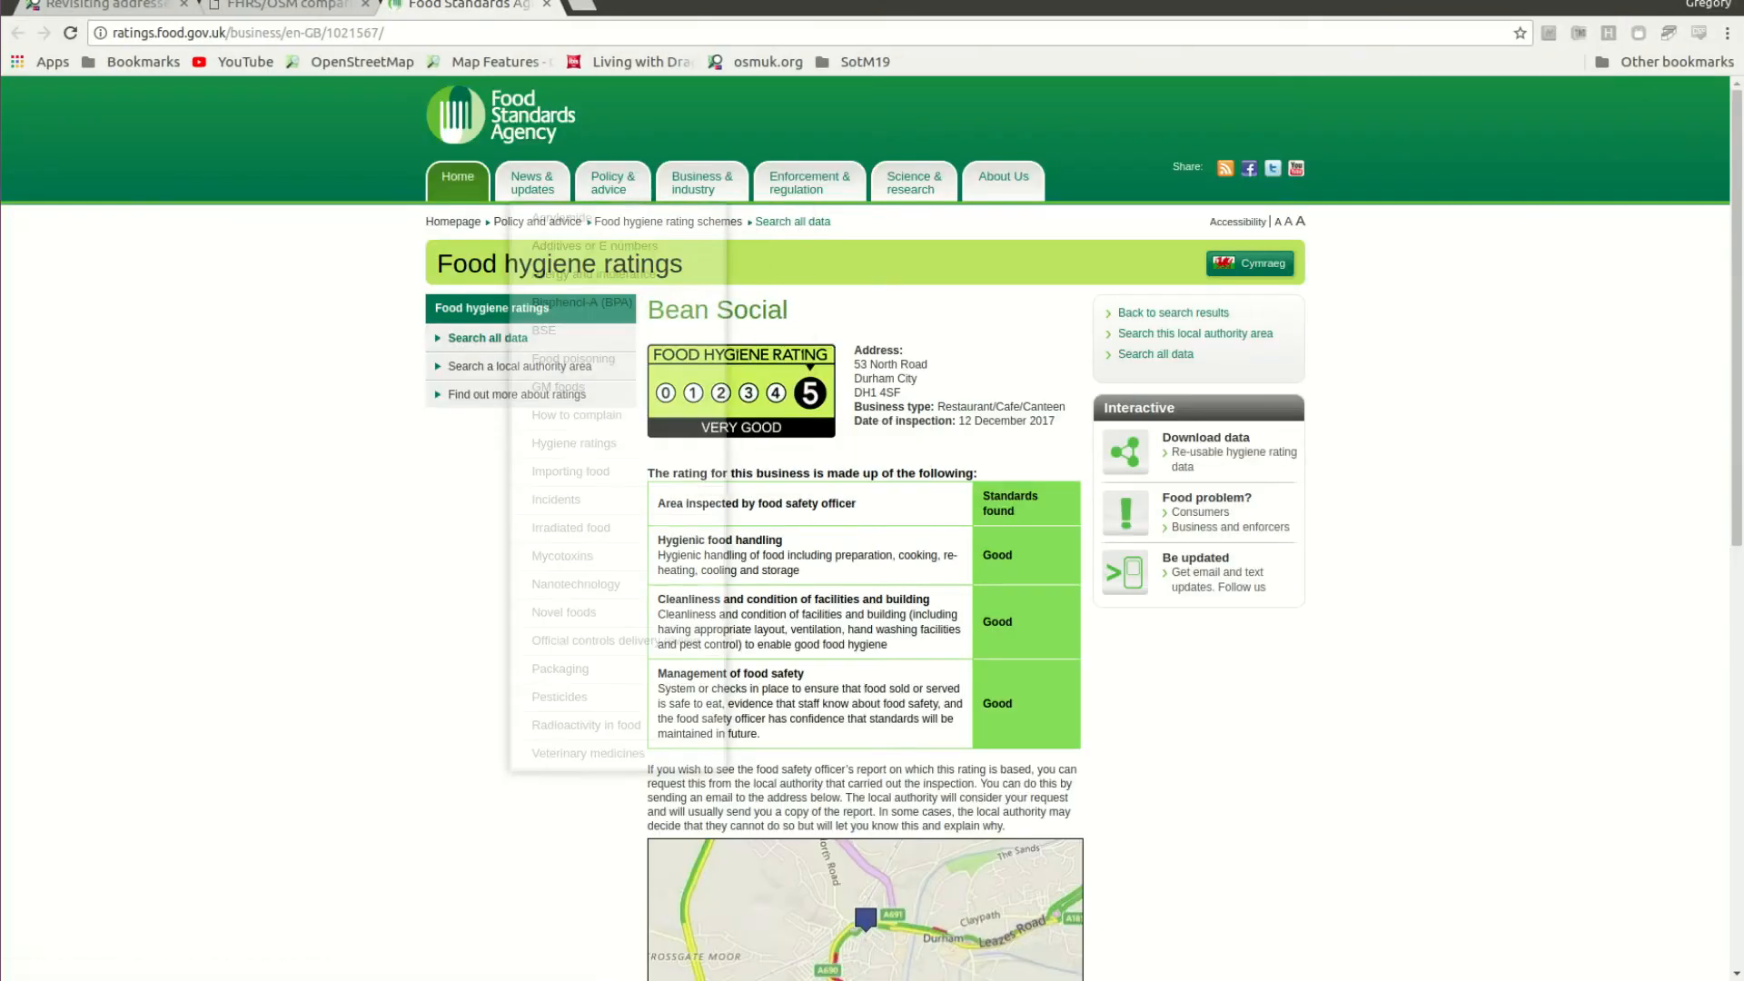
drag(905, 393, 862, 393)
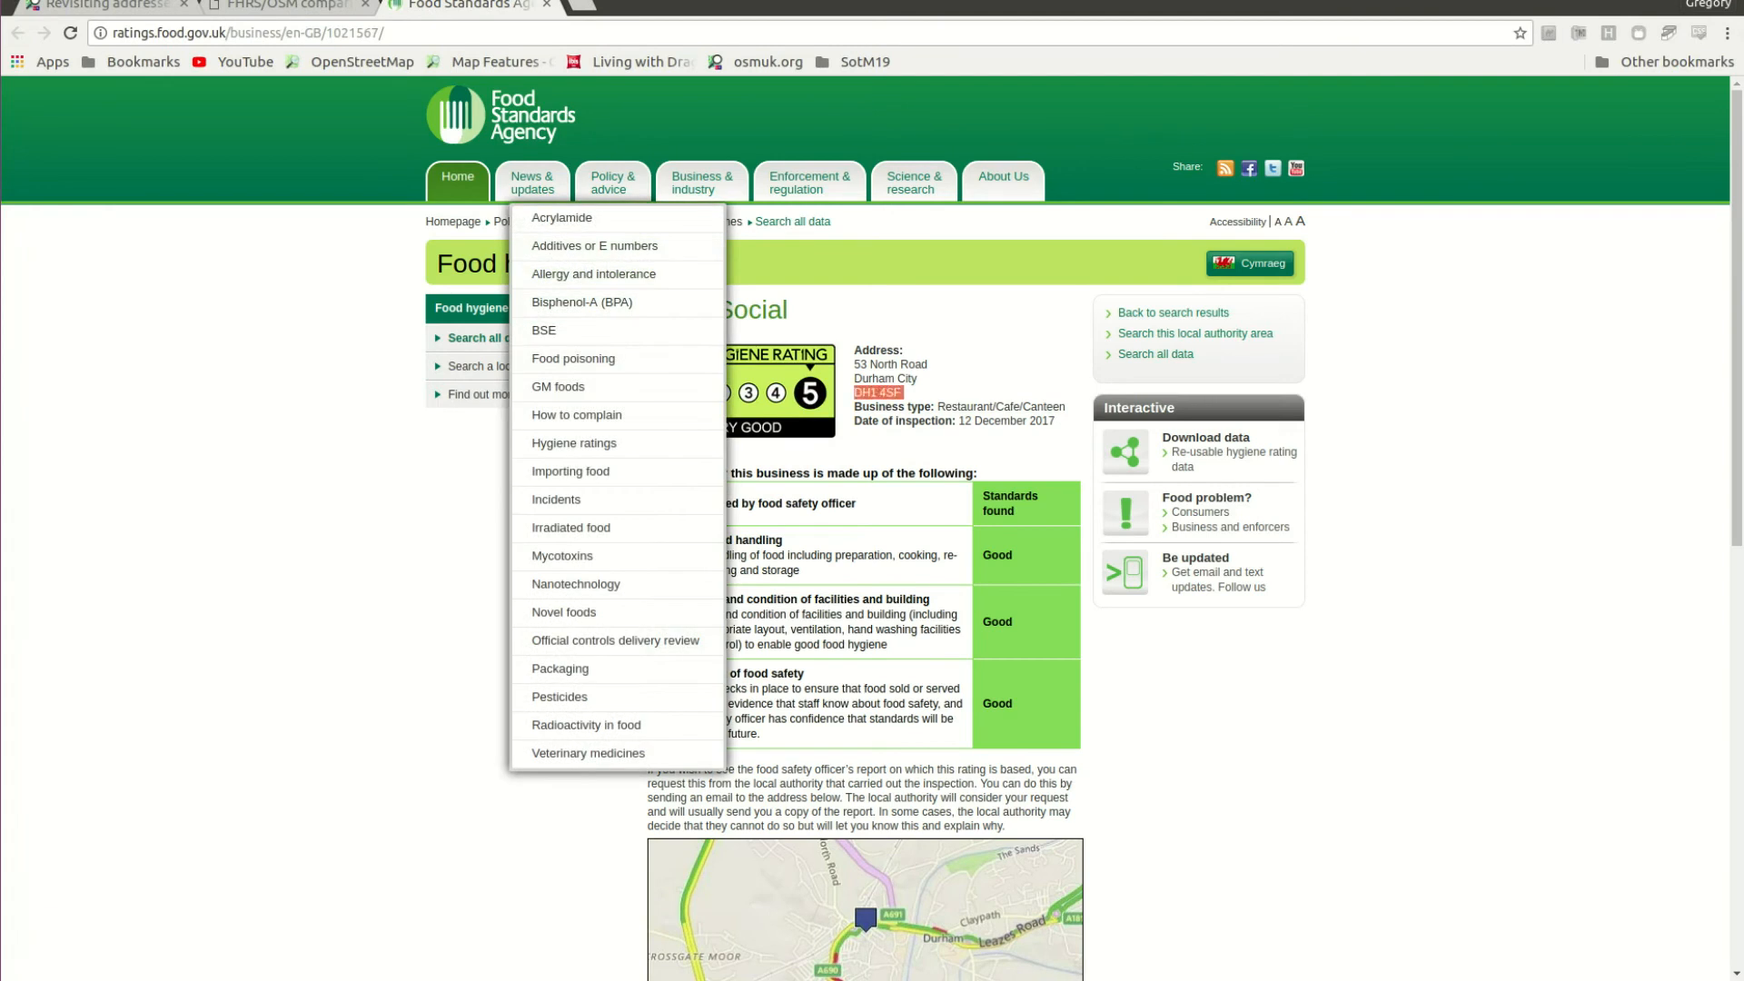
key(ctrl+alt+Right)
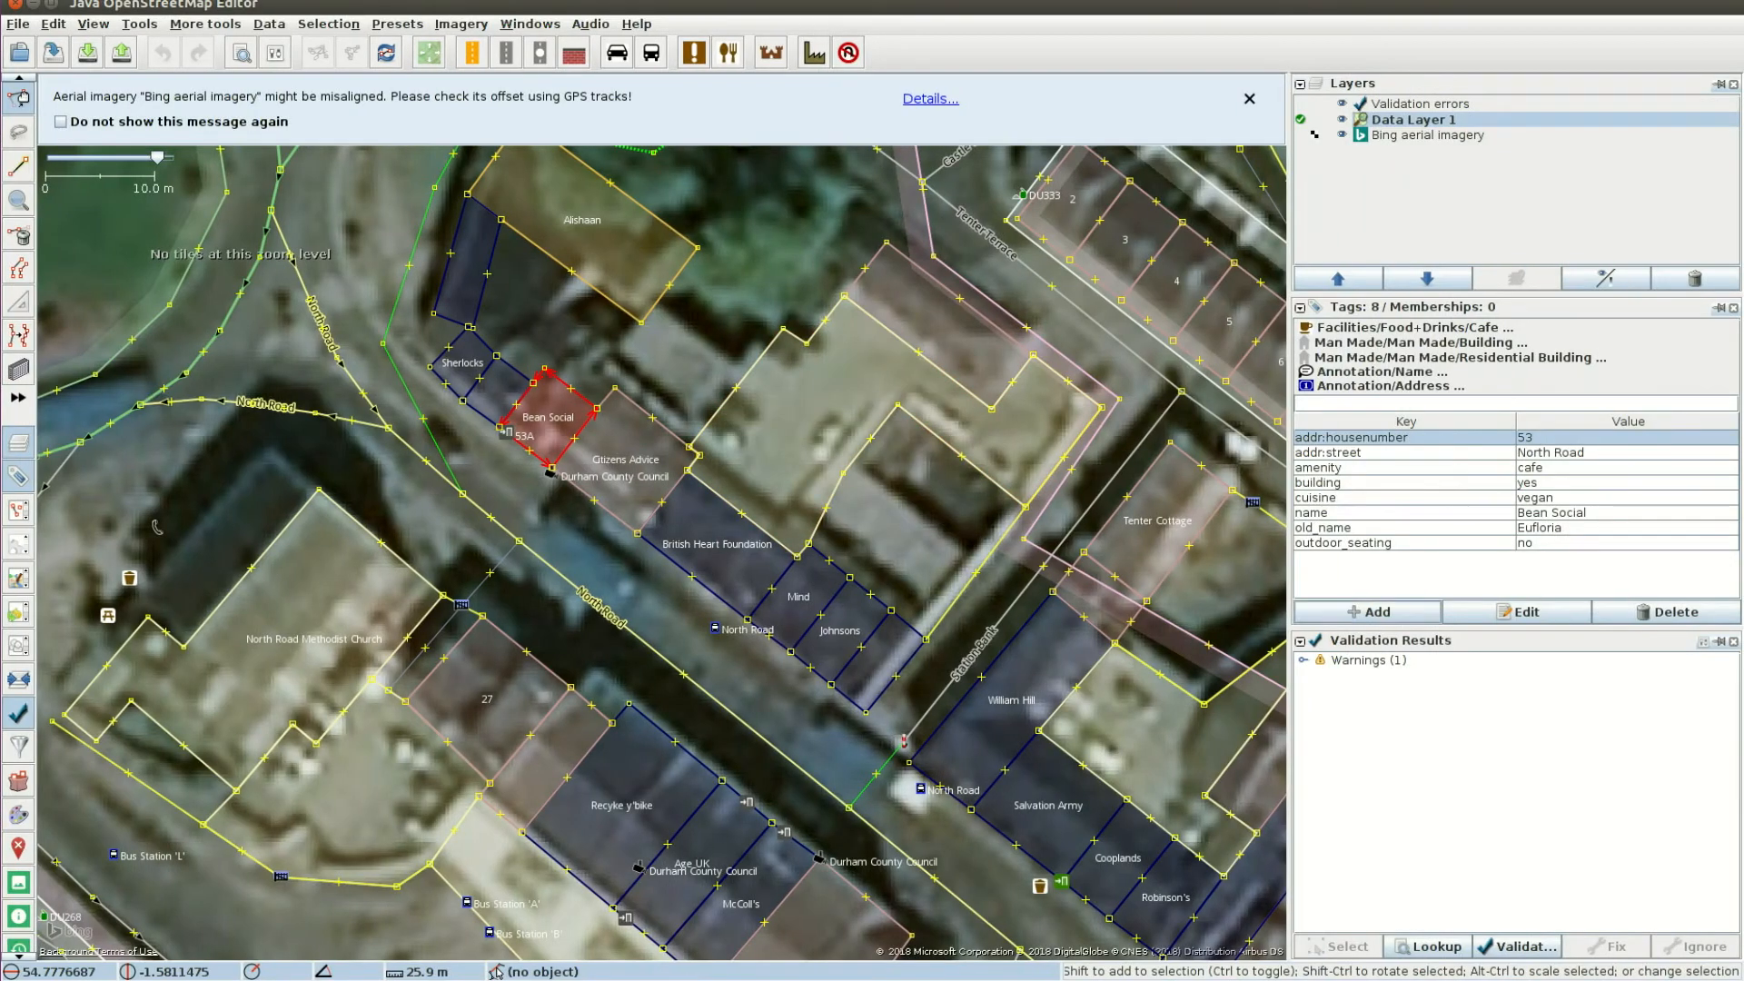
key(alt+a)
key(Tab)
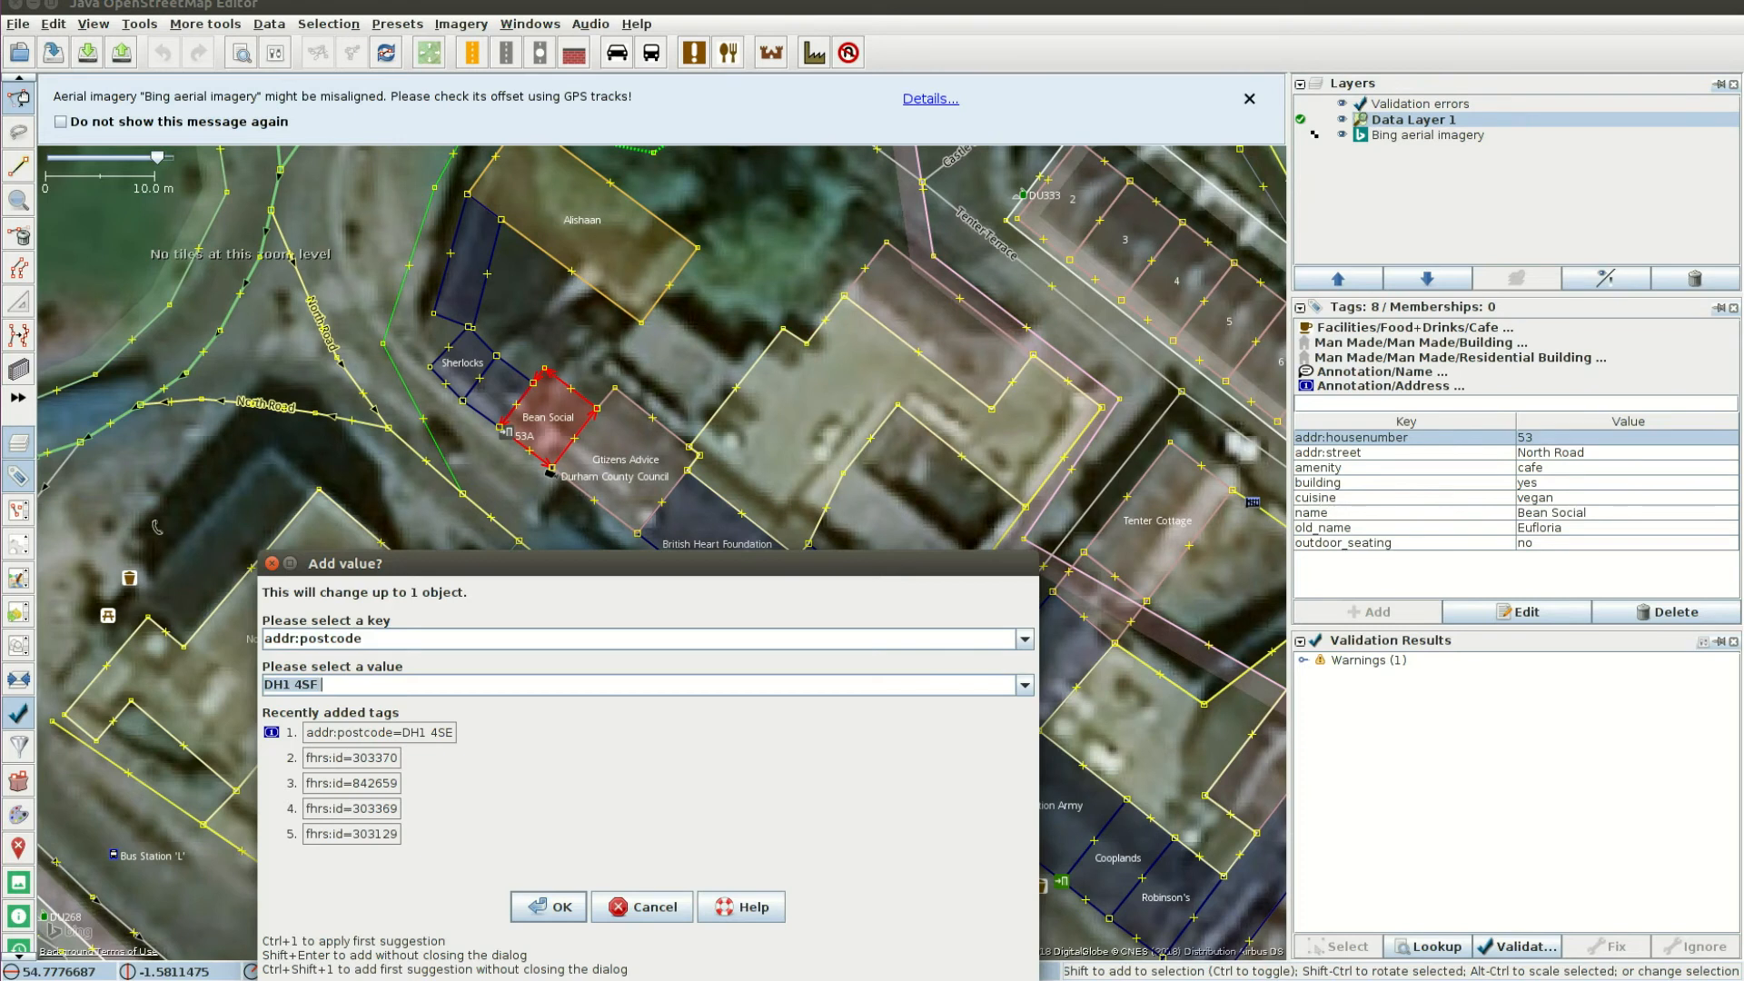
key(Return)
Step: Copy Bean Social's establishment ID from its rating page address and add it in JOSM as fhrs:id=1021567
key(ctrl+alt+Left)
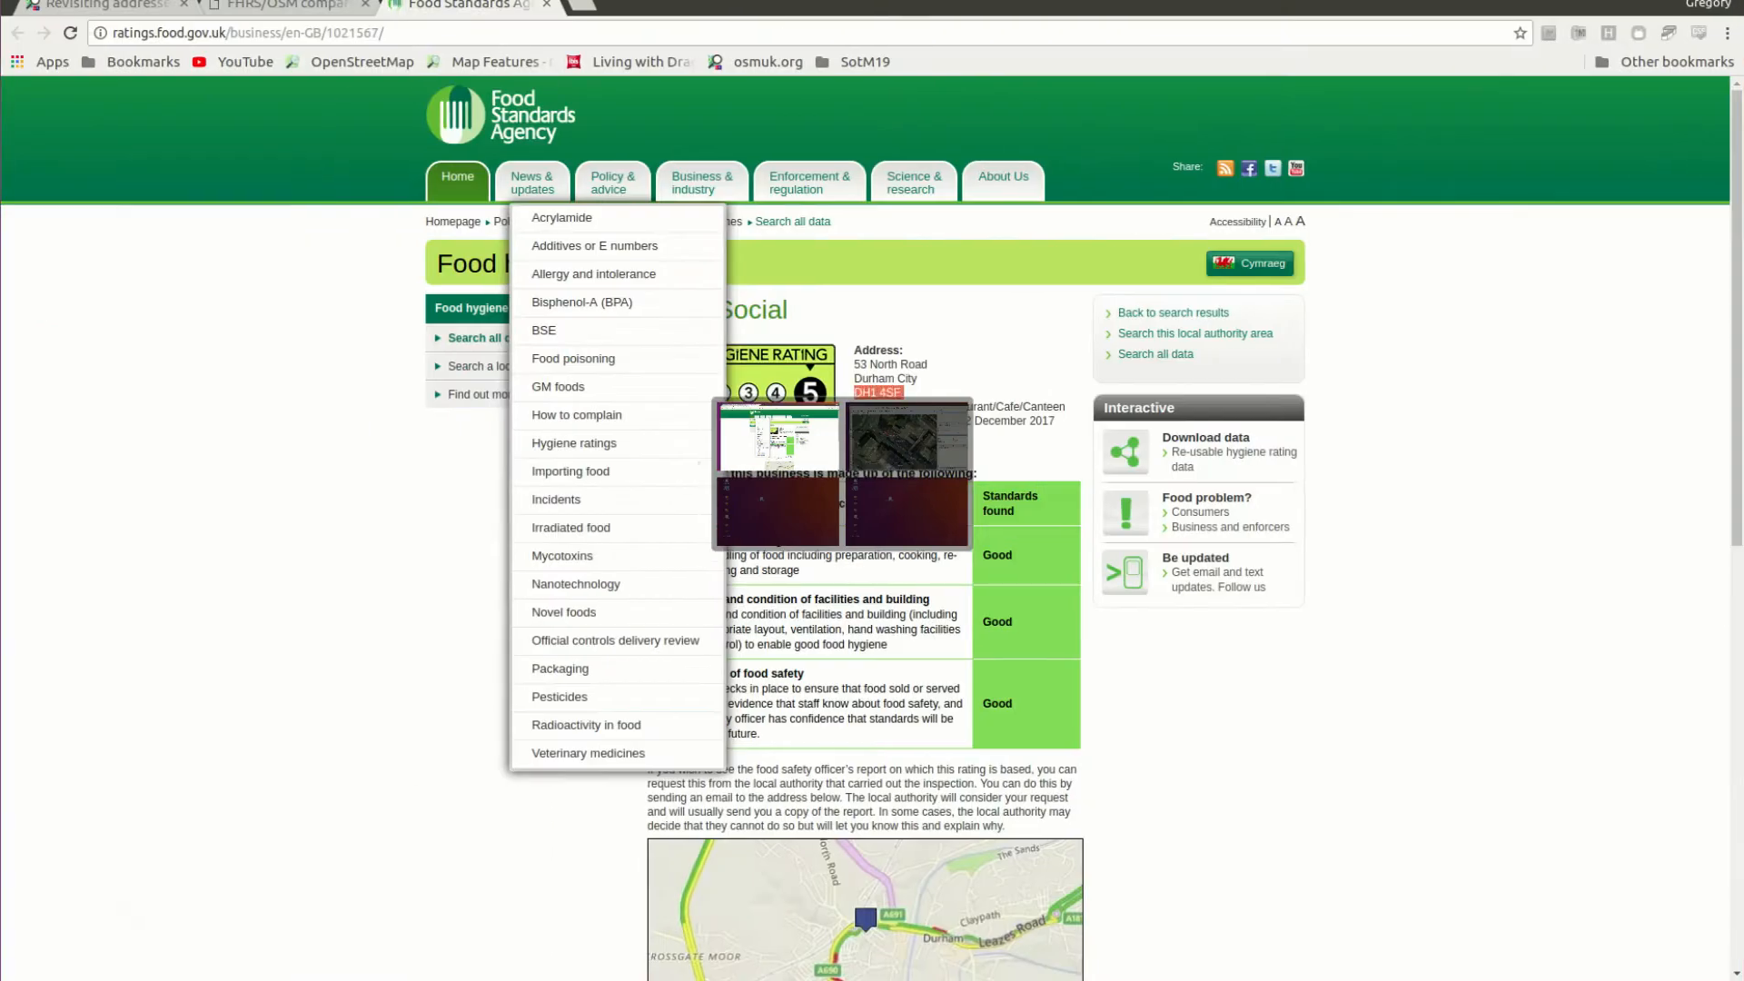
double_click(352, 33)
key(ctrl+c)
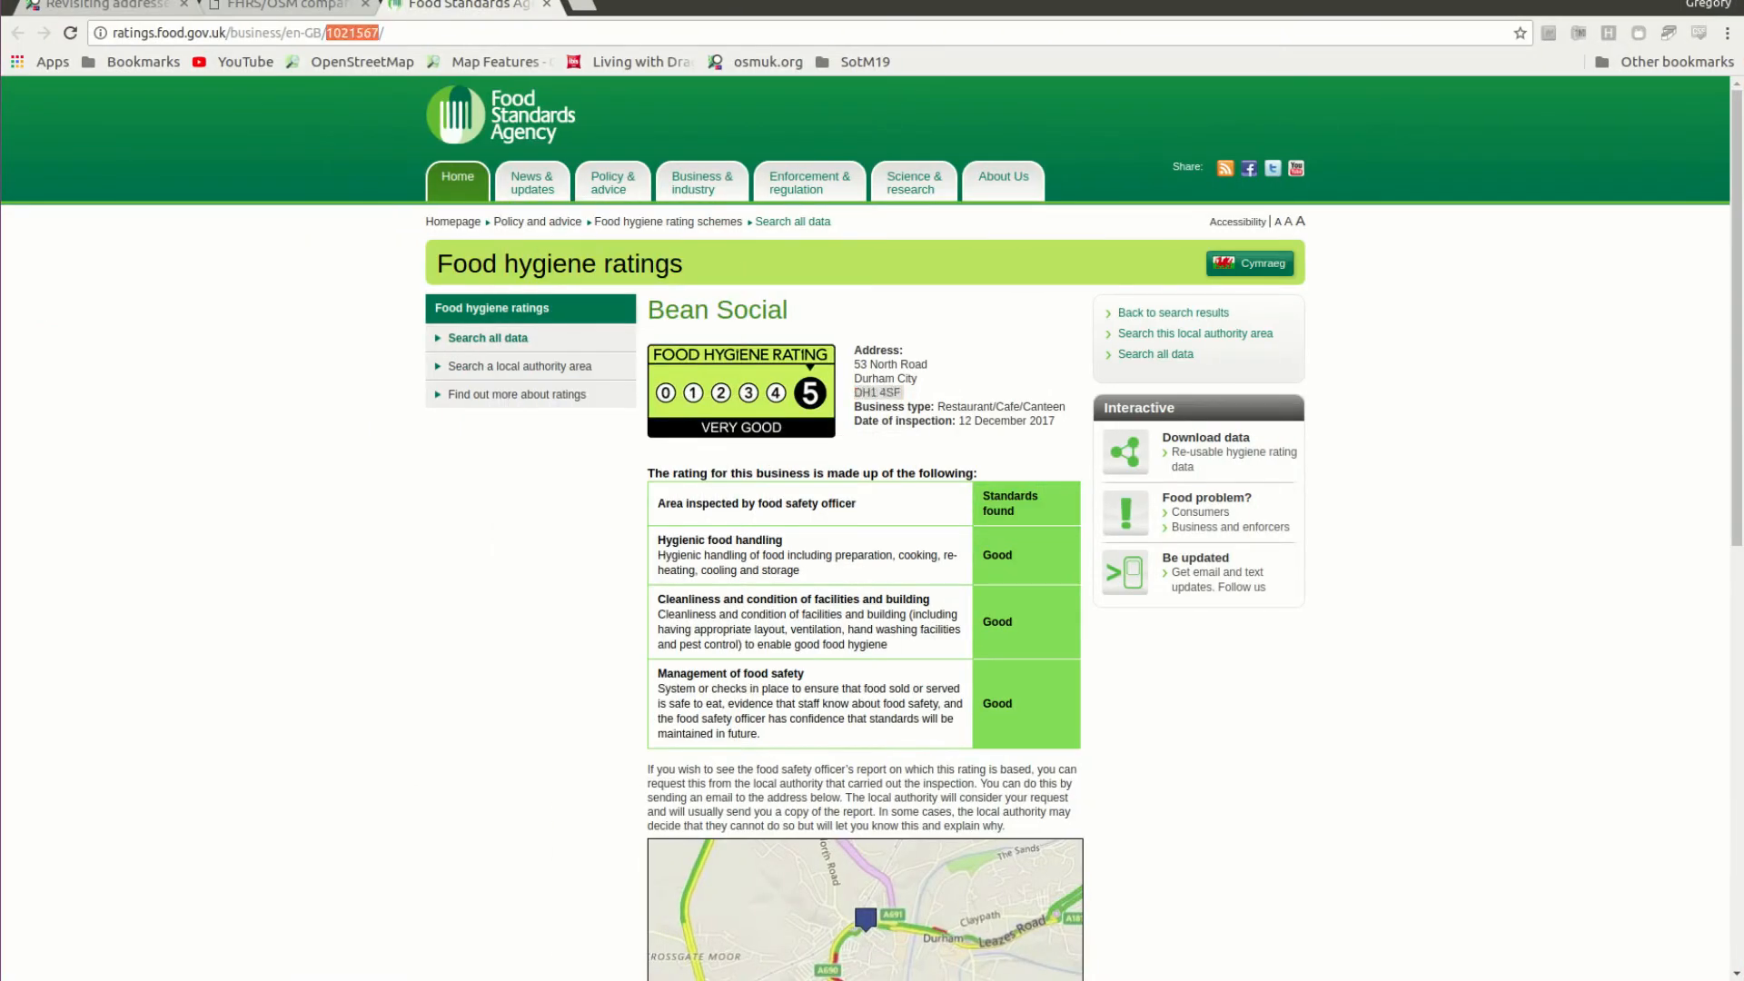
key(ctrl+alt+Right)
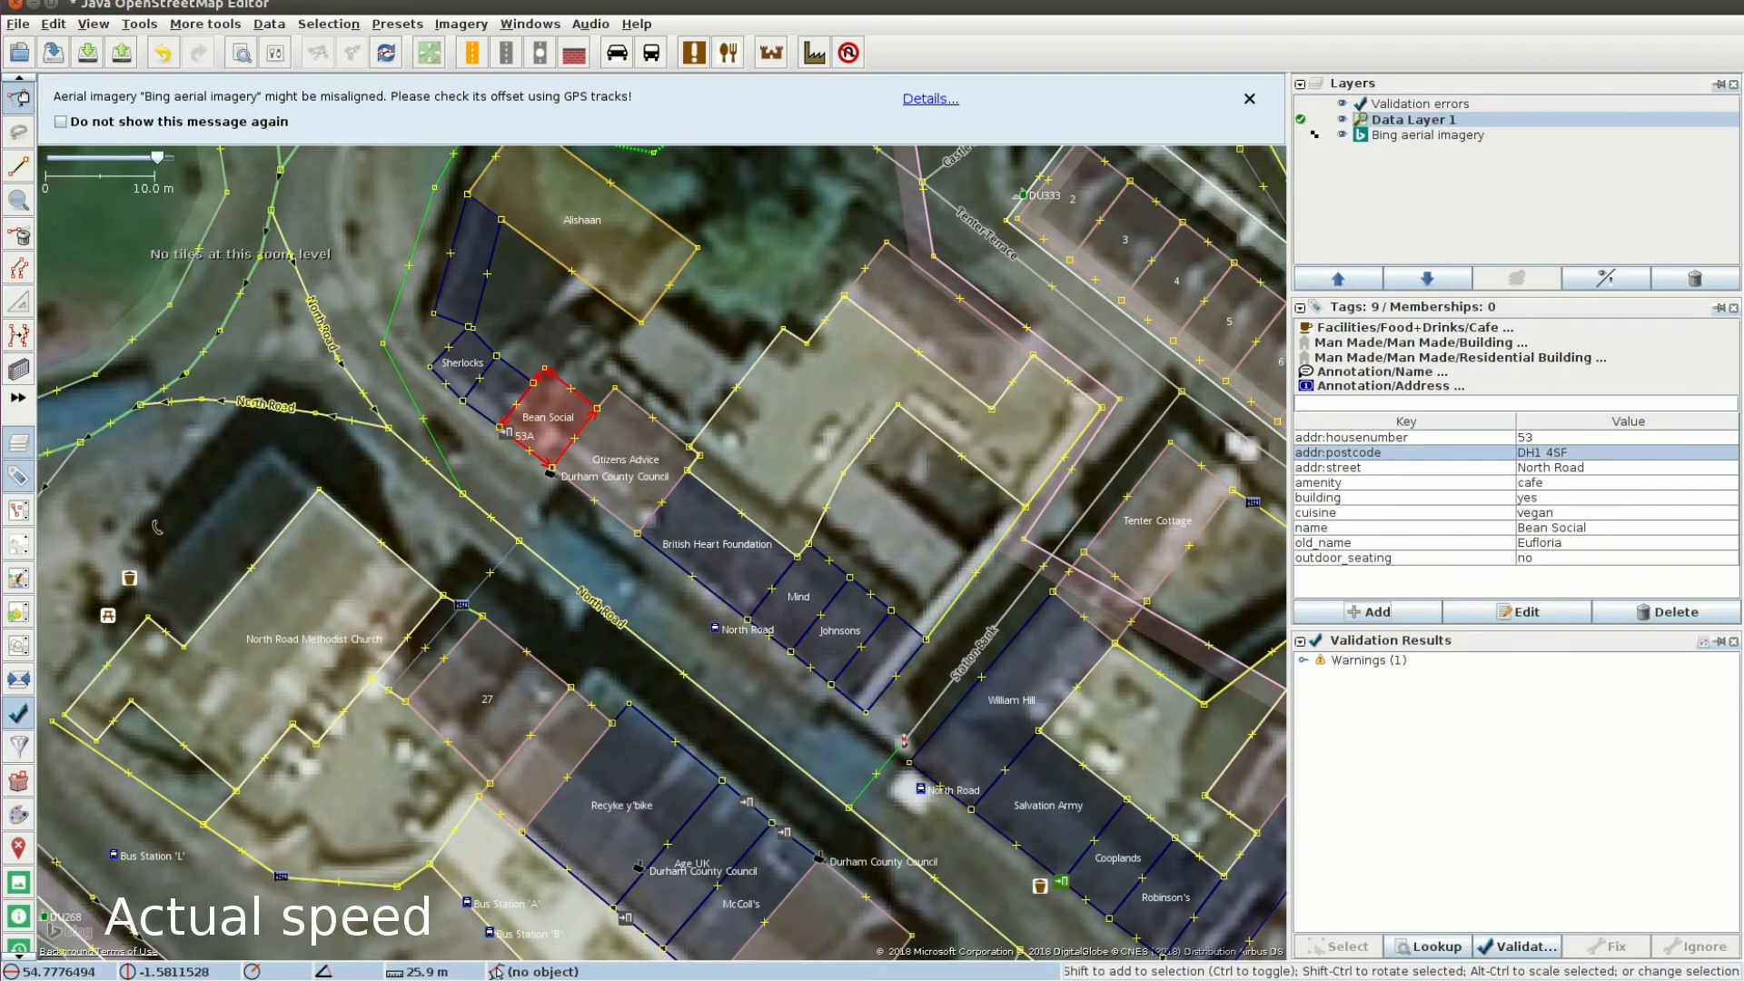
key(alt+a)
text(fhrs:id)
key(Tab)
key(ctrl+v)
key(Return)
Step: Return to the browser, close Bean Social's rating page and open Aromarise's rating page from the neighbouring Overview map marker
key(ctrl+alt+Left)
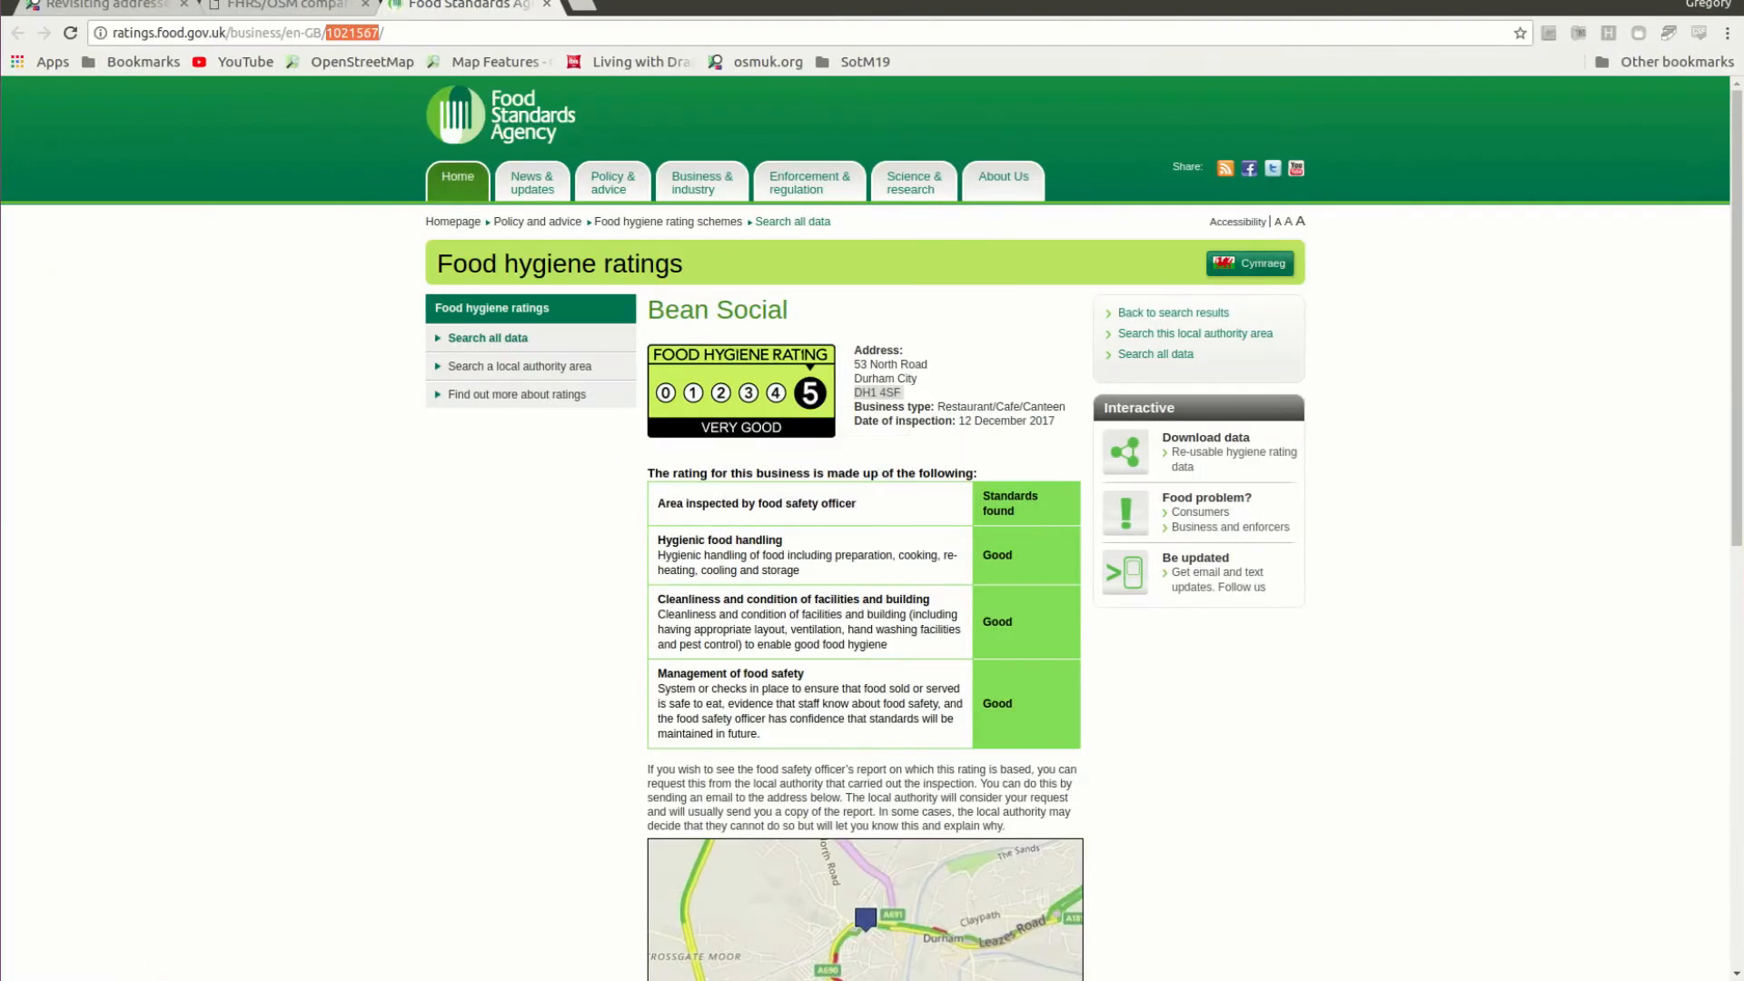
key(ctrl+w)
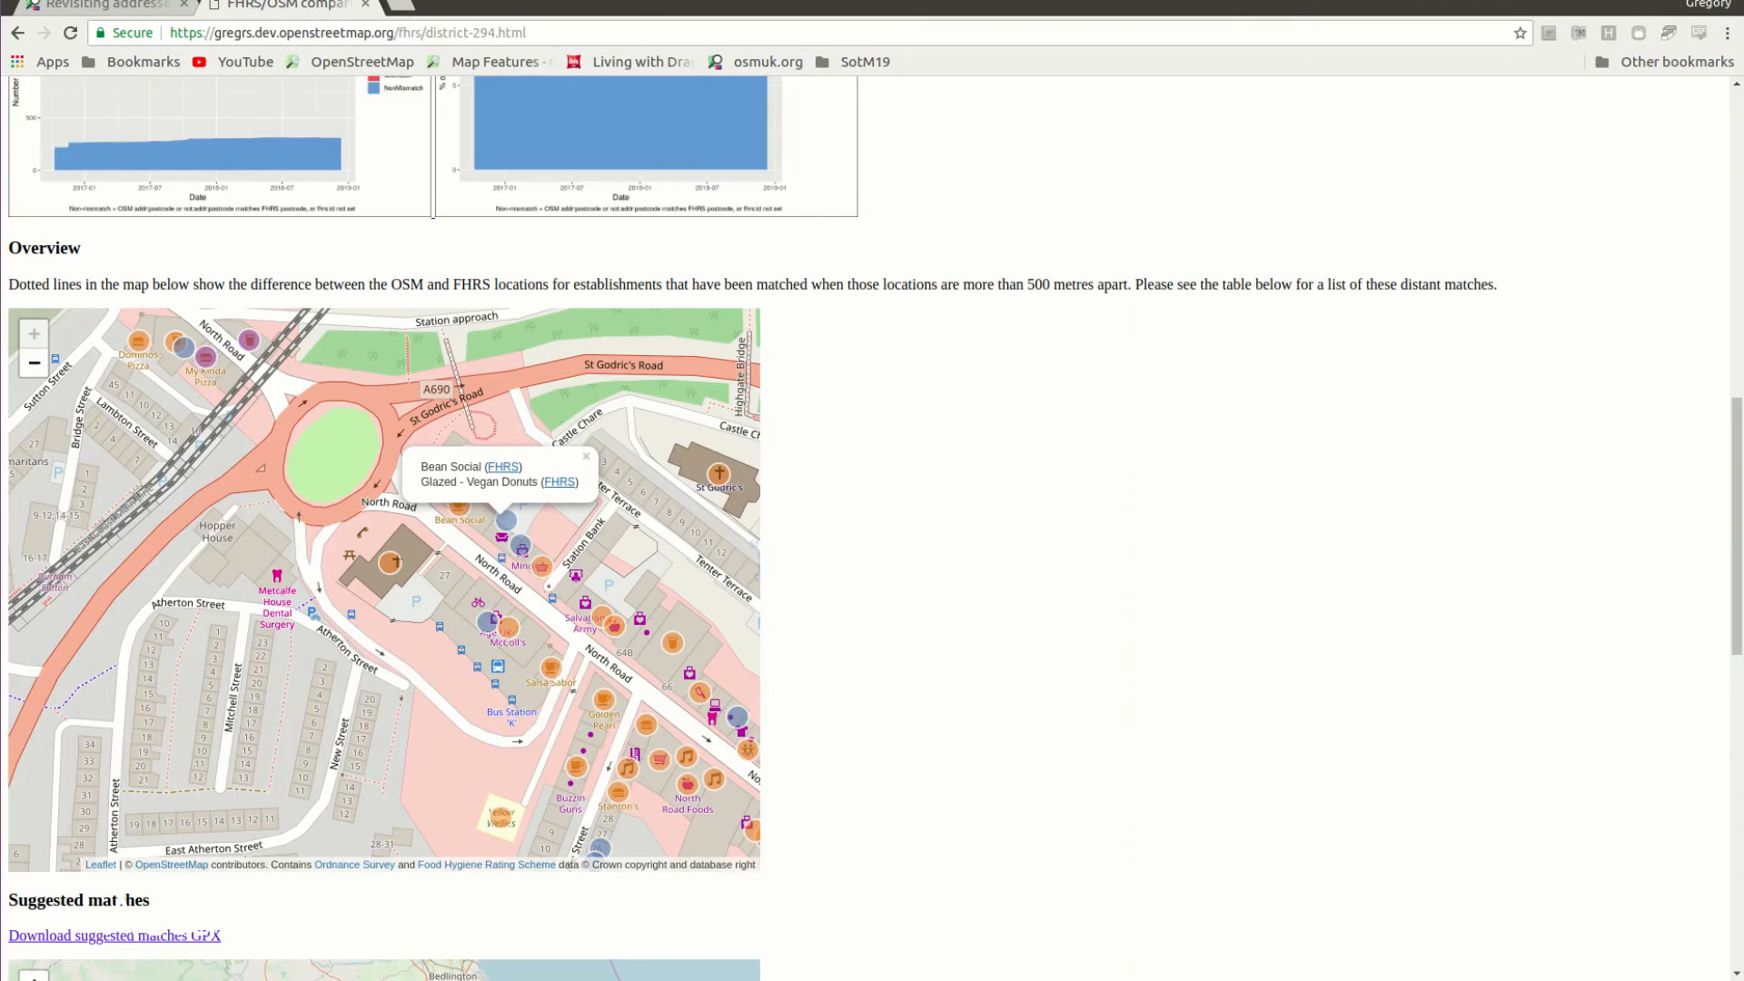
click(521, 545)
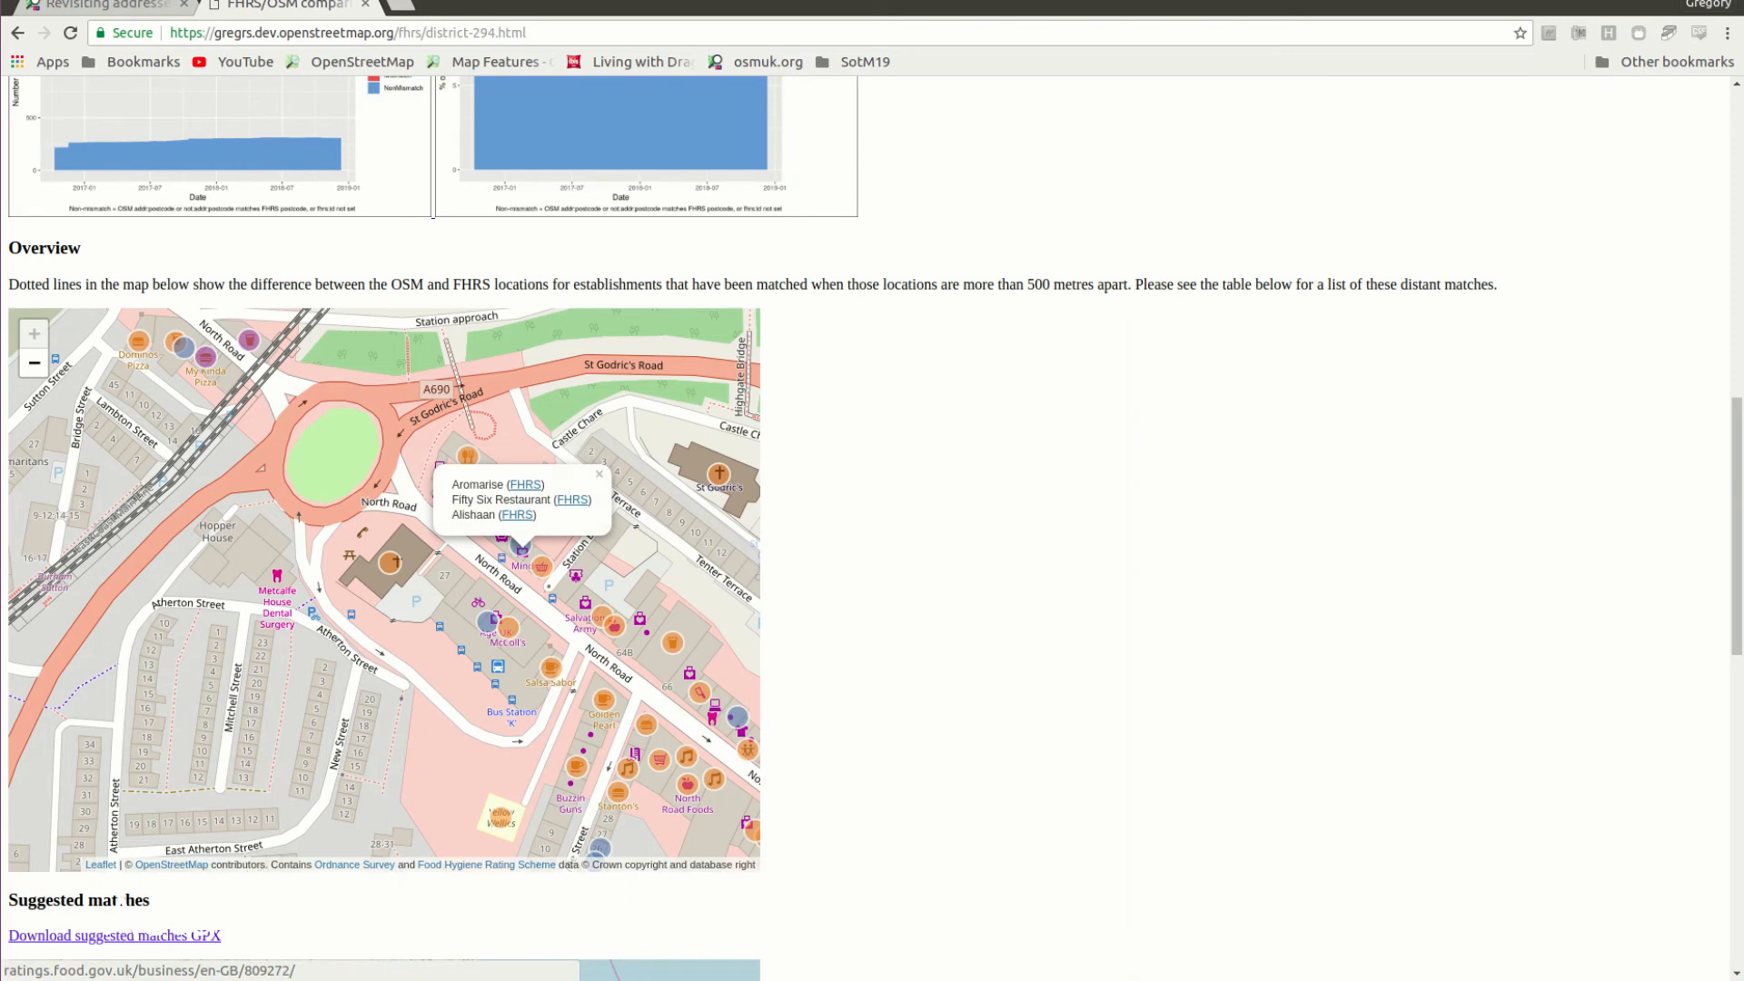
Step: Select the Aroma Rise building in JOSM and add alt_name=Aromarise, copied from the business name on its rating page
key(alt+Tab)
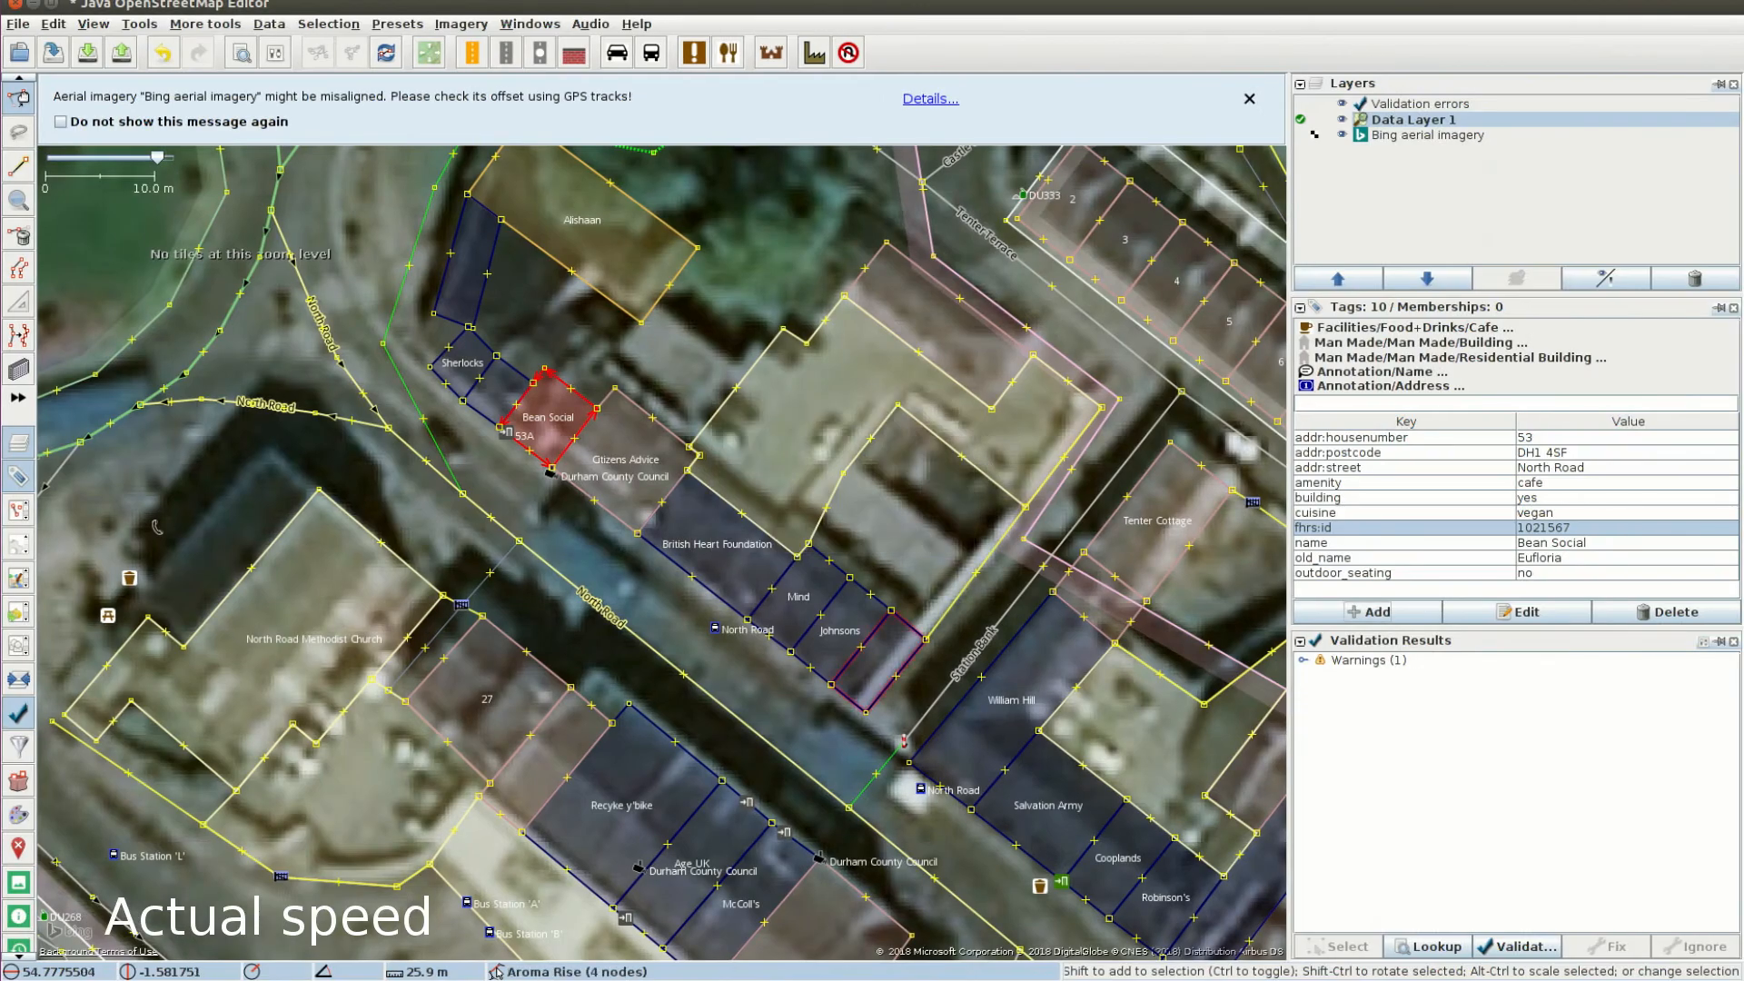
click(877, 661)
key(alt+Tab)
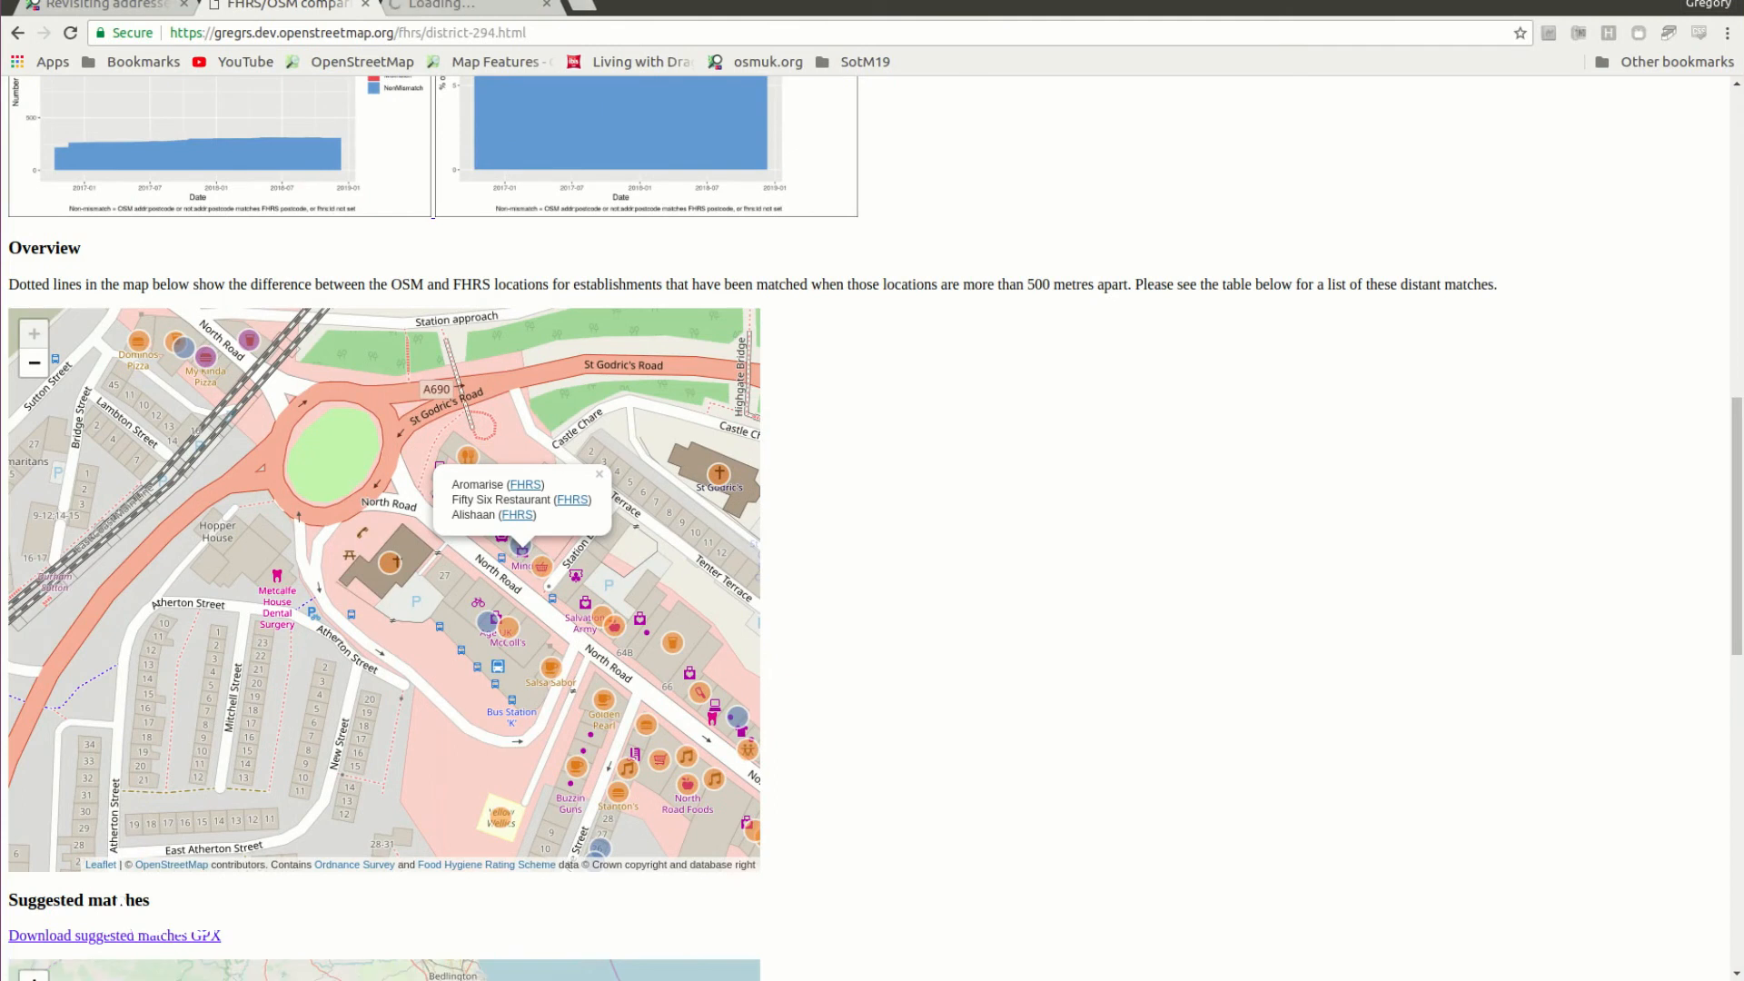
key(ctrl+Tab)
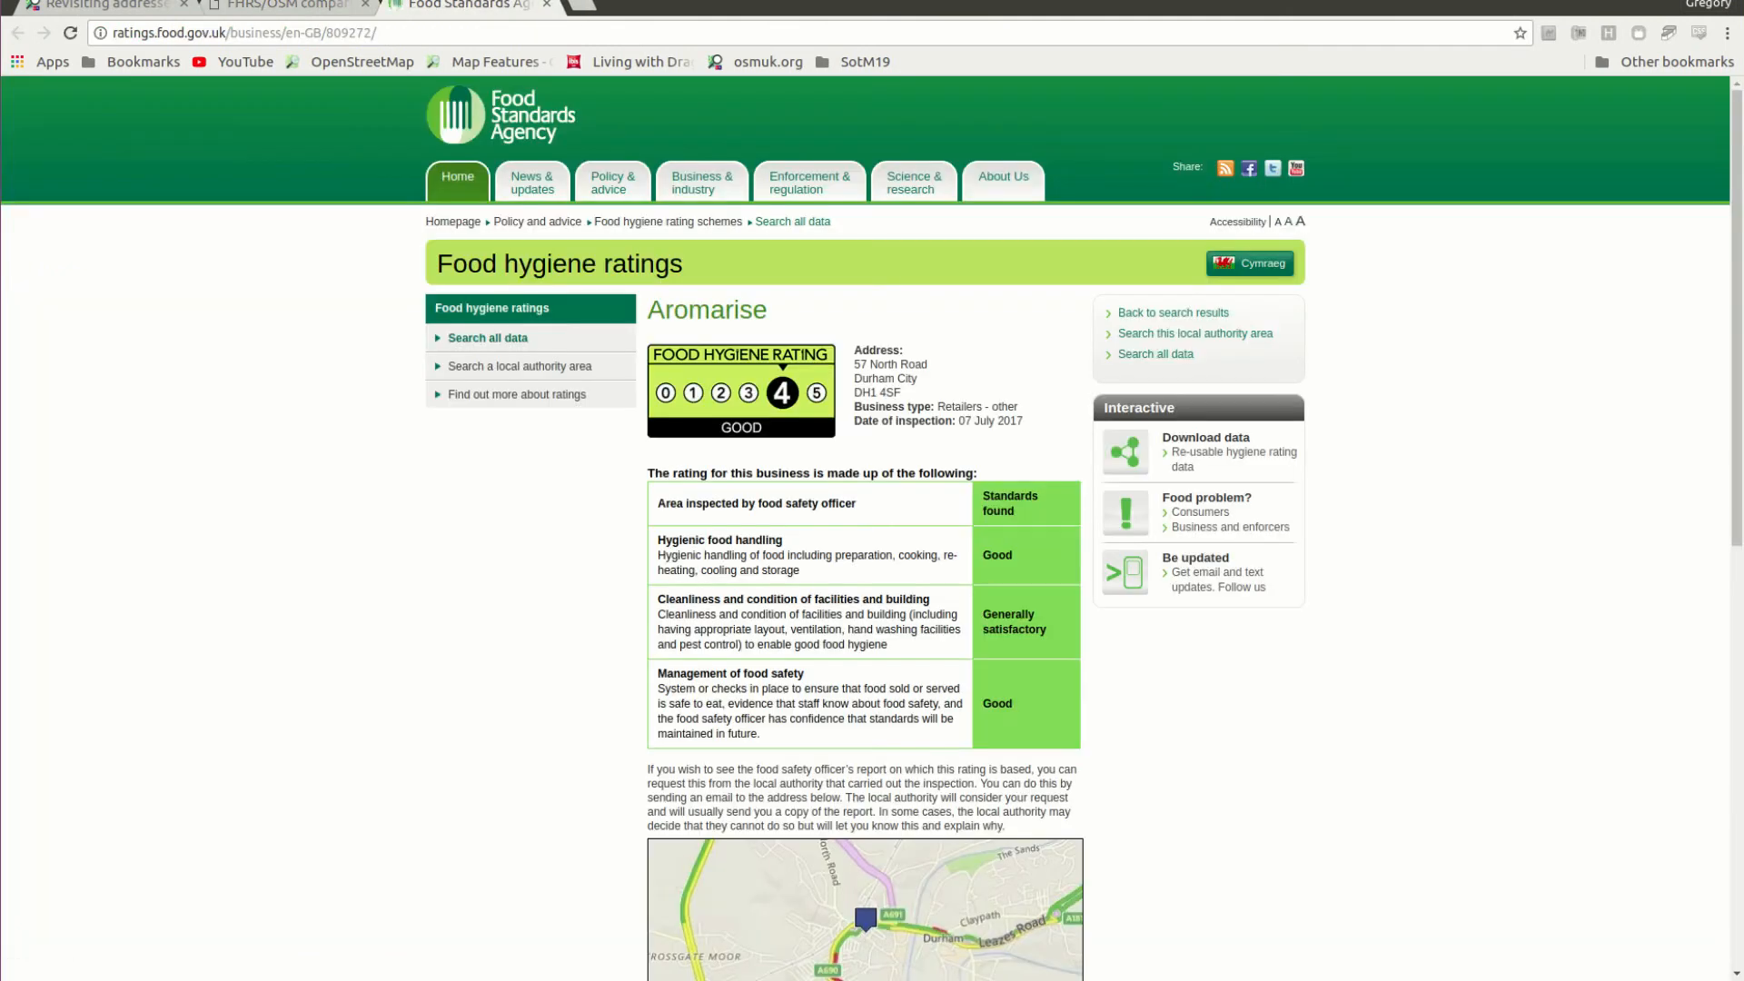
double_click(707, 309)
key(ctrl+c)
key(alt+Tab)
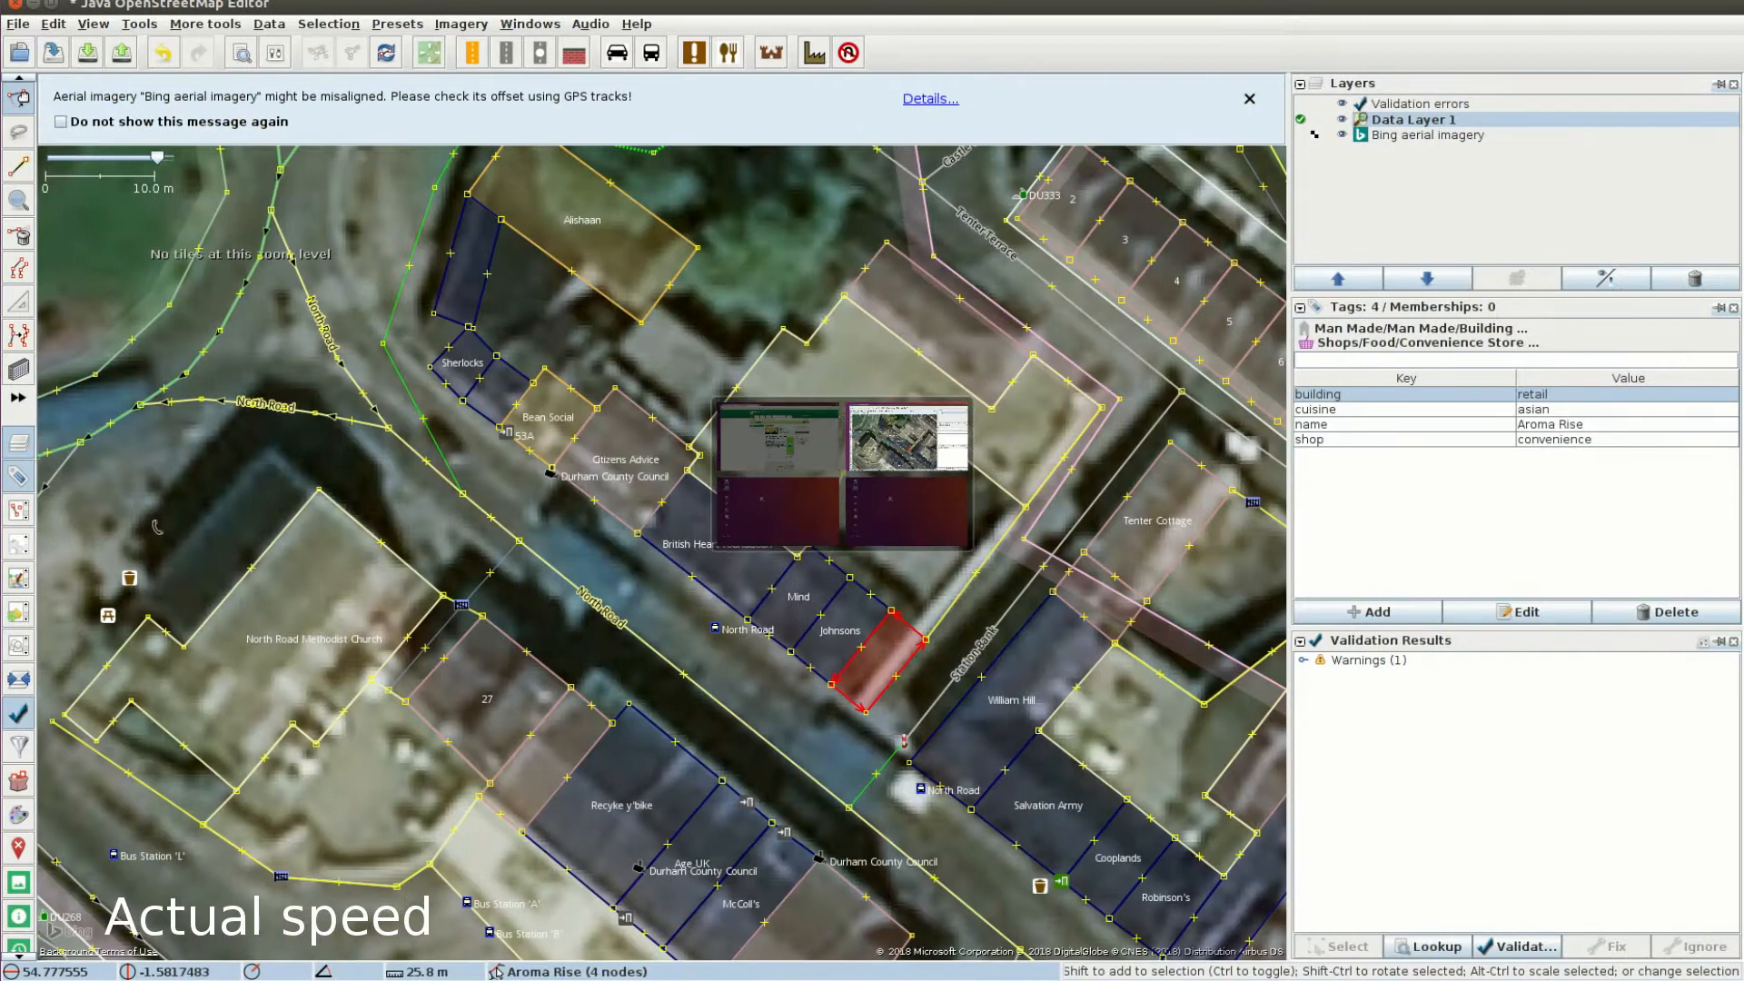
key(alt+a)
text(alt_name)
key(Tab)
key(ctrl+v)
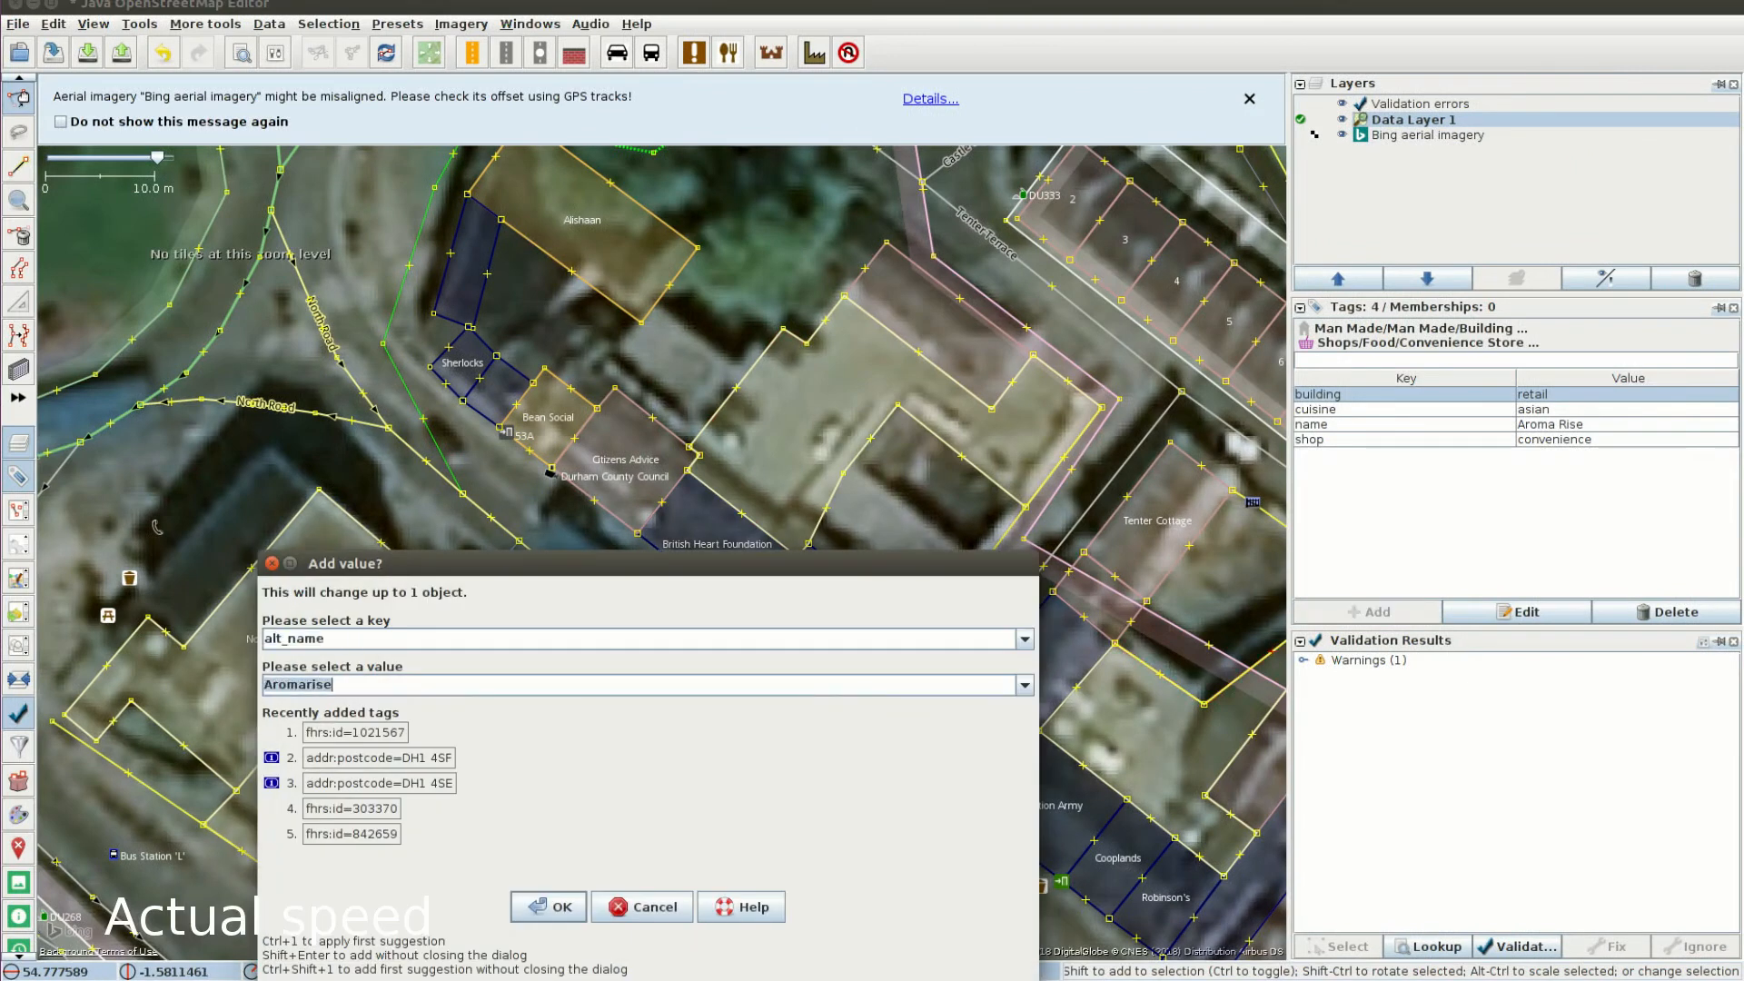
key(Return)
Step: Copy Aromarise's postcode from its rating page and add addr:postcode=DH1 4SF to the Aroma Rise building in JOSM
key(alt+Tab)
mouse_move(903, 394)
mouse_down()
mouse_move(854, 393)
mouse_move(854, 351)
mouse_move(885, 393)
mouse_up()
click(854, 351)
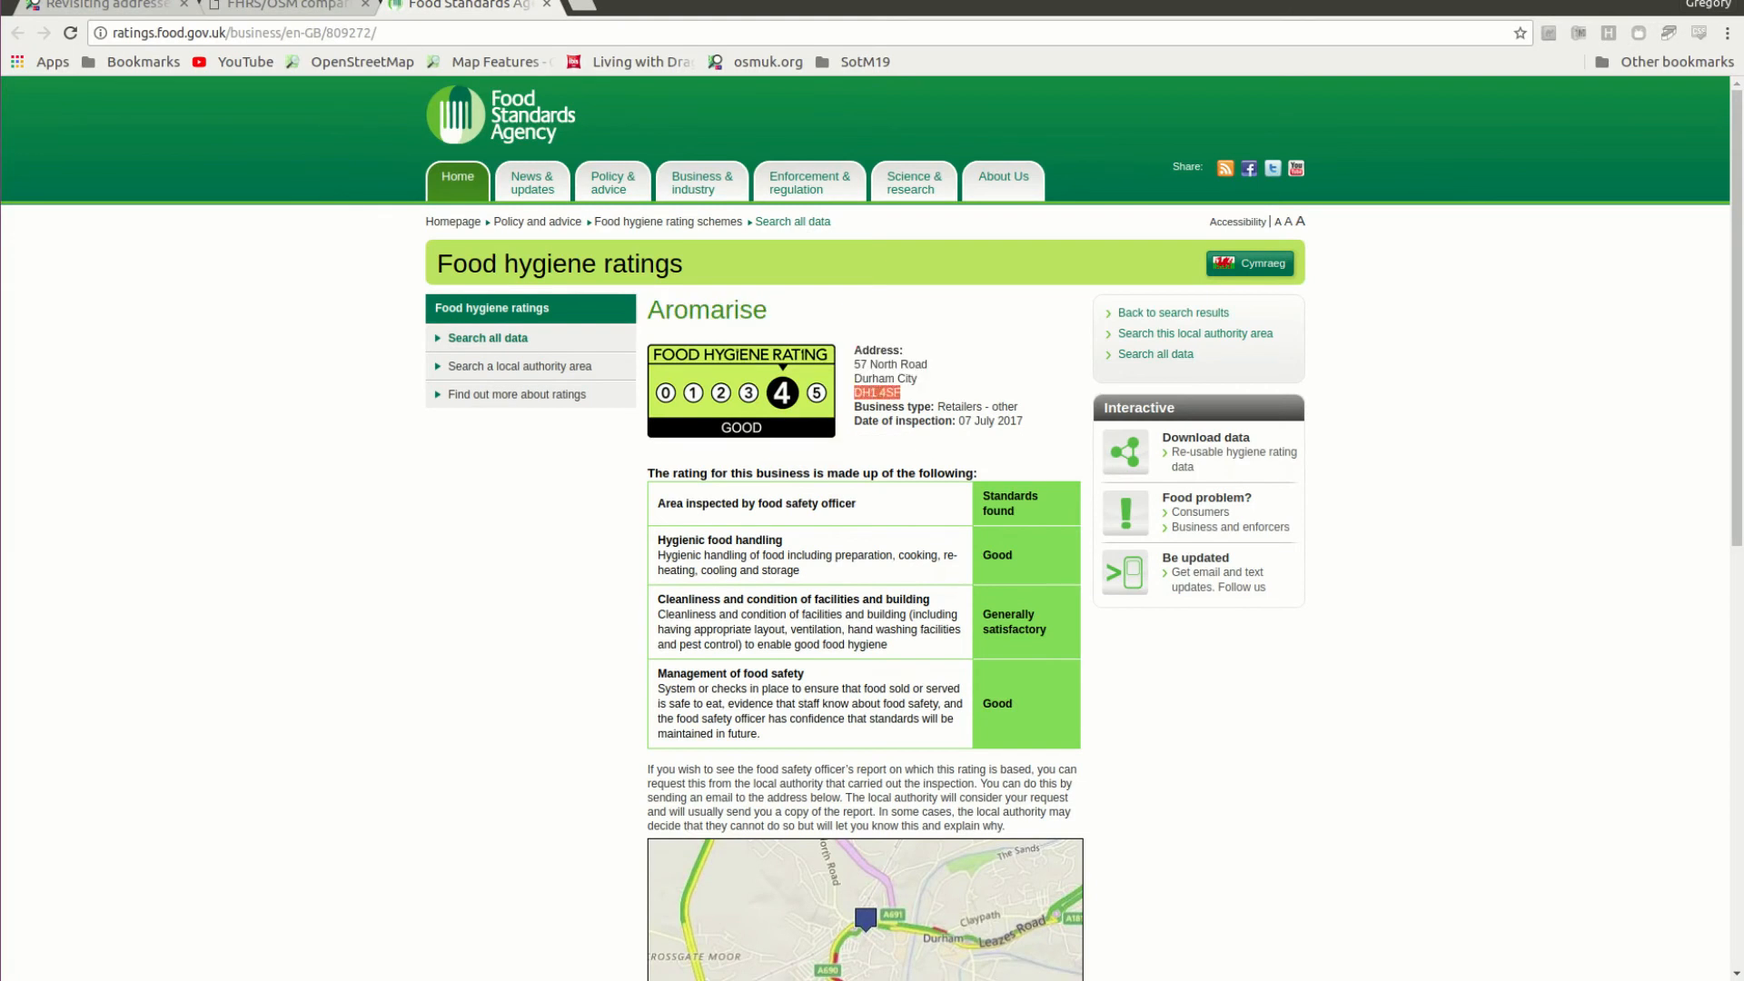
key(alt+Tab)
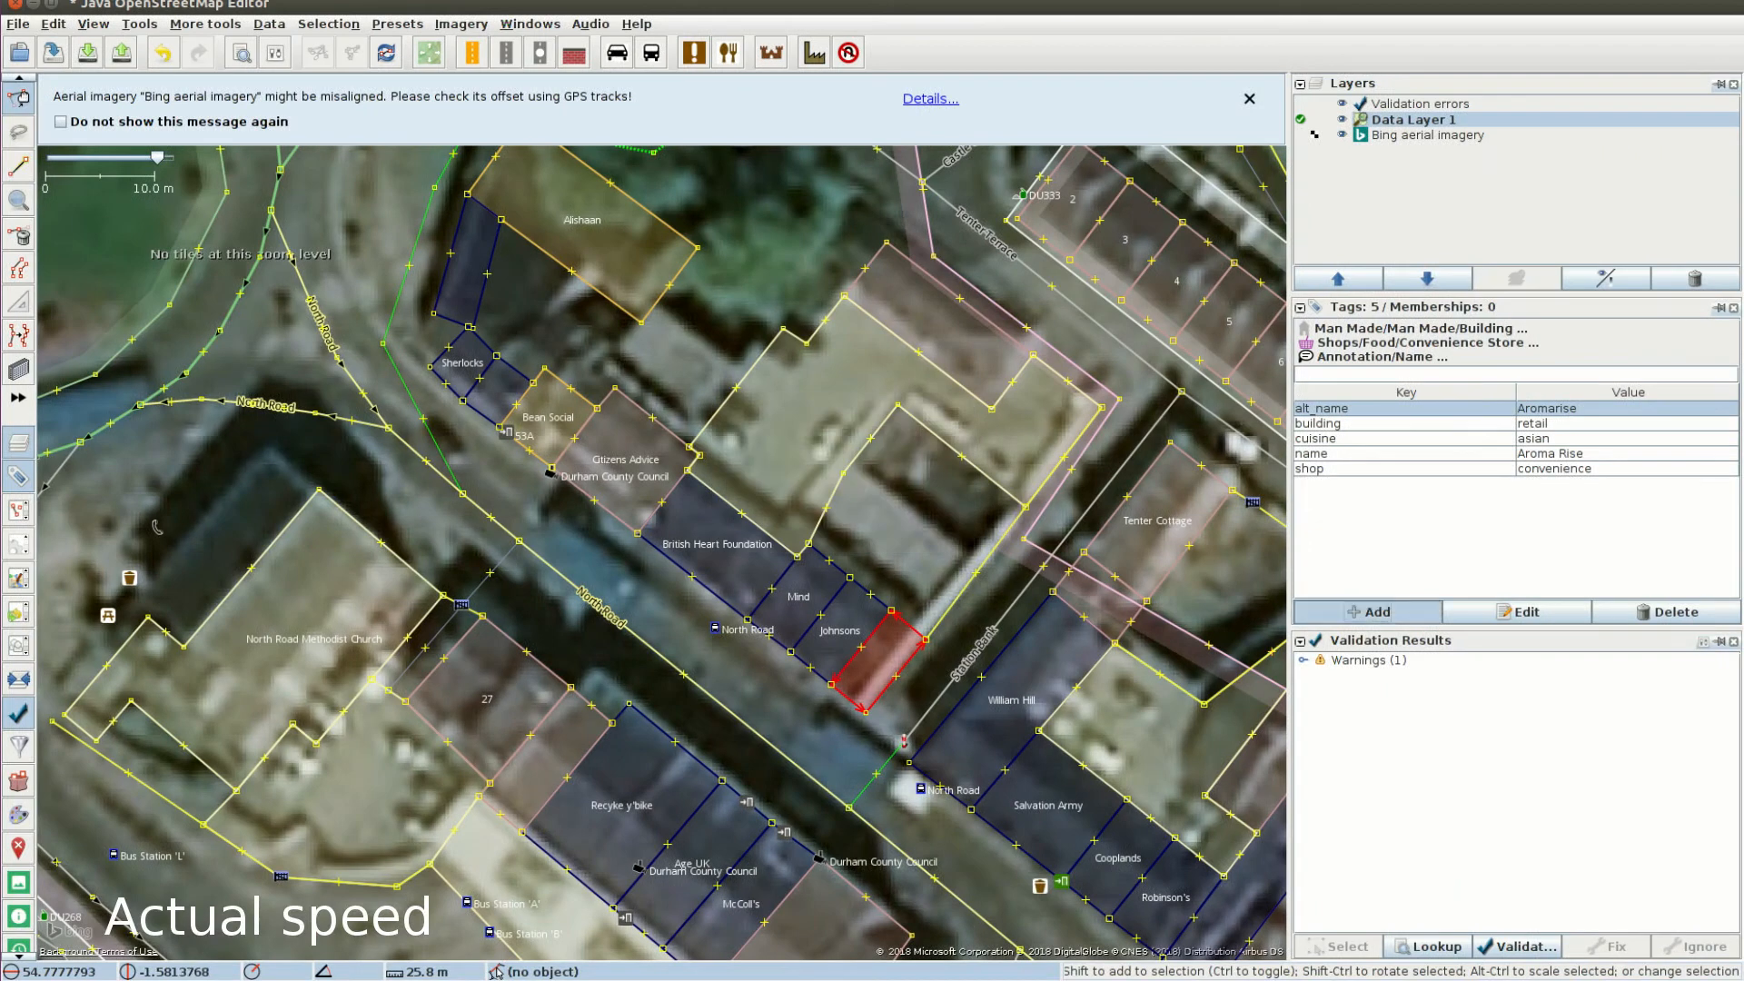
key(alt+a)
text(a)
text(DH1 4SF)
key(Return)
Step: Copy Aromarise's establishment ID from its rating page address and add it to the Aroma Rise building as fhrs:id=809272
key(alt+Tab)
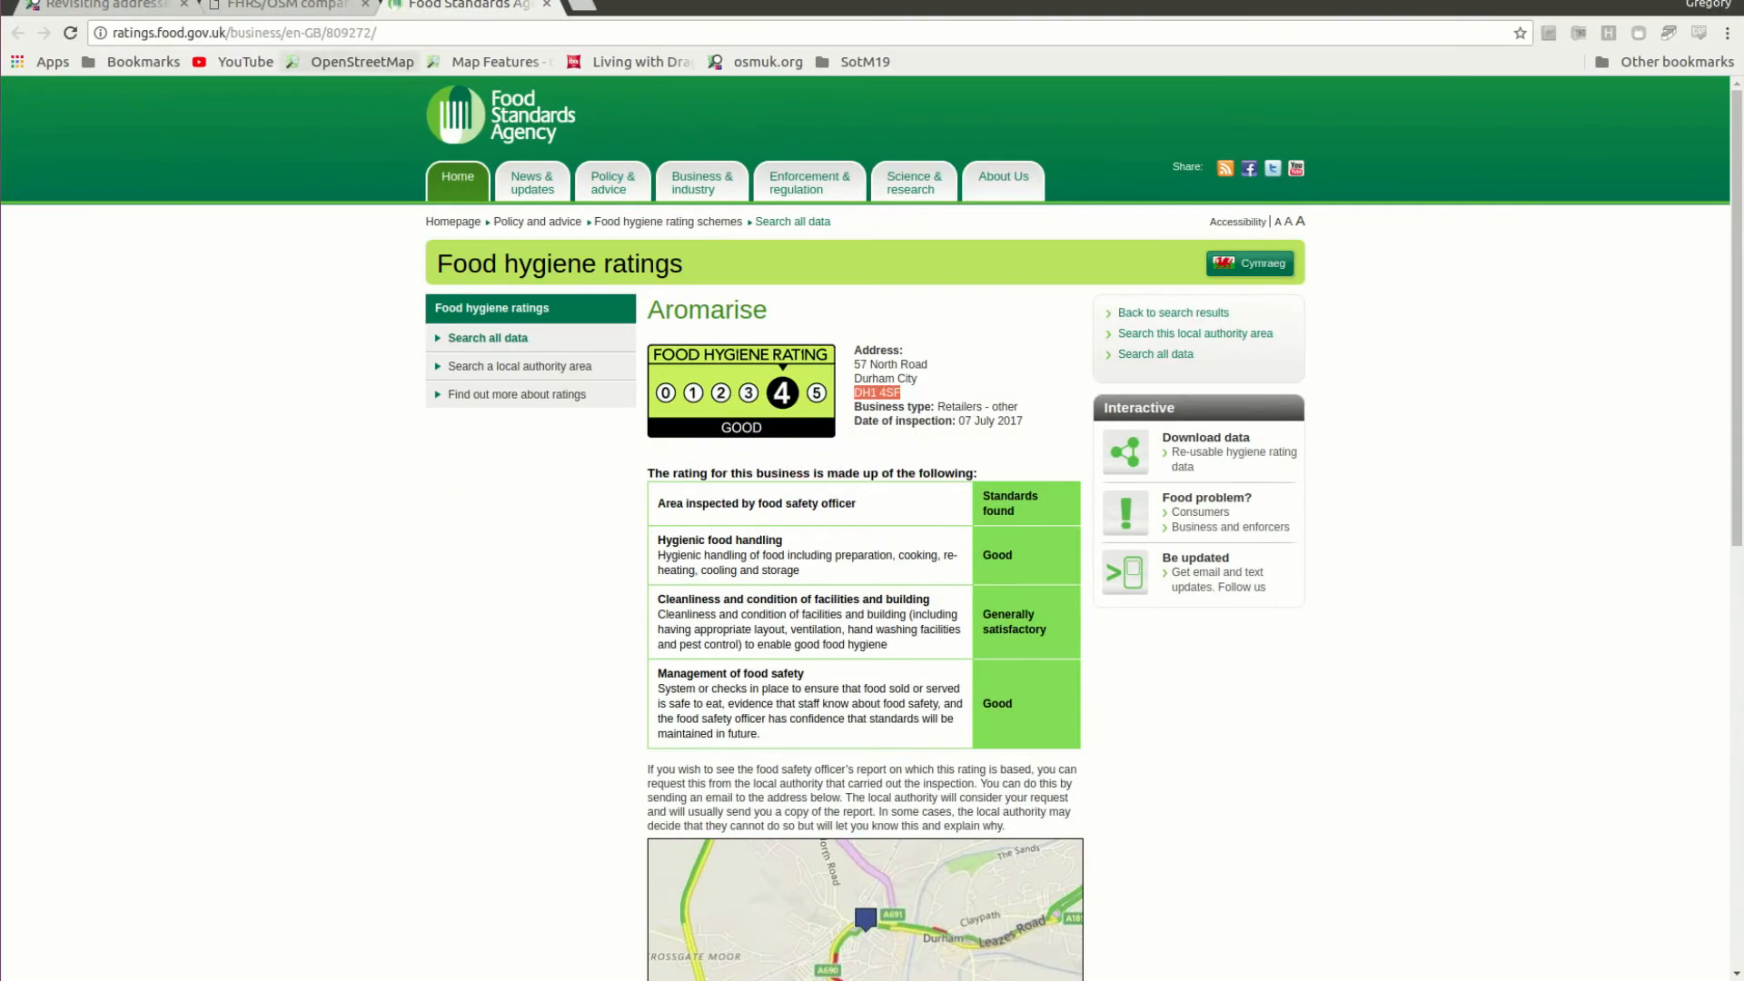
double_click(350, 34)
key(ctrl+c)
key(alt+Tab)
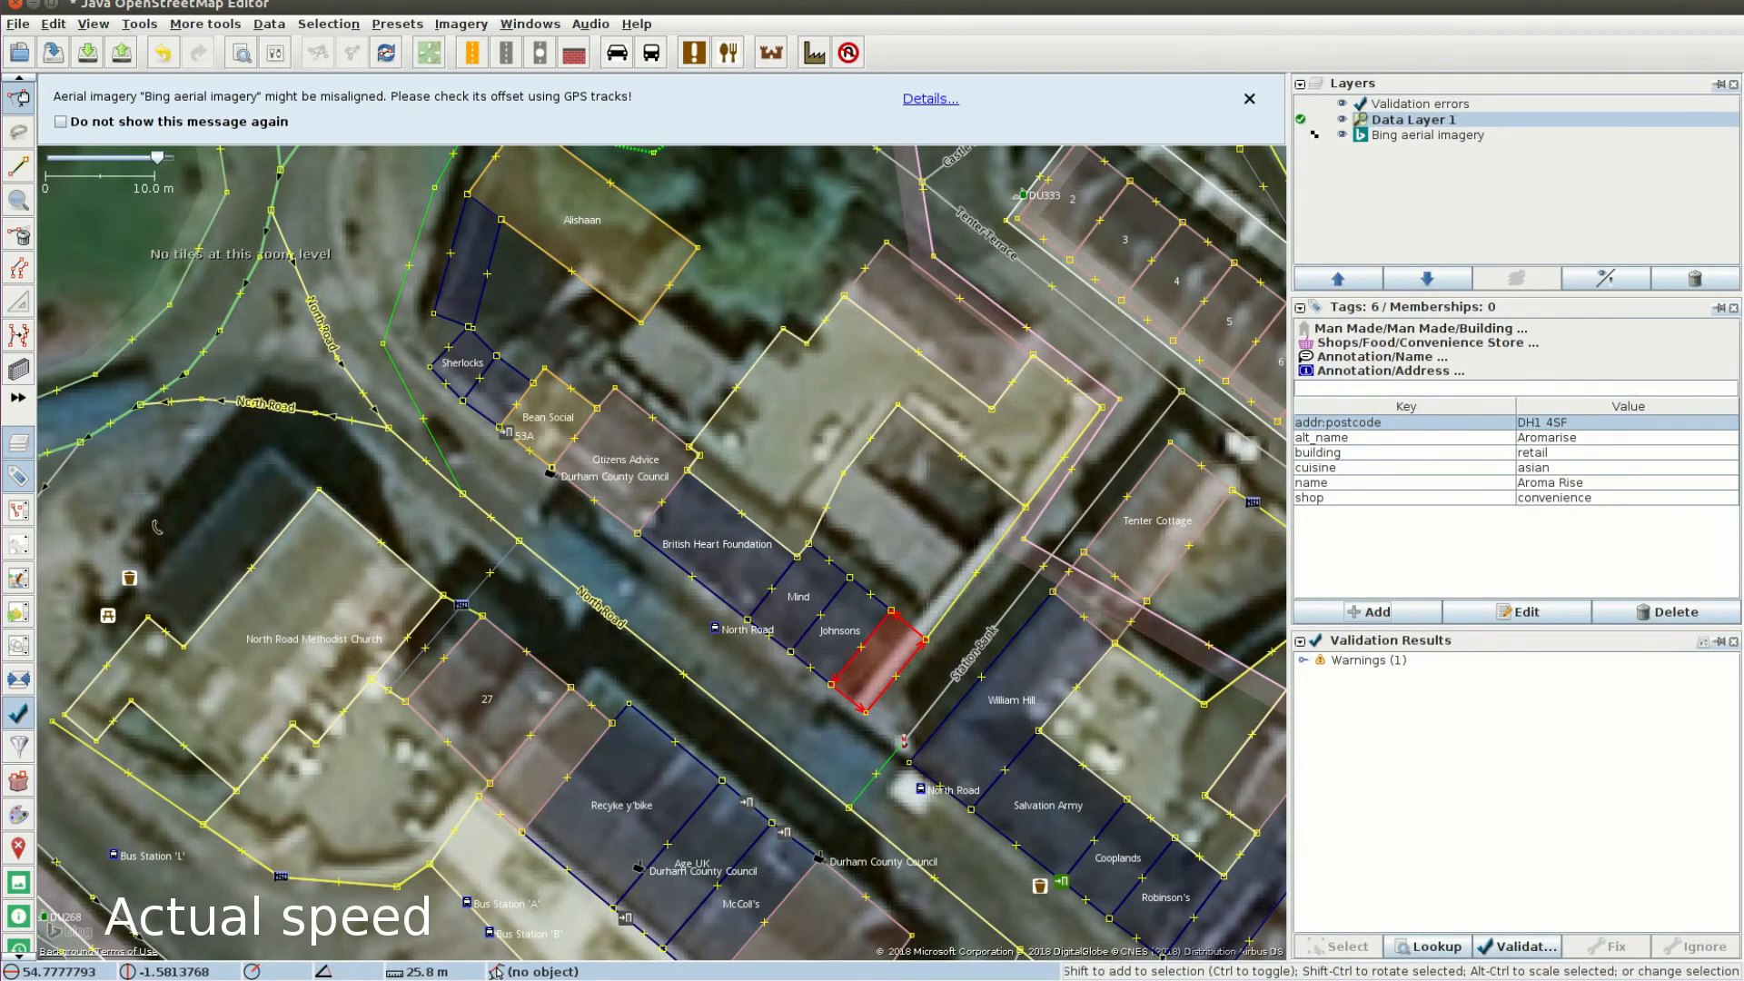
key(alt+a)
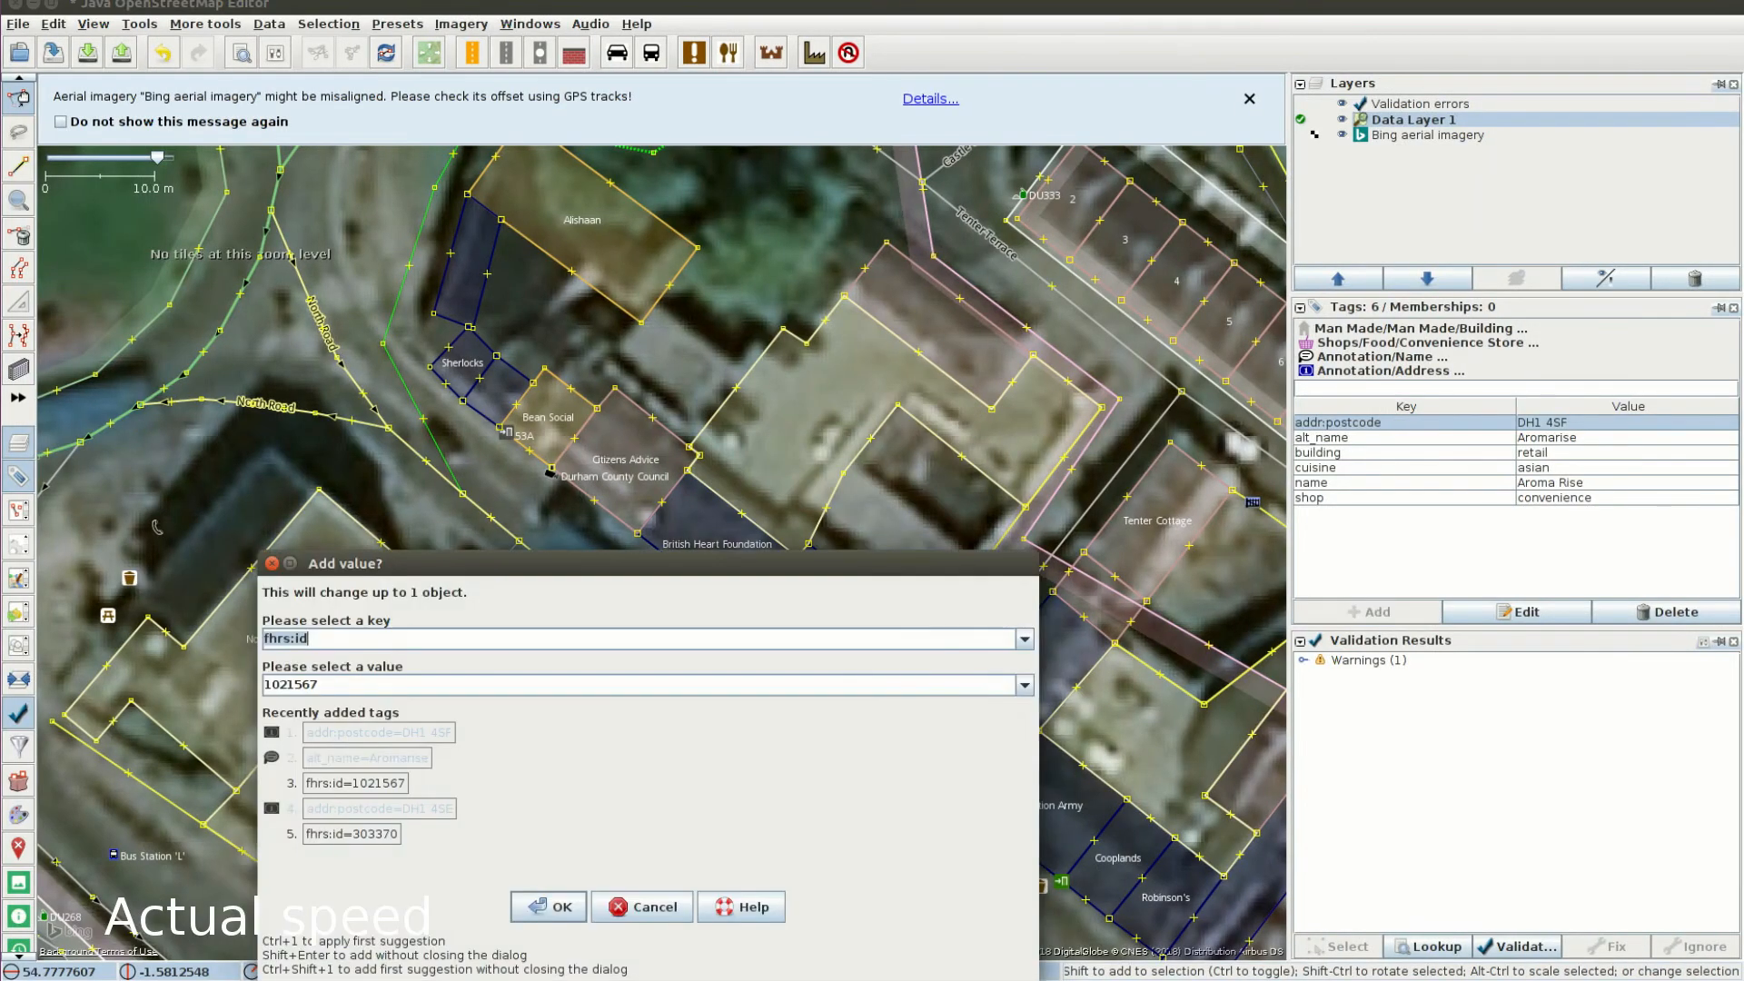
key(Tab)
key(ctrl+v)
key(Return)
Step: Return to the browser, close Aromarise's rating page and open the Fifty Six Restaurant rating page from the same map popup
key(alt+Tab)
key(ctrl+w)
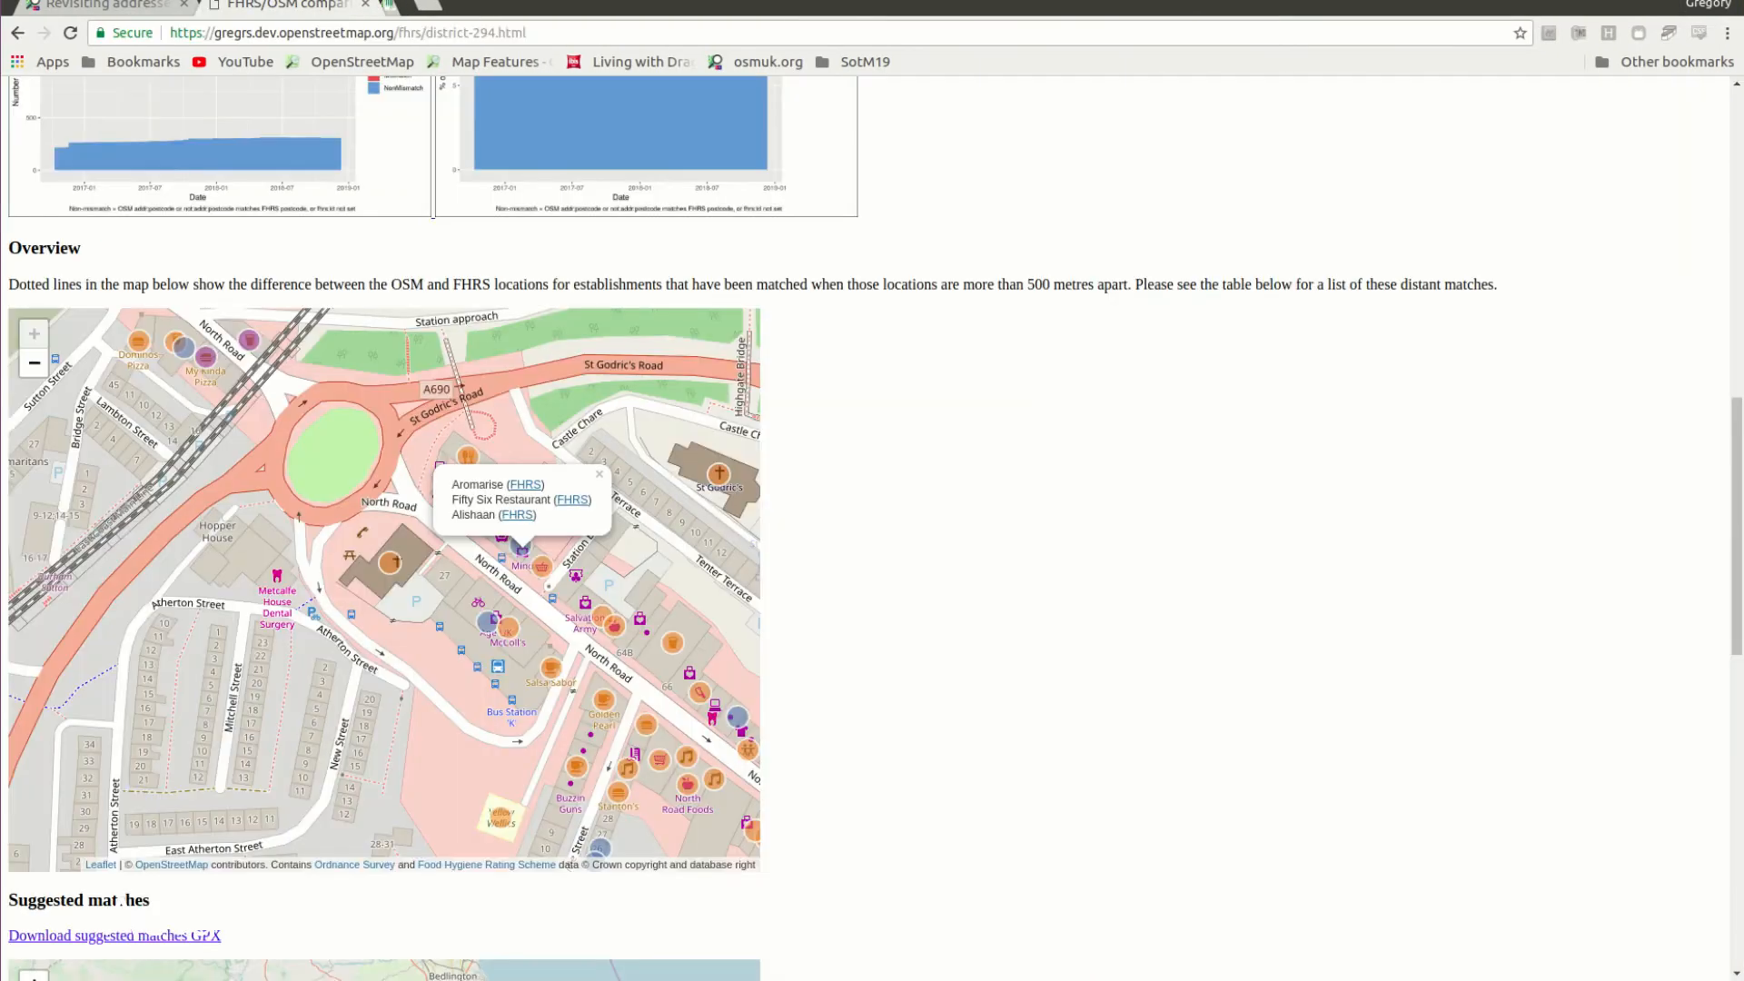
middle_click(573, 500)
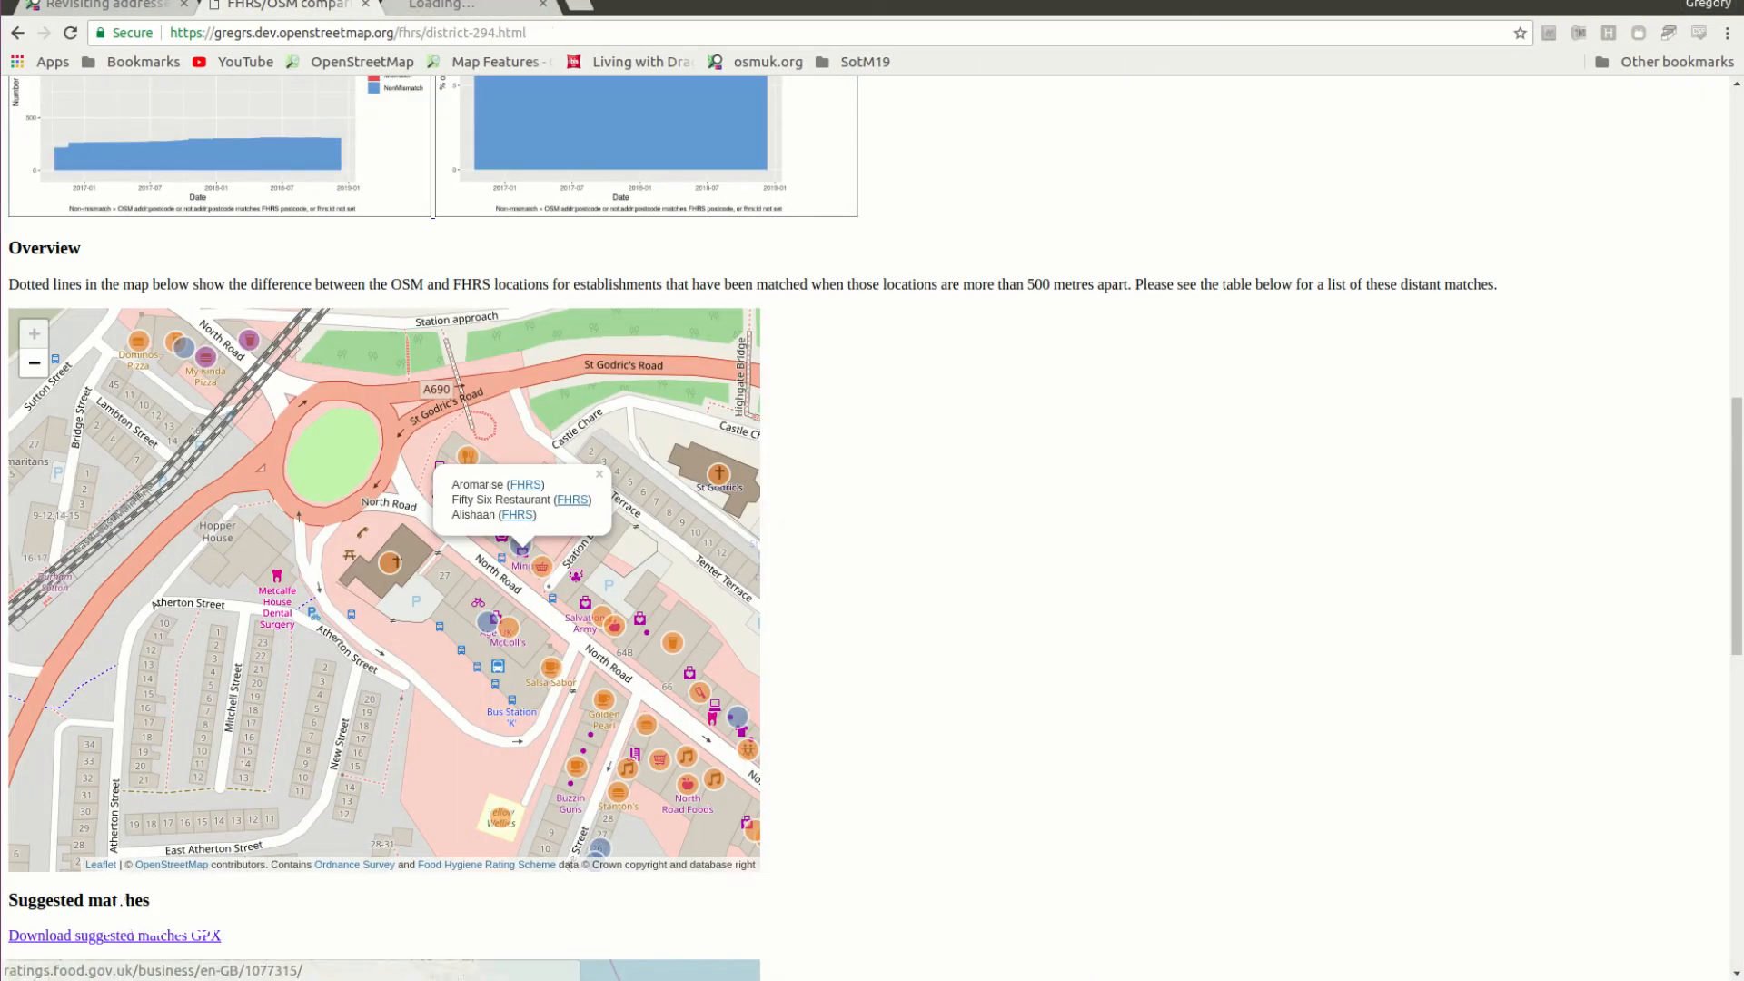
click(443, 5)
Step: Select the Mind charity shop building on North Road in JOSM and change its name key to old_name, keeping the value Mind
key(alt+Tab)
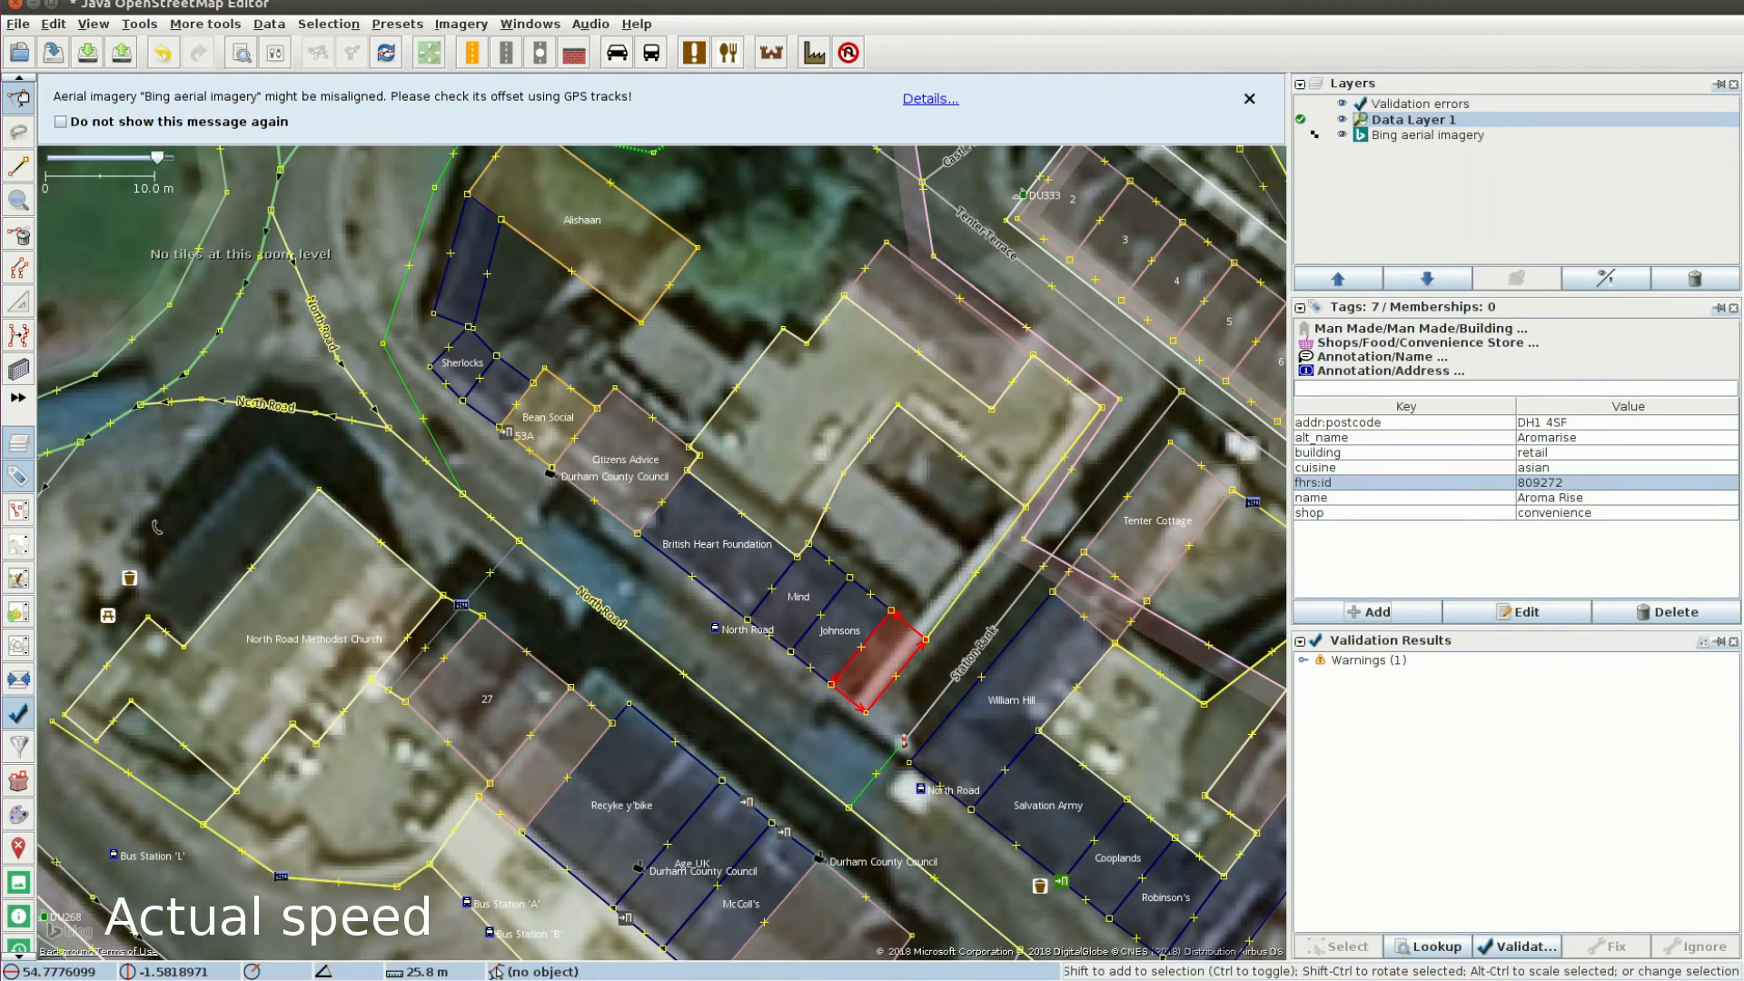
key(alt+Tab)
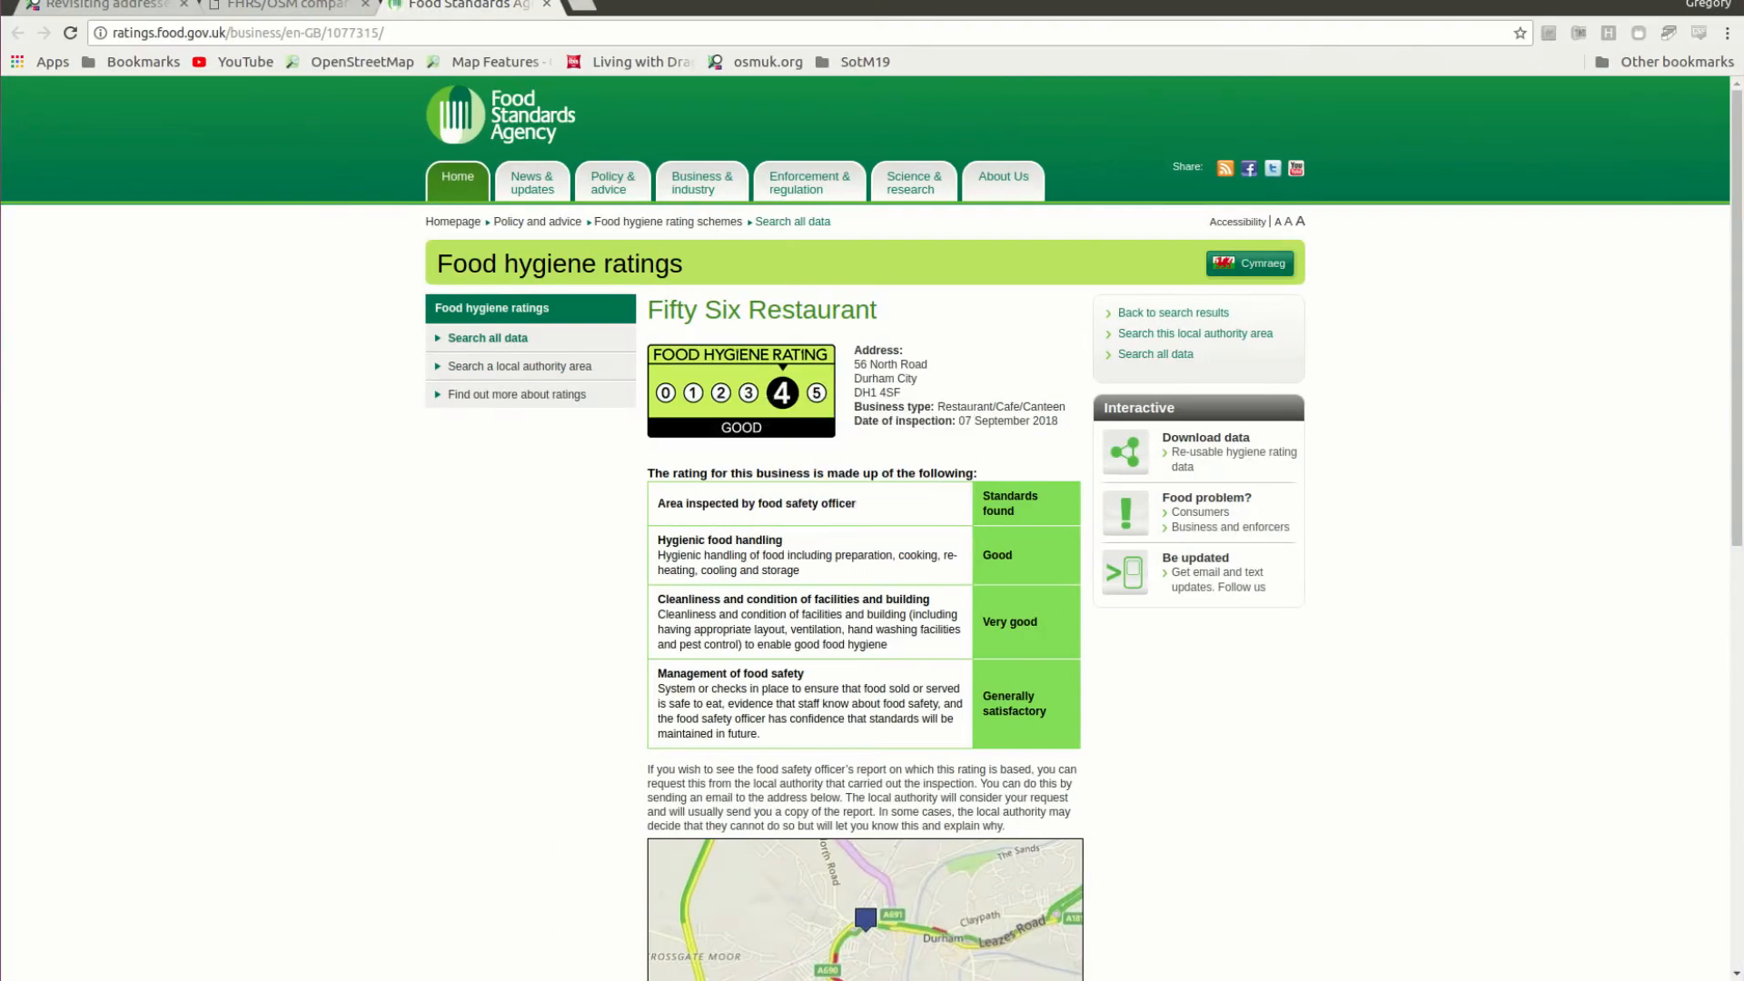
key(alt+Tab)
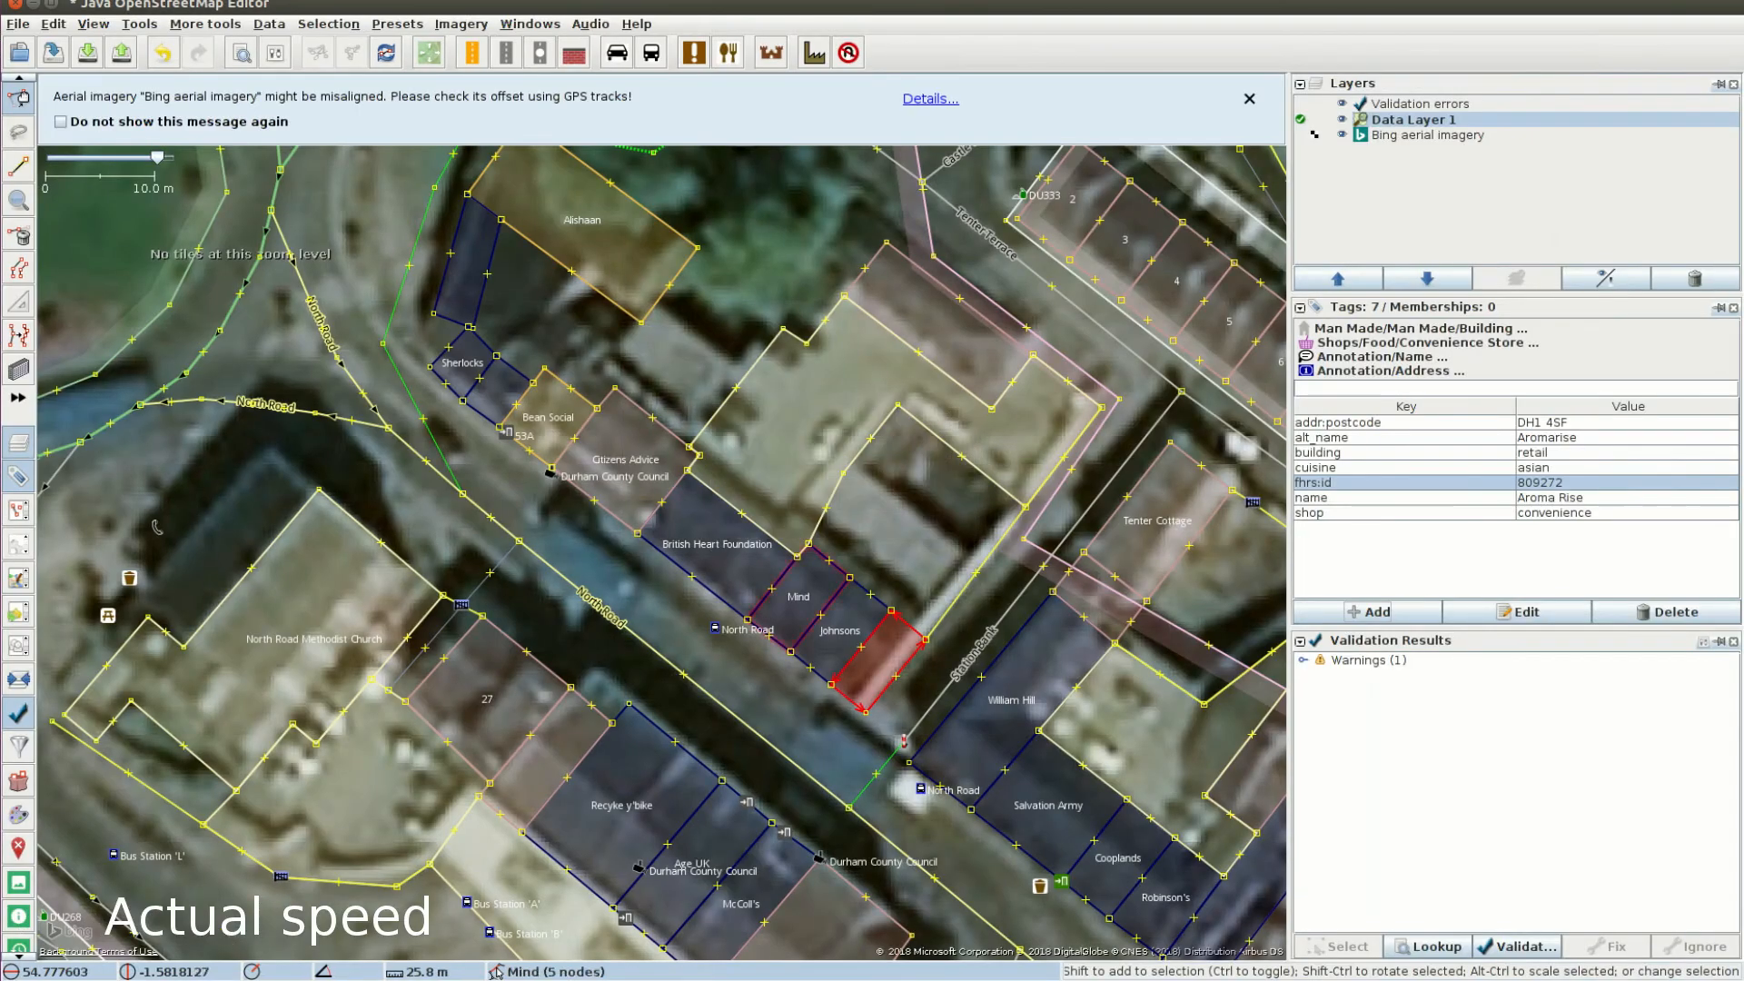
click(840, 640)
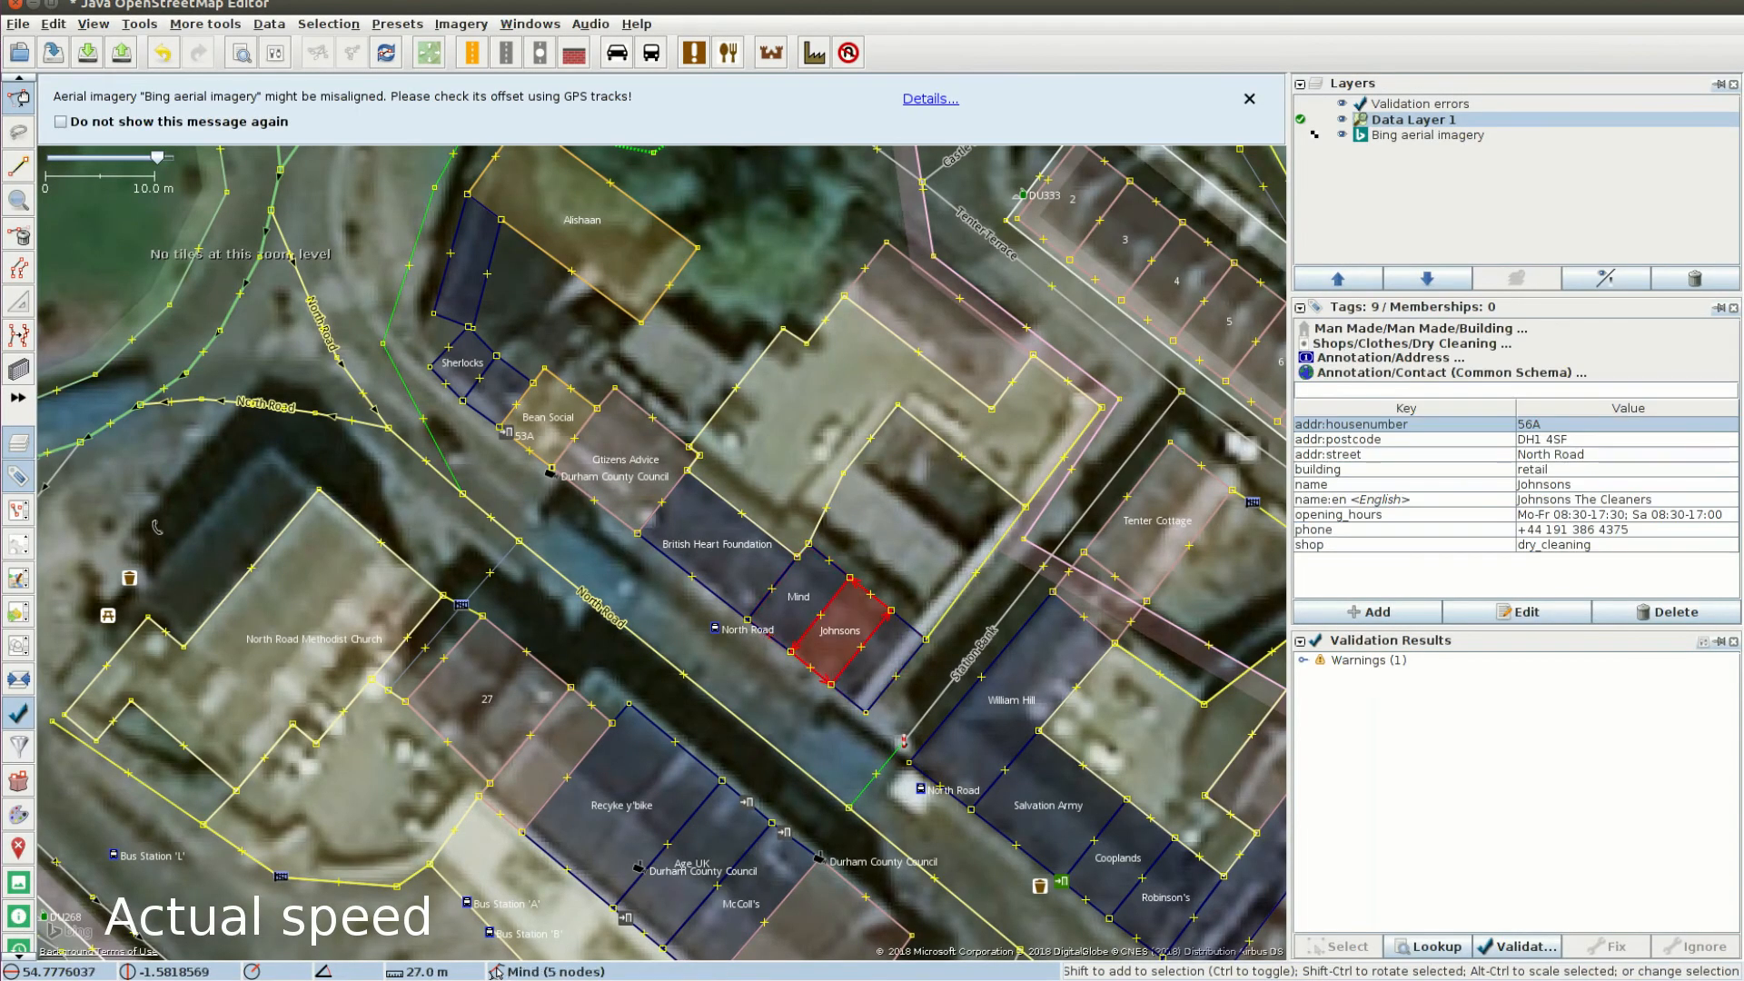
click(795, 604)
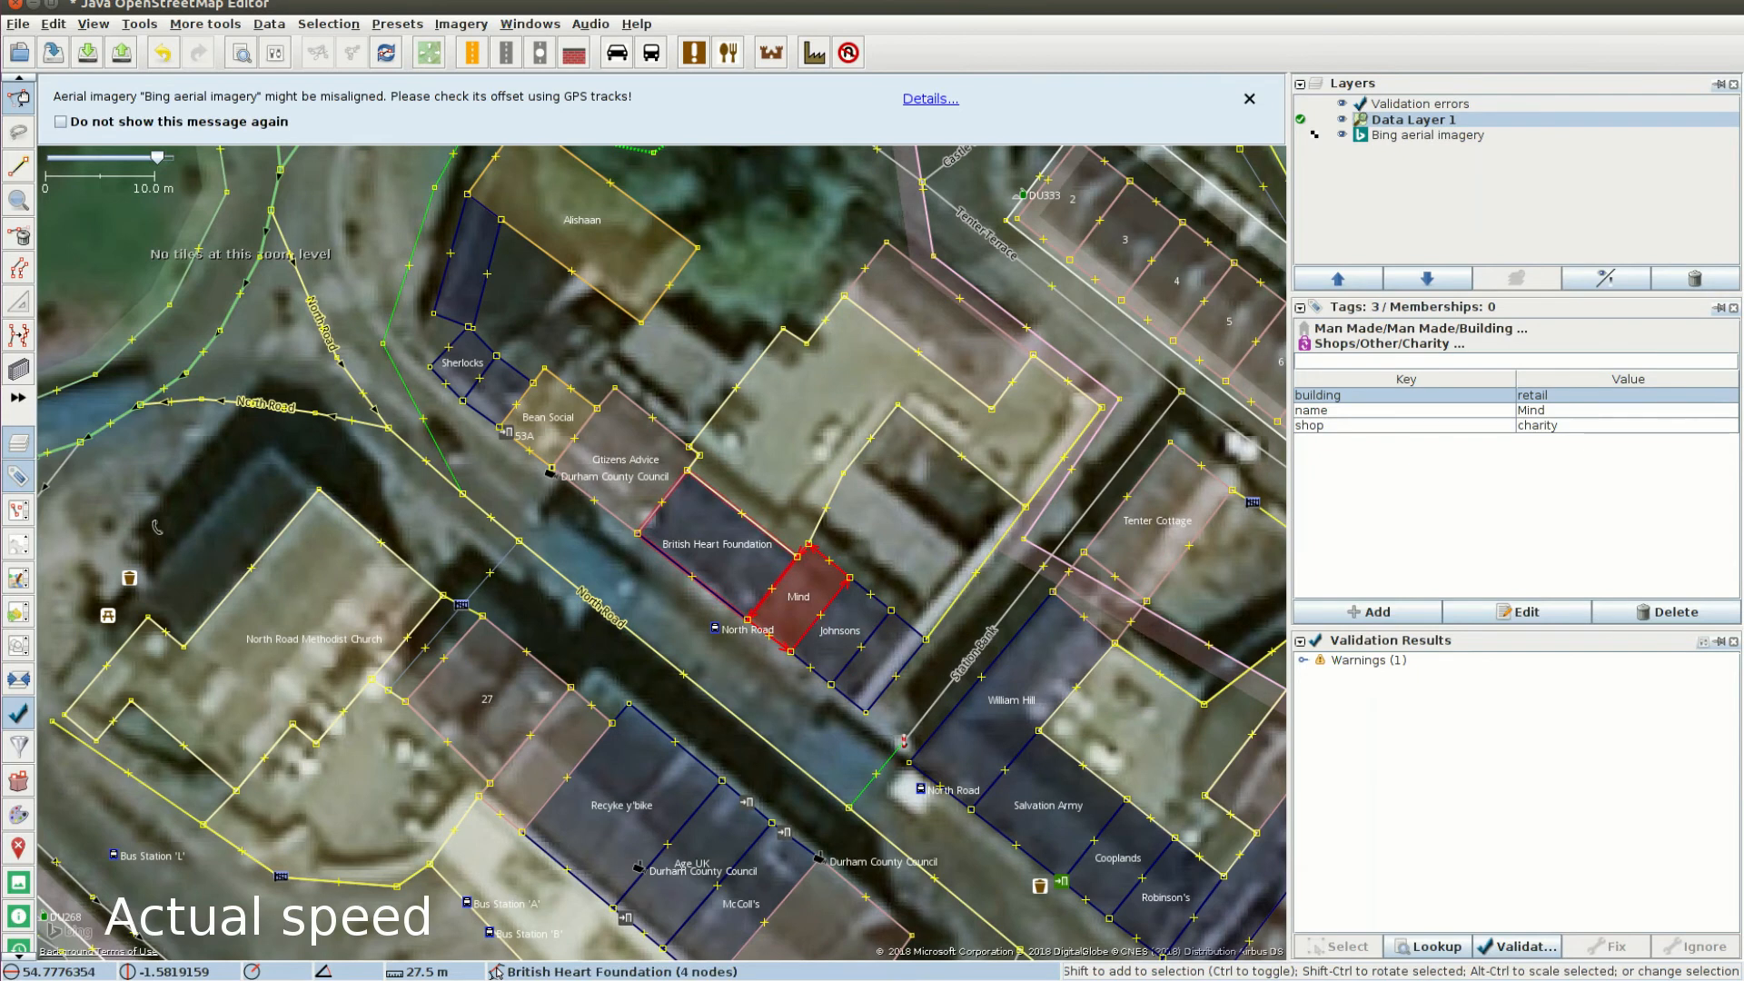
click(1314, 426)
double_click(1314, 410)
text(old_name)
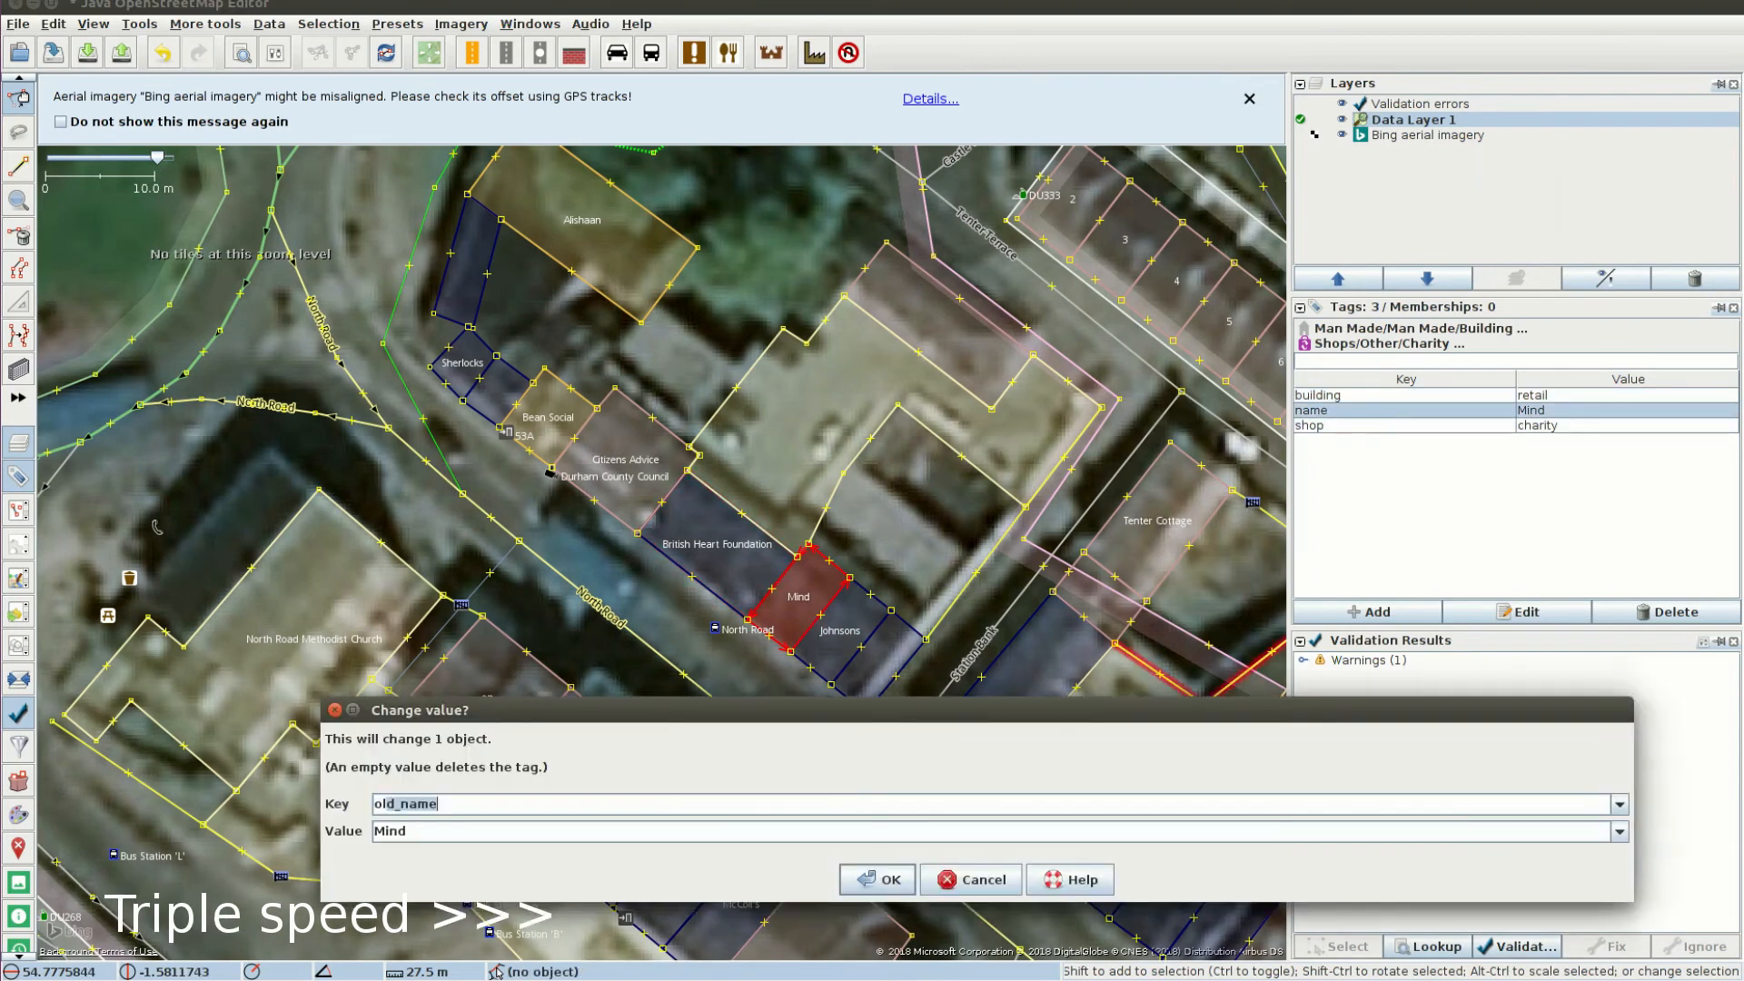
key(Return)
Step: Copy "Fifty Six" from the restaurant's rating page and add name=Fifty Six to the former Mind building in JOSM
drag(648, 309, 741, 310)
key(ctrl+c)
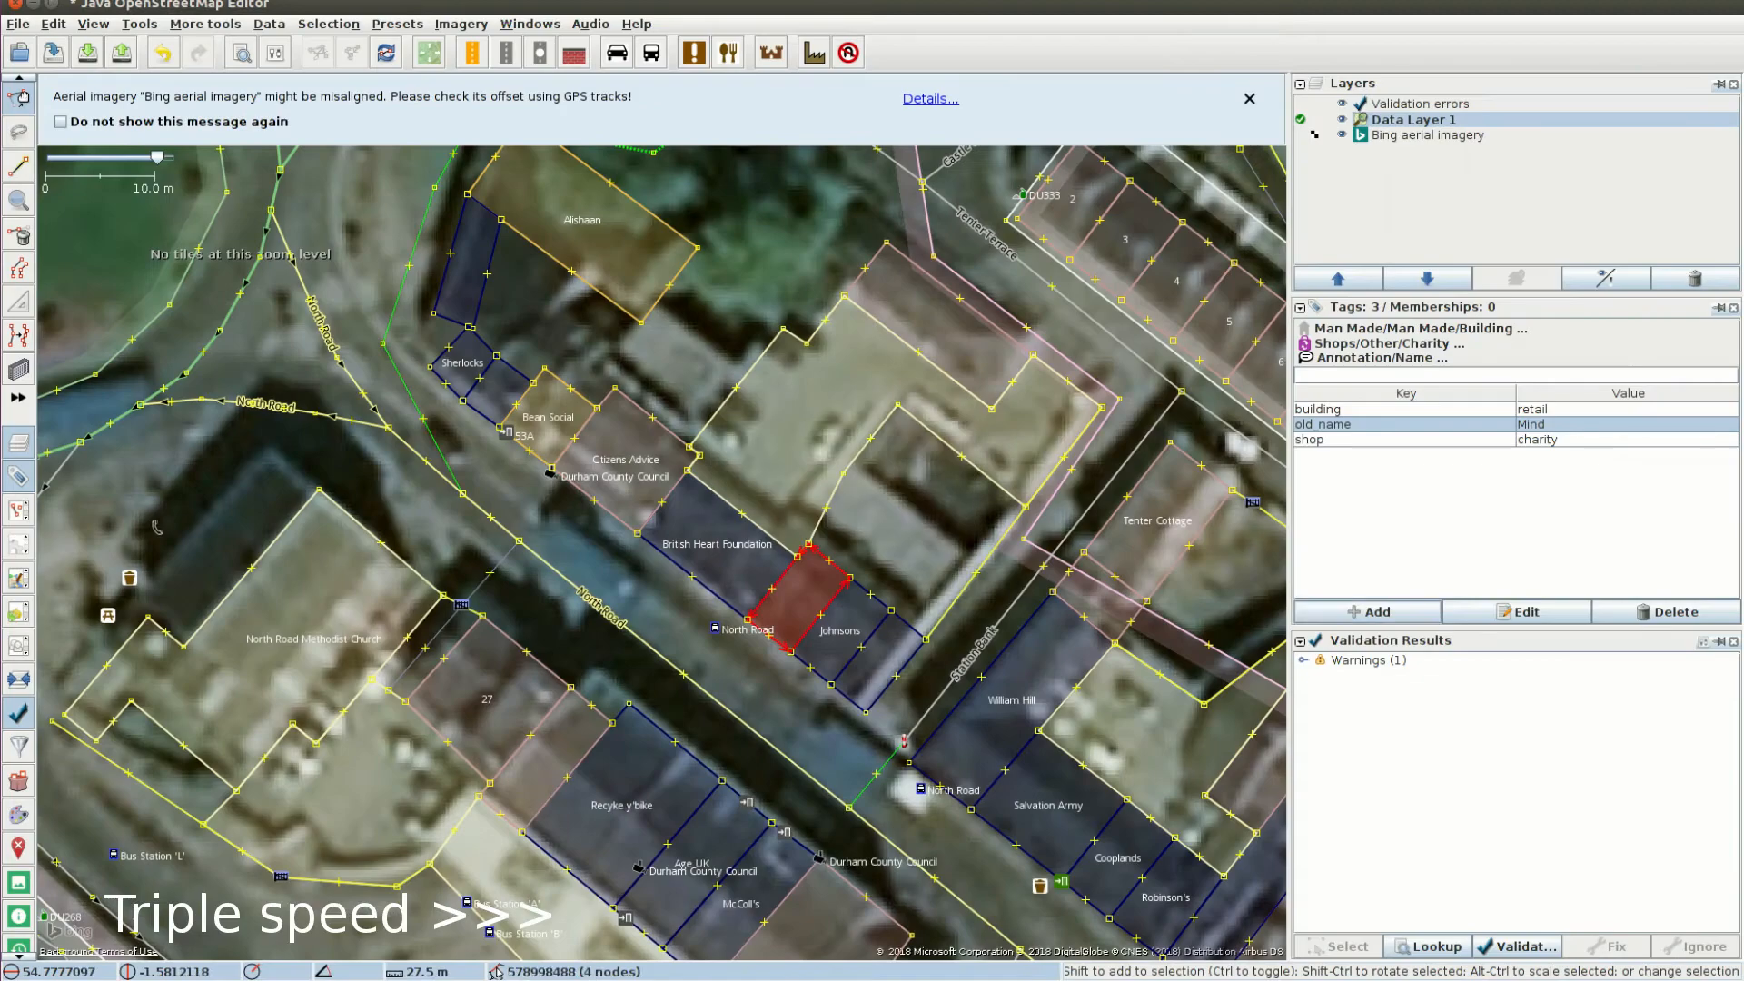
key(alt+a)
key(ctrl+v)
key(Return)
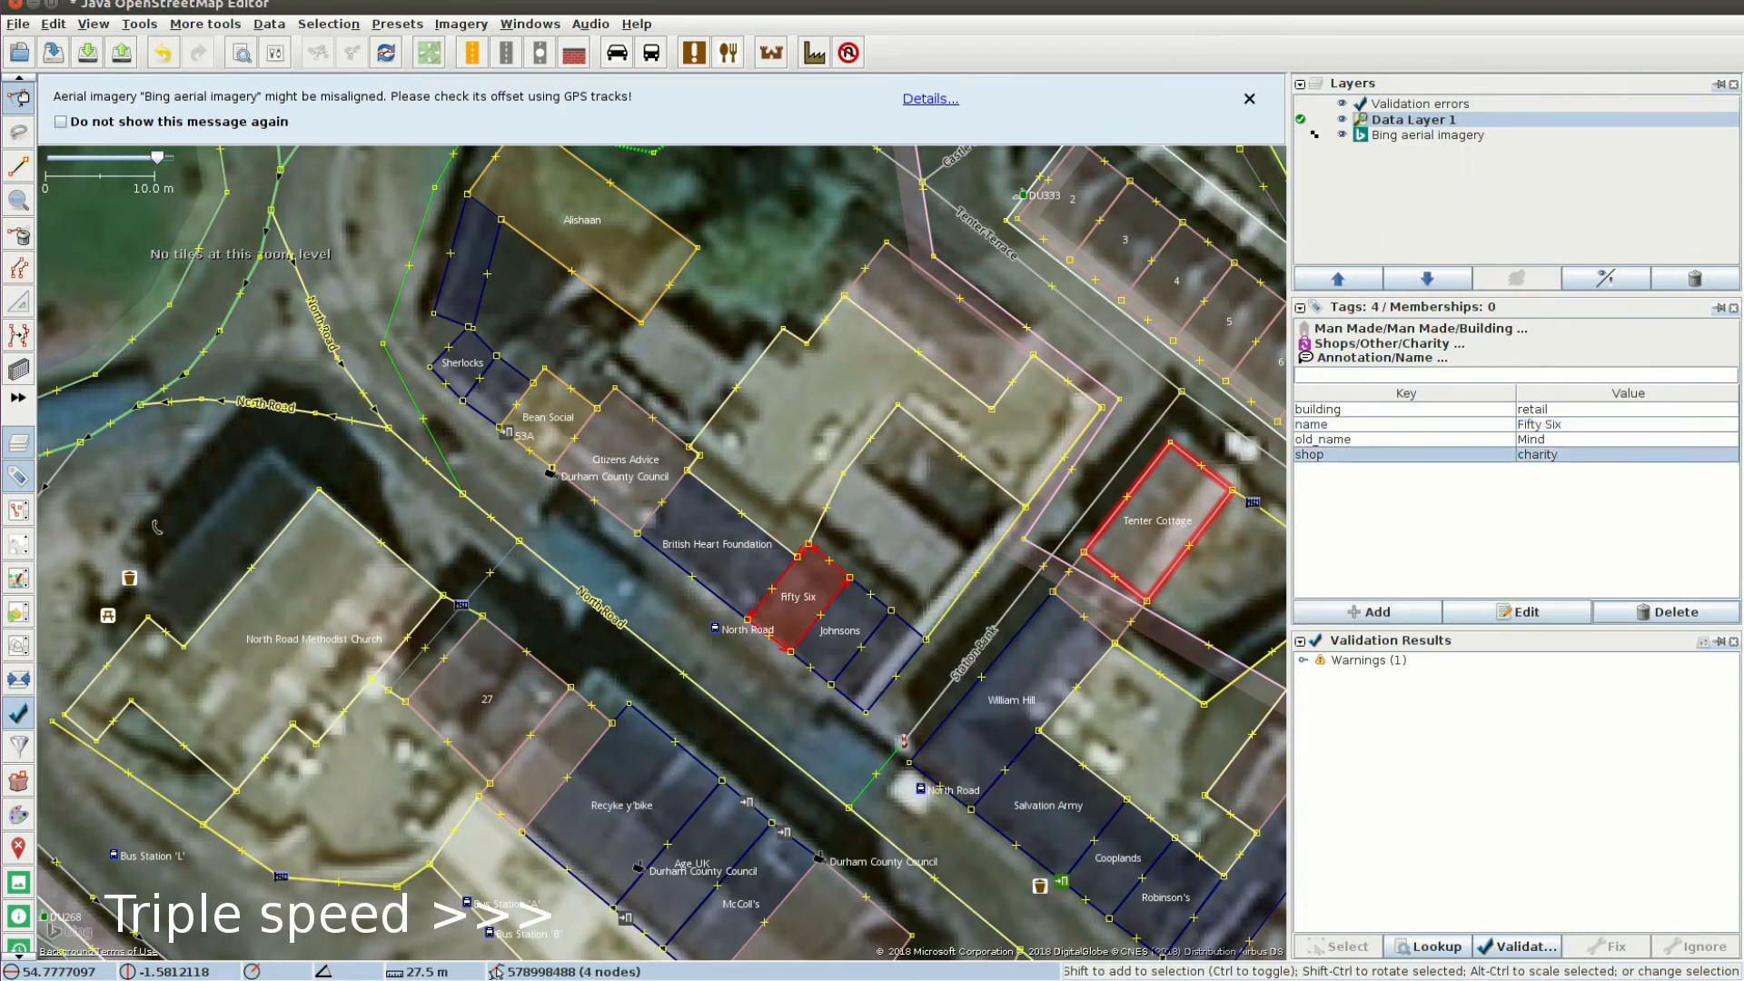
Step: Replace the Fifty Six building's shop=charity tag with amenity=restaurant and add cuisine=chinese
key(Delete)
key(alt+a)
text(amenity)
key(Tab)
text(restaurant)
key(Return)
key(alt+a)
text(cuisine)
key(Tab)
text(c)
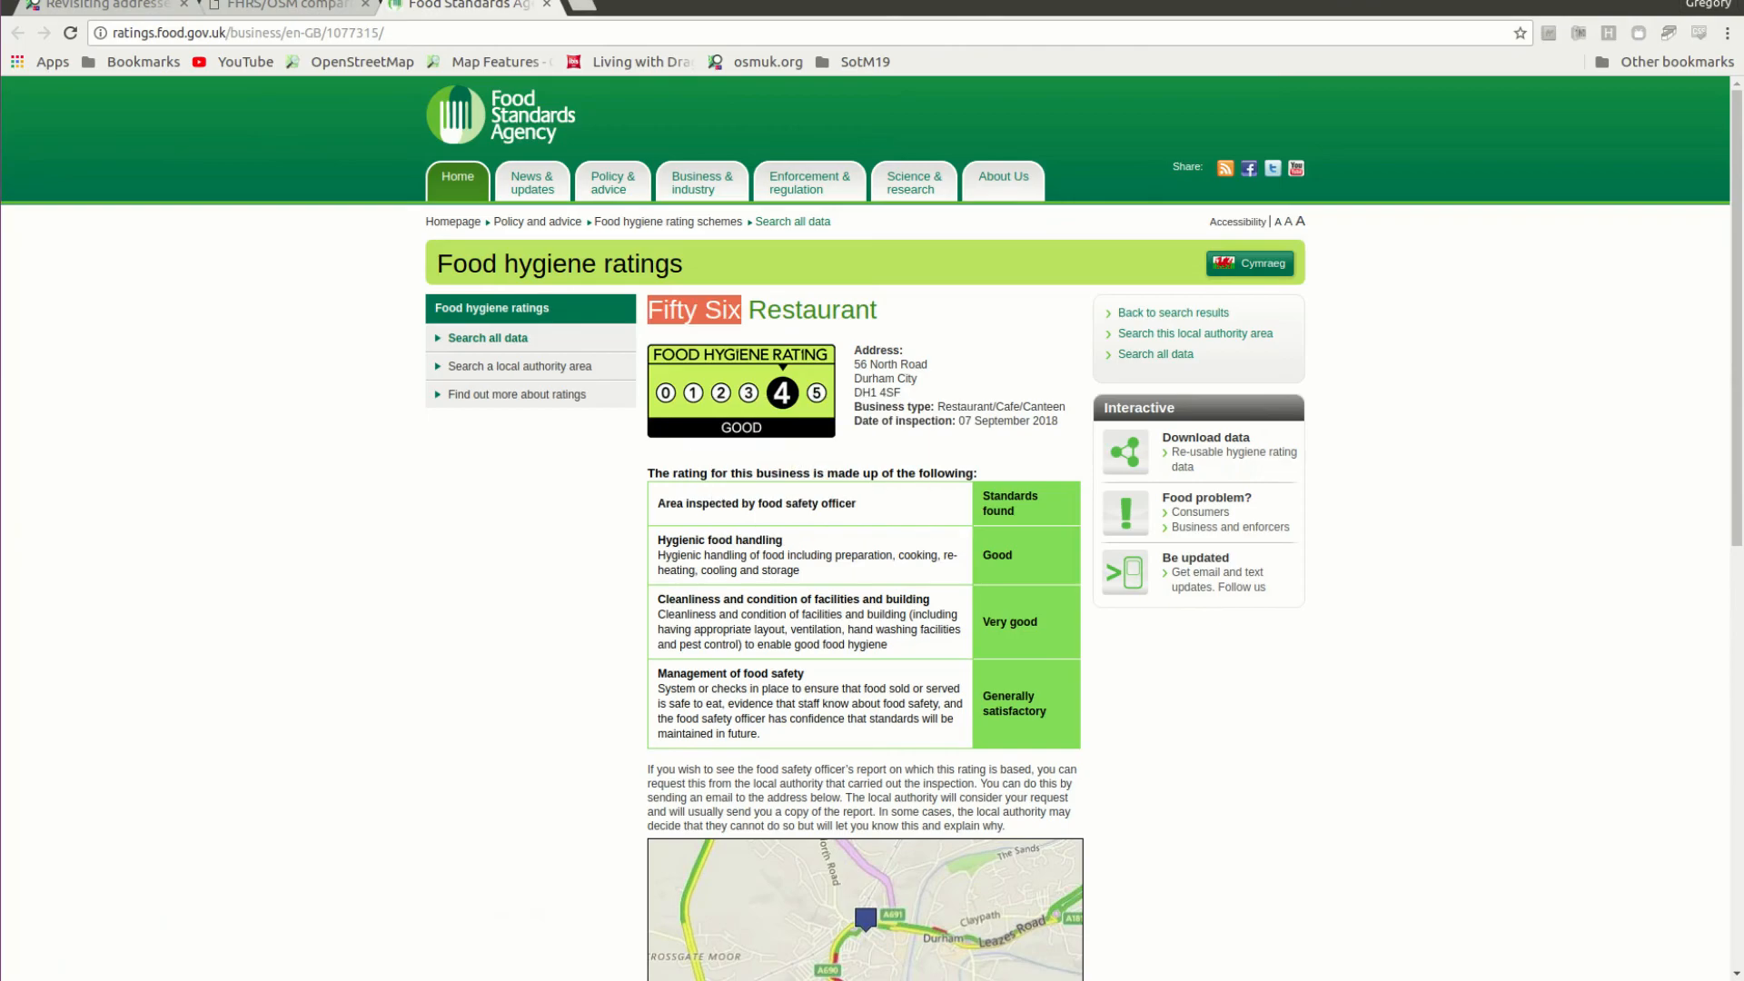
Step: Copy Fifty Six Restaurant's postcode from its rating page and add addr:postcode=DH1 4SF to its building in JOSM
key(alt+Tab)
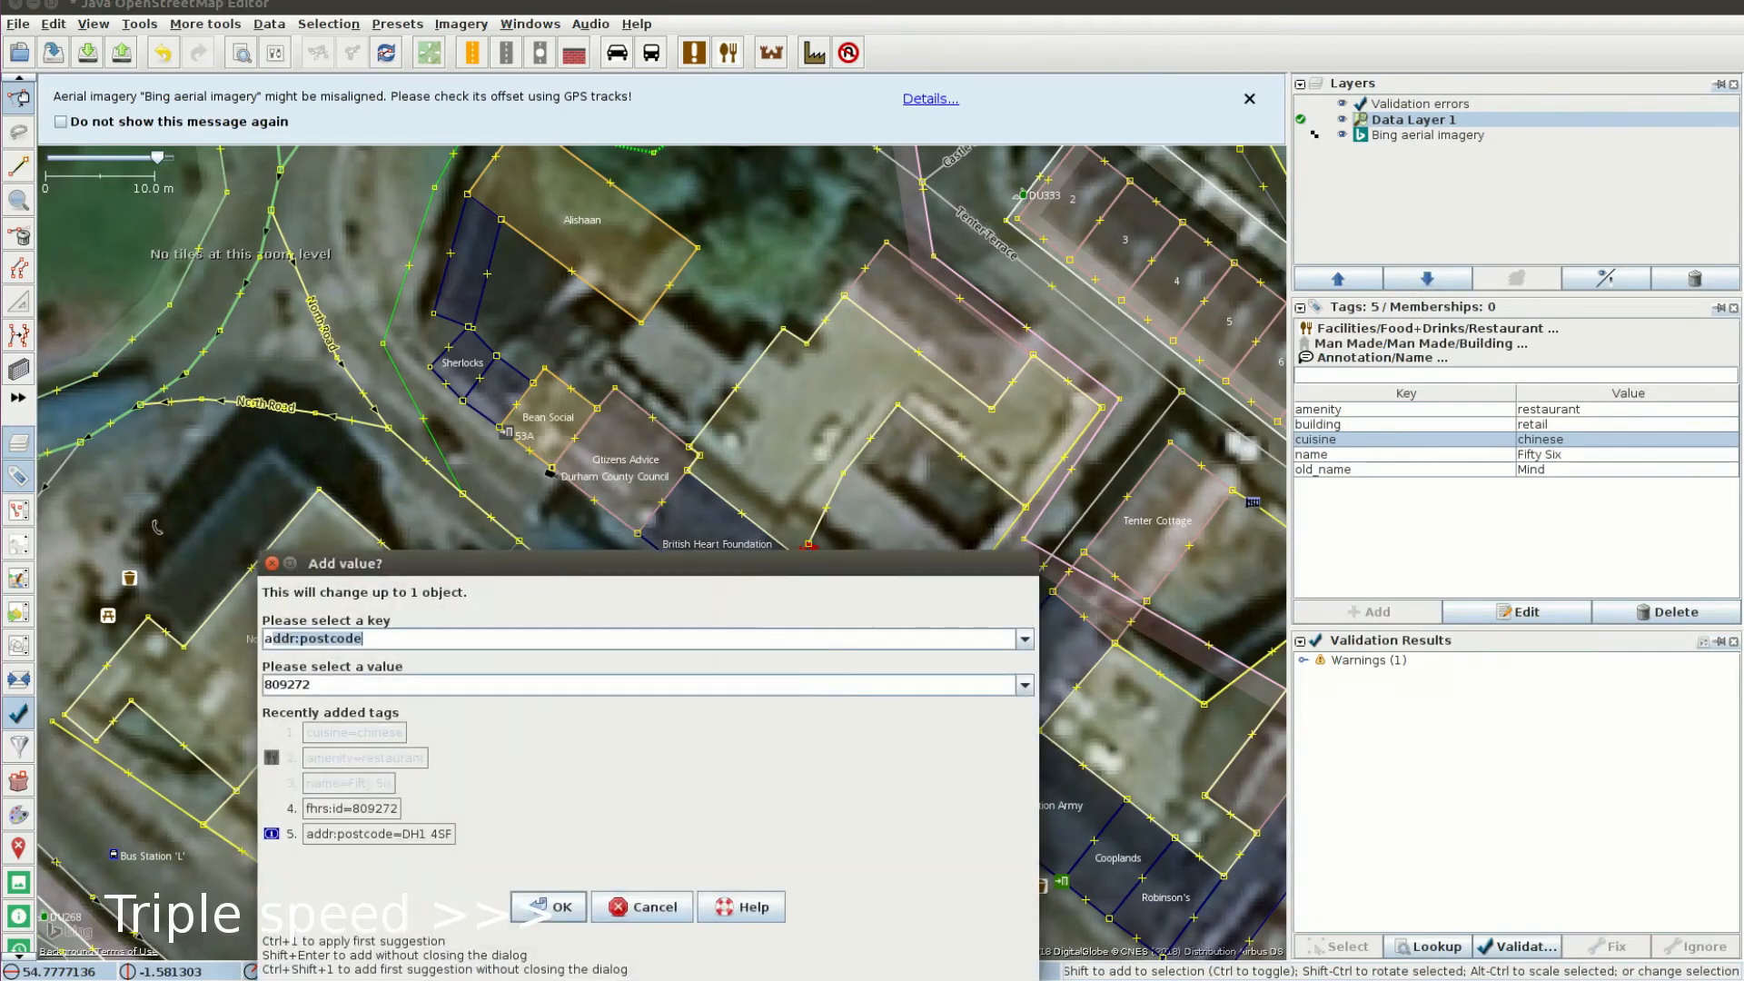
key(alt+Tab)
drag(901, 393, 854, 393)
key(ctrl+c)
key(alt+Tab)
key(Tab)
key(ctrl+v)
key(Return)
Step: Add addr:housenumber=56 and addr:street=North Road to the Fifty Six building
key(alt+a)
text(addr:housenumber)
key(Tab)
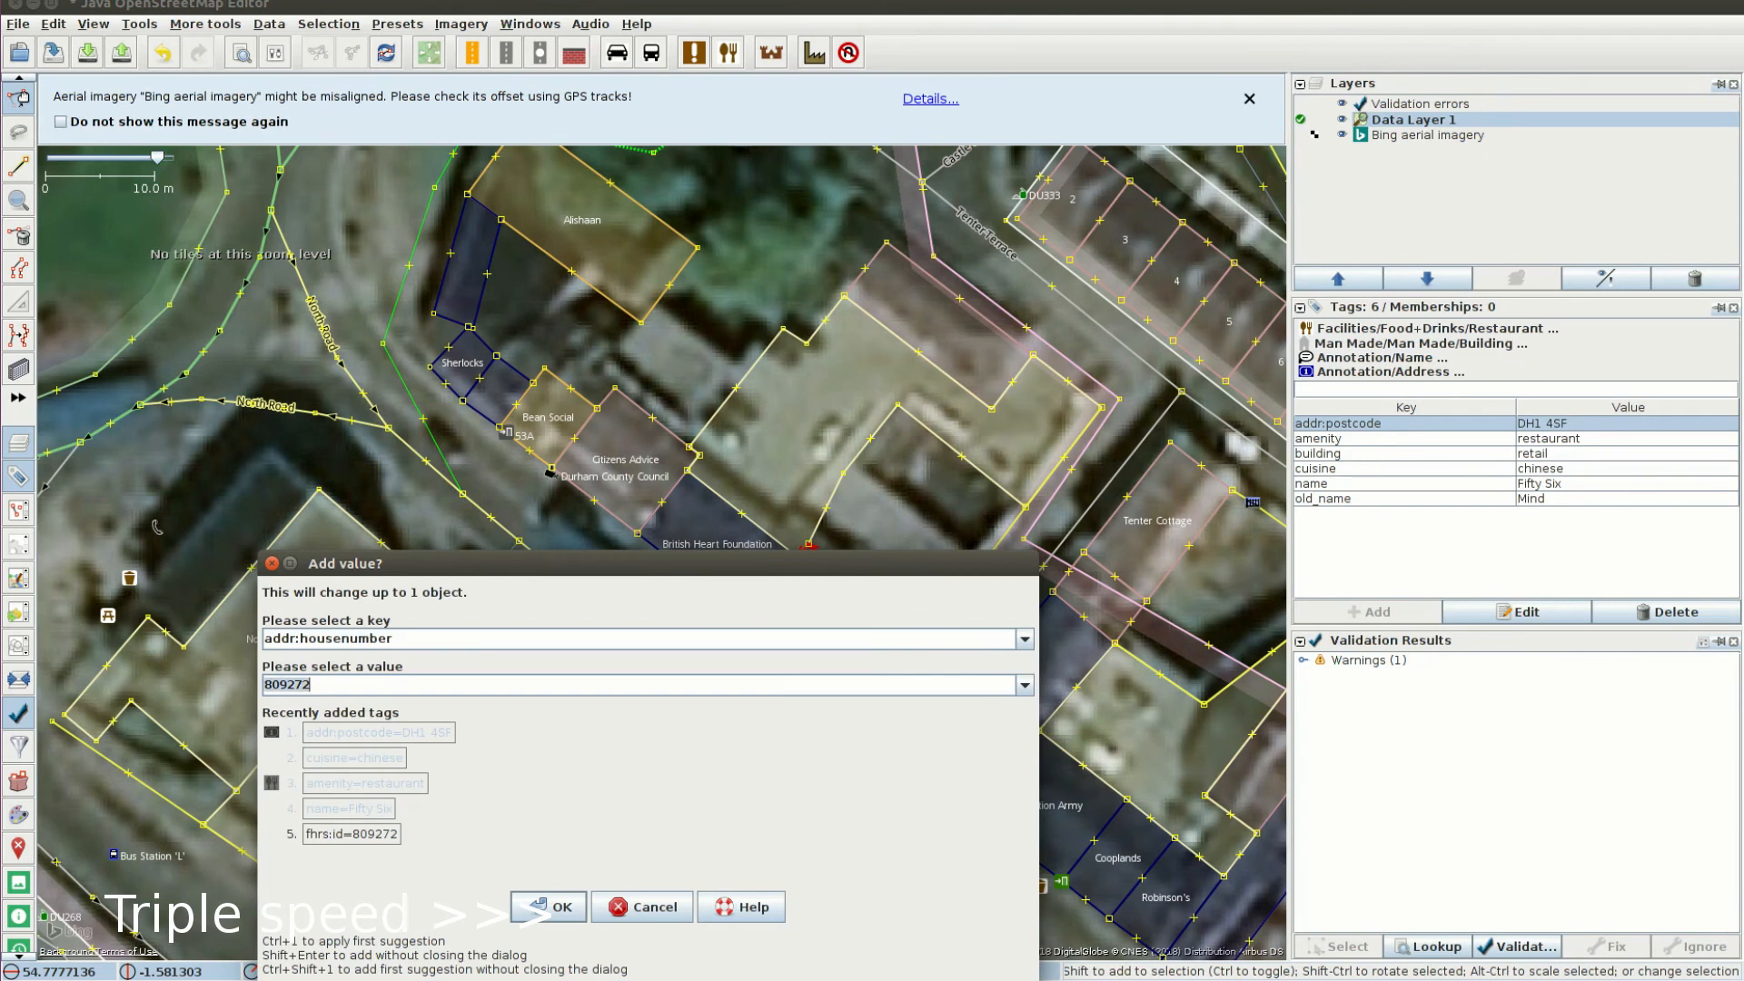
text(56)
key(Return)
key(alt+a)
text(addr:street)
key(Tab)
text(North Road)
key(Return)
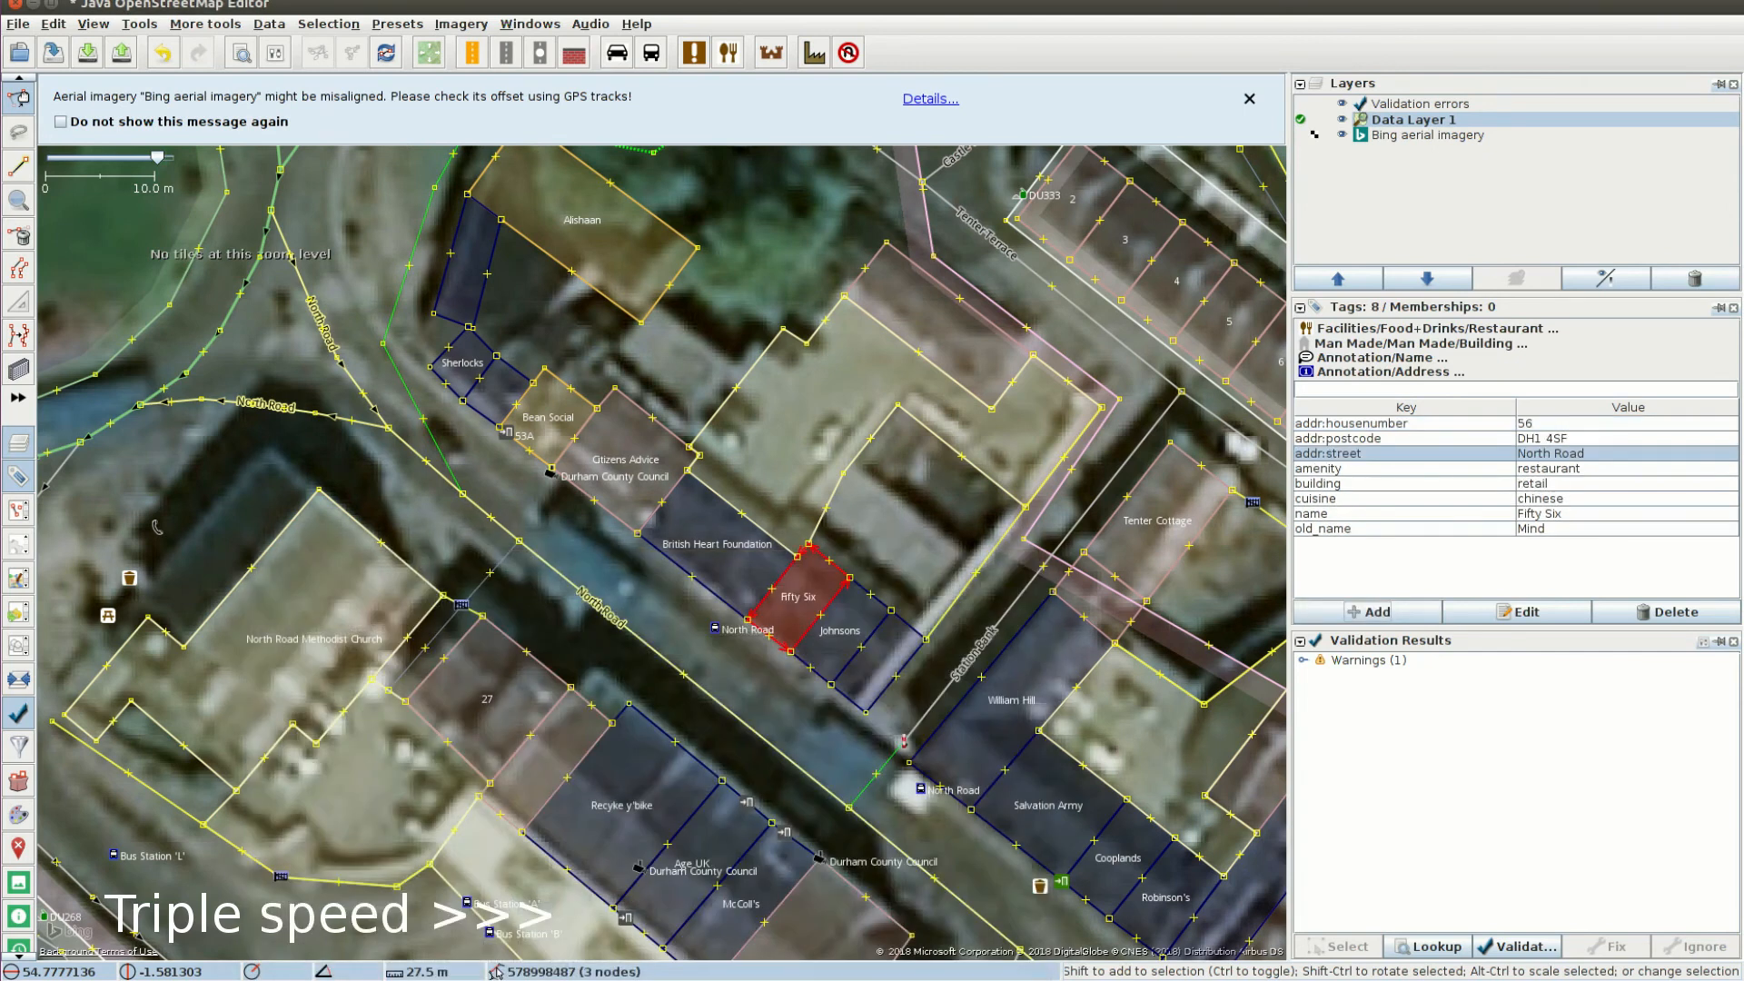
Step: Add Fifty Six Restaurant's establishment ID from its rating page address to the building as fhrs:id=1077315
key(alt+Tab)
key(alt+Tab)
key(alt+a)
text(fhrs:id)
key(Tab)
key(Return)
Step: Return to the browser, close Fifty Six Restaurant's rating page and open the Alishaan rating page from the same map popup
key(alt+Tab)
key(ctrl+w)
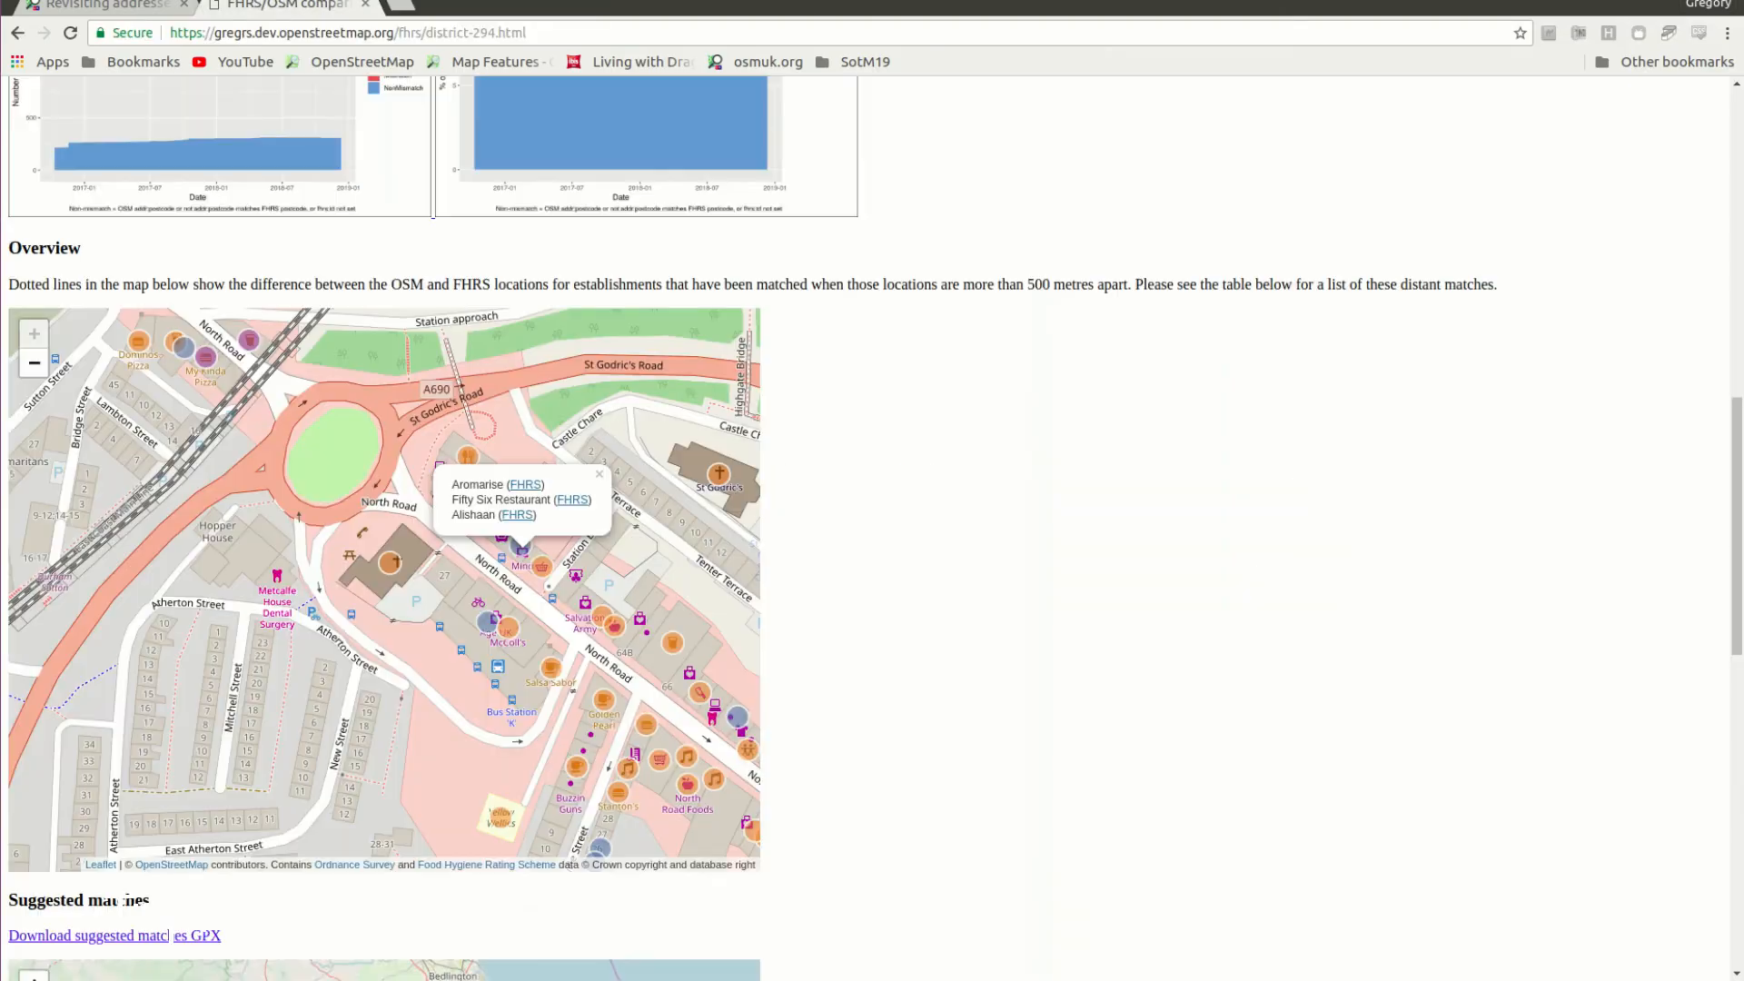
middle_click(518, 515)
click(454, 5)
Step: Select the Alishaan building in JOSM and add its establishment ID from the rating page address as fhrs:id=303590
key(alt+Tab)
click(586, 240)
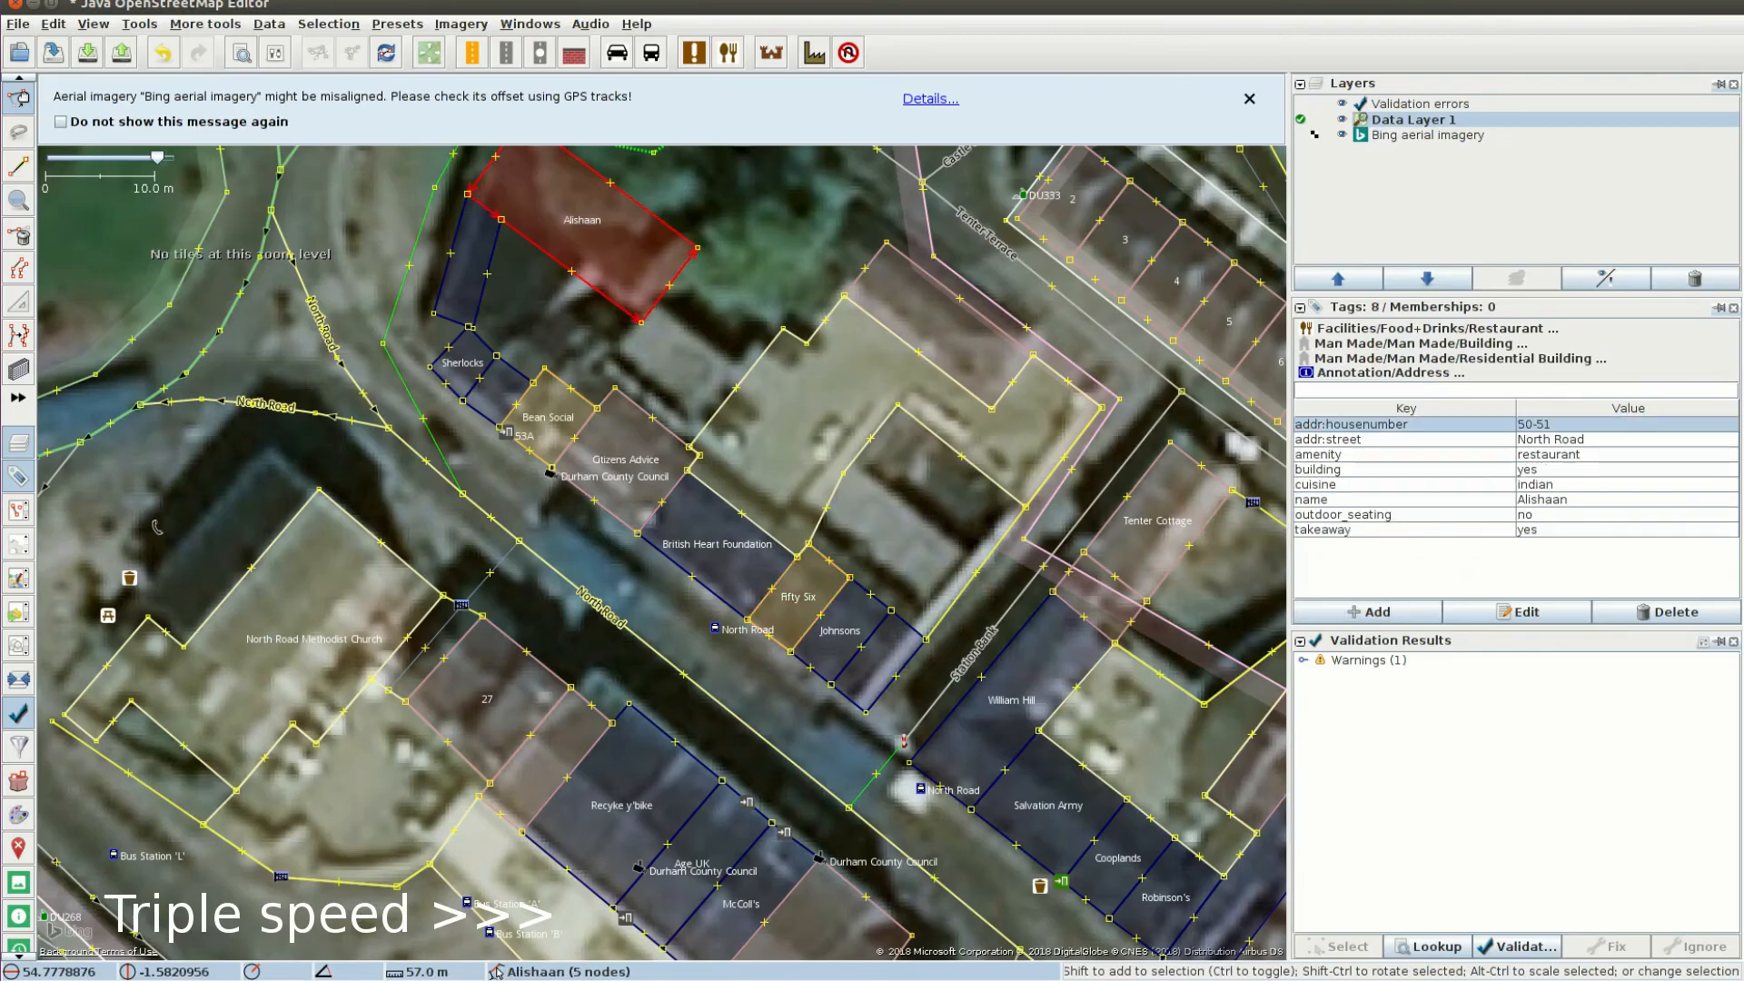
key(alt+Tab)
key(alt+Tab)
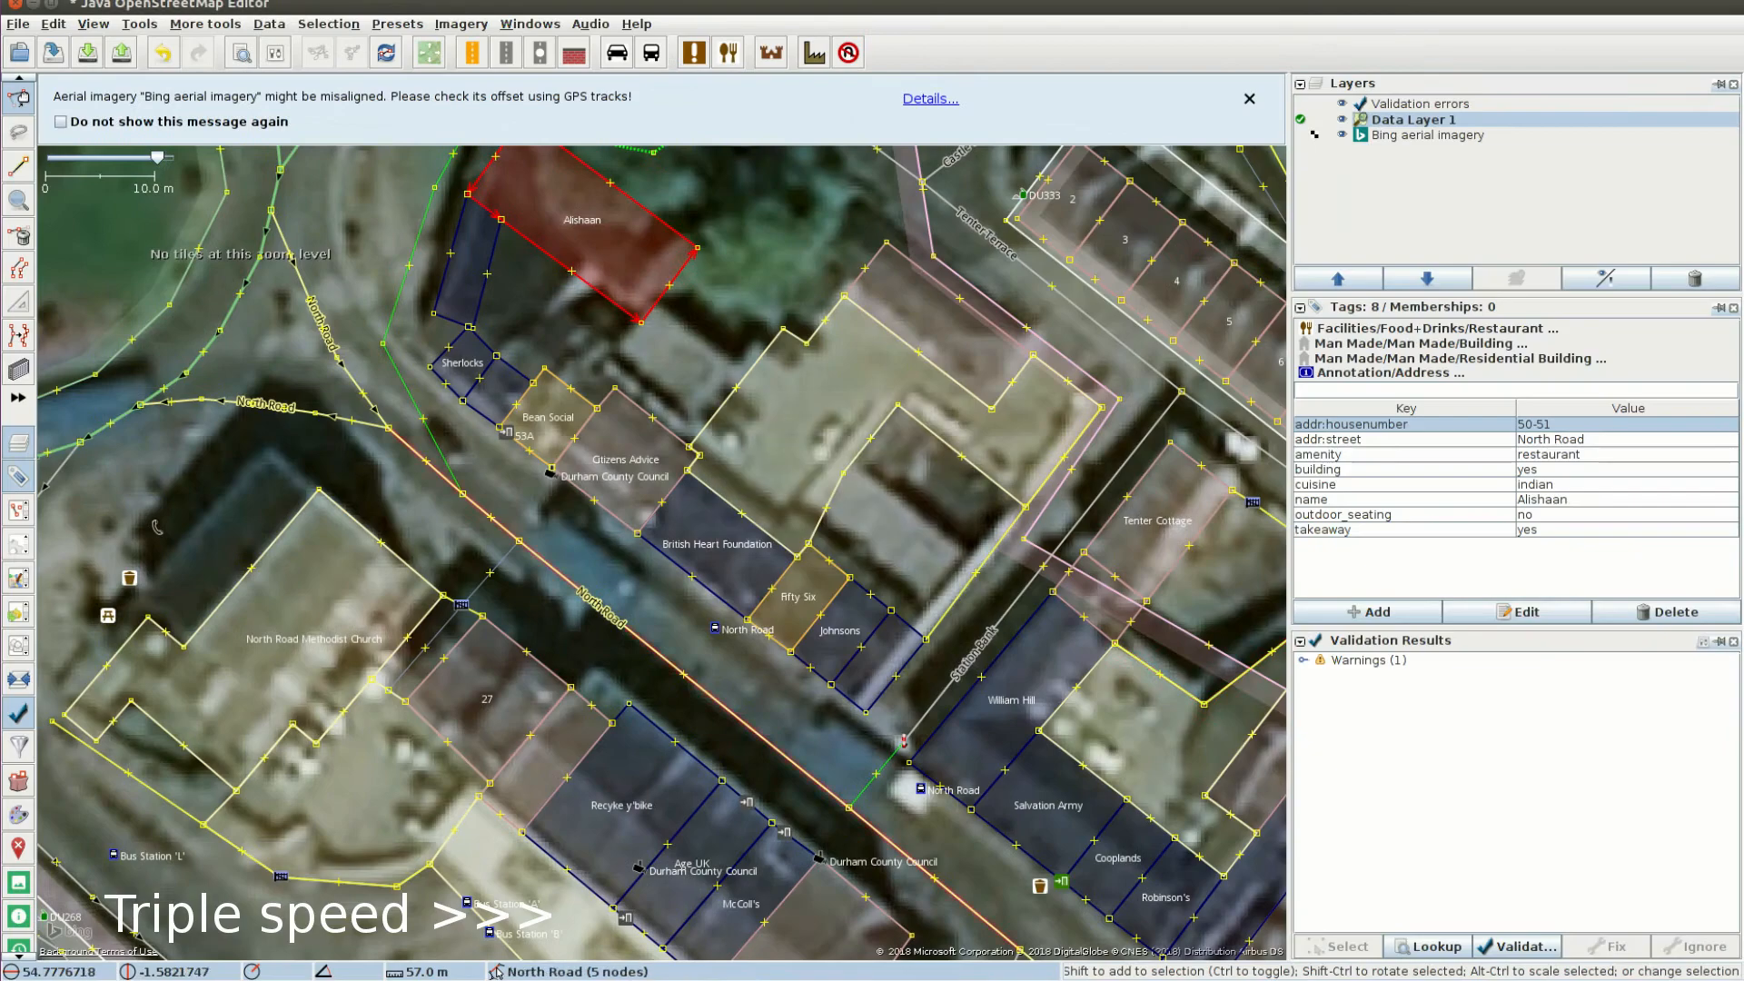
key(alt+a)
text(fhrs:id)
key(Tab)
key(ctrl+v)
key(Return)
Step: Copy Alishaan's postcode from its rating page and add addr:postcode=DH1 4SF to the Alishaan building in JOSM
key(alt+Tab)
drag(901, 393, 854, 351)
key(alt+Tab)
key(alt+Tab)
click(902, 394)
drag(901, 393, 854, 393)
key(ctrl+alt+Right)
key(alt+a)
text(addr:postcode)
key(Tab)
key(ctrl+v)
key(Return)
Step: Return to the browser, close Alishaan's rating page and open the McColl's rating page from its marker on the comparison map
key(ctrl+alt+Left)
key(ctrl+w)
mouse_move(545, 636)
mouse_down()
mouse_move(327, 429)
mouse_move(311, 534)
mouse_up()
click(279, 415)
click(295, 445)
Step: Copy McColl's postcode from its rating page and add addr:postcode=DH1 4SG to the McColl's building in JOSM
drag(905, 394, 854, 394)
key(ctrl+alt+Right)
drag(463, 772, 416, 683)
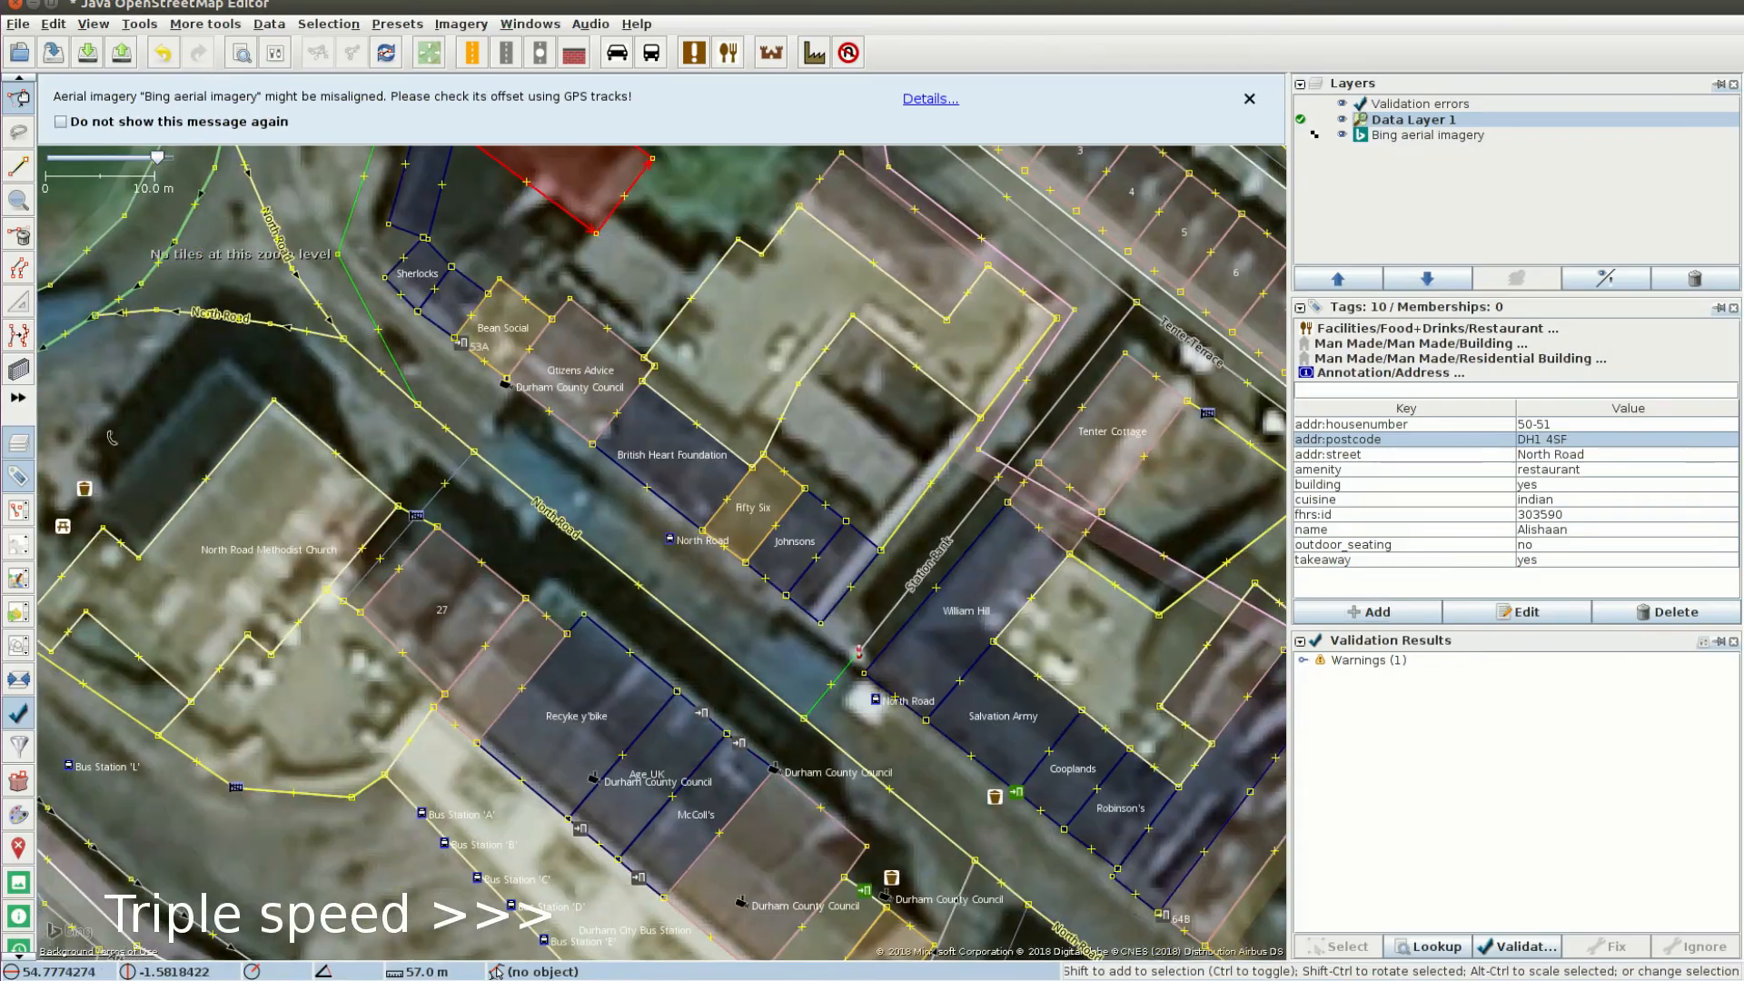
click(697, 817)
click(1367, 615)
Step: Check McColl's address on its rating page and add addr:housenumber=24 to the McColl's building in JOSM
key(ctrl+alt+Left)
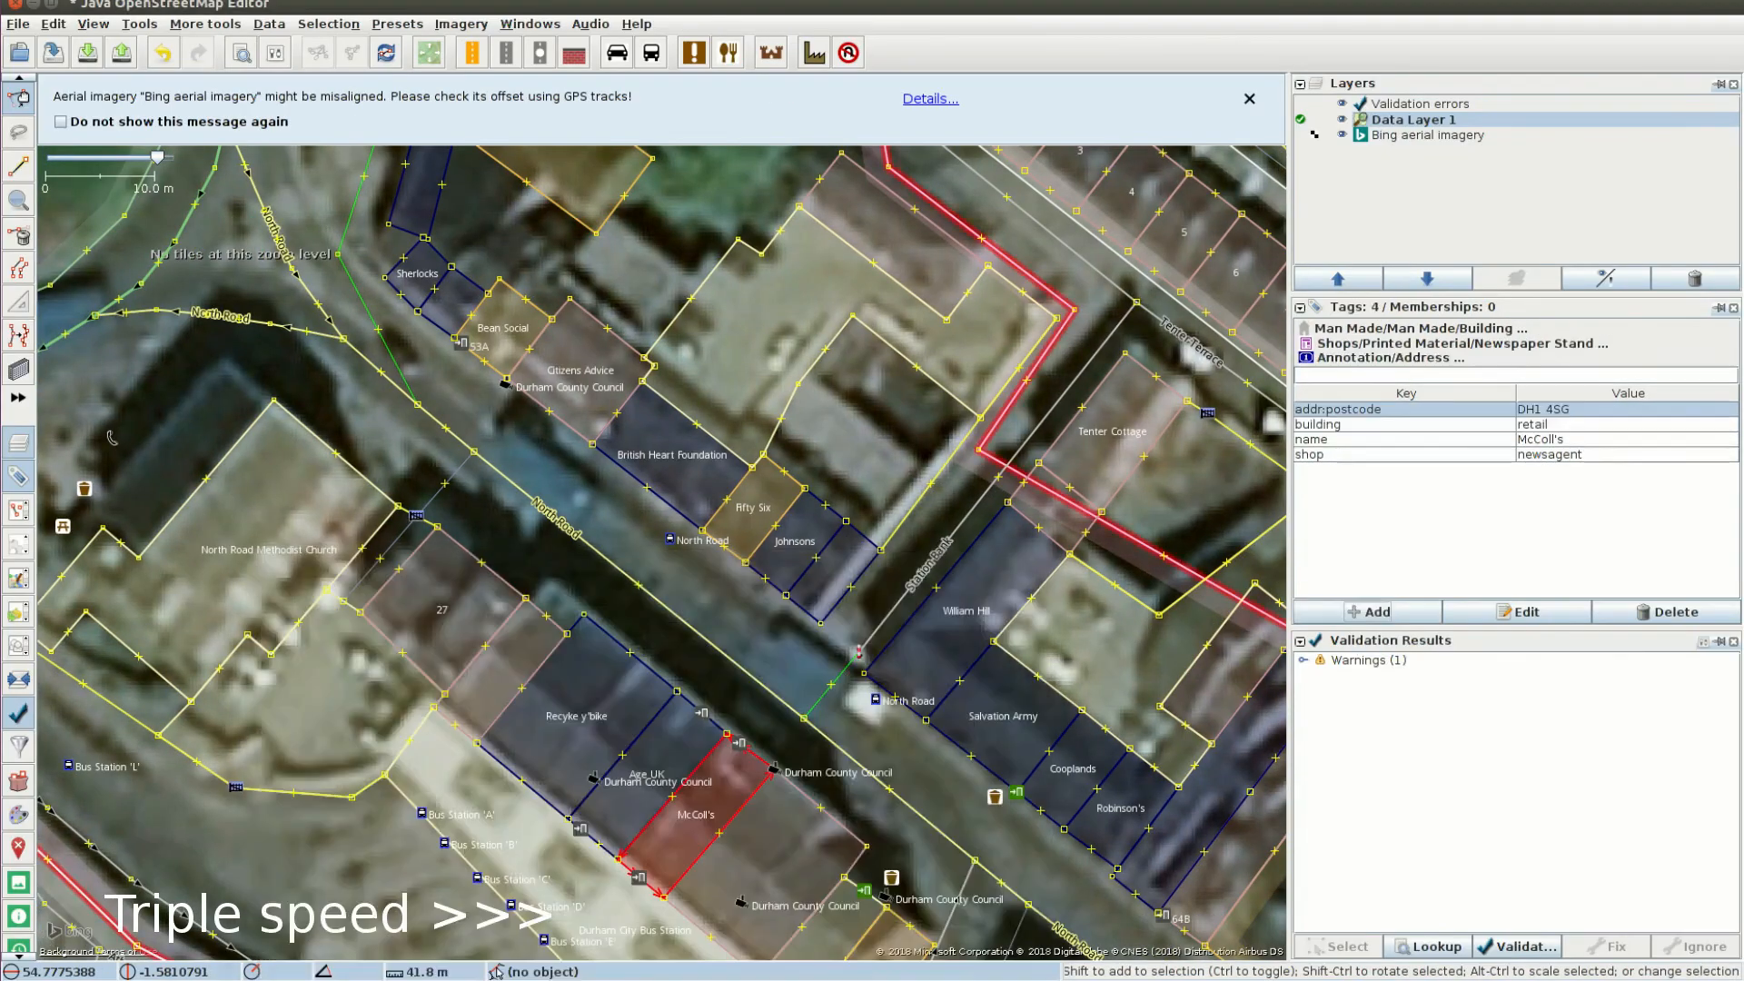
key(ctrl+alt+Right)
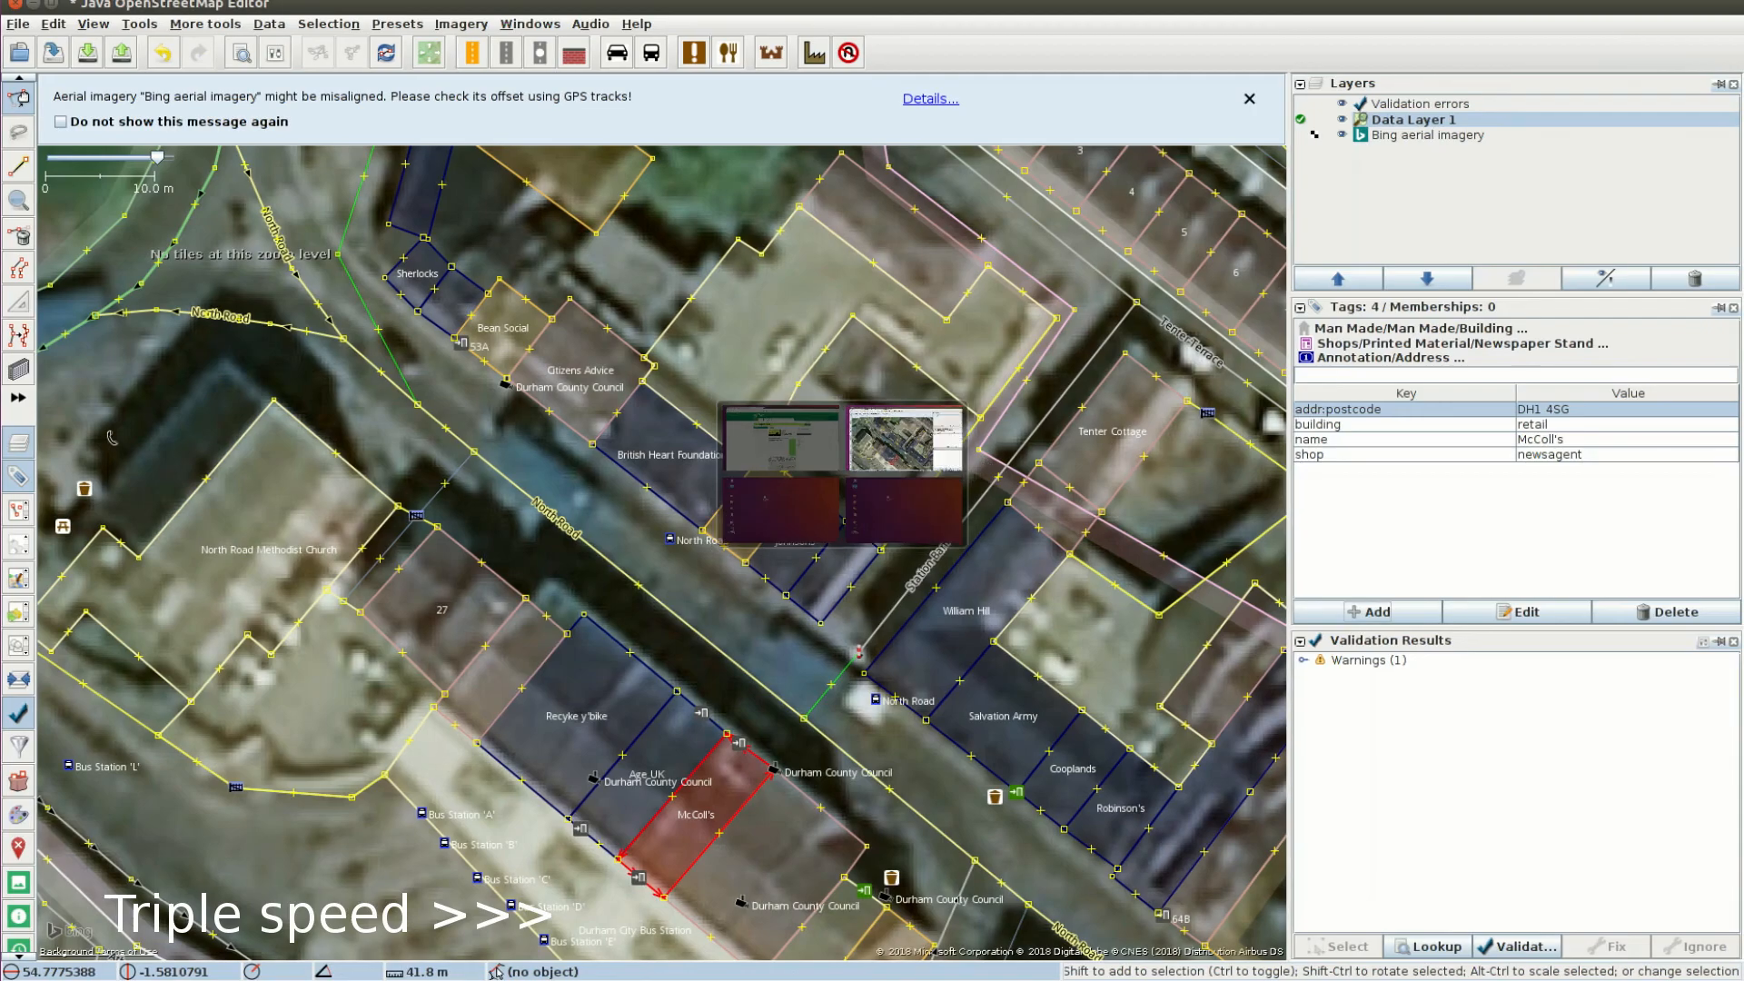
text(addr:housenumber)
key(Tab)
key(ctrl+alt+Left)
key(ctrl+alt+Right)
text(24)
key(Return)
Step: Add McColl's establishment ID to its building in JOSM as fhrs:id=594641, then clear the selection
key(alt+a)
key(Tab)
key(ctrl+v)
key(Return)
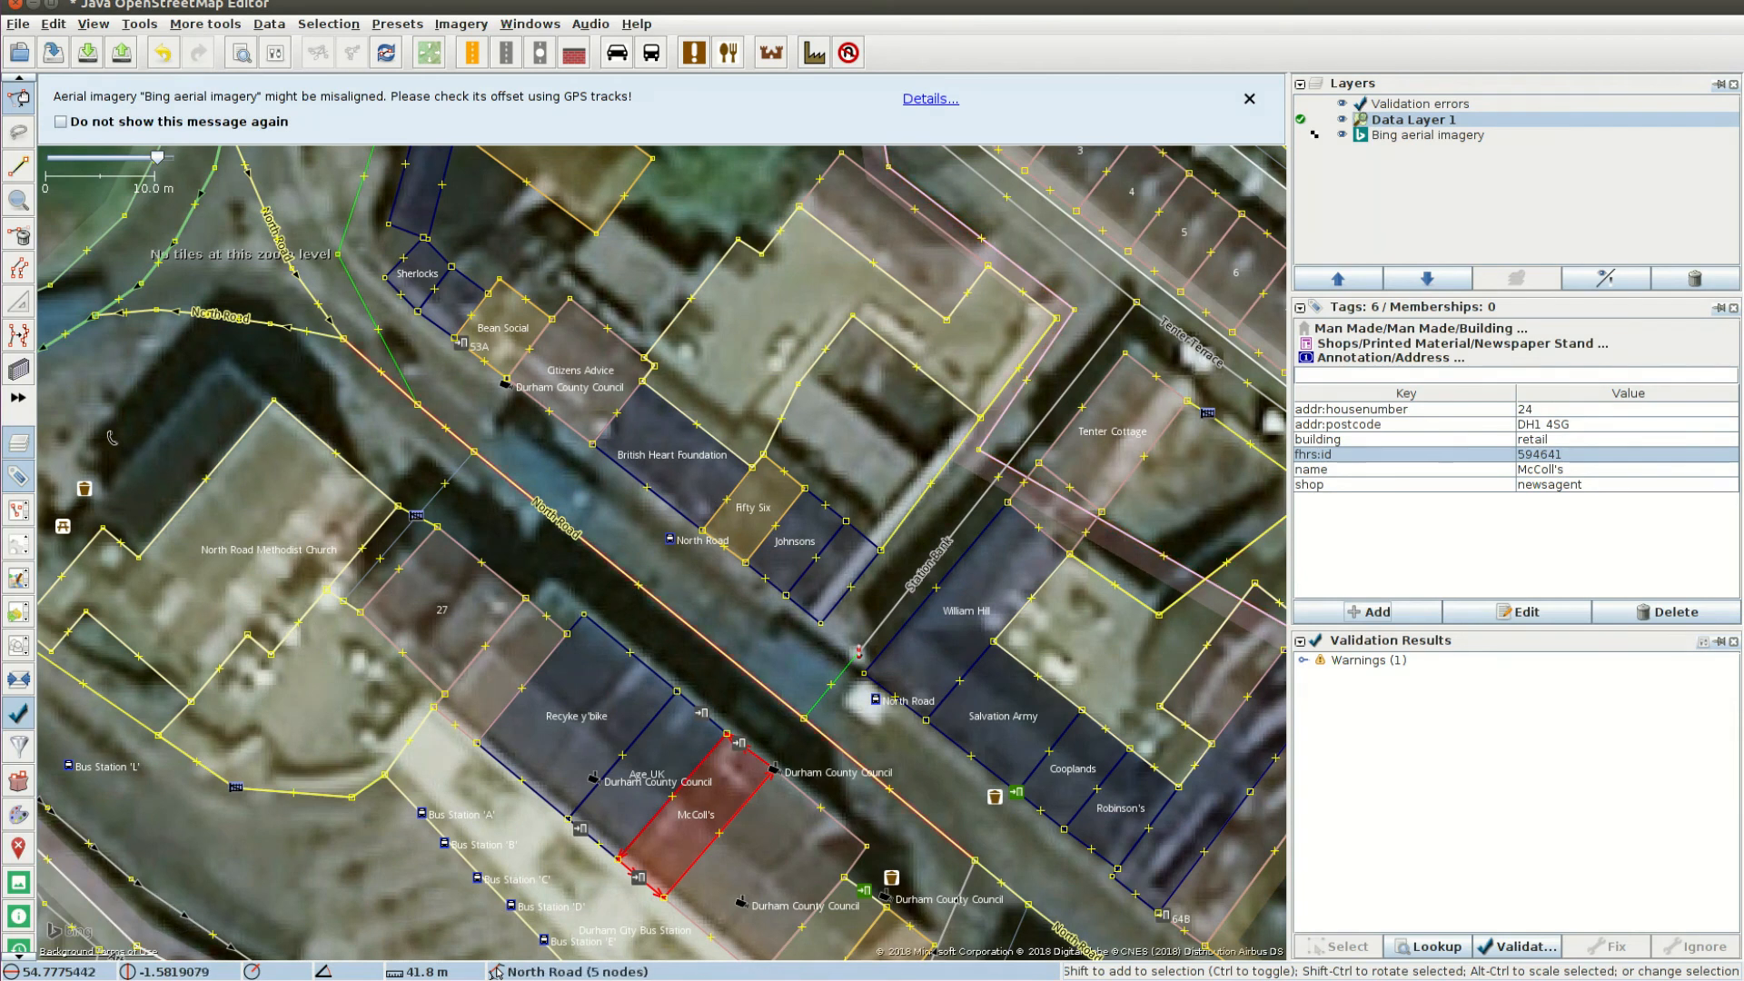
click(545, 473)
drag(545, 473, 493, 413)
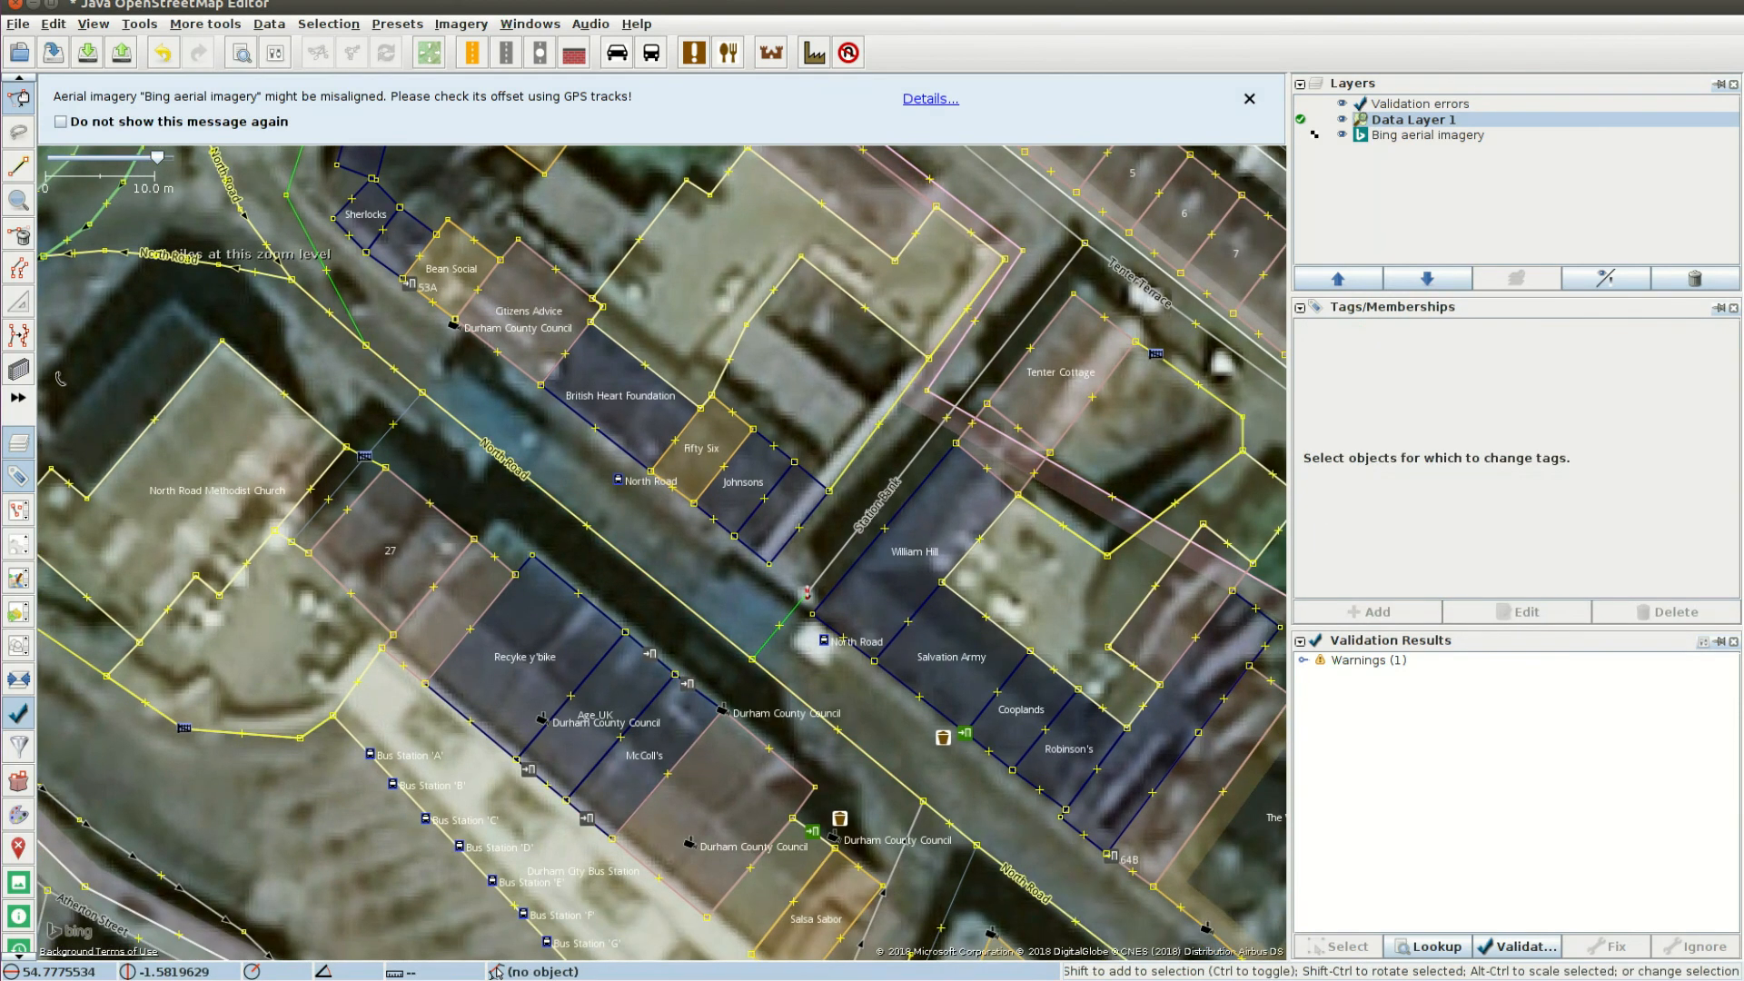